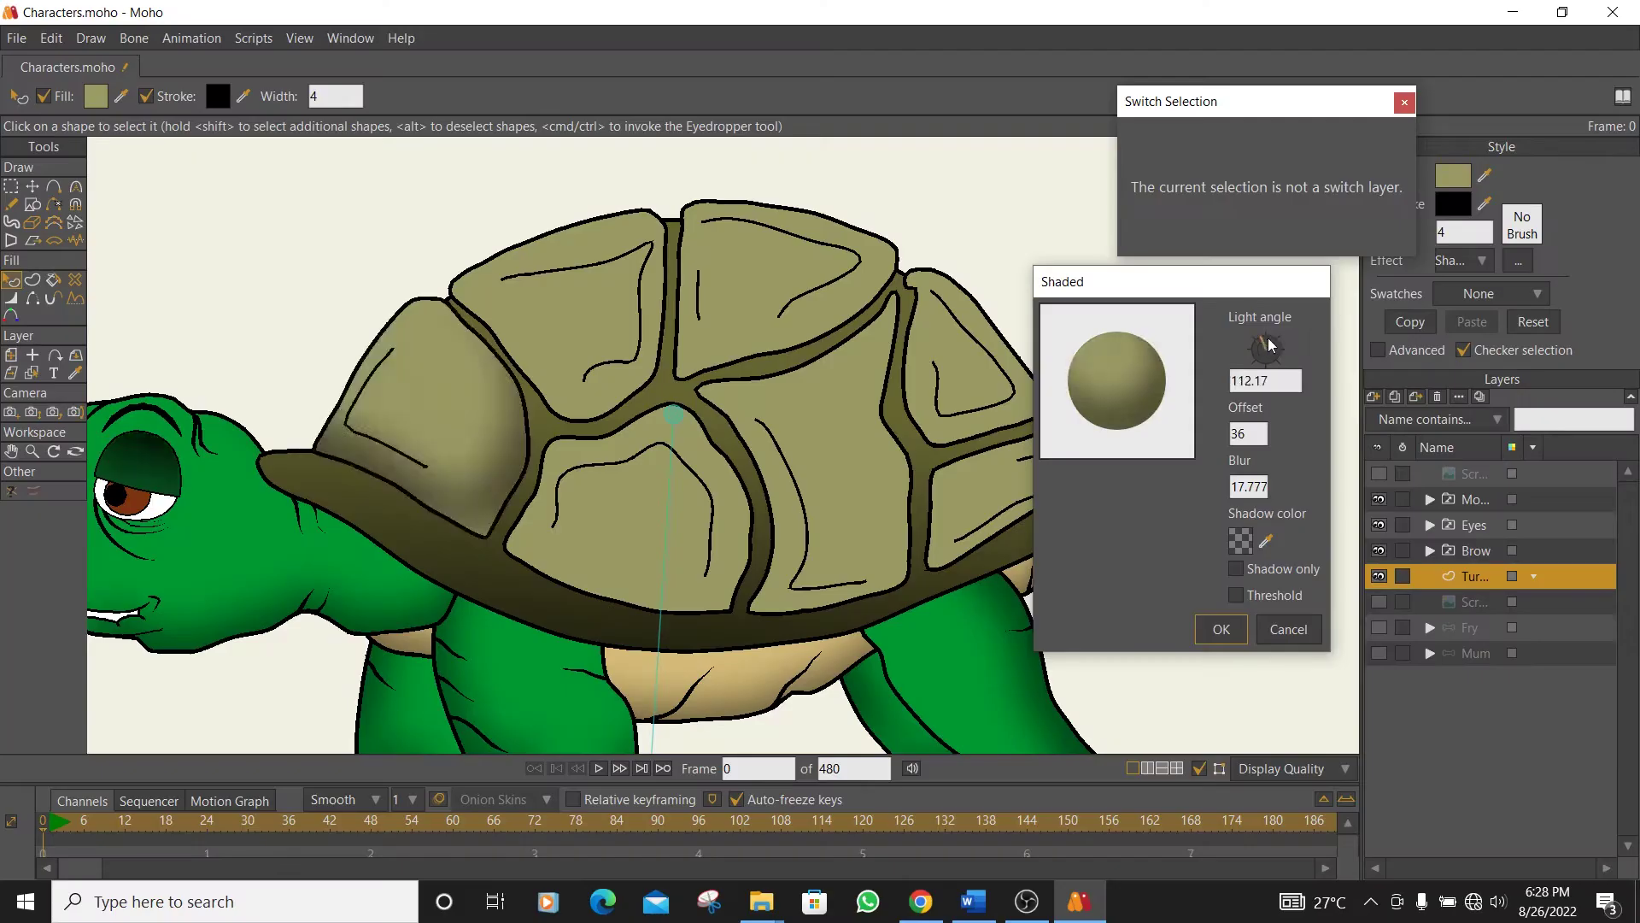
- Configure the front shell plate's Shaded effect with light angle 234.73 and offset 5, and apply it
left_click_drag(1278, 333, 1298, 340)
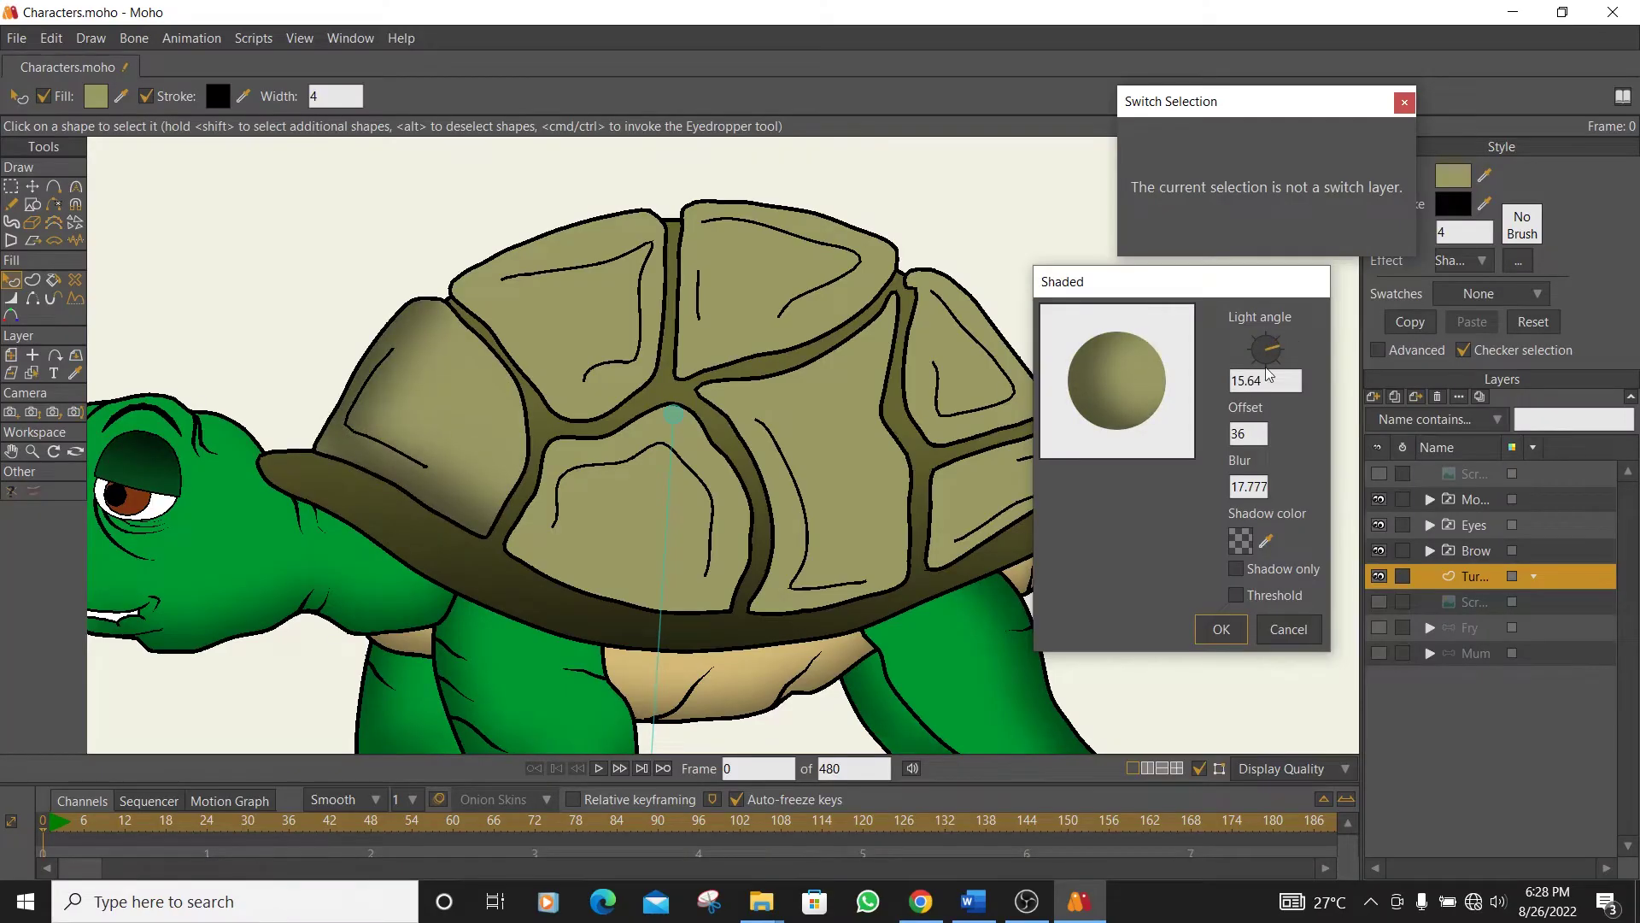
left_click(1249, 434)
scroll(1249, 433, "down", 5)
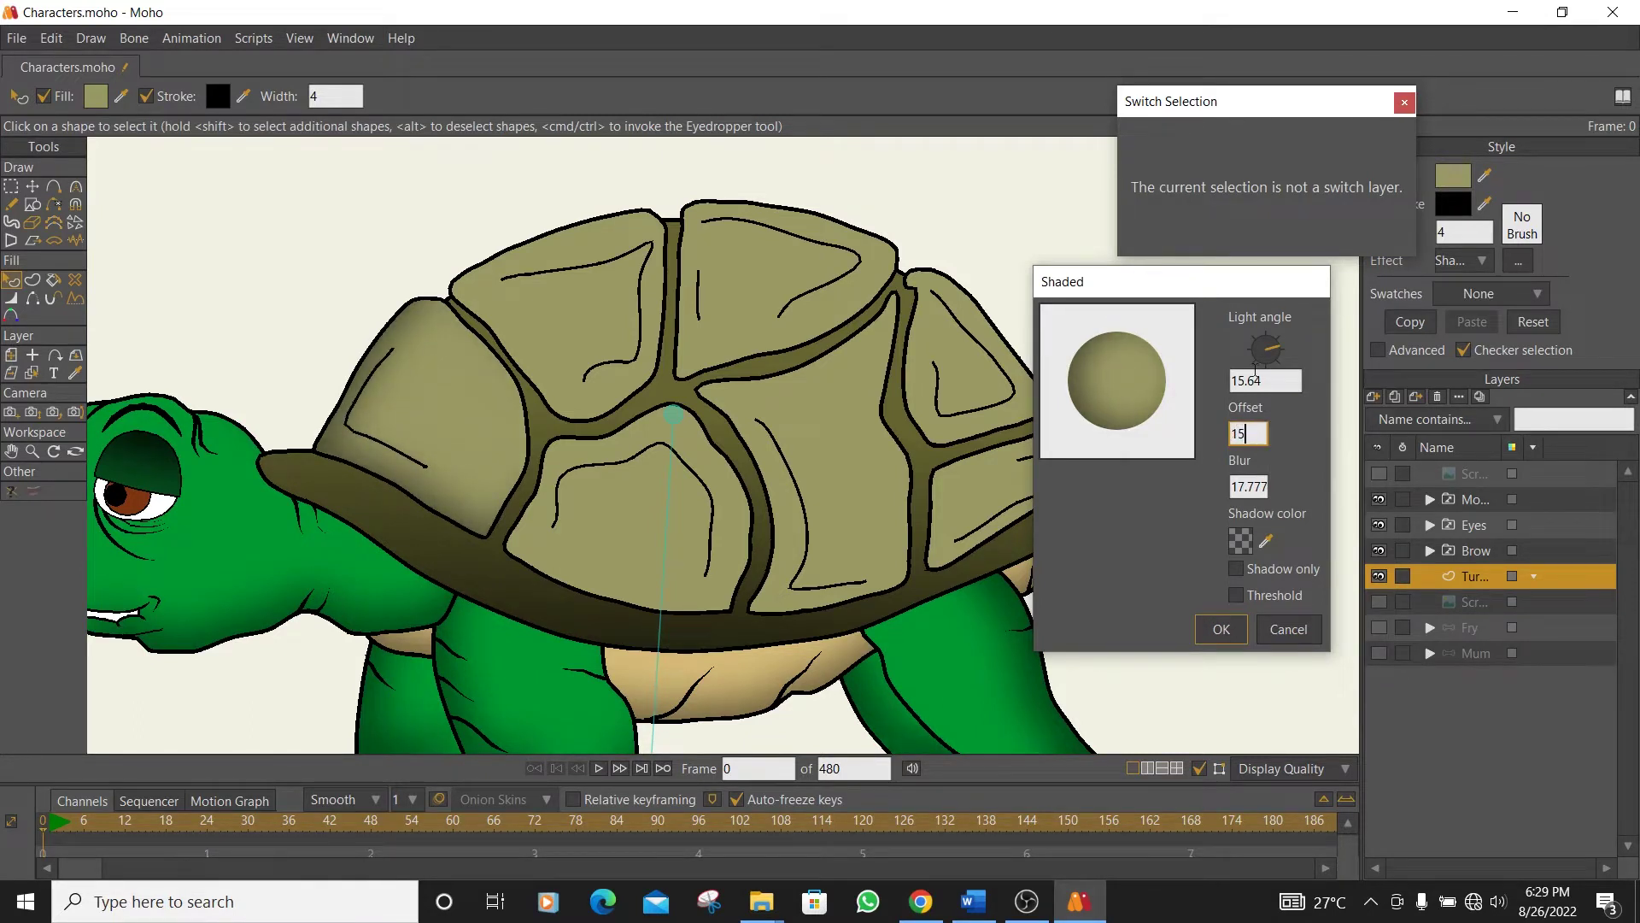
mouse_move(1270, 354)
left_mouse_down()
mouse_move(1273, 379)
mouse_move(1220, 370)
mouse_move(1269, 373)
left_mouse_up()
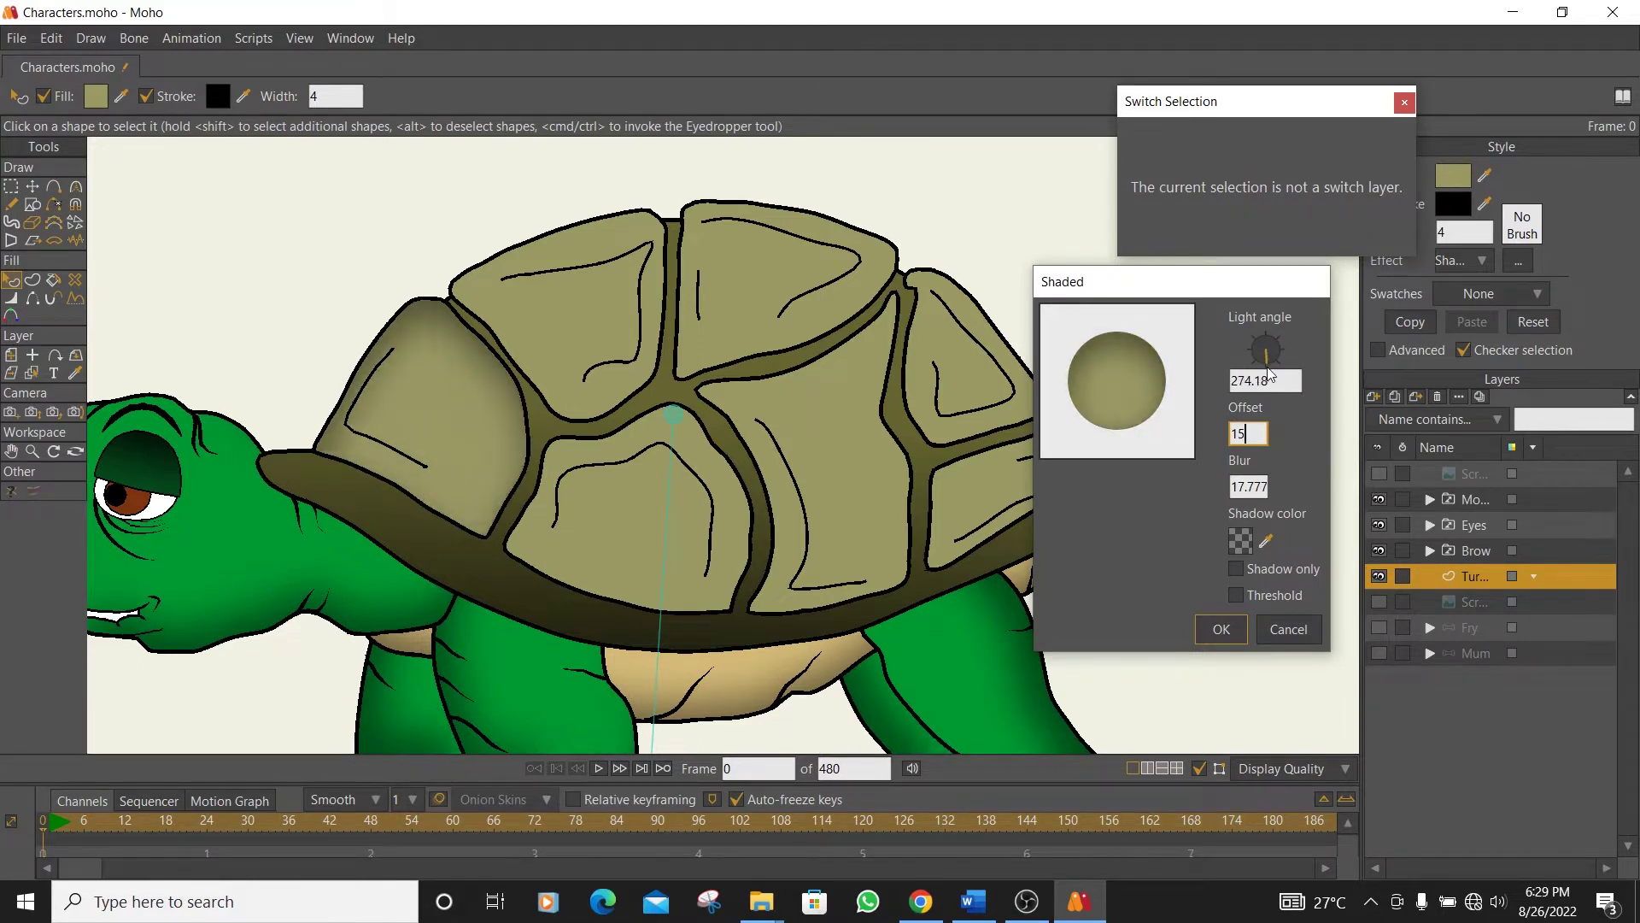
left_click_drag(1270, 373, 1256, 374)
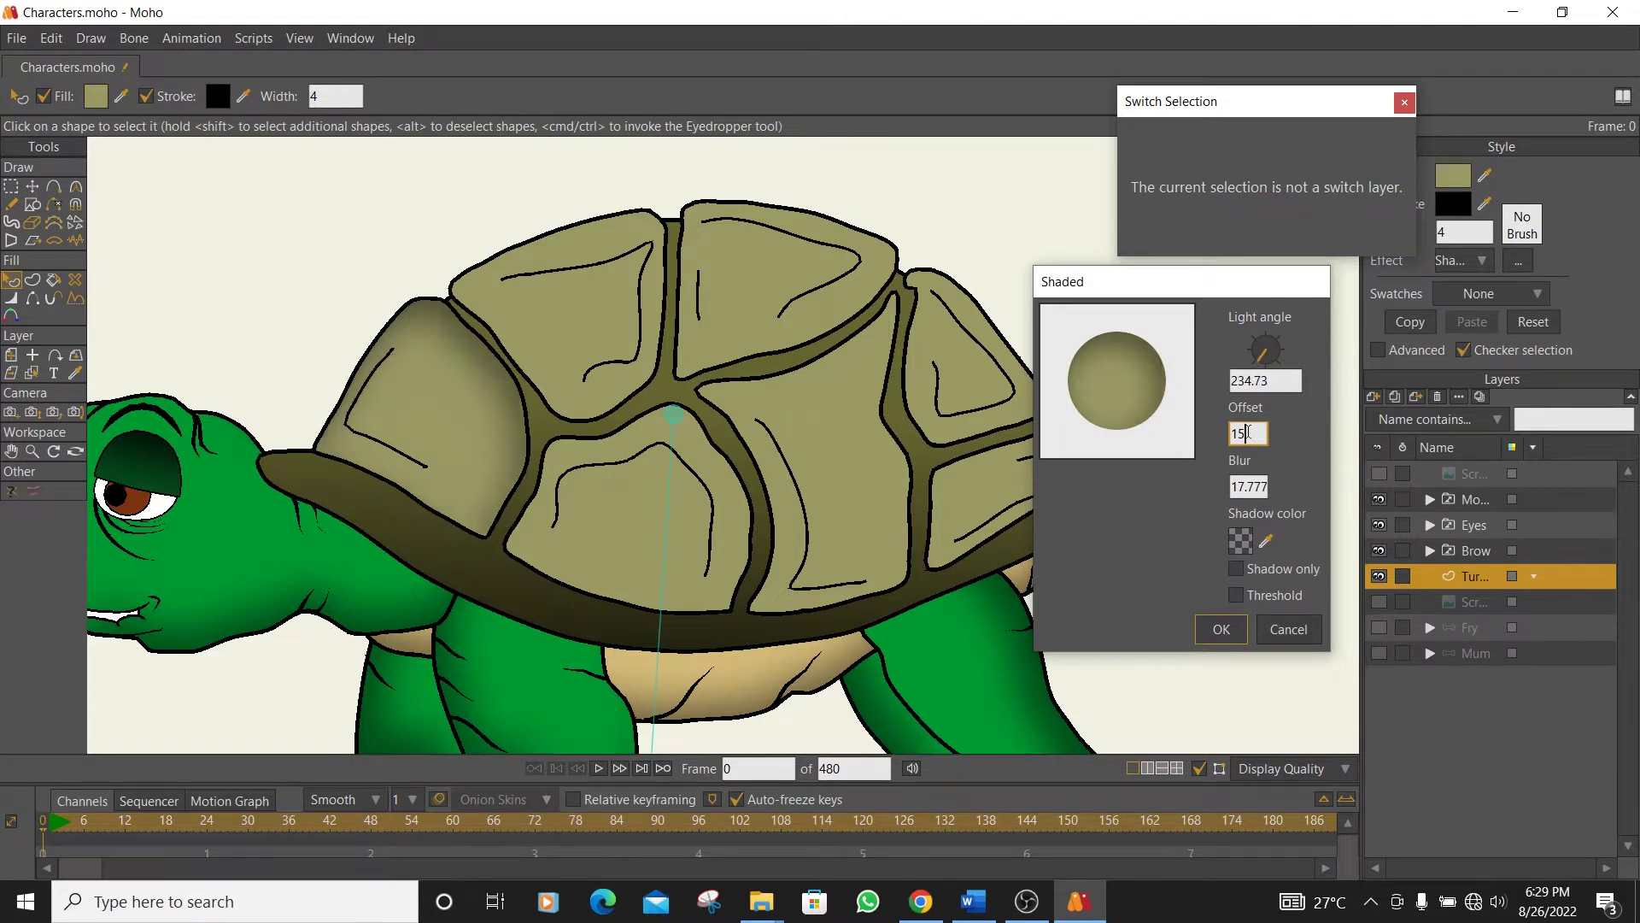
key("BackSpace")
key("BackSpace")
type("9")
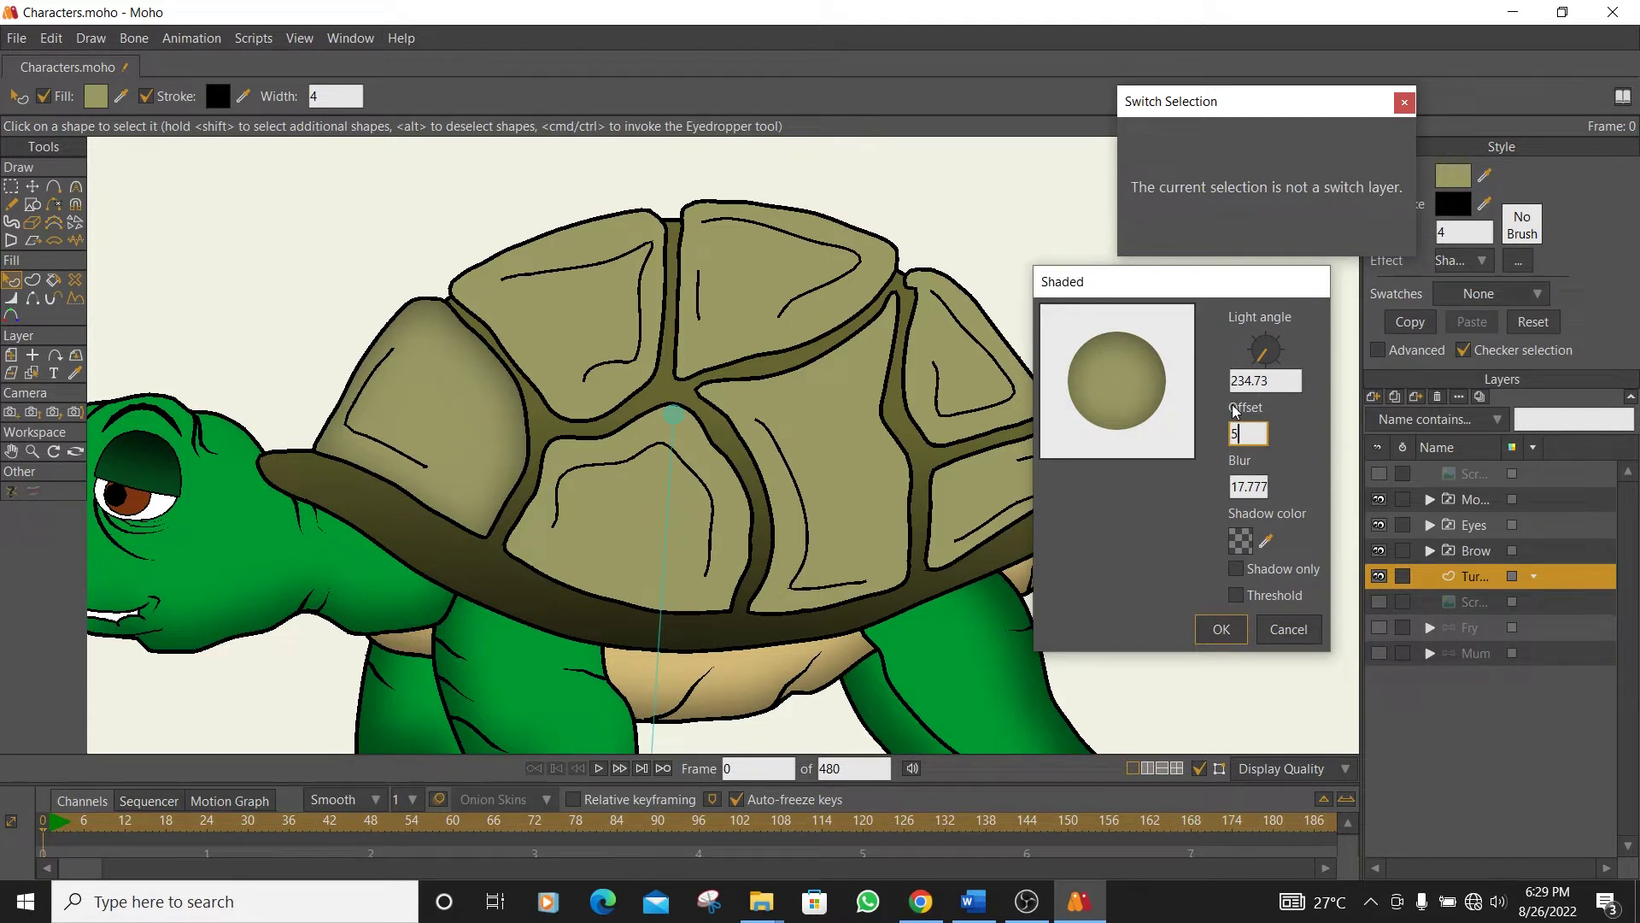
left_click(1221, 630)
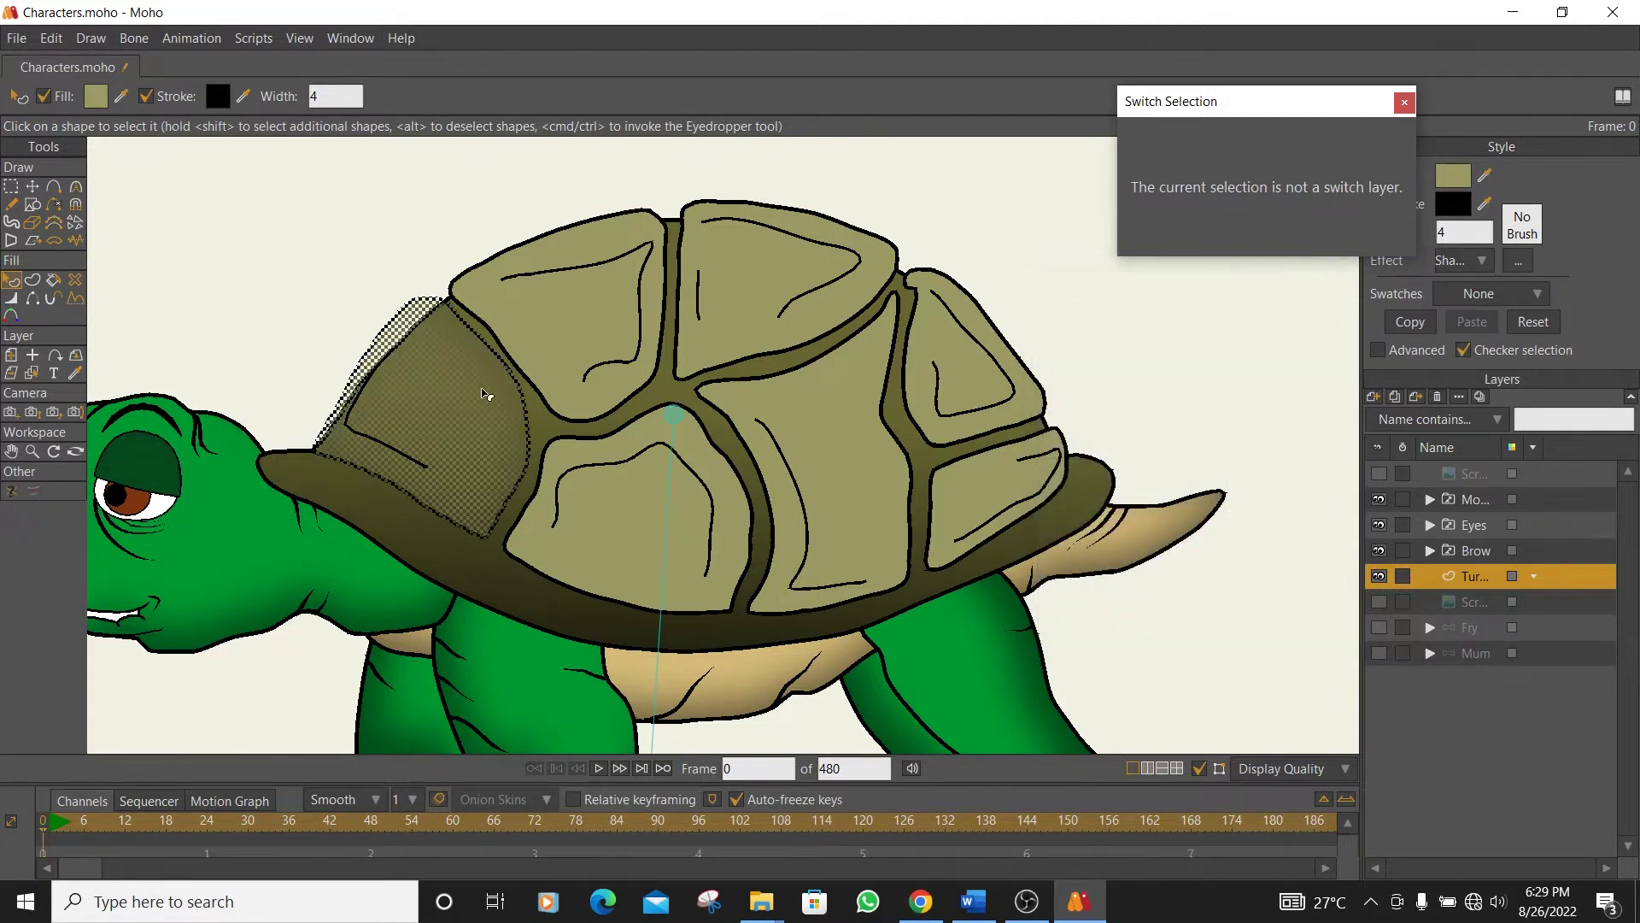
- Copy the front shell plate's shaded style onto the two large plates along the top of the shell
left_click(555, 350)
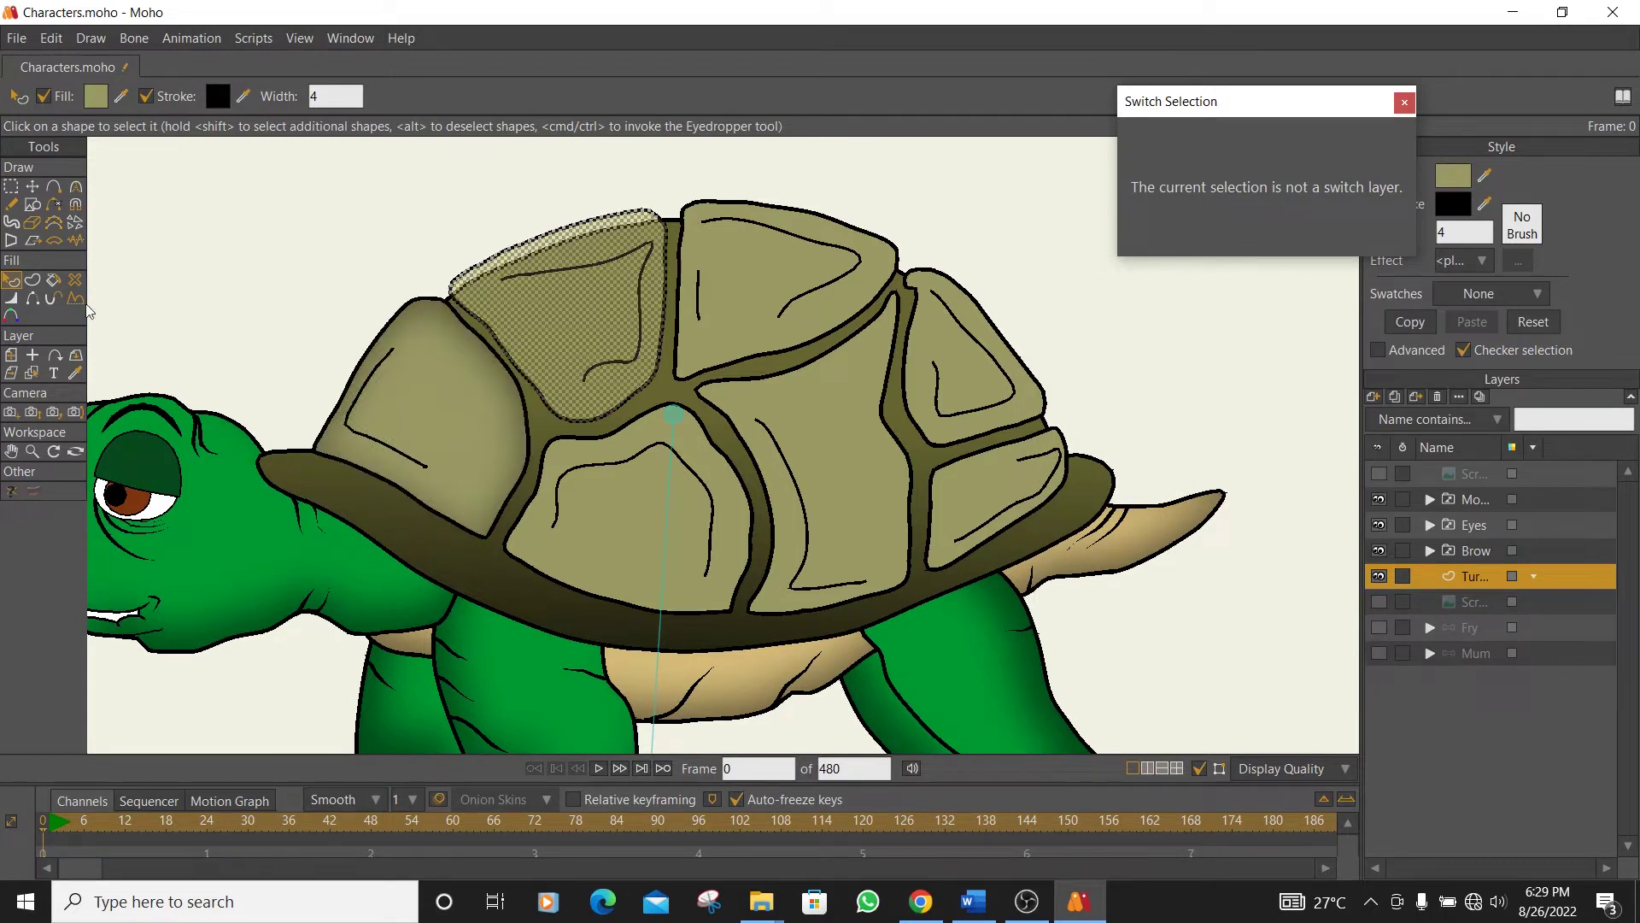
left_click(75, 373)
left_click(453, 437)
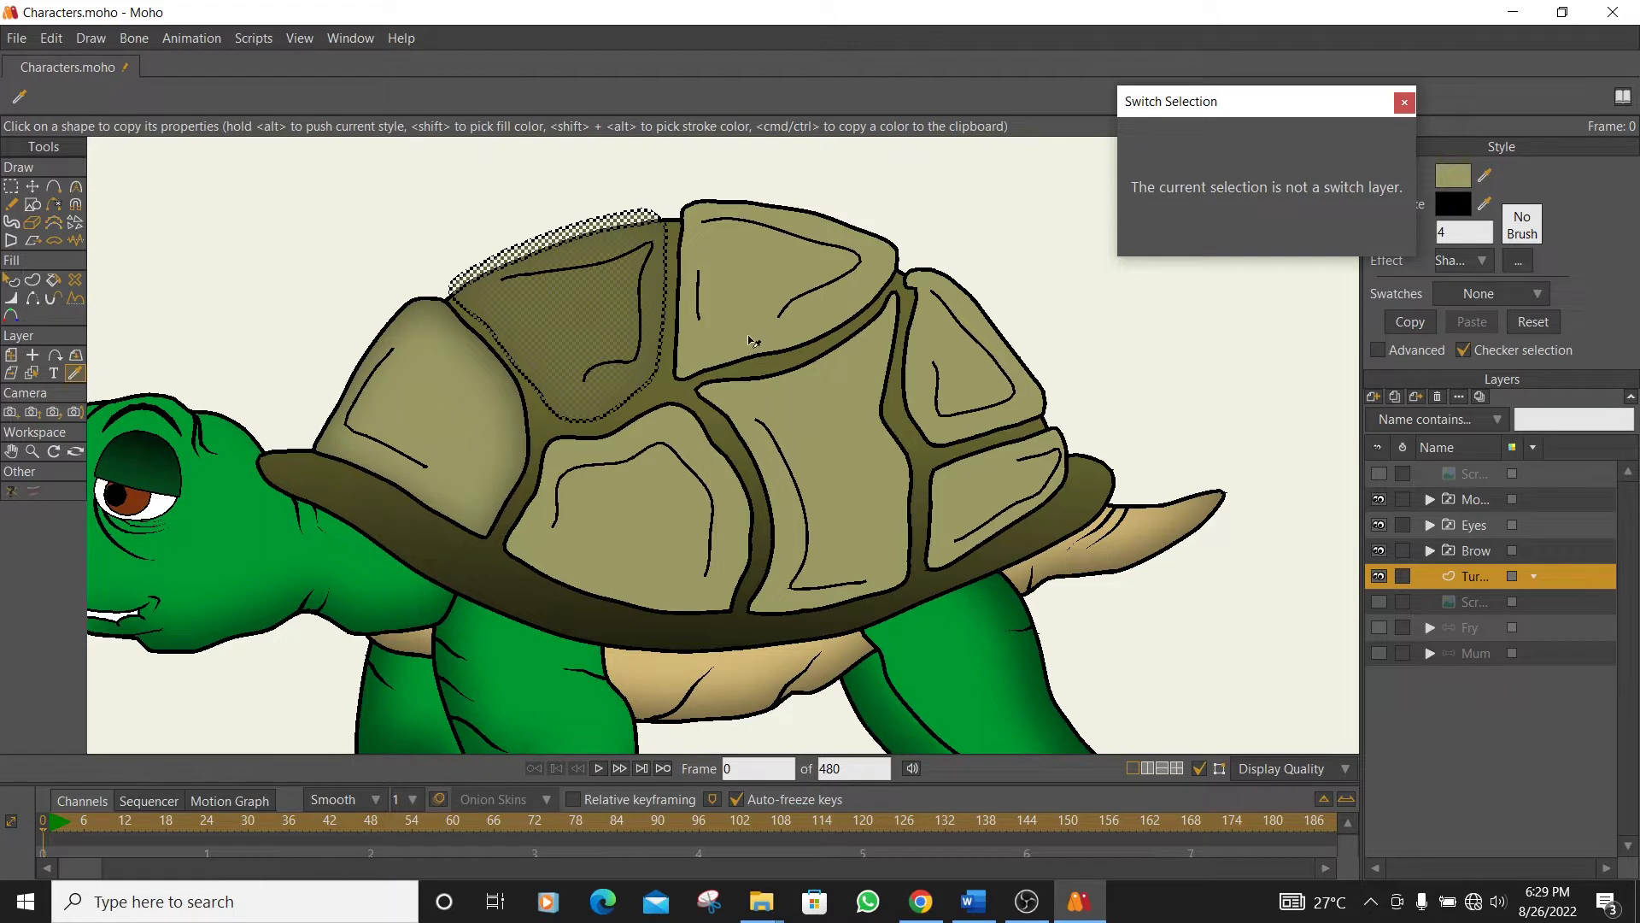
left_click(11, 280)
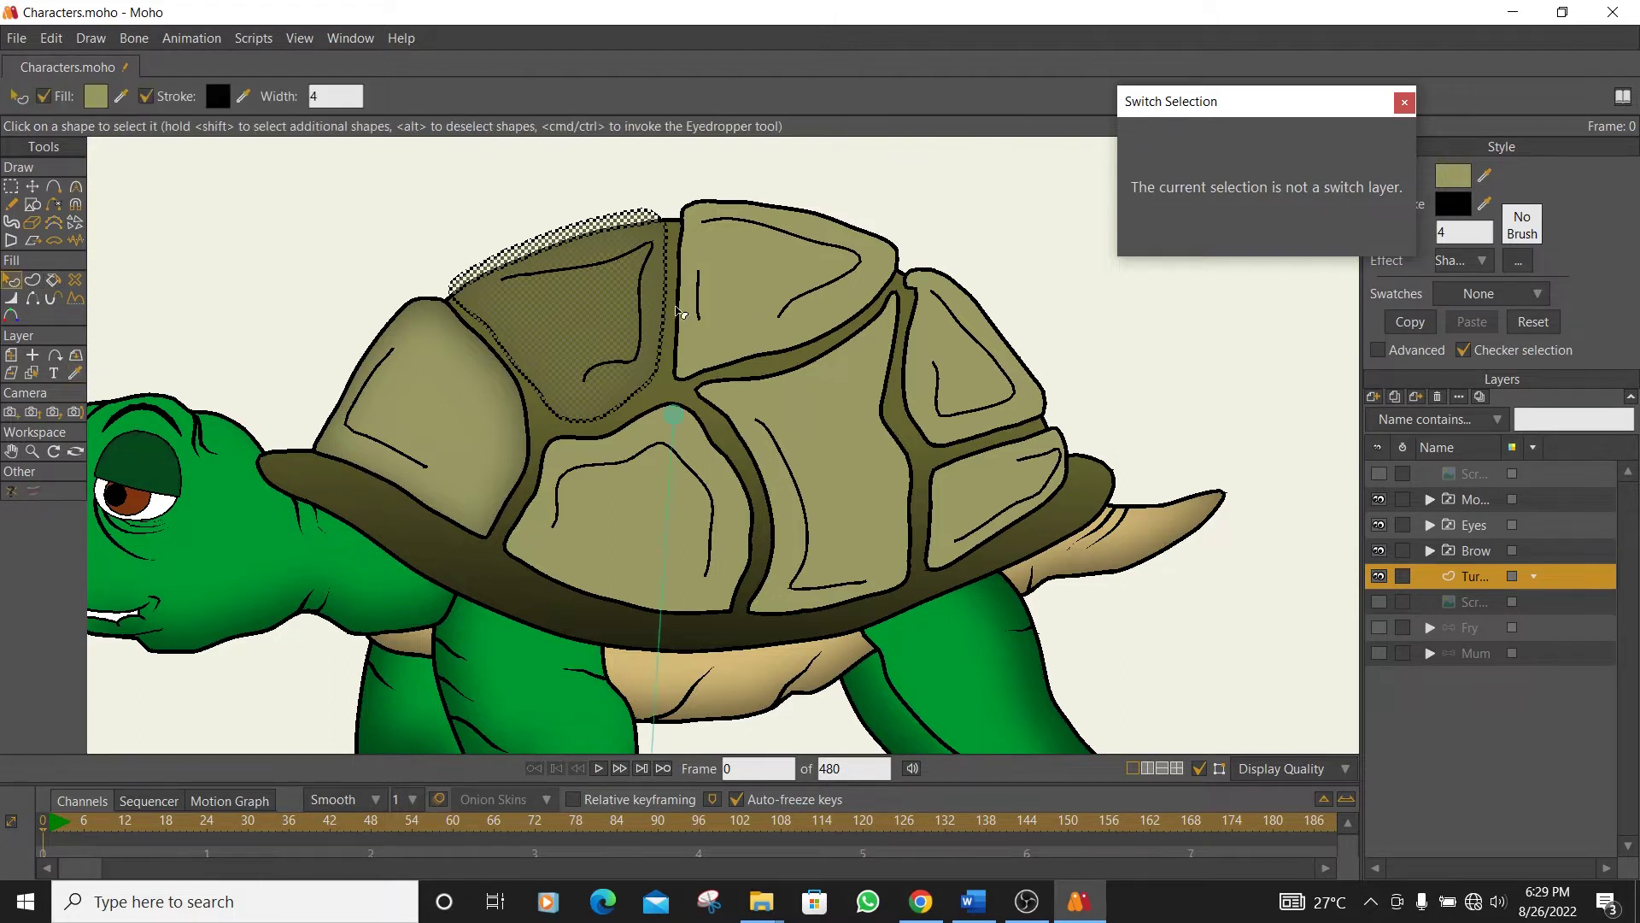
left_click(743, 282)
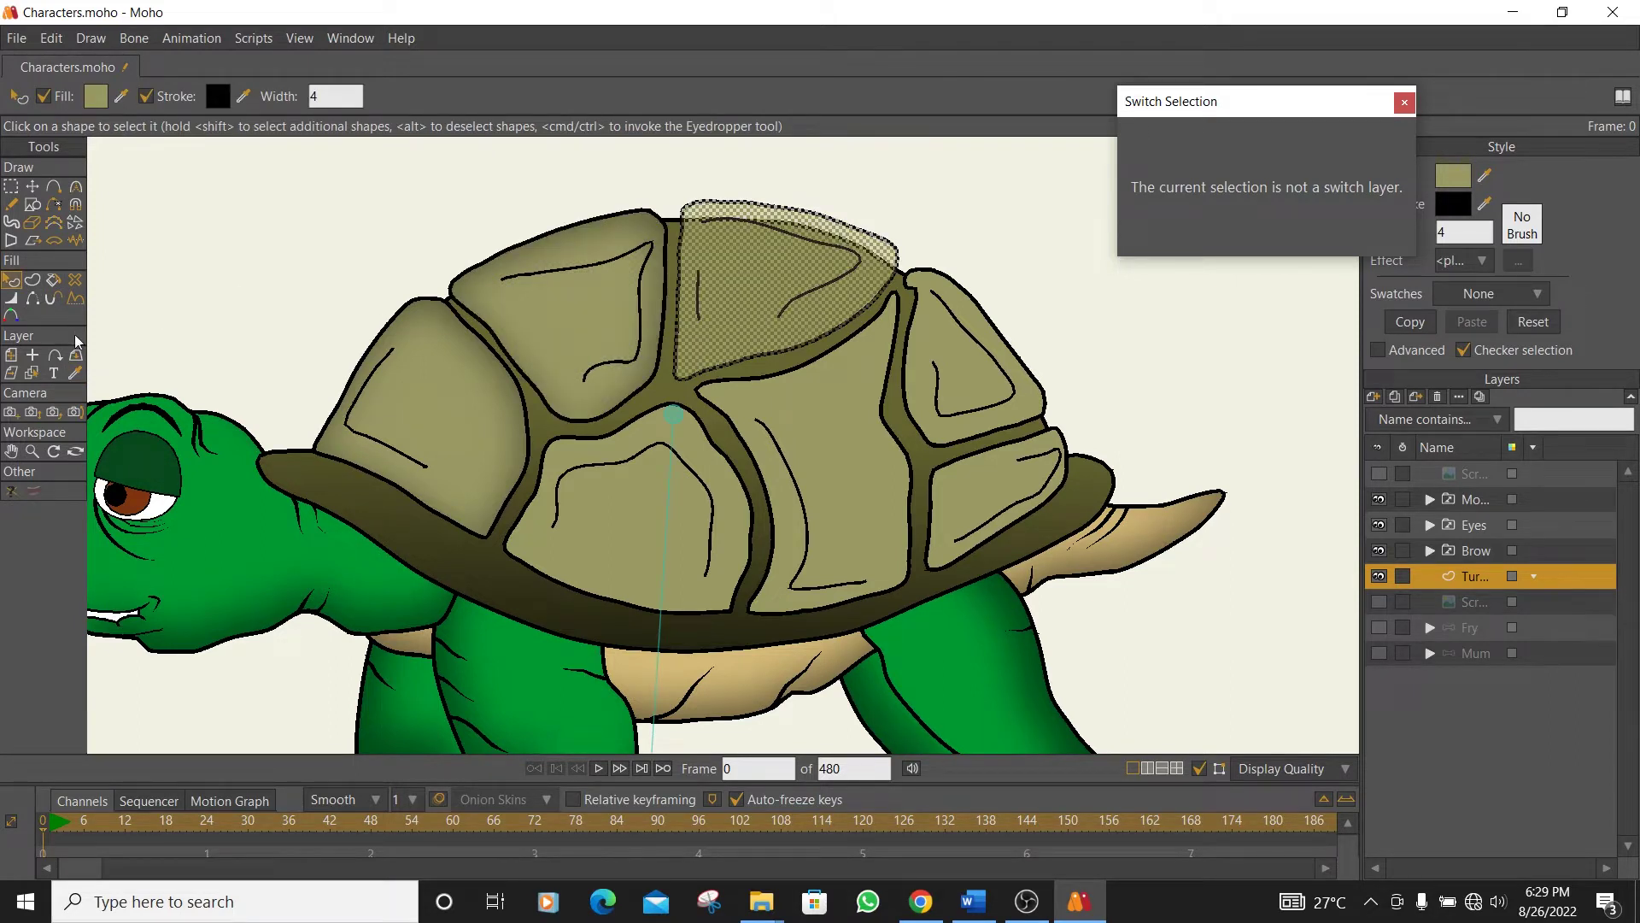
left_click(74, 372)
left_click(520, 331)
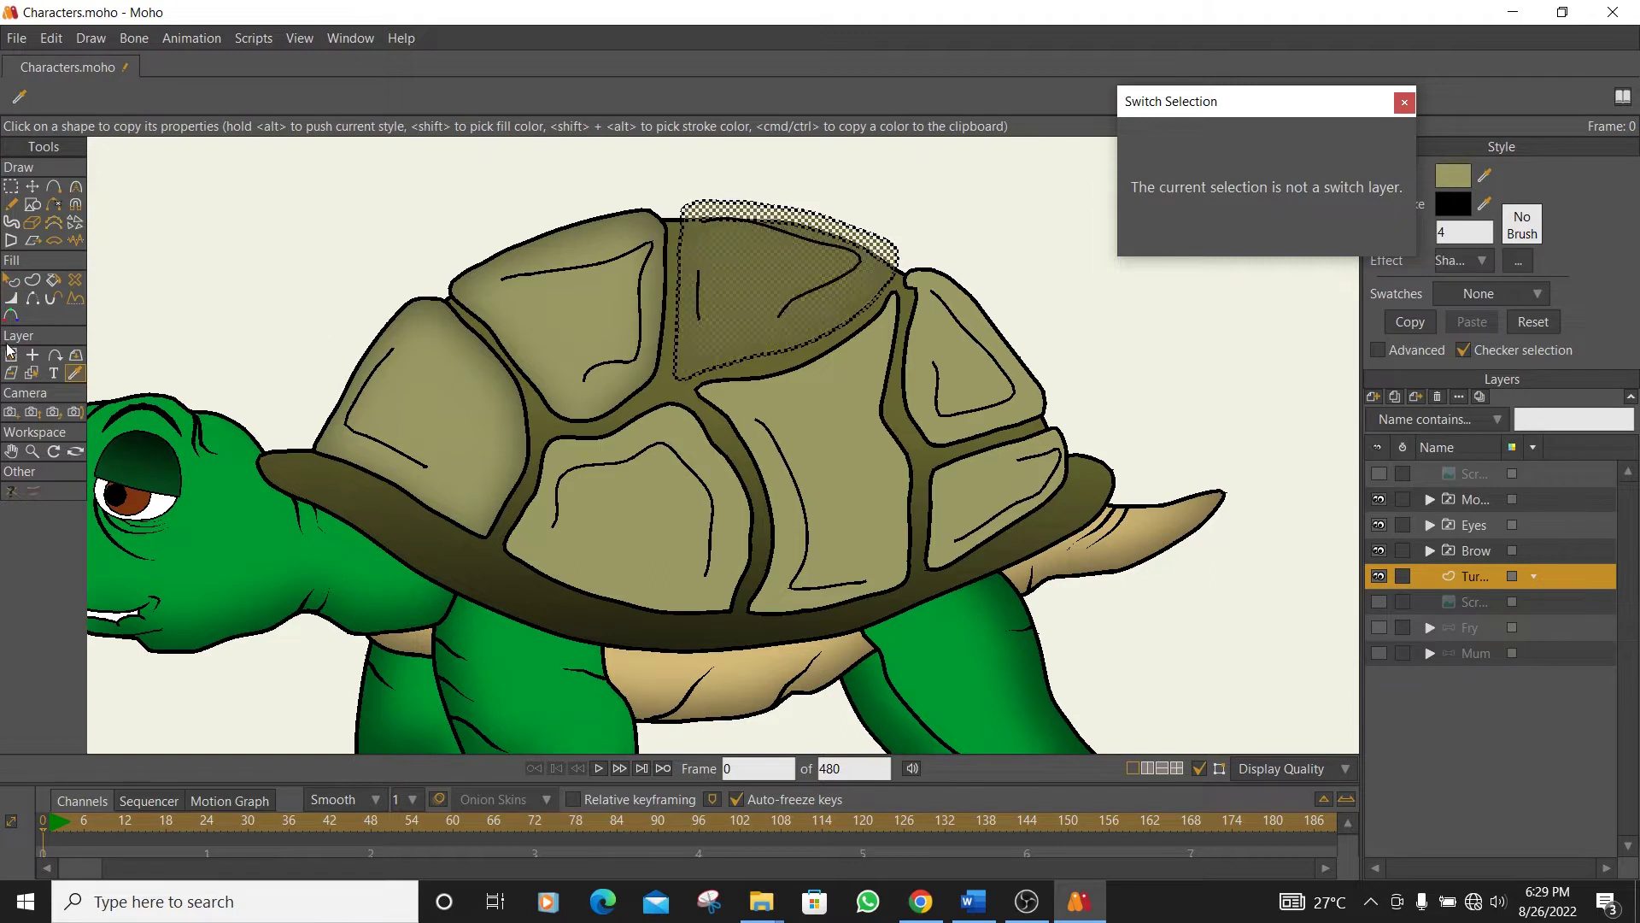
left_click(10, 282)
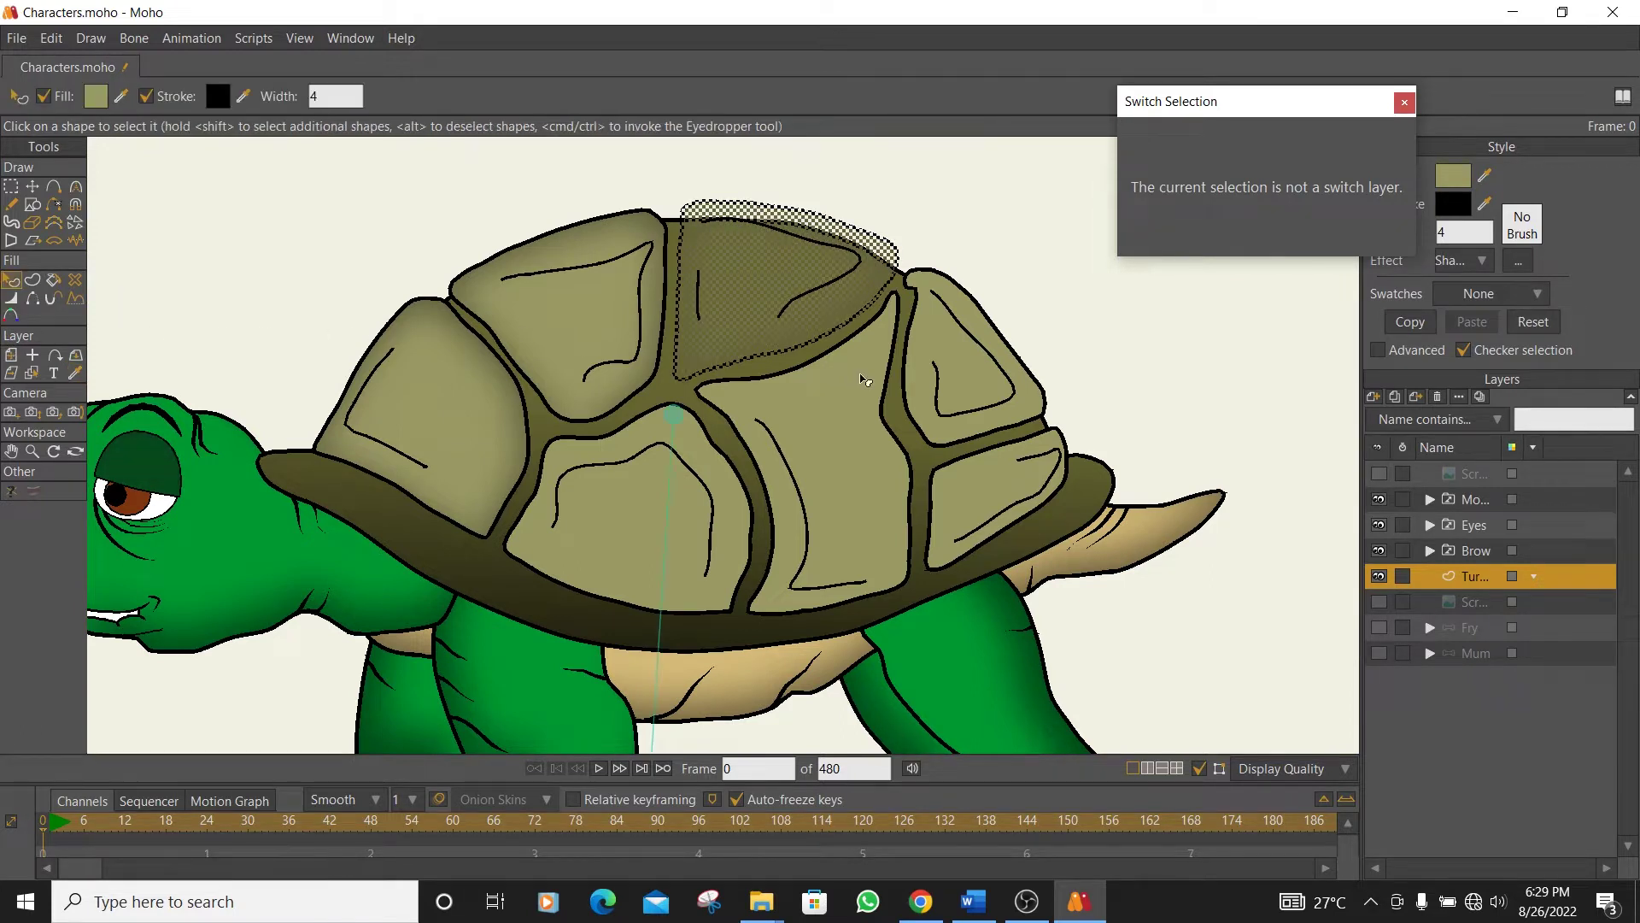
- Copy the shaded plate style onto the upper and lower plates at the rear of the shell
left_click(946, 352)
left_click(74, 374)
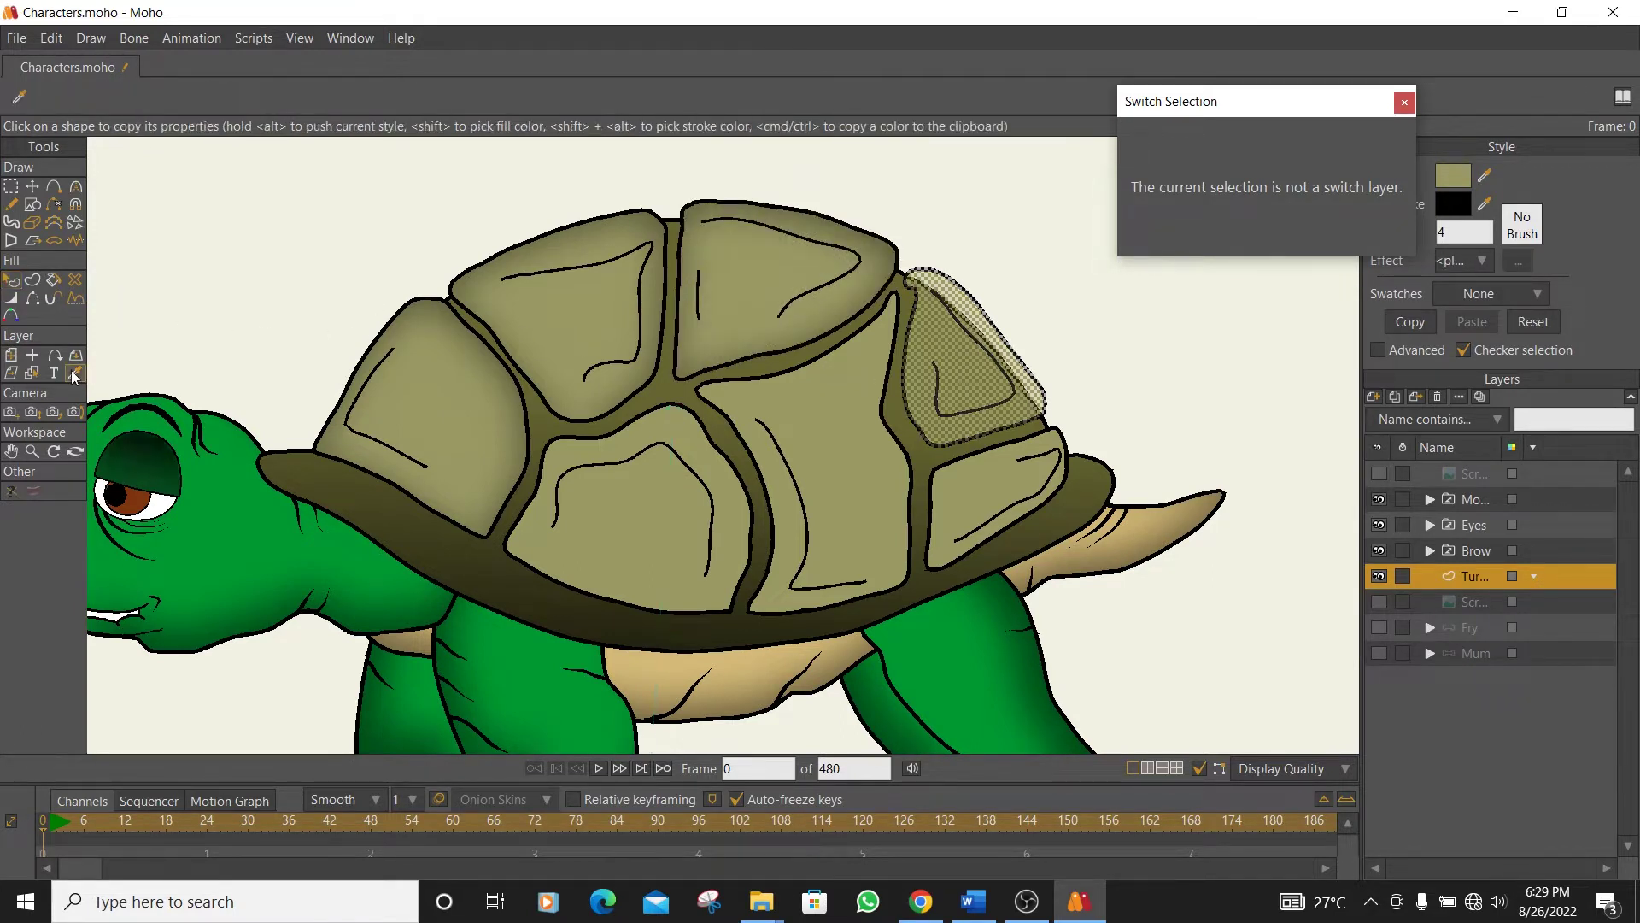
left_click(729, 306)
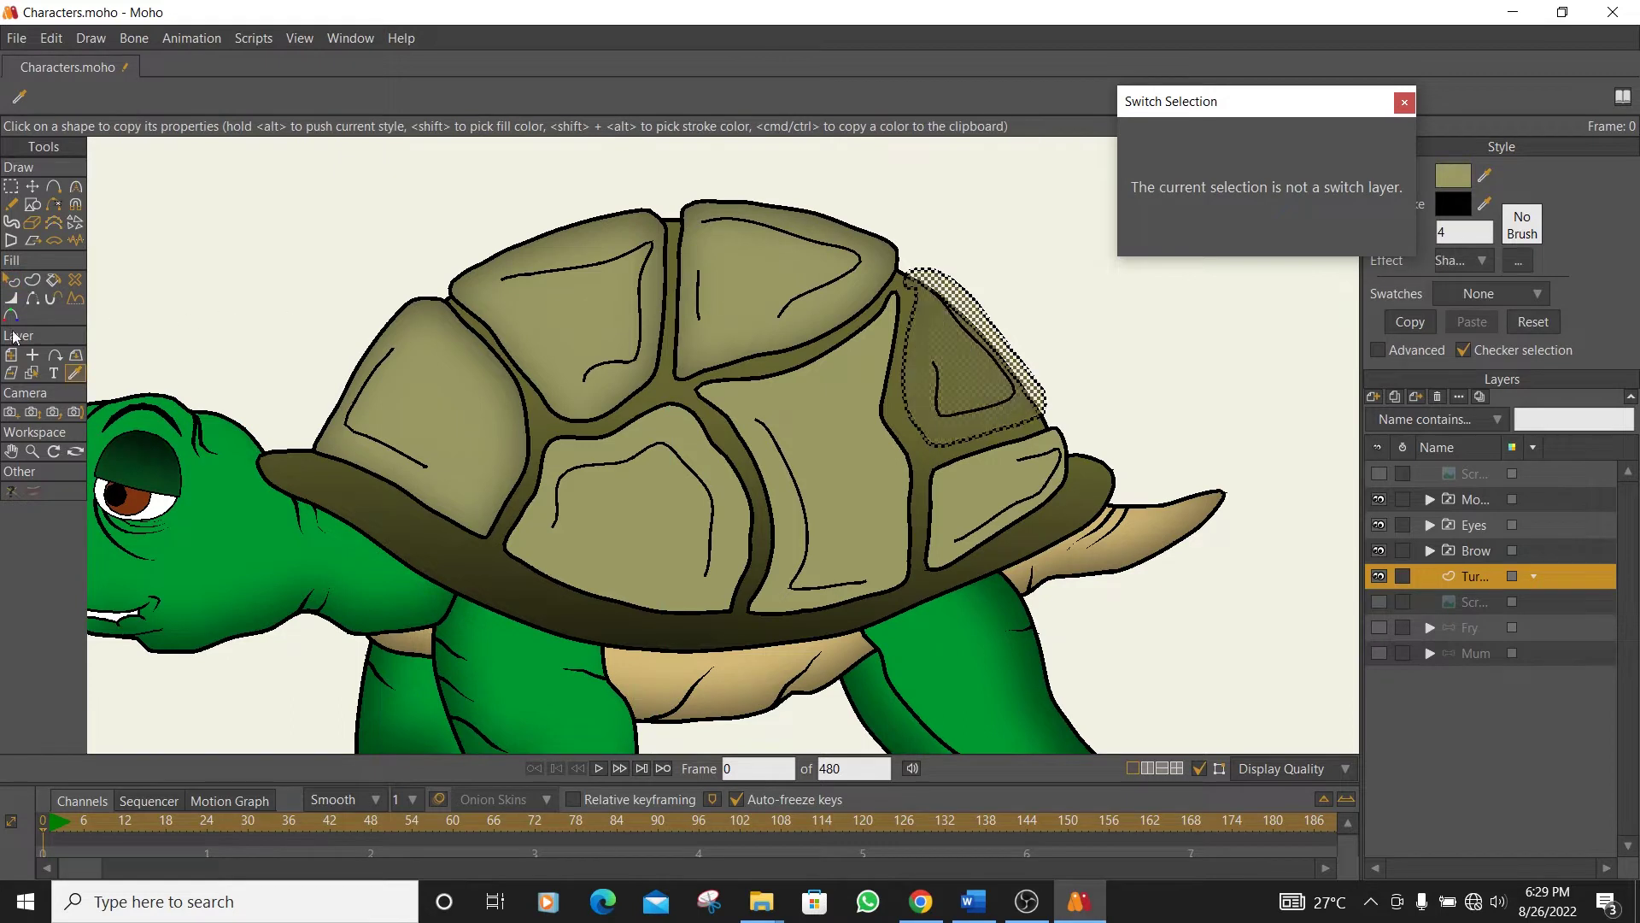
left_click(12, 281)
left_click(964, 462)
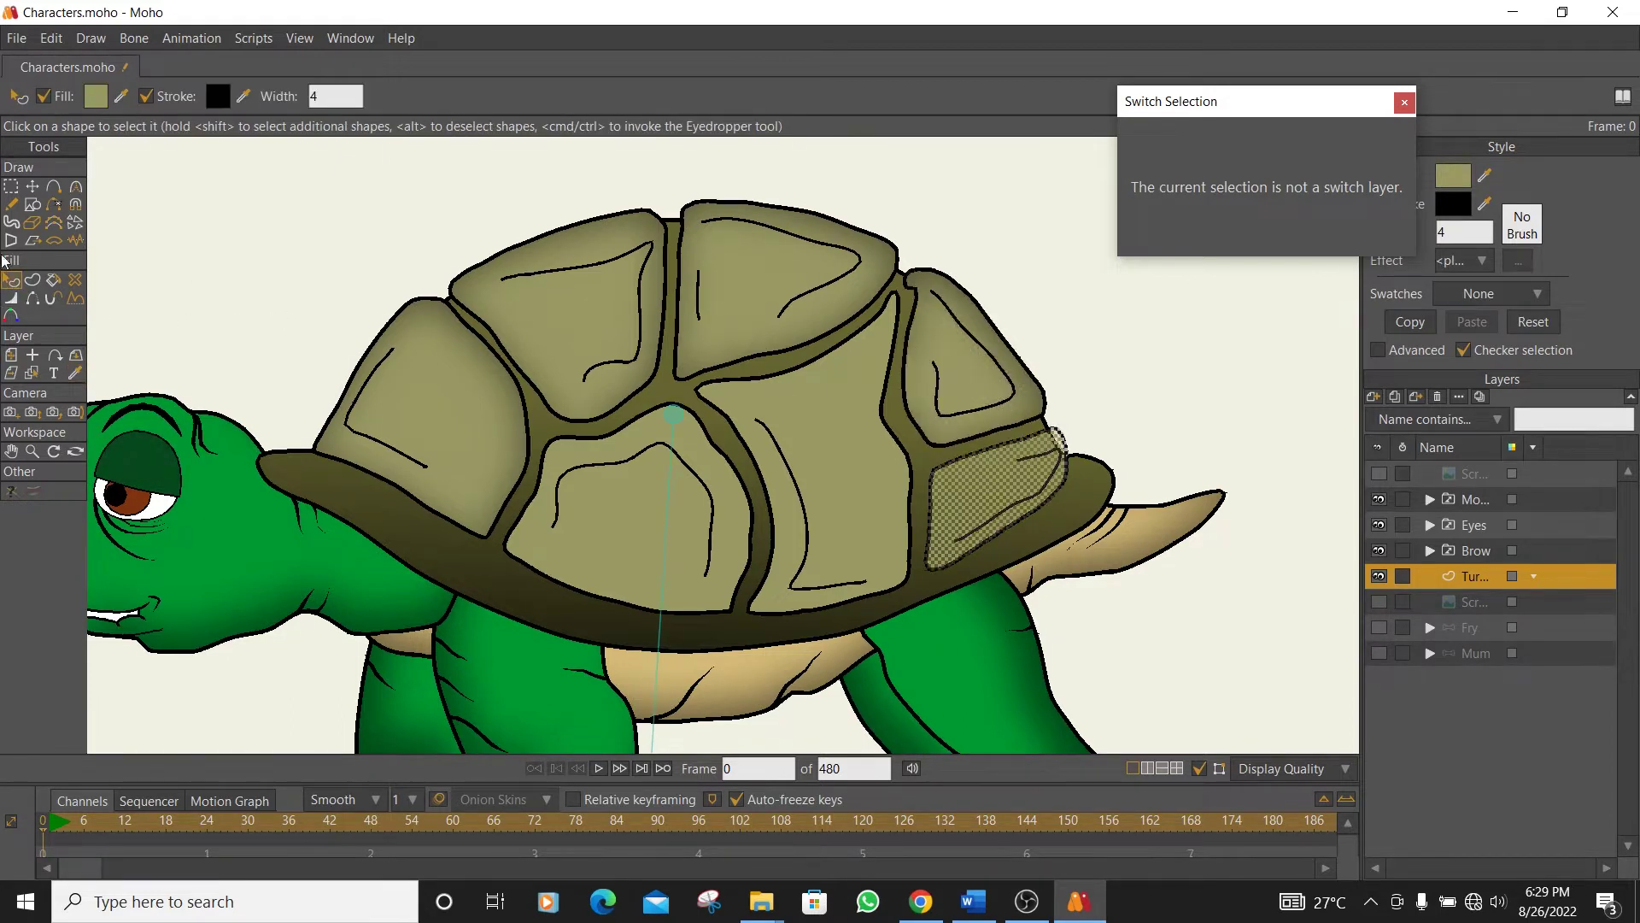
left_click(77, 374)
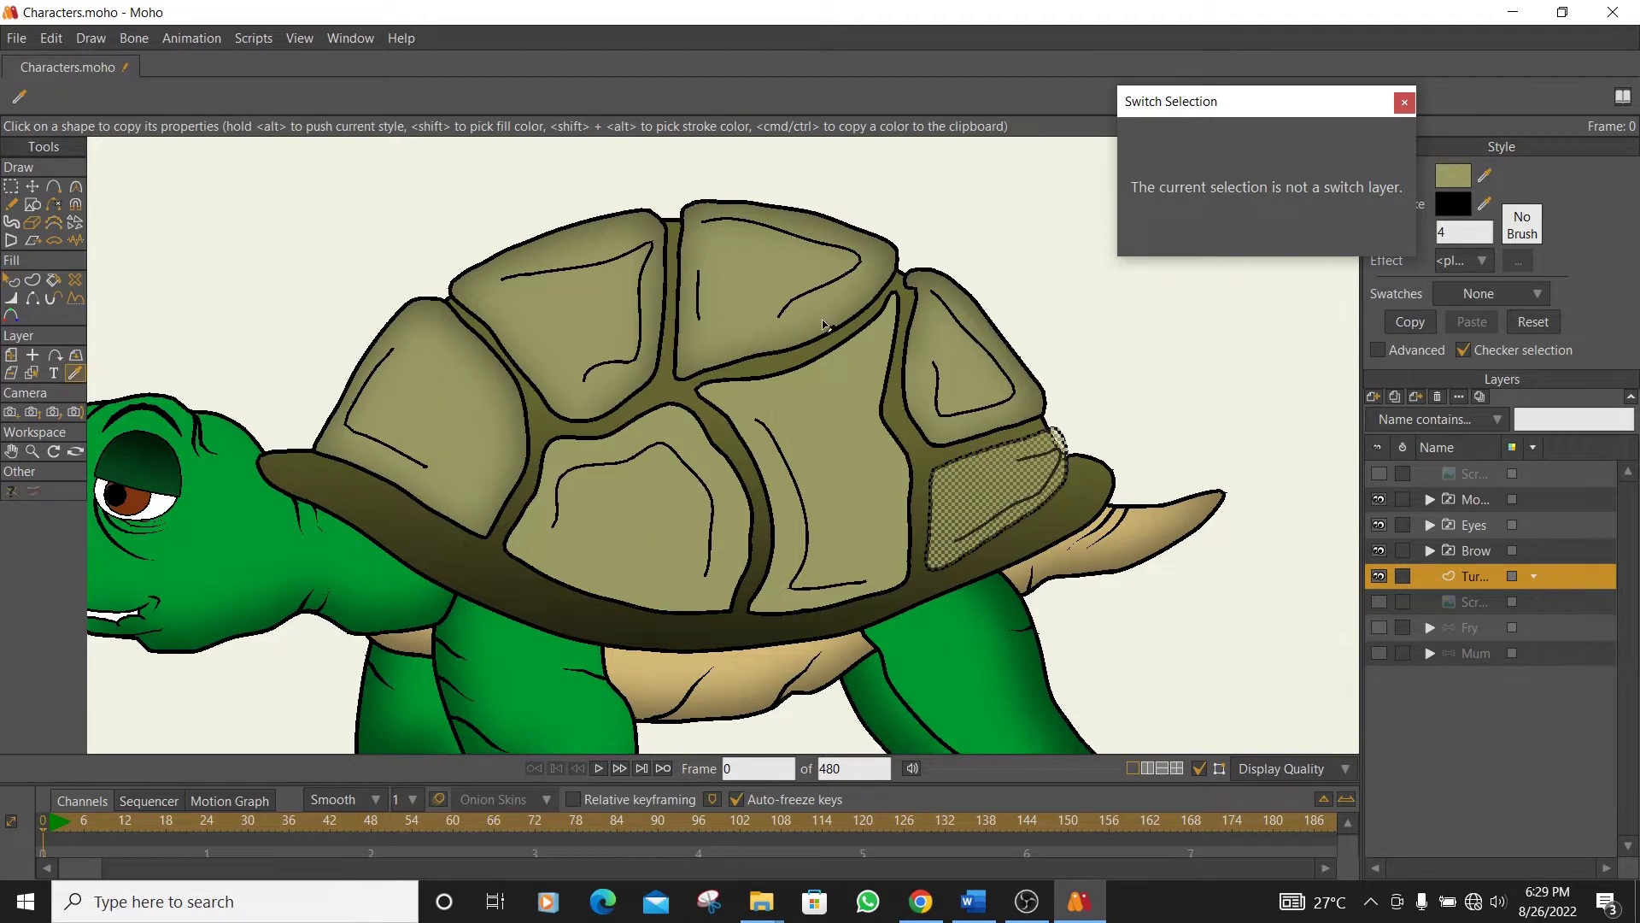
left_click(718, 291)
left_click(12, 282)
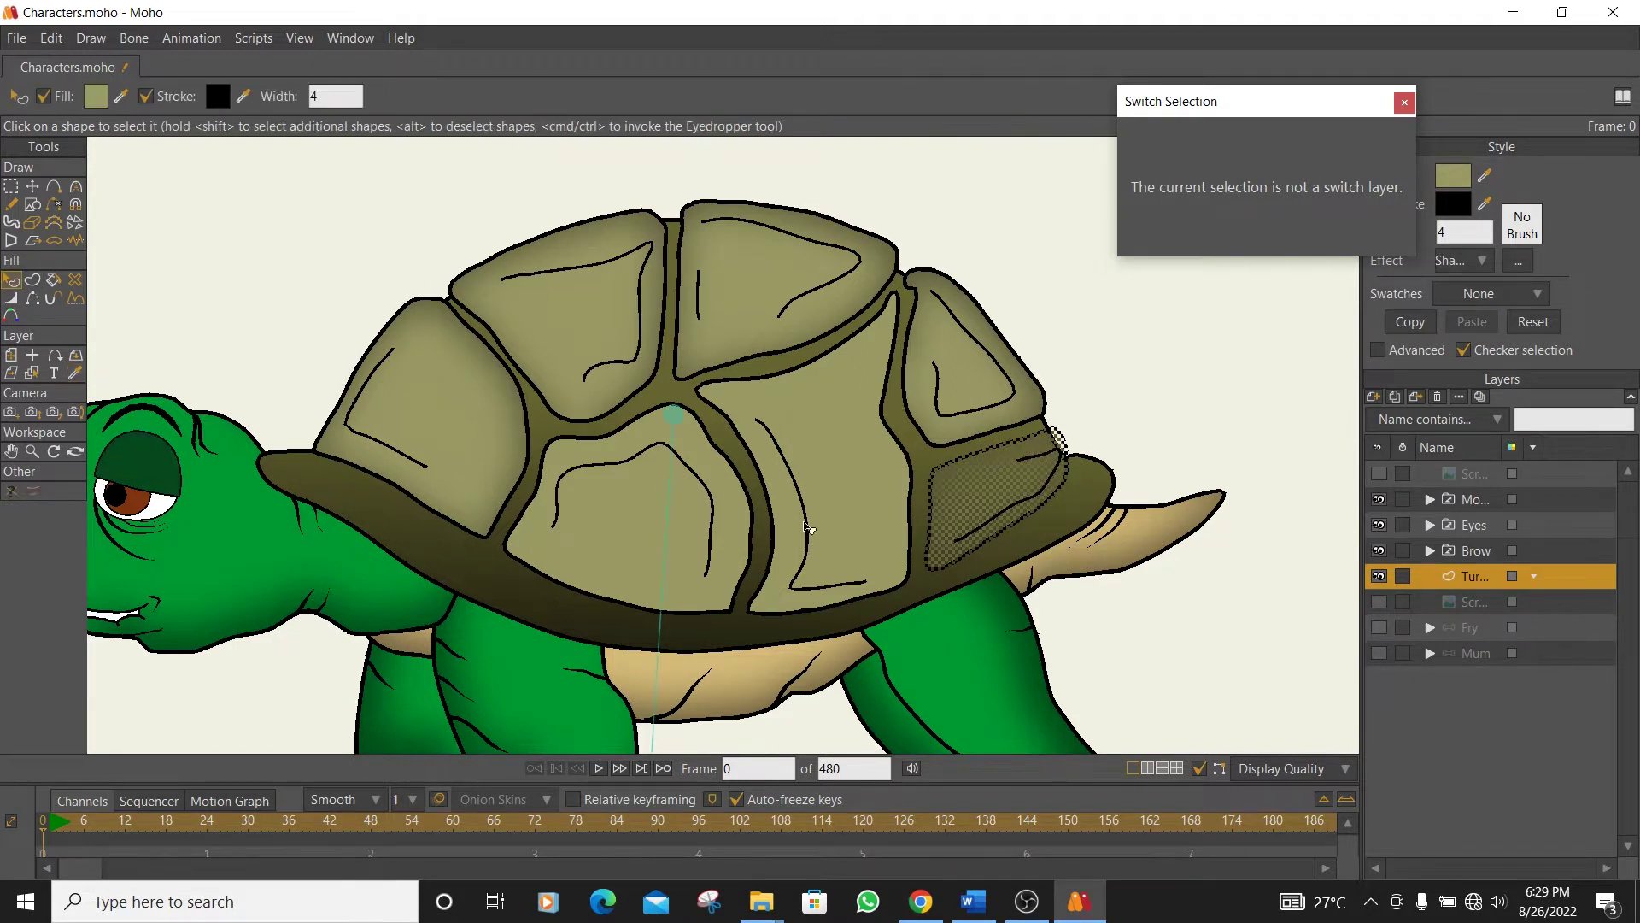
- Copy the front plate's shaded style onto the two large lower plates in the middle of the shell
left_click(833, 526)
left_click(77, 373)
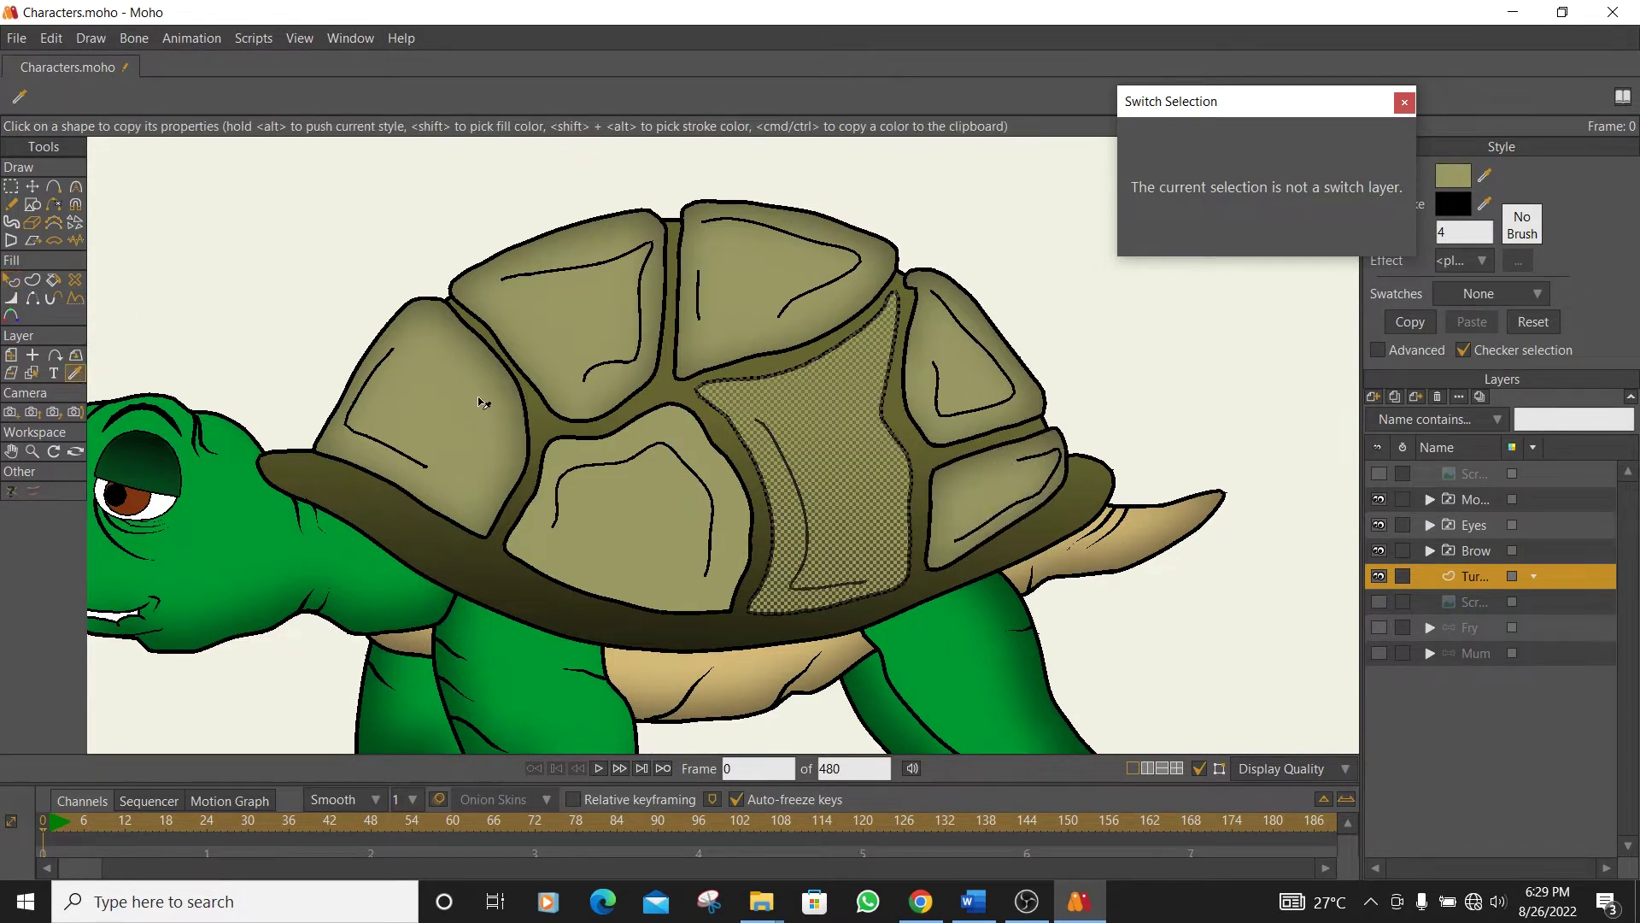
left_click(484, 403)
left_click(12, 282)
left_click(592, 511)
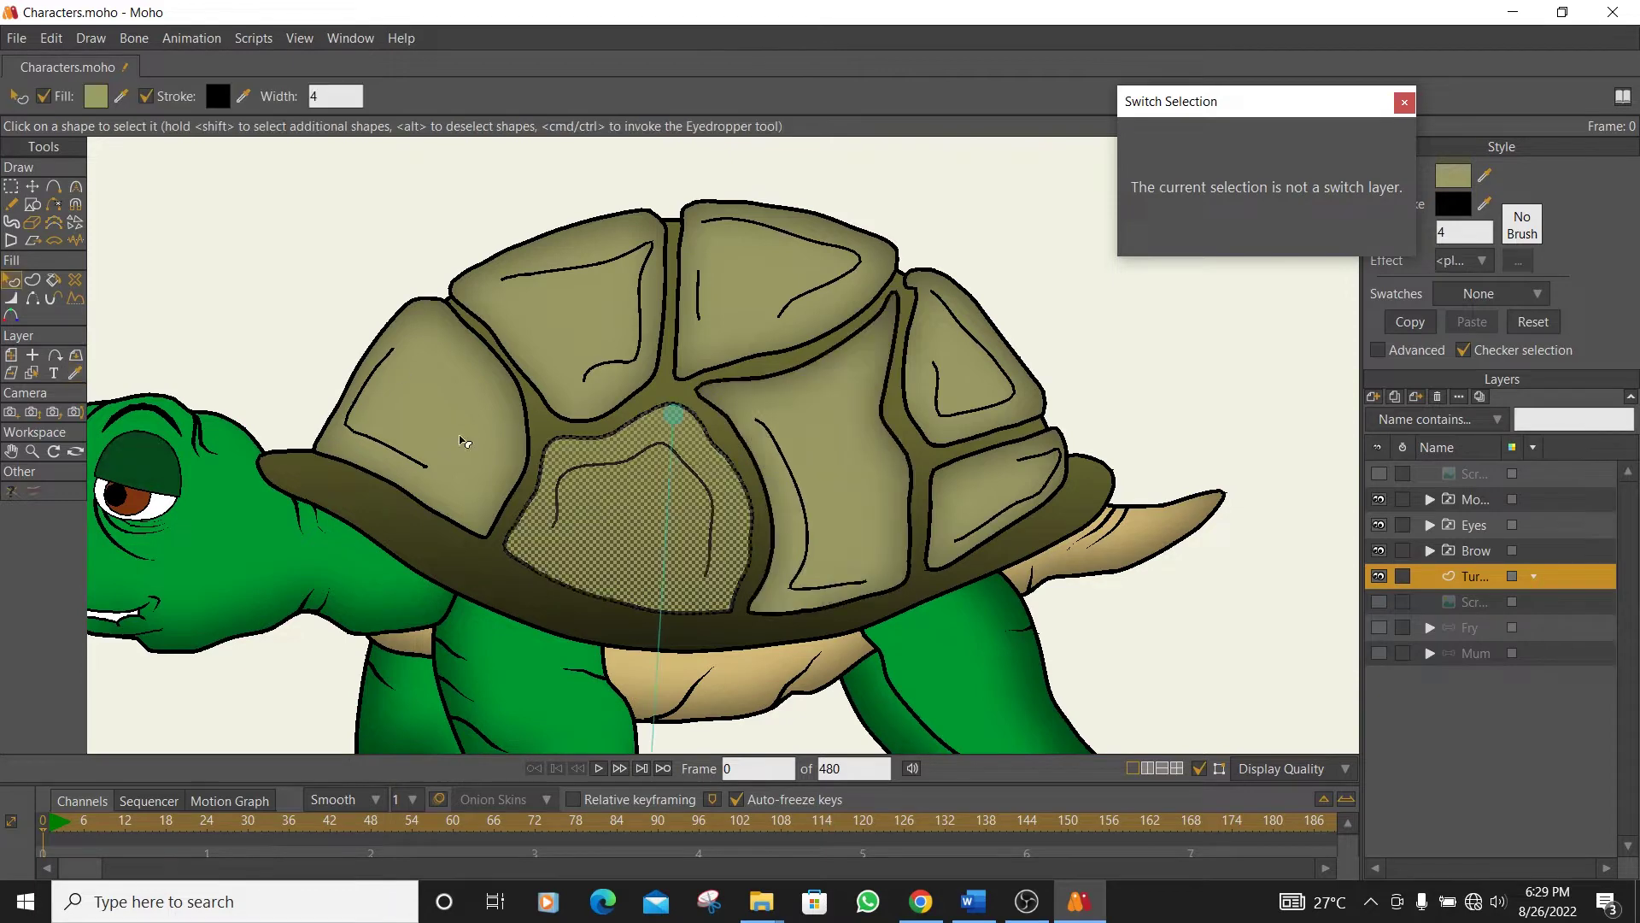
left_click(76, 373)
left_click(409, 350)
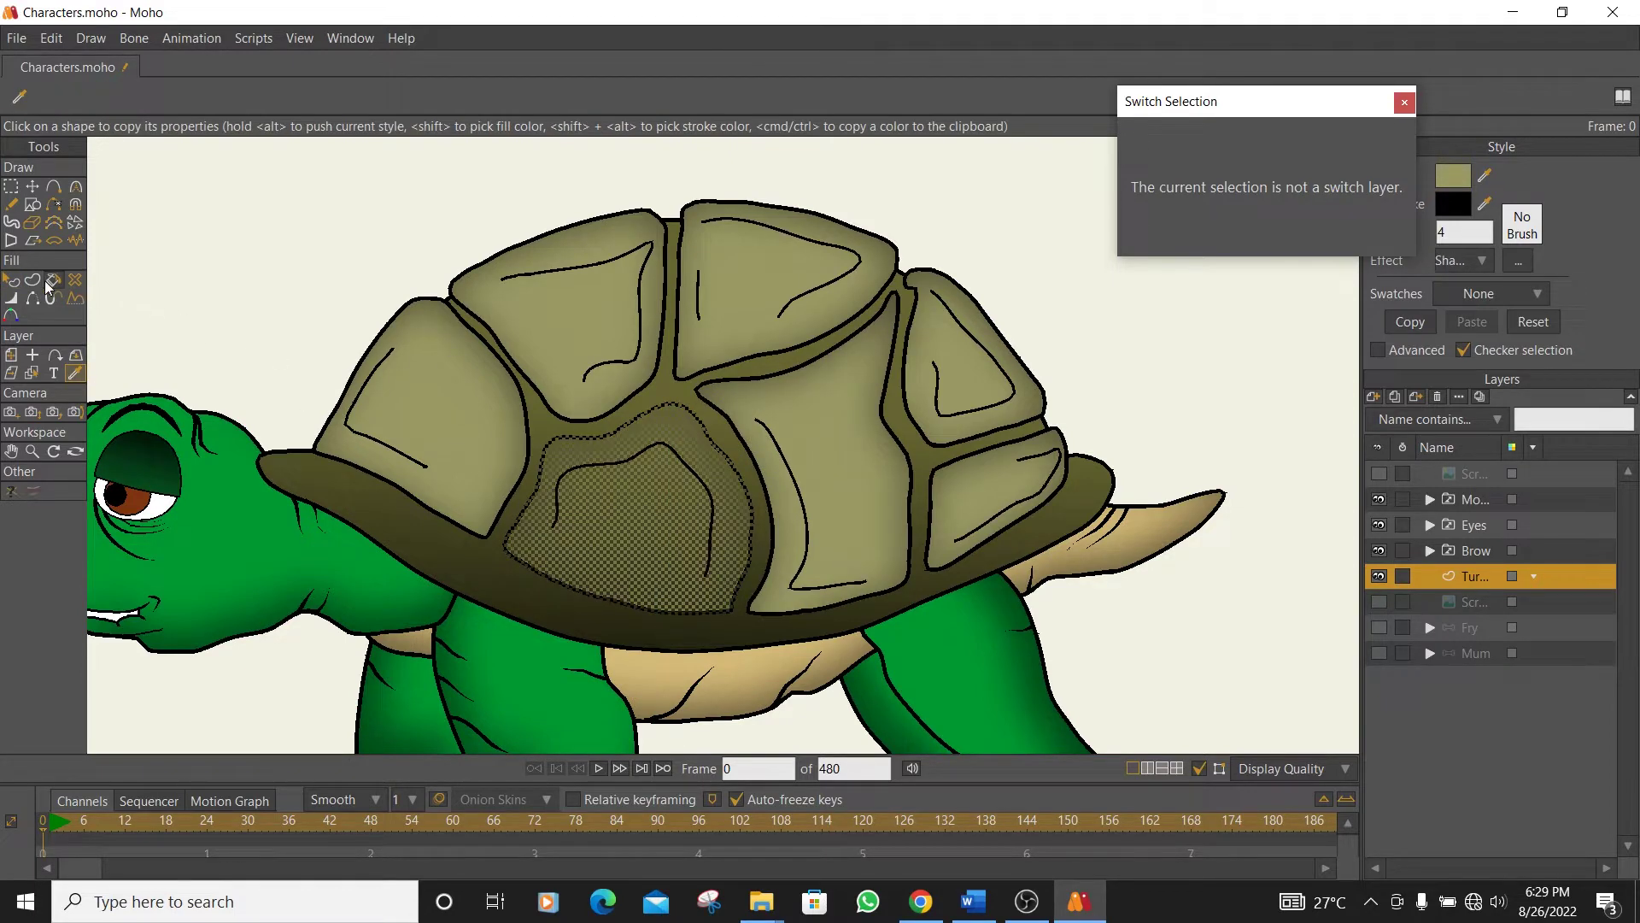
- Taper the upper end of the front plate's inner detail line to a thin point using the Line Width tool
left_click(11, 206)
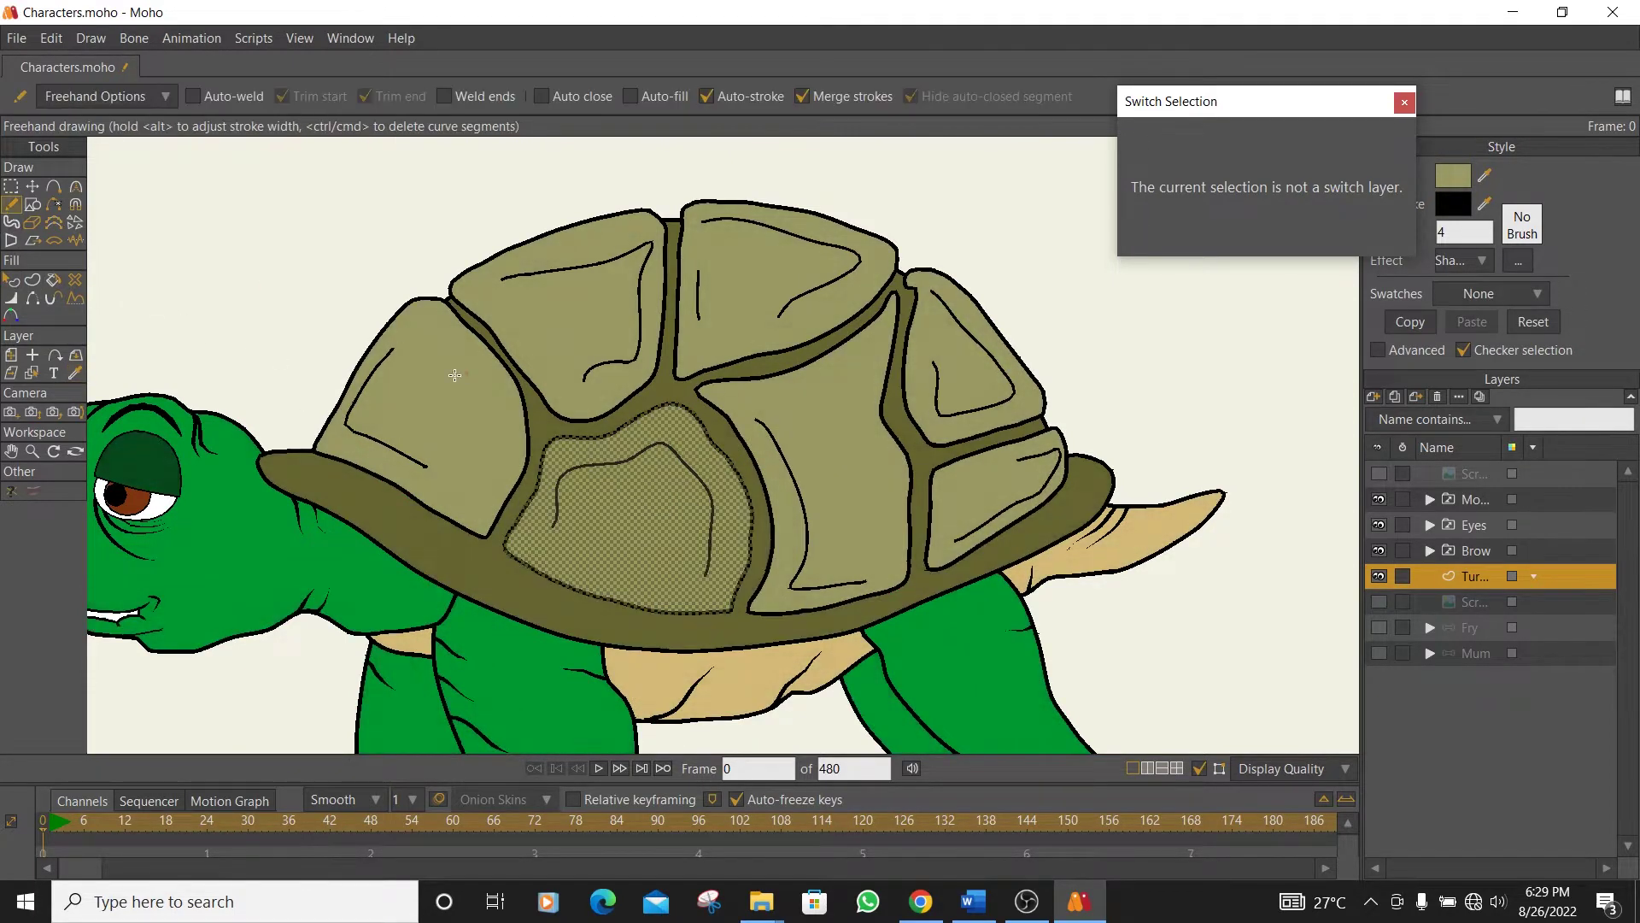
left_click(33, 186)
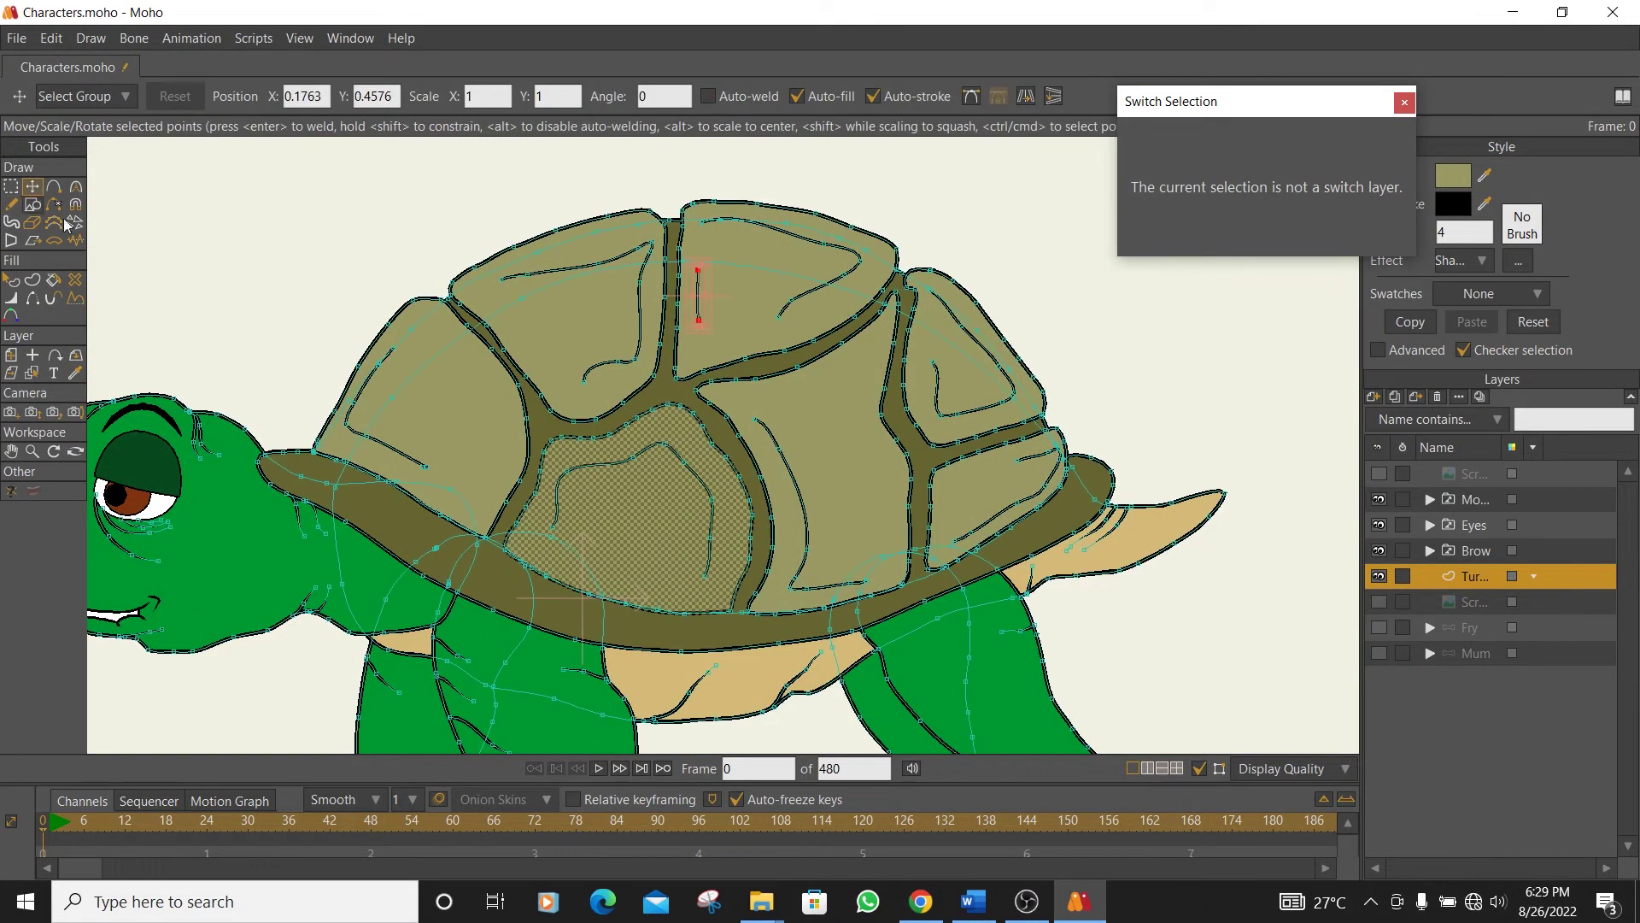
scroll(384, 369, "up", 2)
scroll(384, 369, "up", 1)
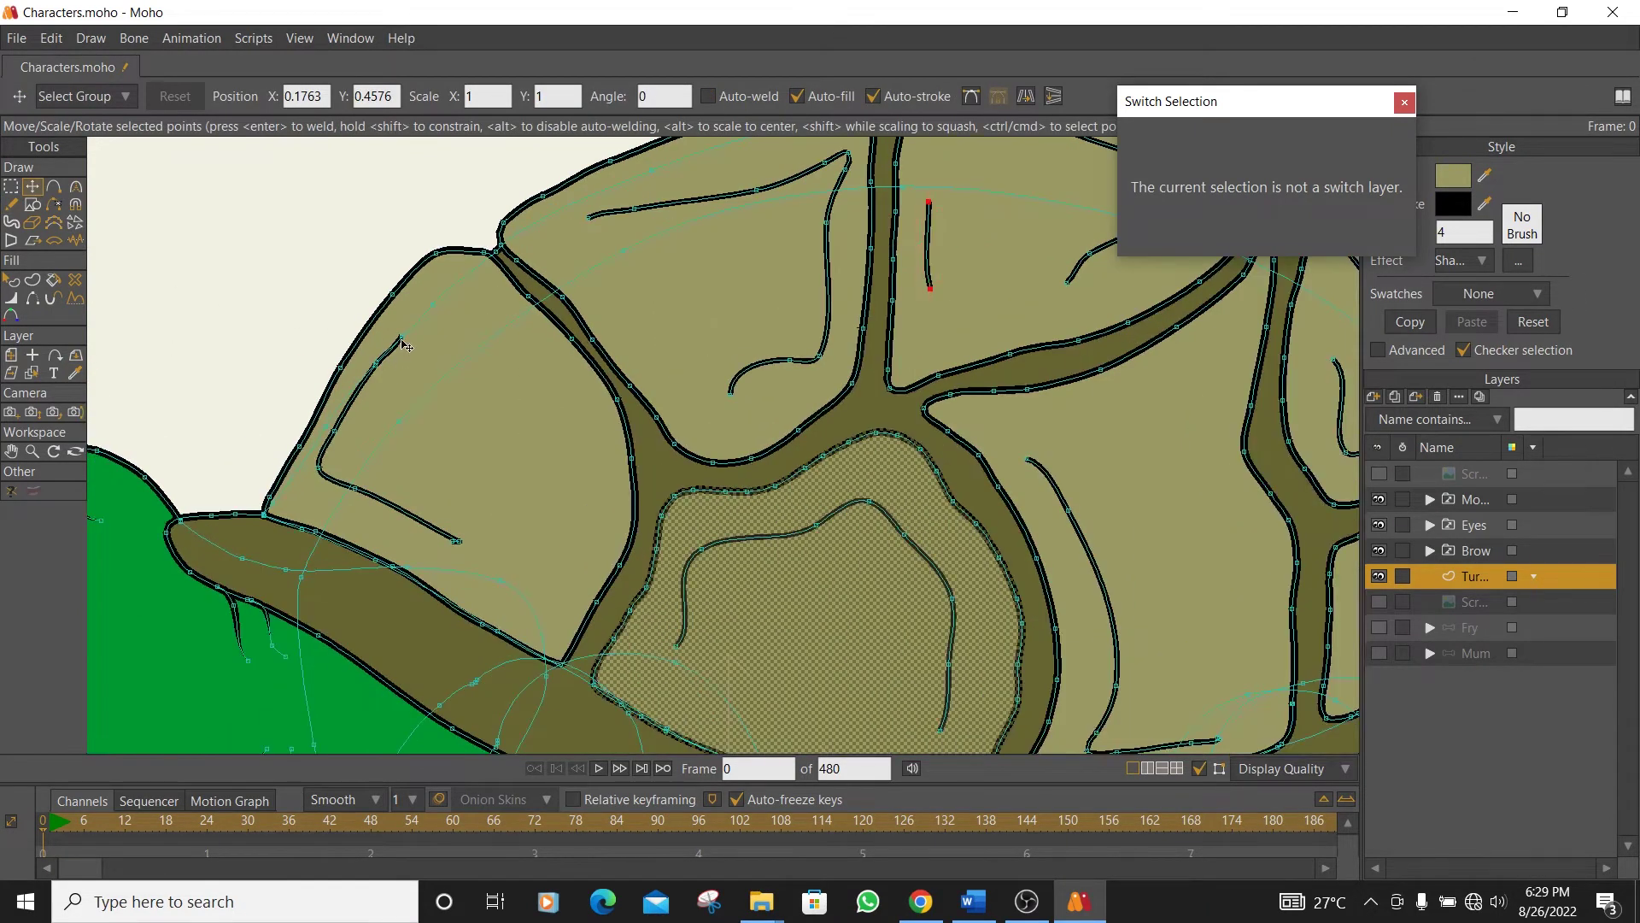
left_click(405, 326)
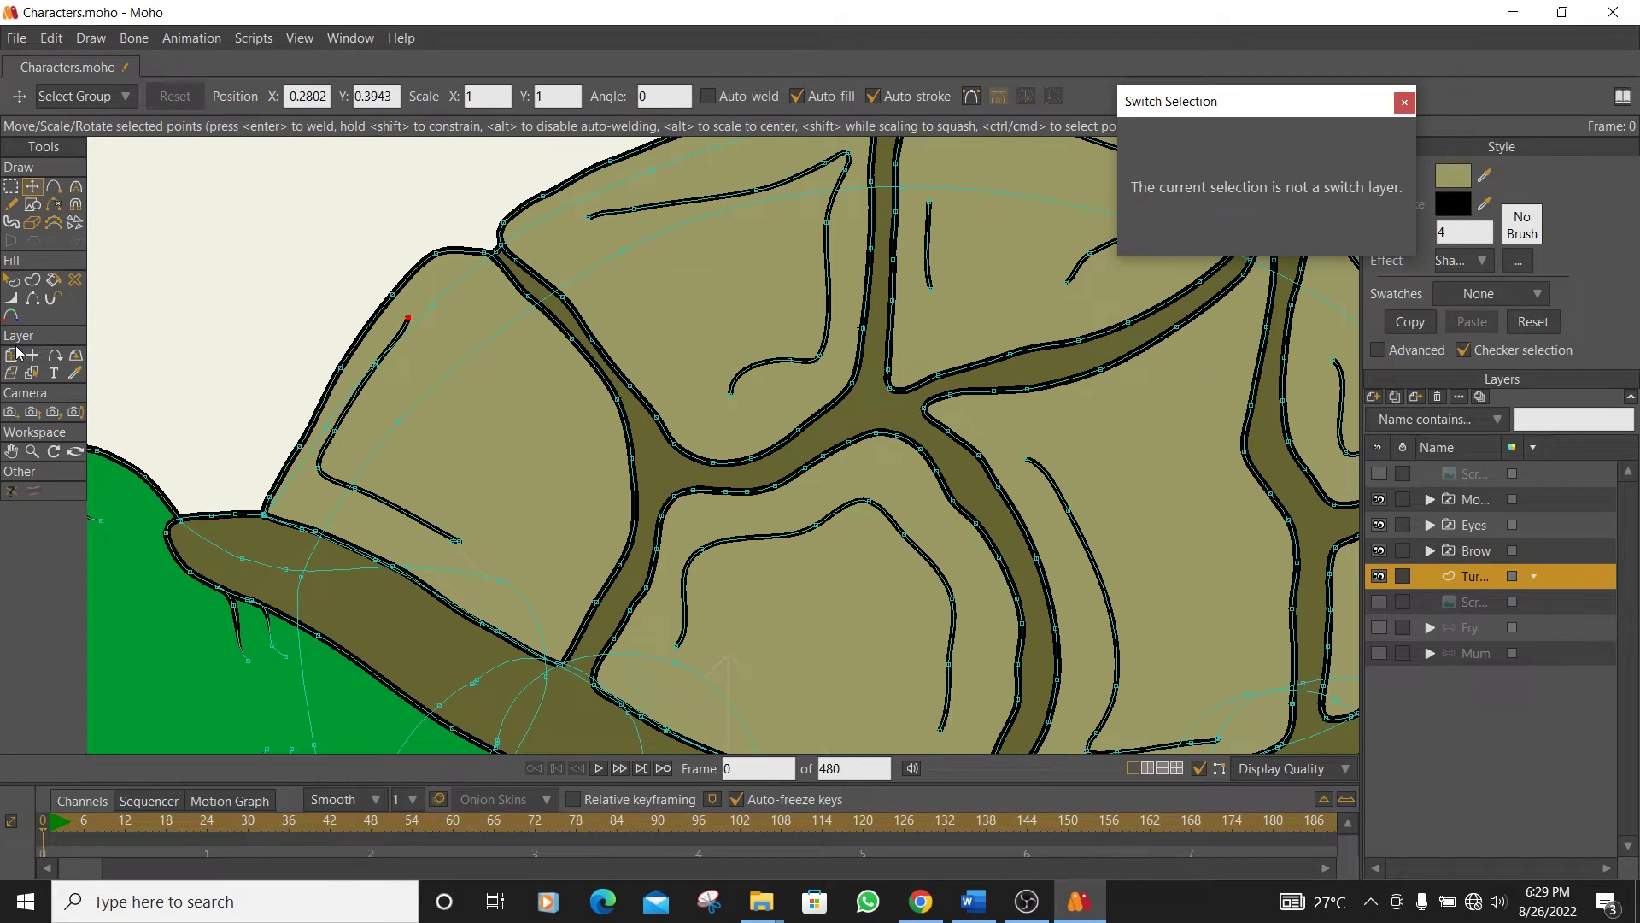
left_click(11, 297)
left_click_drag(410, 319, 382, 320)
- Extend the lower end of the front plate's detail line diagonally downward and adjust the curvature near its end
scroll(466, 548, "up", 2)
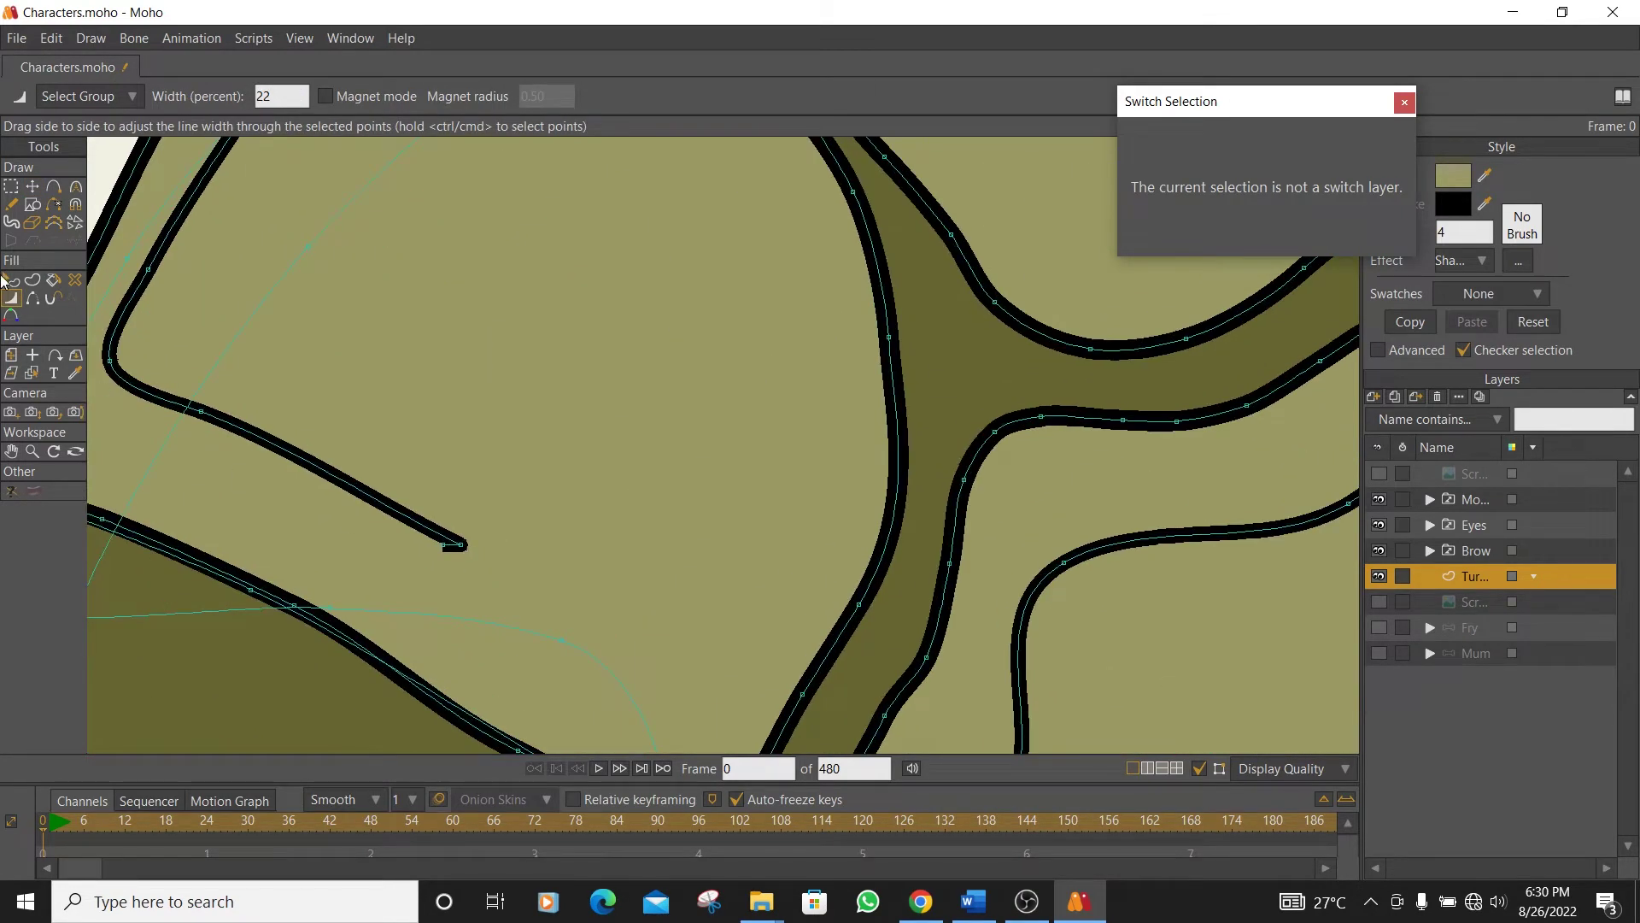
left_click(32, 186)
left_click_drag(446, 550, 498, 585)
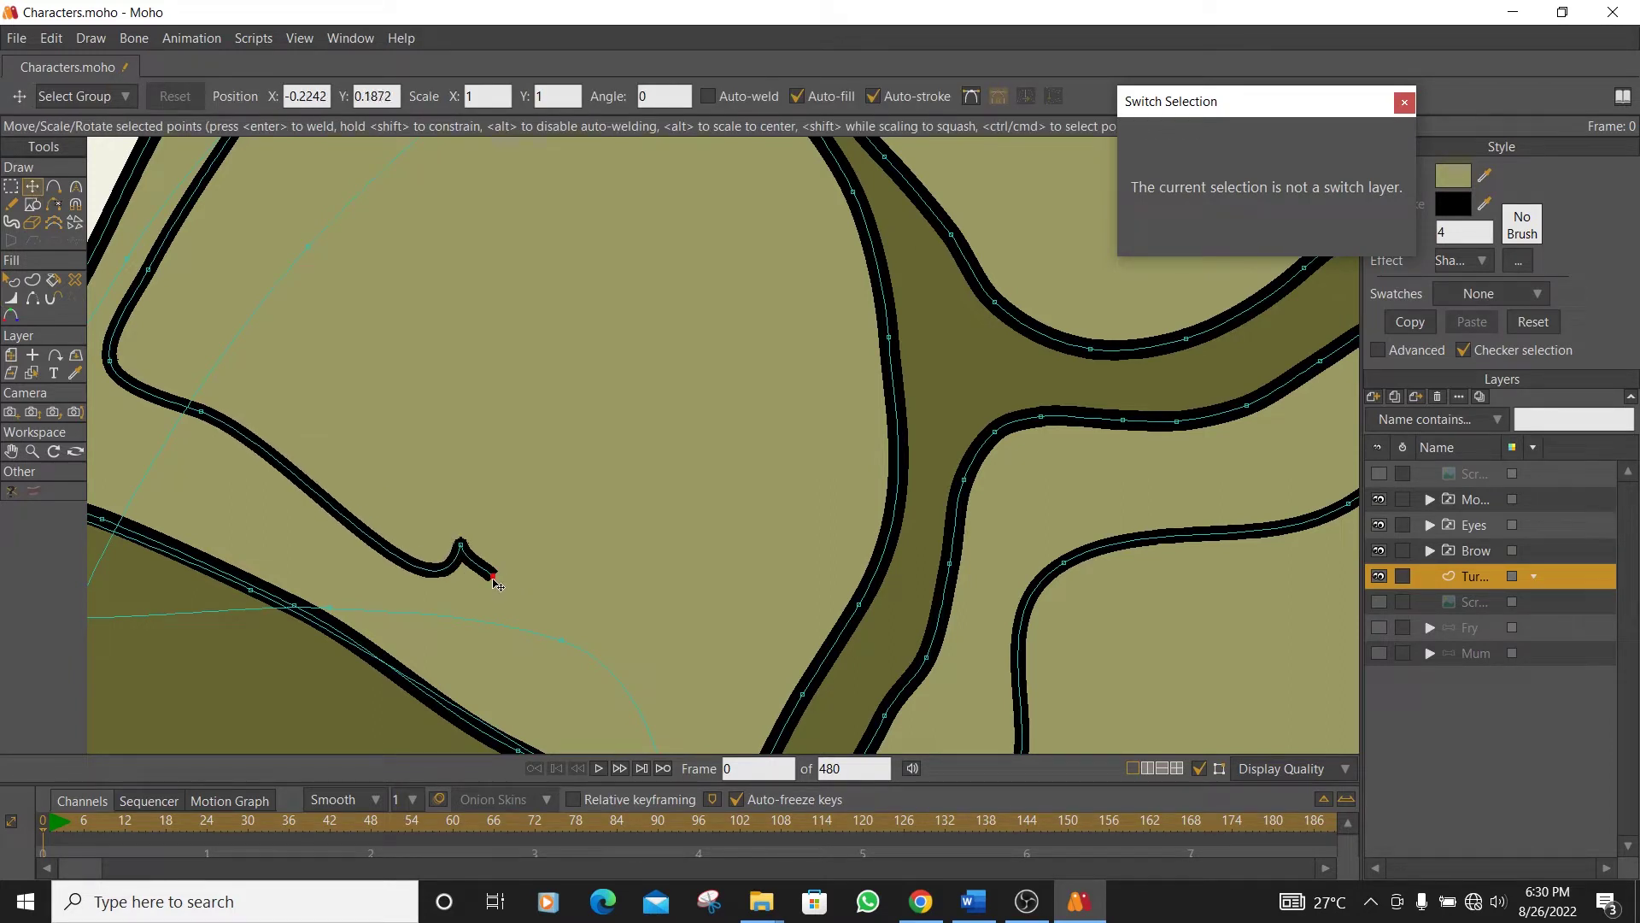
key("Delete")
key("ctrl+z")
left_click(75, 186)
left_click_drag(437, 621, 484, 550)
left_click(31, 186)
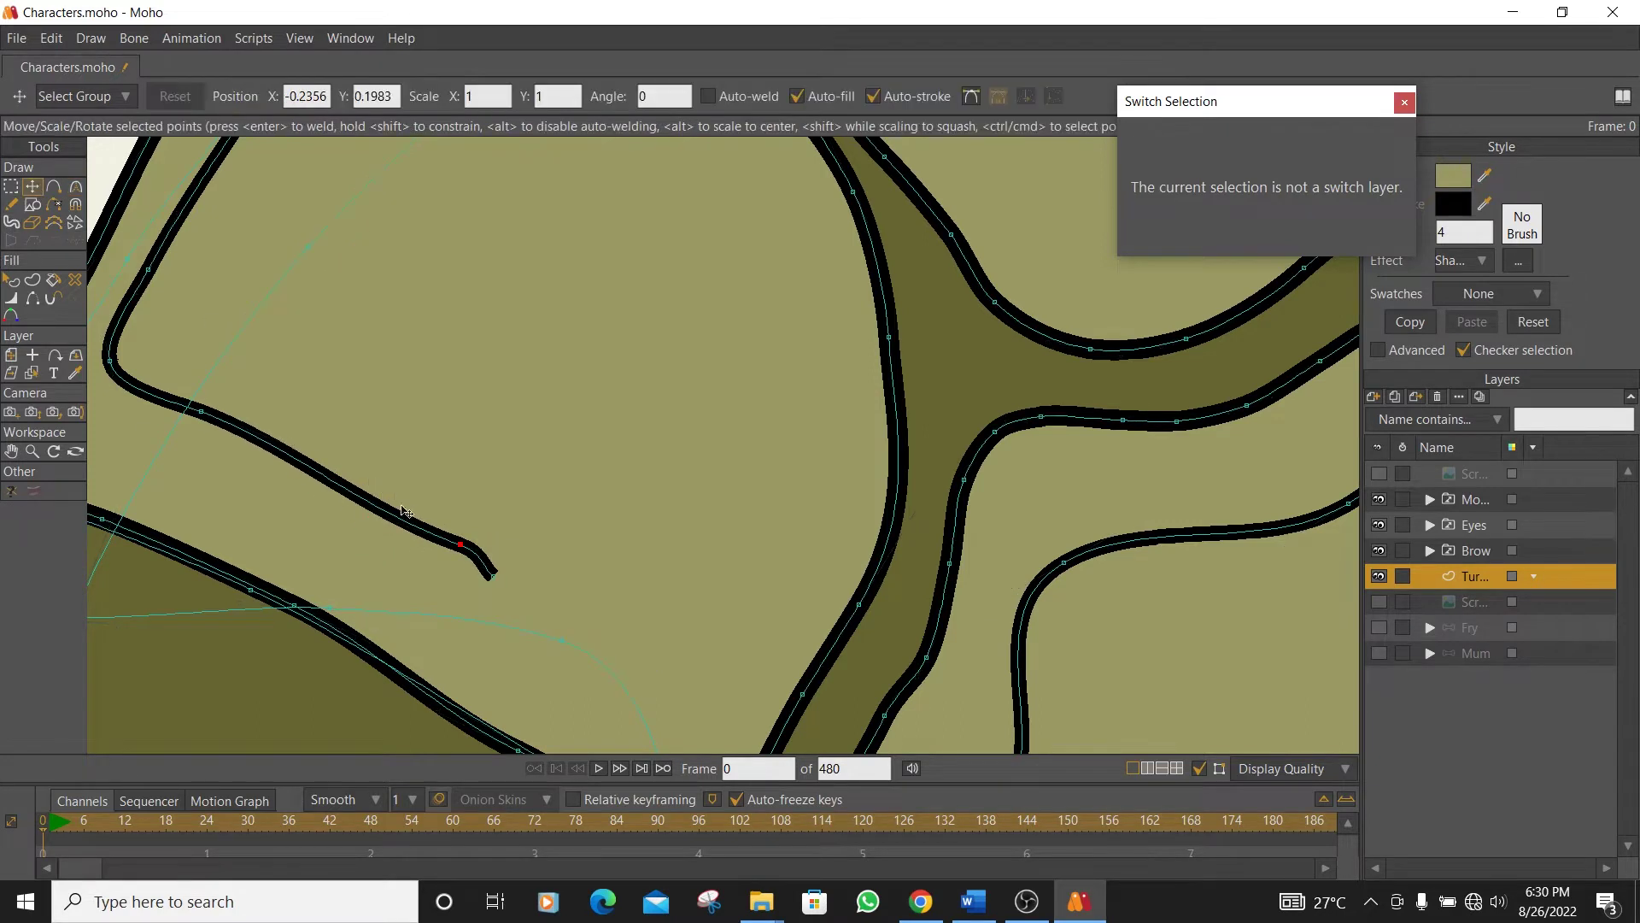
left_click_drag(494, 579, 544, 610)
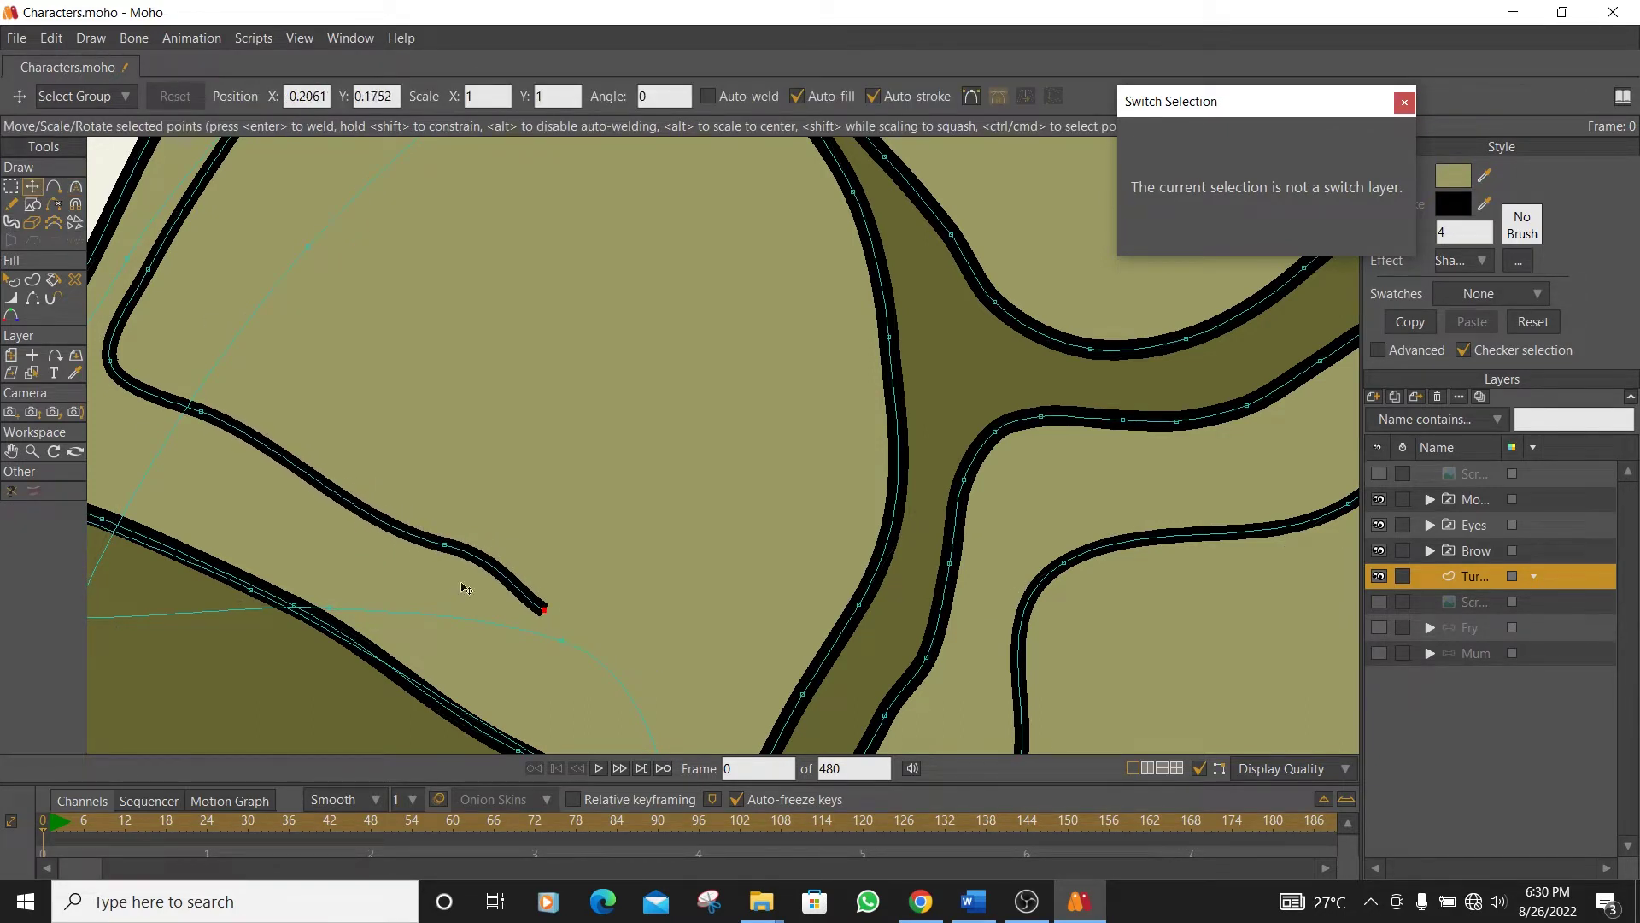
- Smooth the lower end of the front plate's detail line and taper its end point
left_click(76, 186)
left_click_drag(510, 588, 506, 588)
left_click_drag(500, 558, 491, 564)
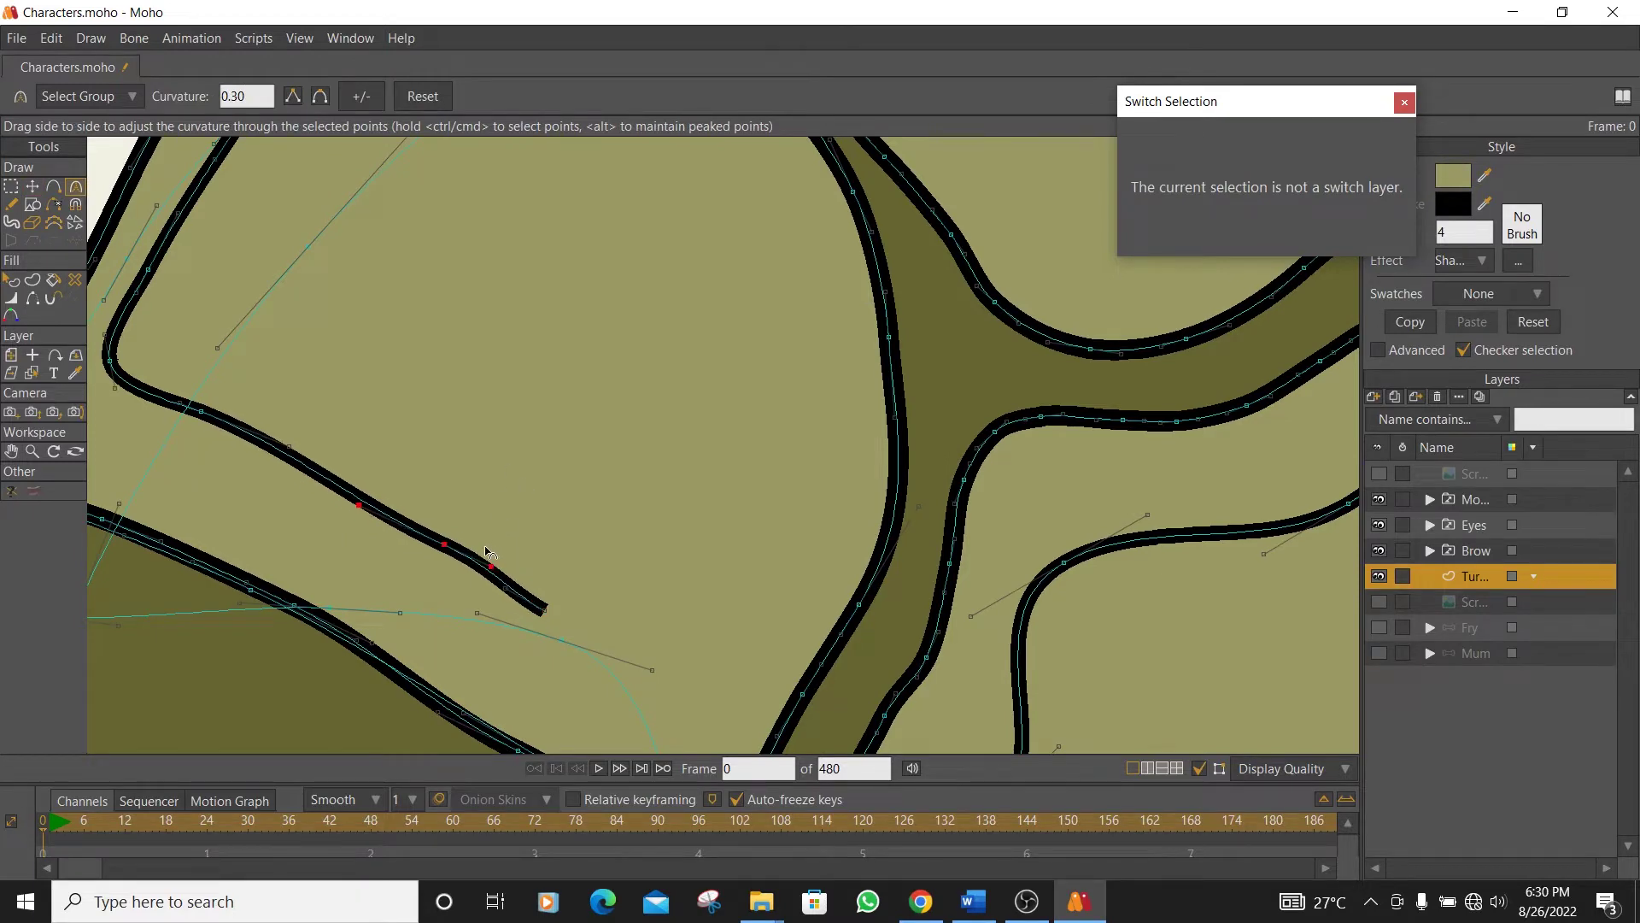
left_click(10, 298)
left_click_drag(515, 601, 469, 546)
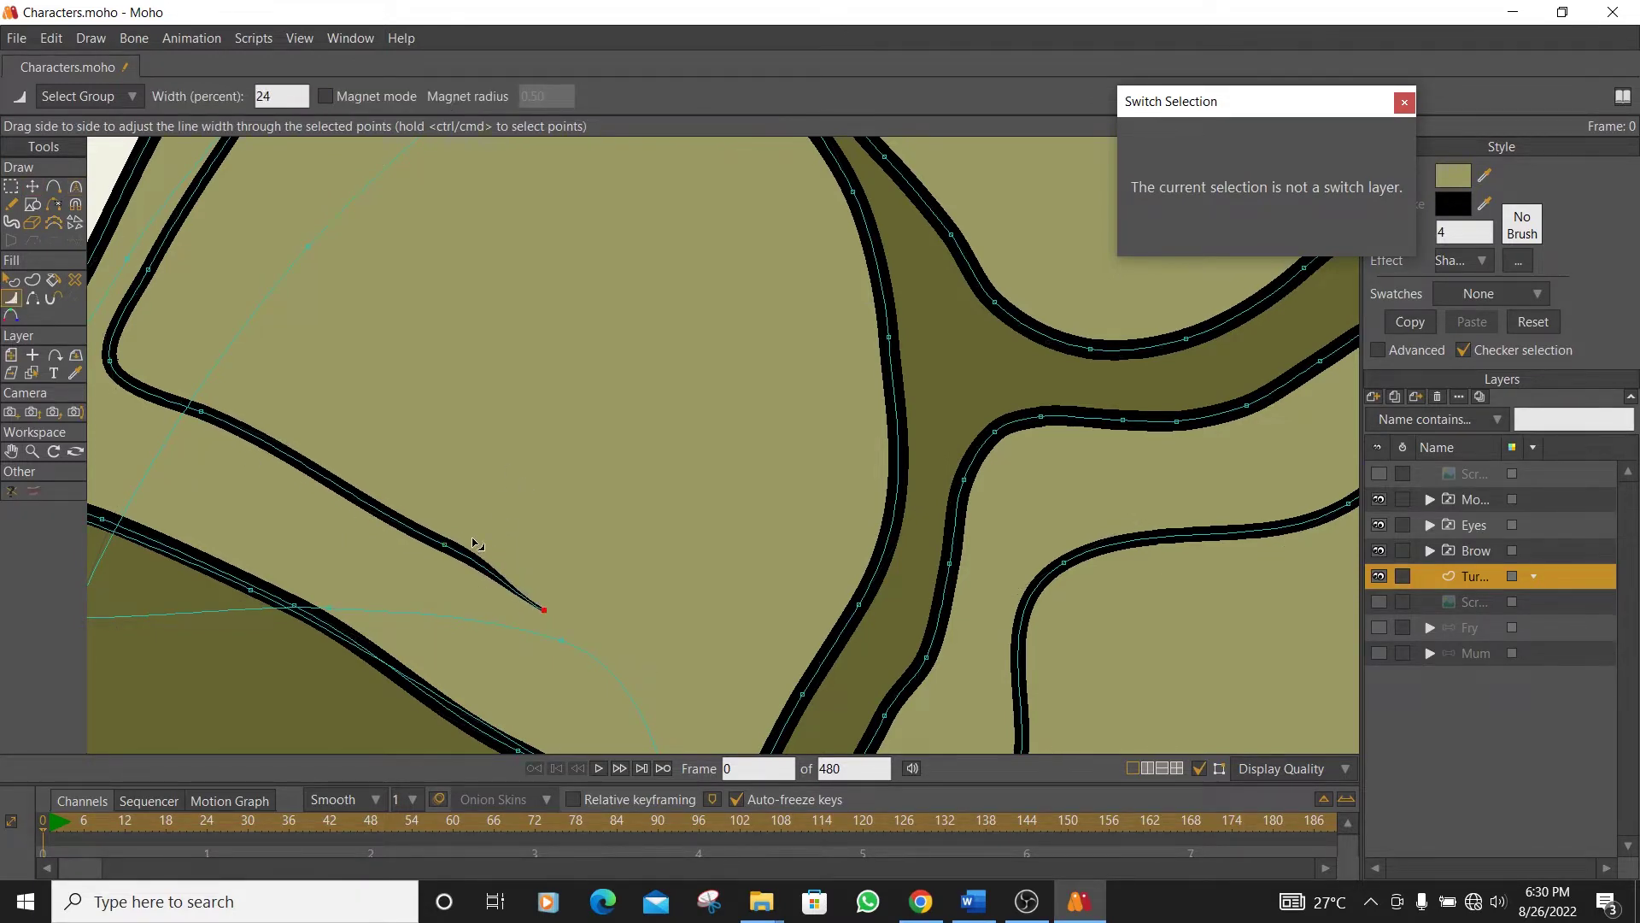
- Taper the open ends of the detail lines in the lower middle plate and the upper plate behind the front one
scroll(659, 531, "down", 3)
left_click_drag(686, 707, 649, 705)
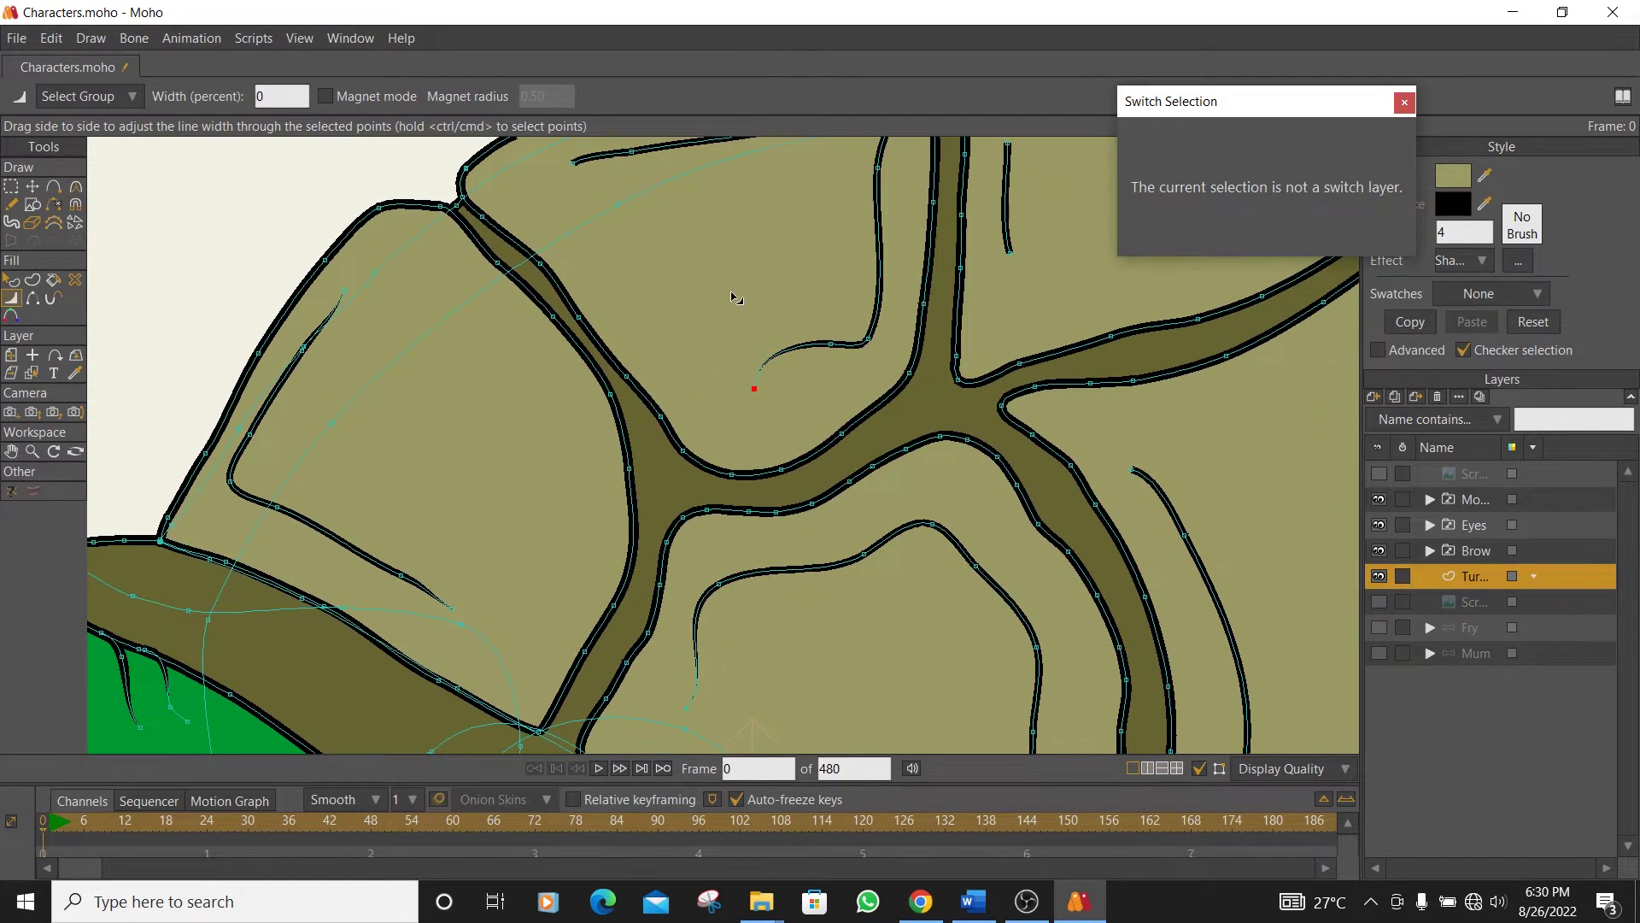
scroll(665, 485, "down", 2)
left_click_drag(512, 352, 478, 359)
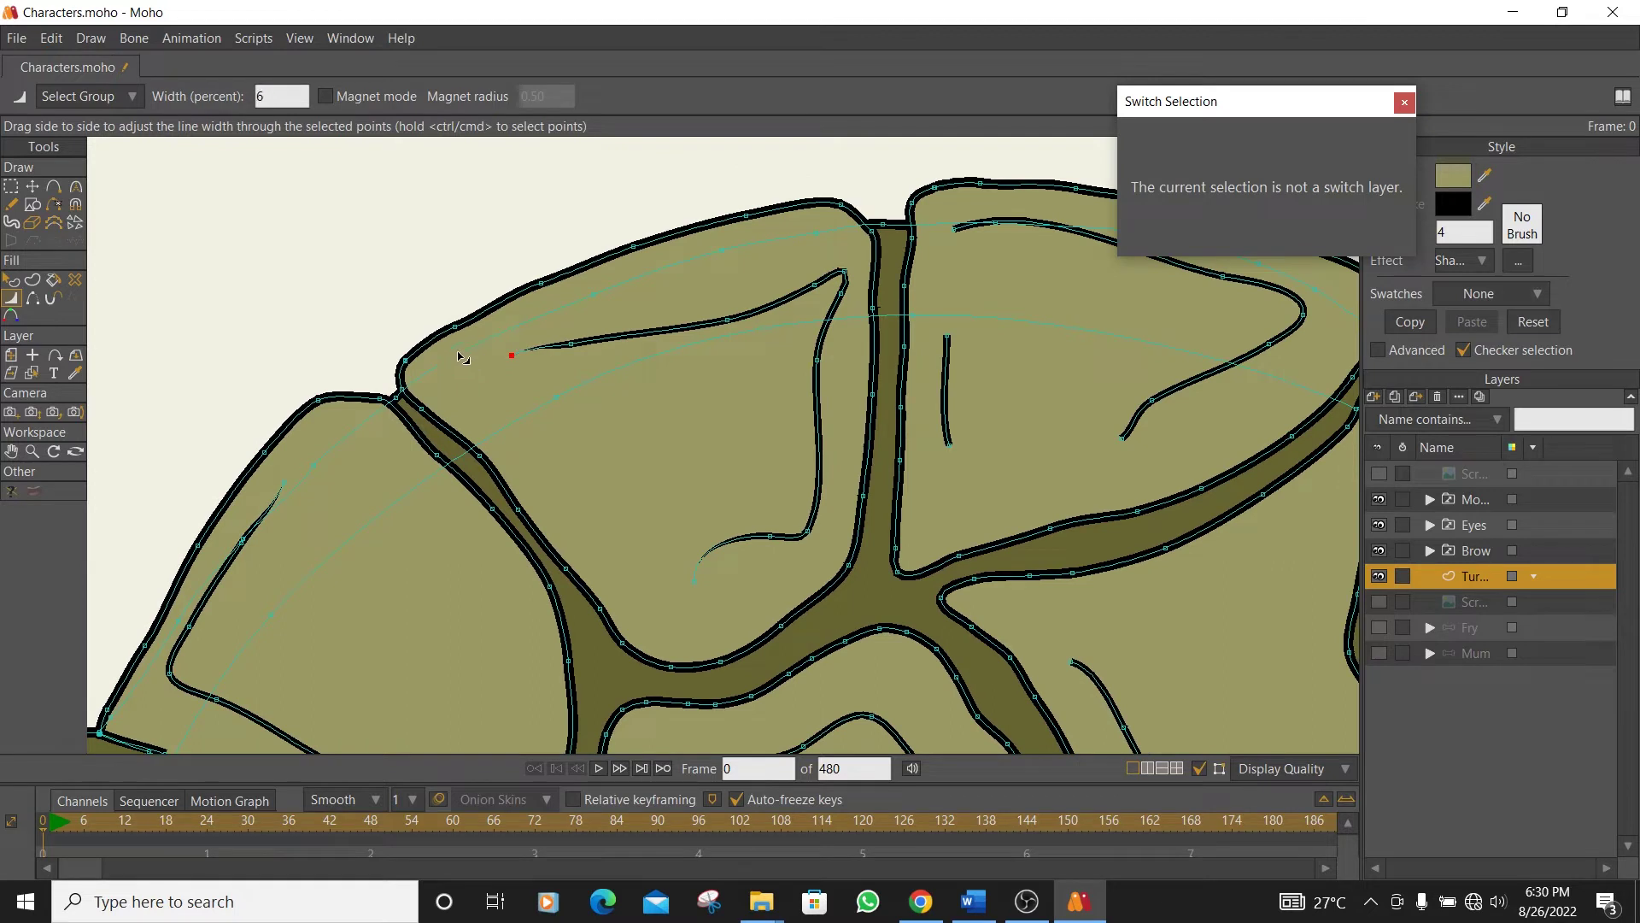
- Move the upper points of the second plate's detail line so it follows the plate's top edge
left_click(35, 187)
left_click_drag(730, 305, 723, 265)
left_click_drag(828, 299, 799, 248)
left_click_drag(705, 287, 690, 269)
left_click_drag(580, 339, 573, 320)
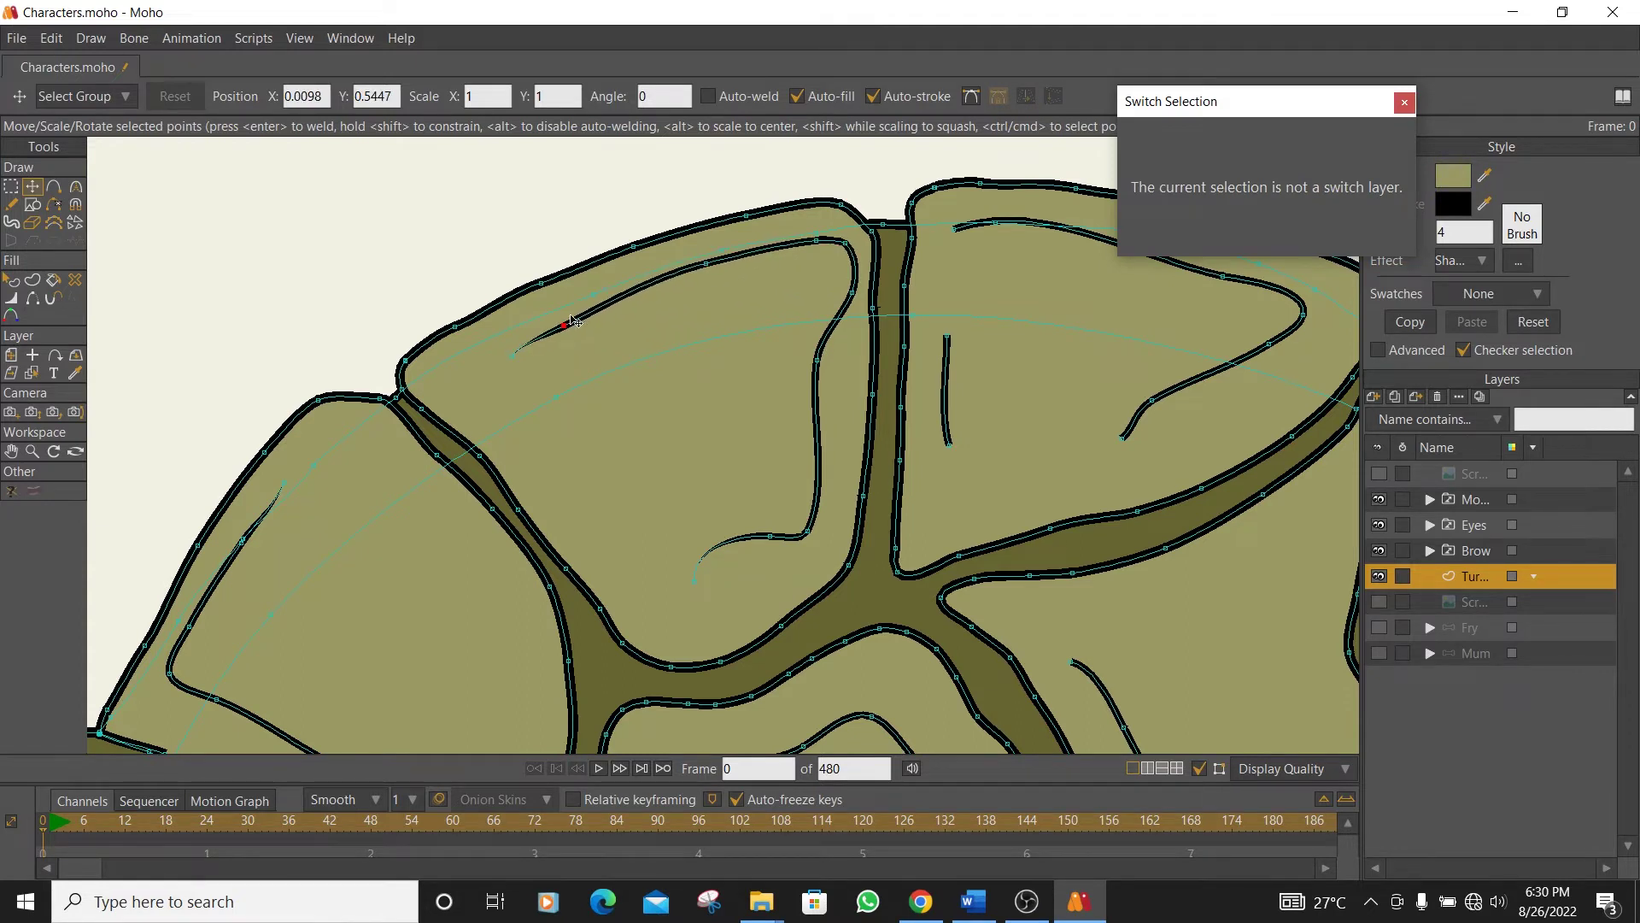
- Reshape the rear and lower part of the second plate's detail line to follow the plate's edge, adjusting its curvature
left_click_drag(814, 369, 827, 382)
left_click_drag(808, 542, 709, 618)
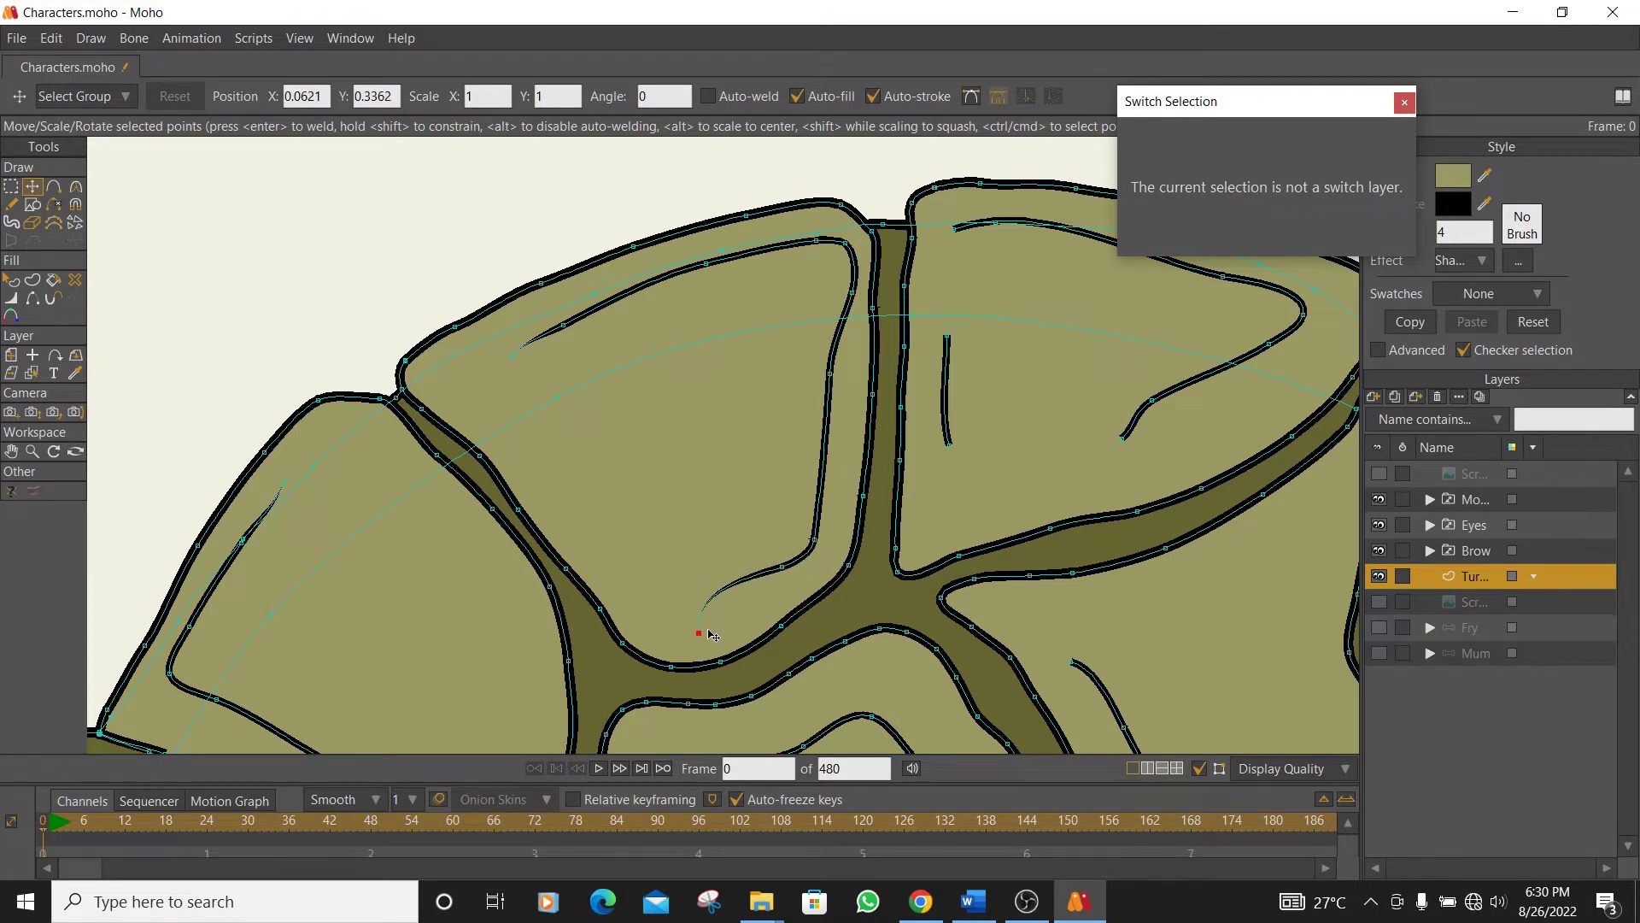
left_click(76, 186)
left_click_drag(716, 551, 752, 566)
left_click(33, 187)
left_click_drag(817, 541, 781, 583)
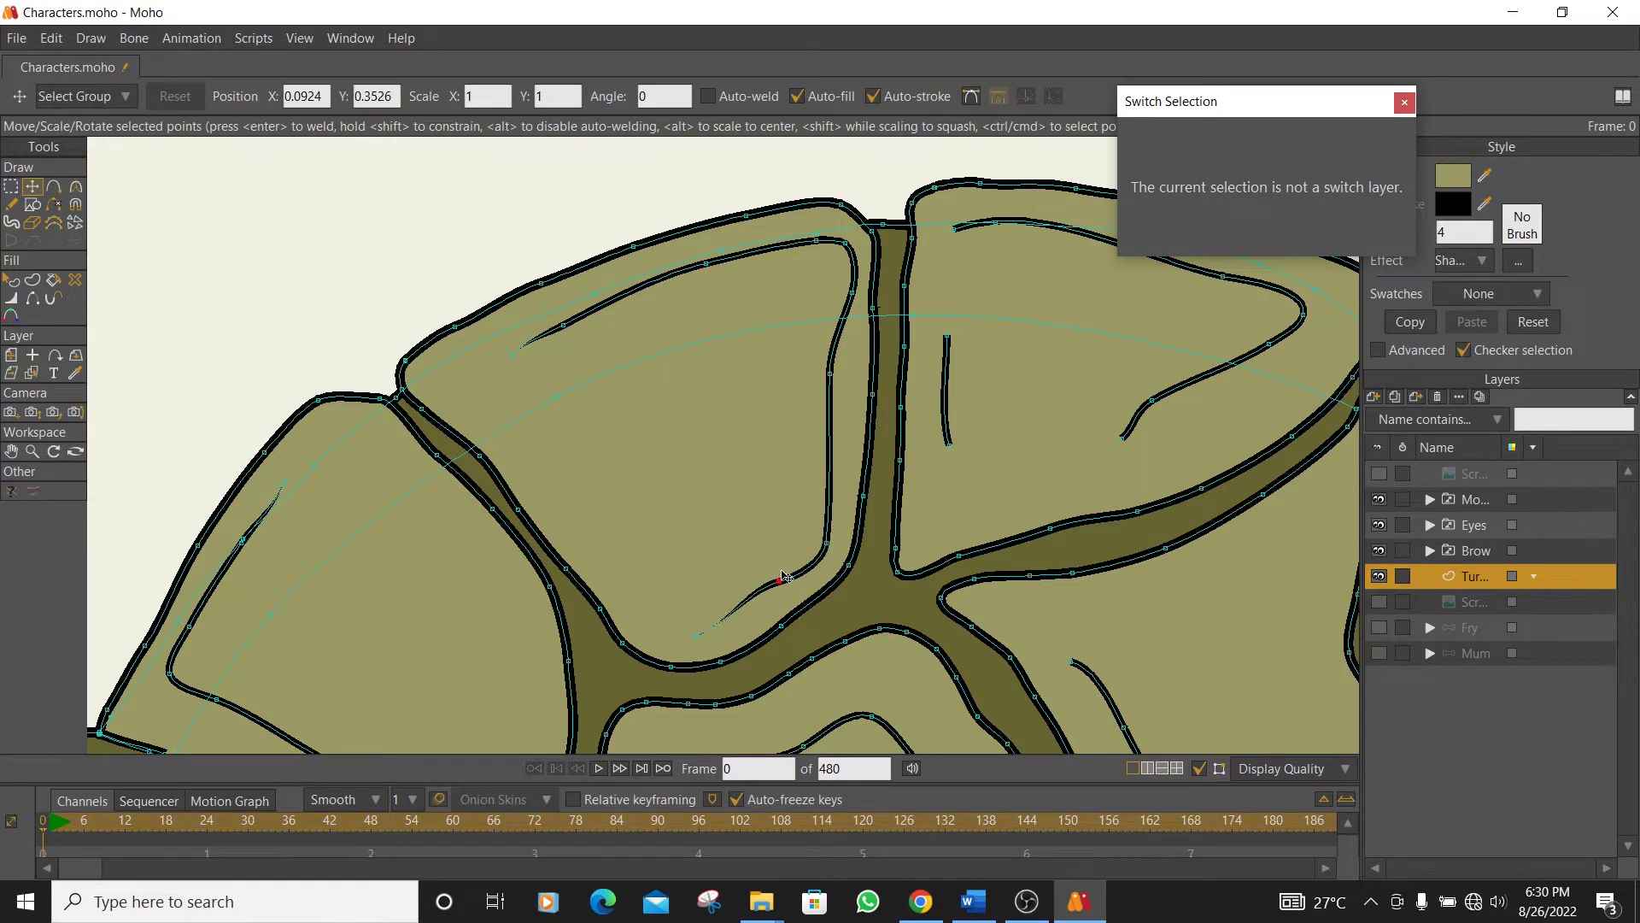
- Pull the lower end of the short vertical detail line in the upper middle plate further down and add points along the line
left_click_drag(951, 453, 929, 499)
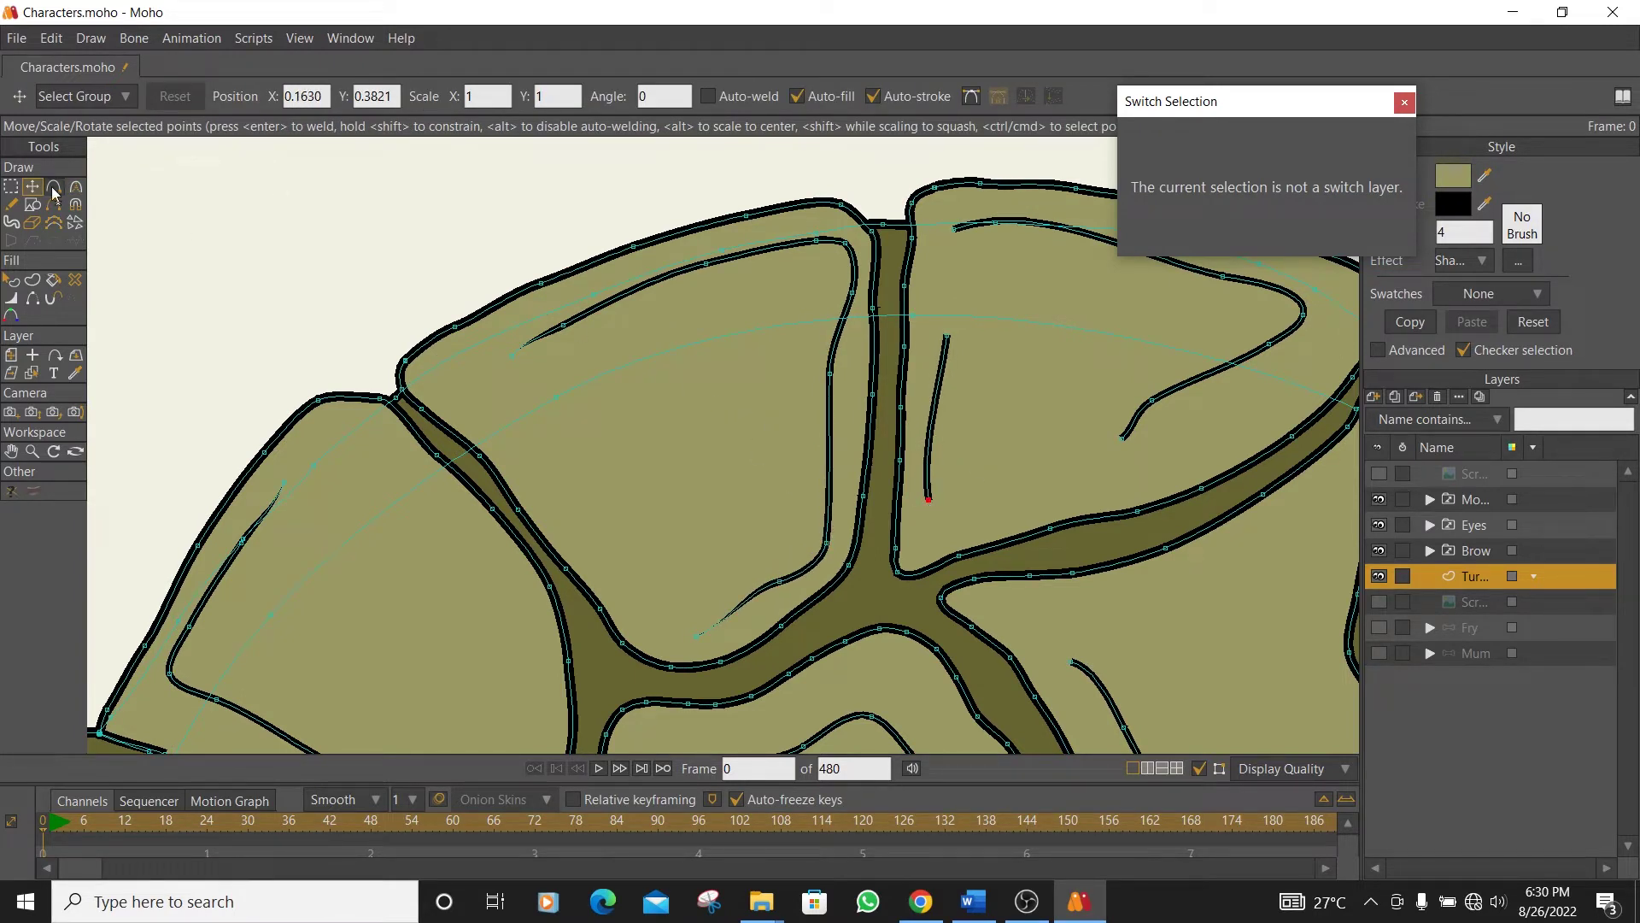
left_click(54, 186)
left_click(936, 421)
left_click(945, 358)
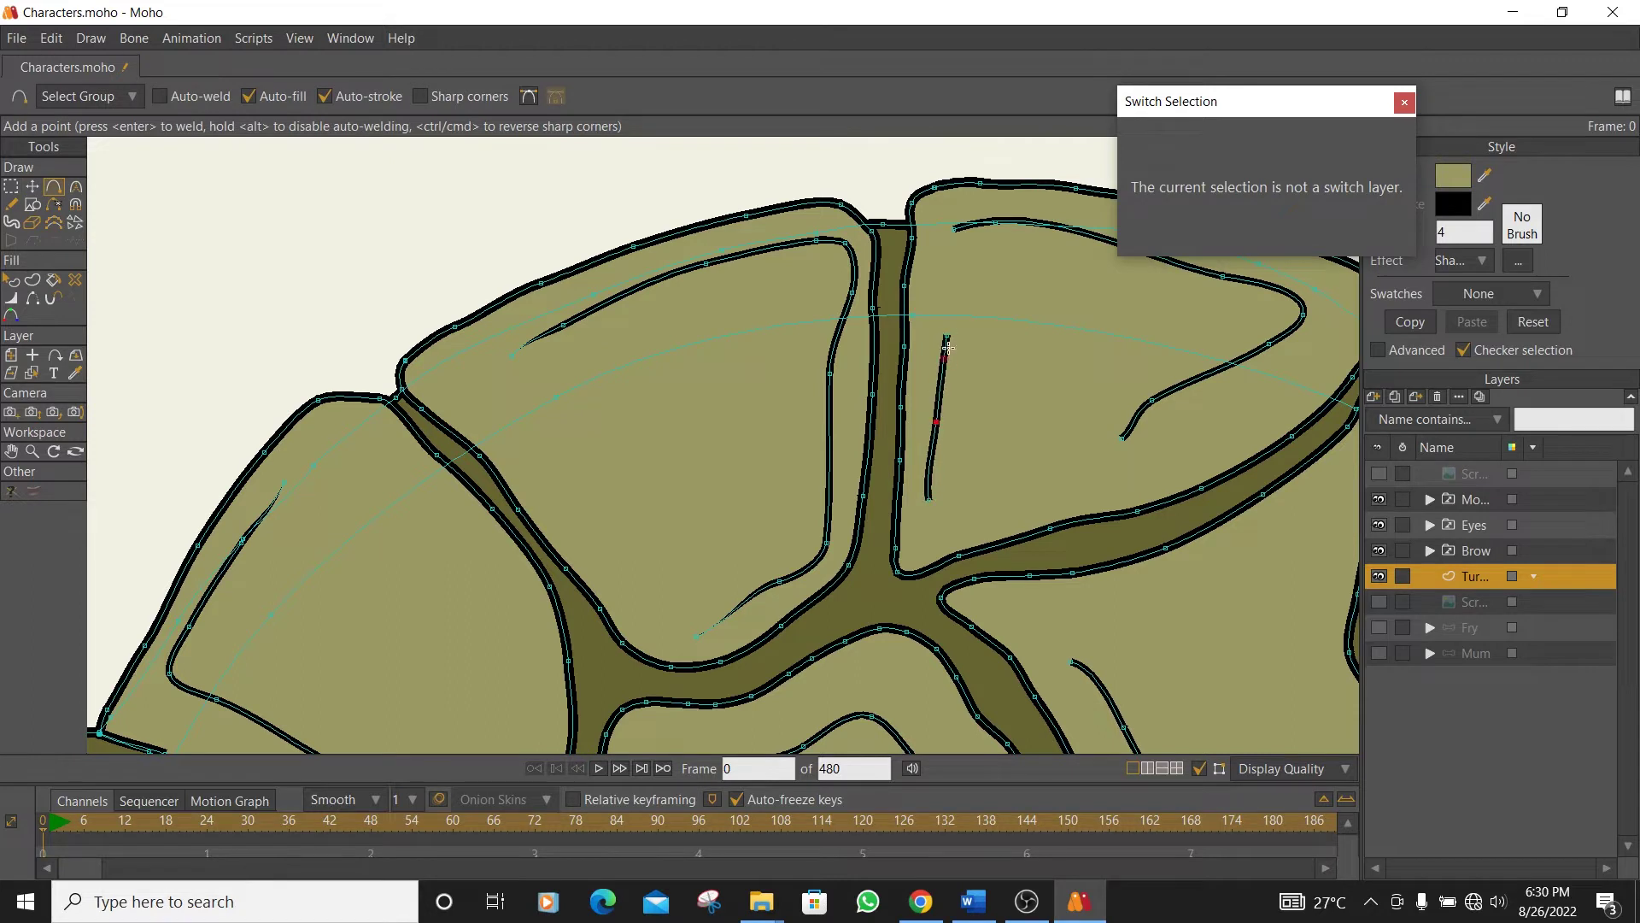
left_click(943, 387)
left_click(937, 463)
- Lengthen the short vertical detail line at both ends and reshape its points to follow the plate's front edge
left_click(31, 187)
left_click_drag(933, 499, 933, 535)
left_click_drag(950, 334, 950, 270)
left_click_drag(942, 387, 936, 317)
left_click_drag(946, 417, 951, 388)
left_click_drag(935, 466, 933, 467)
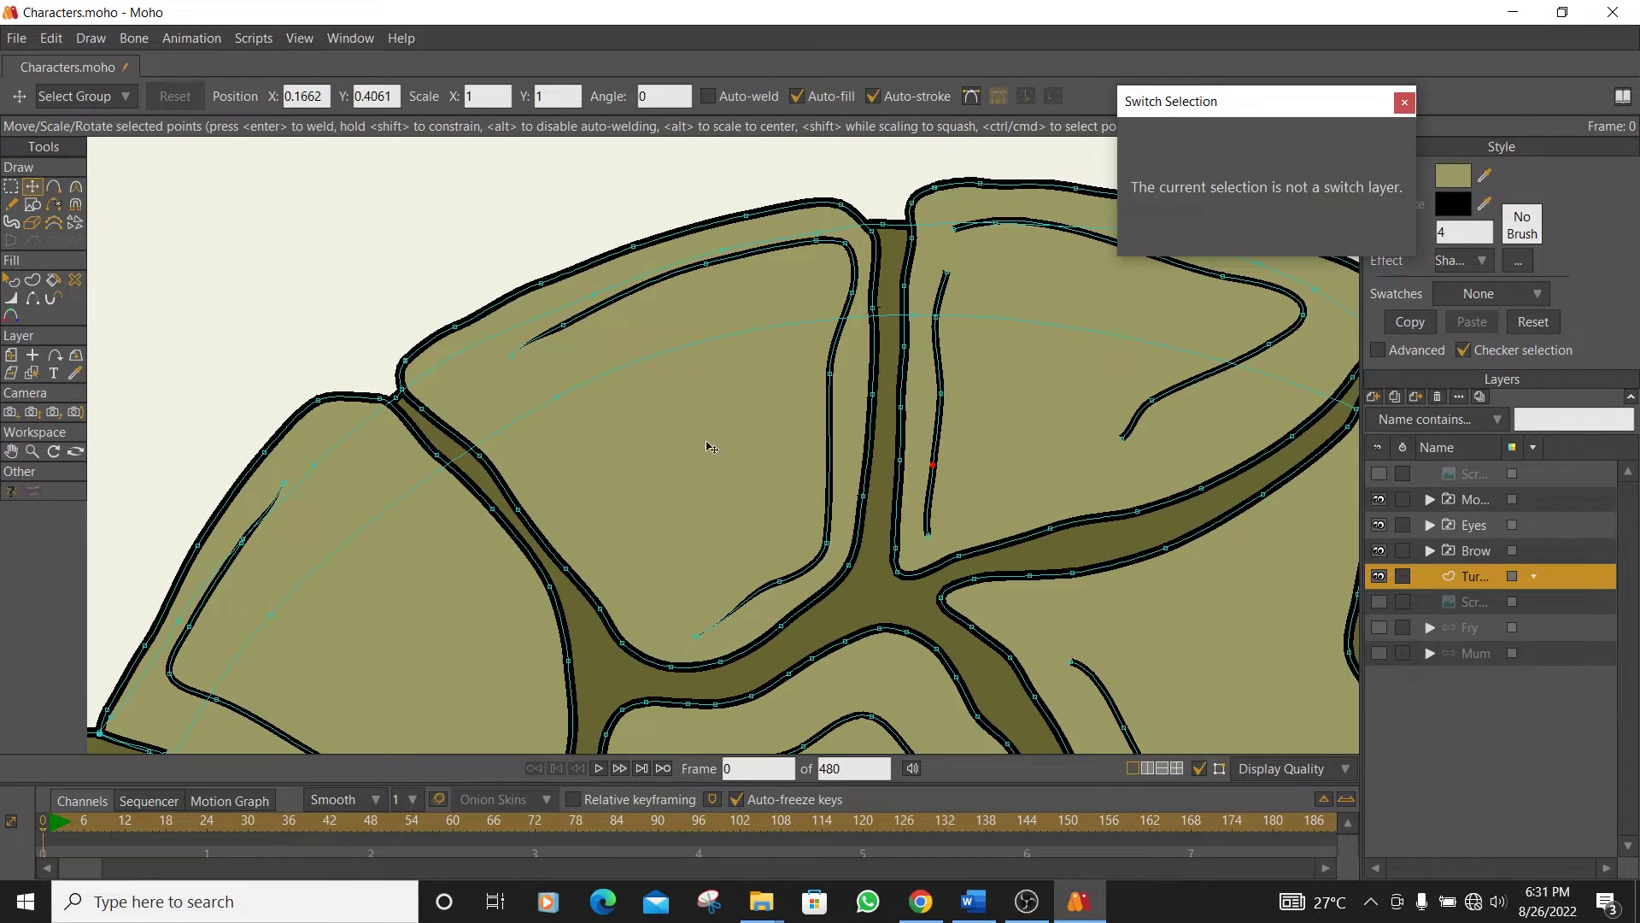
- Taper both ends of the short vertical detail line and the lower end of the longer line in the same plate
left_click(12, 301)
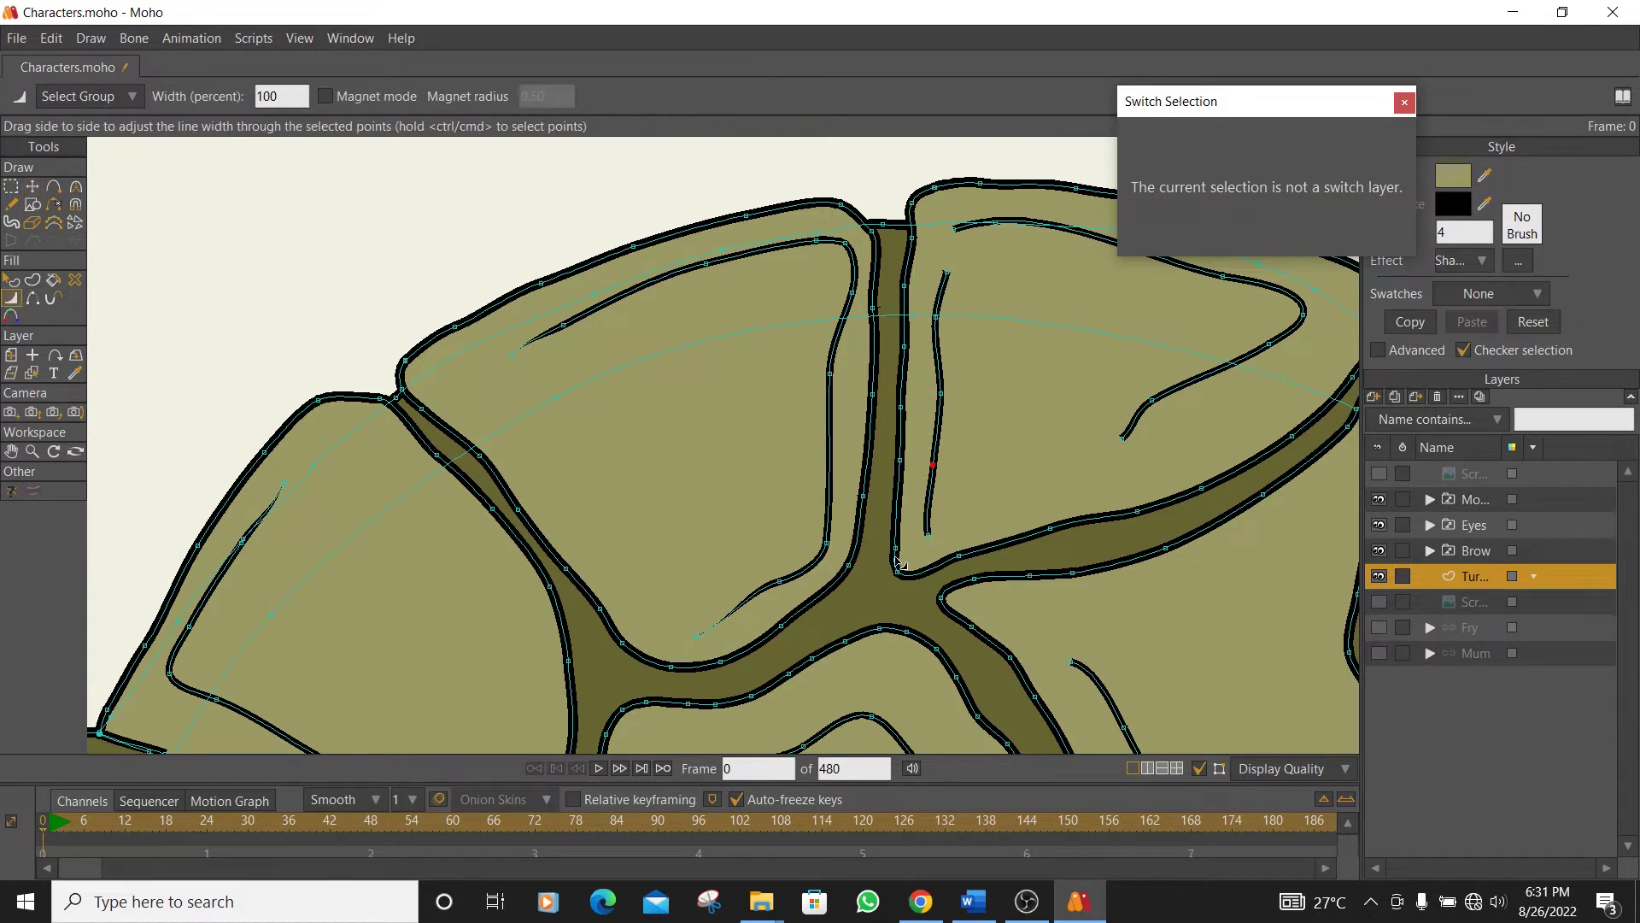
left_click_drag(925, 543, 884, 545)
mouse_move(947, 275)
left_mouse_down()
mouse_move(916, 280)
mouse_move(940, 230)
mouse_move(927, 235)
left_mouse_up()
left_click_drag(1125, 440, 1100, 447)
- Taper the open ends of the detail line in the large lower plate behind the lower middle one
scroll(1090, 457, "down", 2)
mouse_move(1071, 610)
left_mouse_down()
mouse_move(1051, 615)
mouse_move(855, 292)
left_mouse_up()
left_click_drag(775, 557, 737, 573)
mouse_move(1004, 566)
left_mouse_down()
mouse_move(978, 588)
mouse_move(1002, 570)
mouse_move(923, 574)
left_mouse_up()
scroll(1006, 570, "up", 3)
scroll(1123, 475, "down", 2)
- Taper the open ends of the detail lines in the two rear plates of the shell
left_click_drag(1122, 475, 643, 519)
mouse_move(789, 459)
left_mouse_down()
mouse_move(760, 466)
mouse_move(817, 441)
left_mouse_up()
mouse_move(958, 247)
left_mouse_down()
mouse_move(924, 255)
mouse_move(878, 530)
left_mouse_up()
scroll(925, 255, "up", 1)
left_click_drag(693, 270, 660, 269)
left_click_drag(787, 273, 833, 504)
left_click_drag(724, 304, 689, 324)
- Select the plates' inner detail lines and reduce their stroke width, trying 1 and settling on 2
left_click(13, 281)
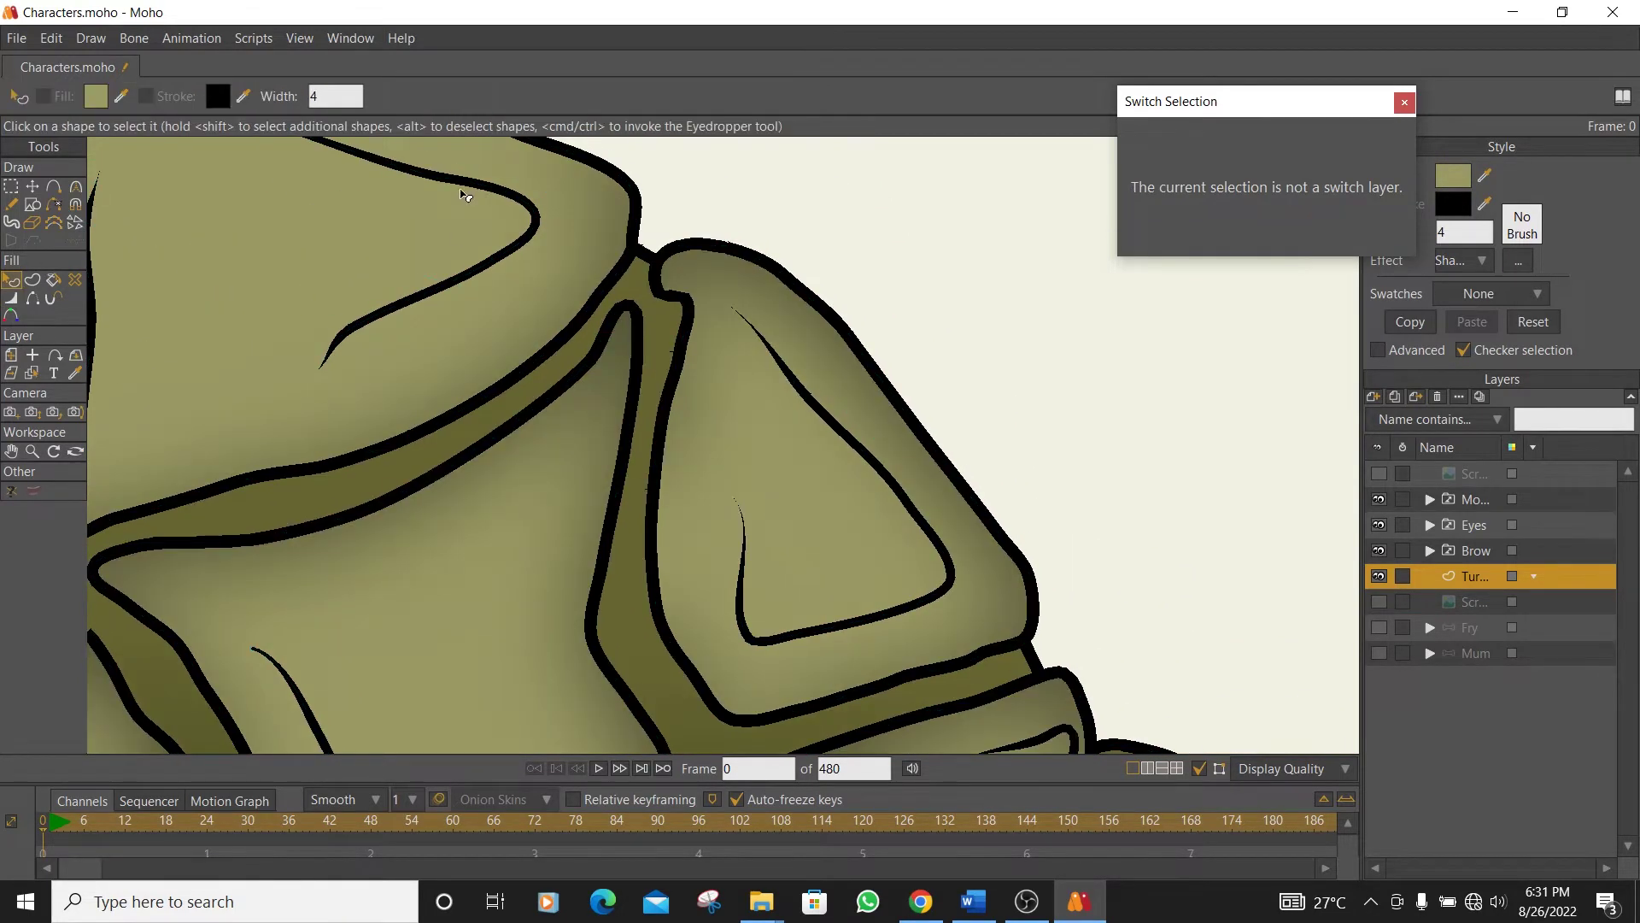
left_click(474, 189)
double_click(1462, 228)
type("1")
key("Return")
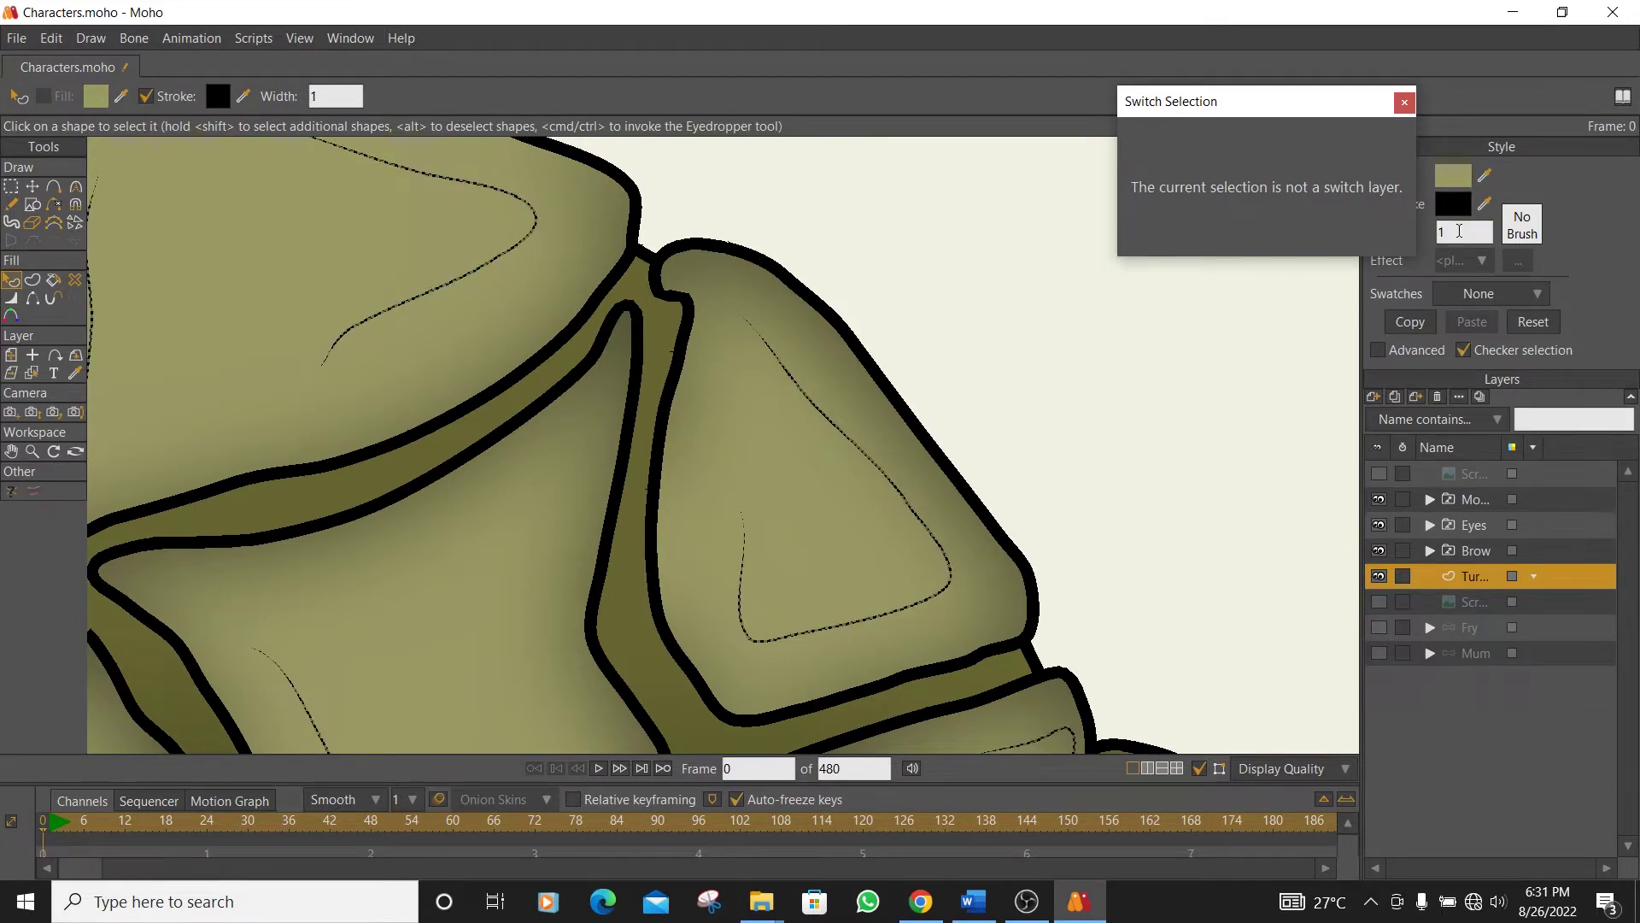
scroll(1460, 231, "up", 1)
scroll(792, 361, "down", 10)
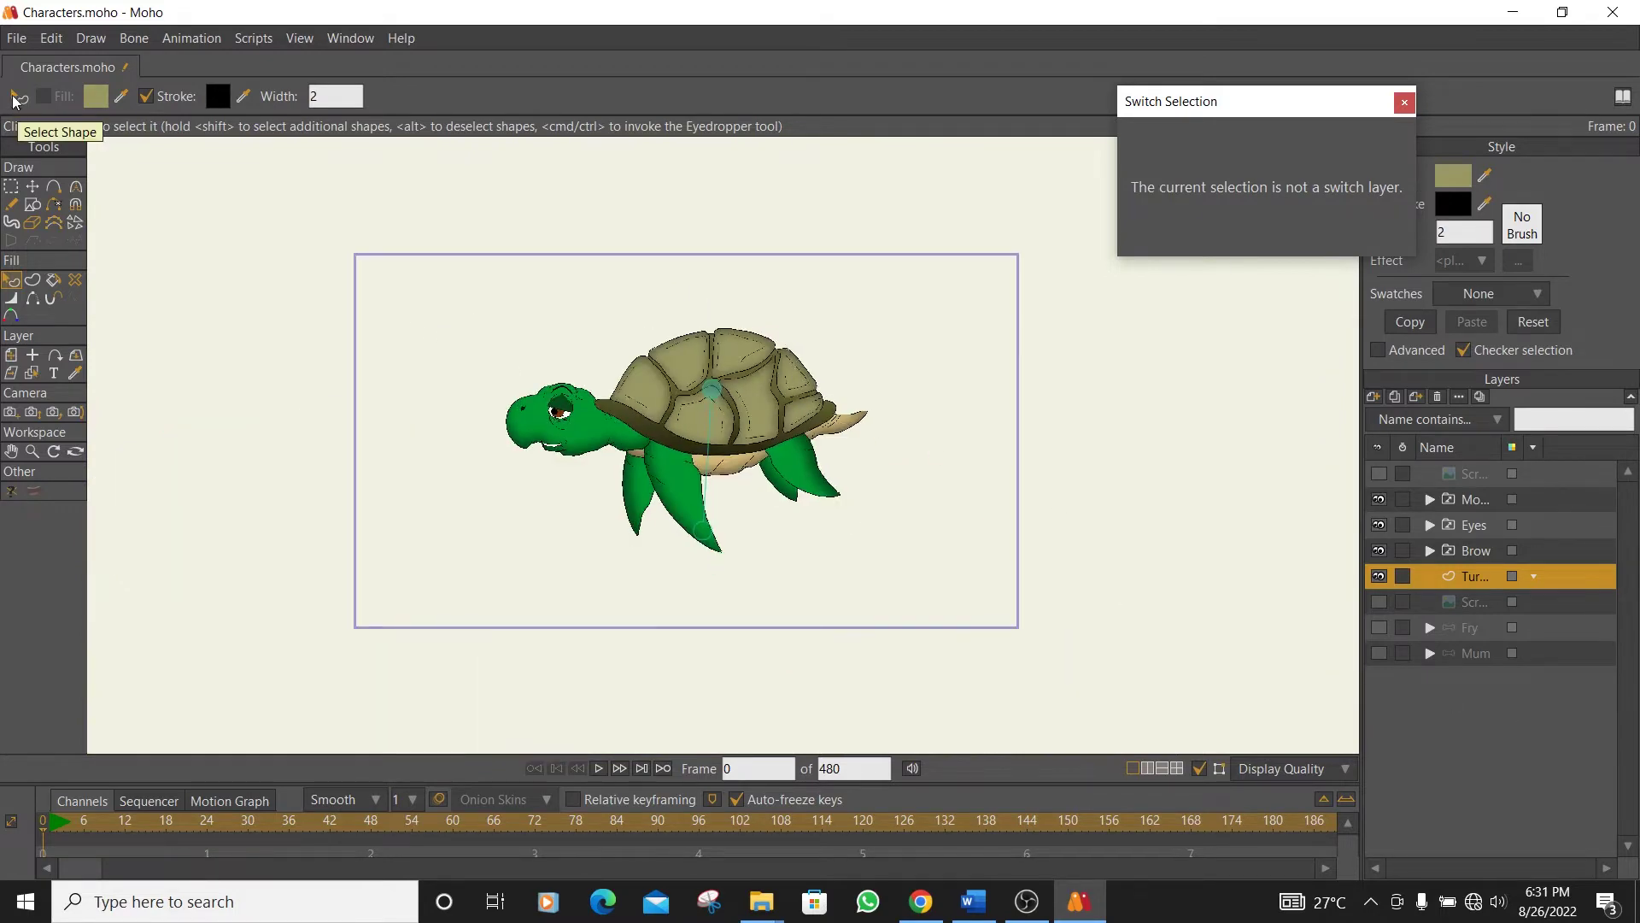
- Render a preview of the current frame to check the thinner detail lines, and close it
left_click(17, 40)
left_click(102, 500)
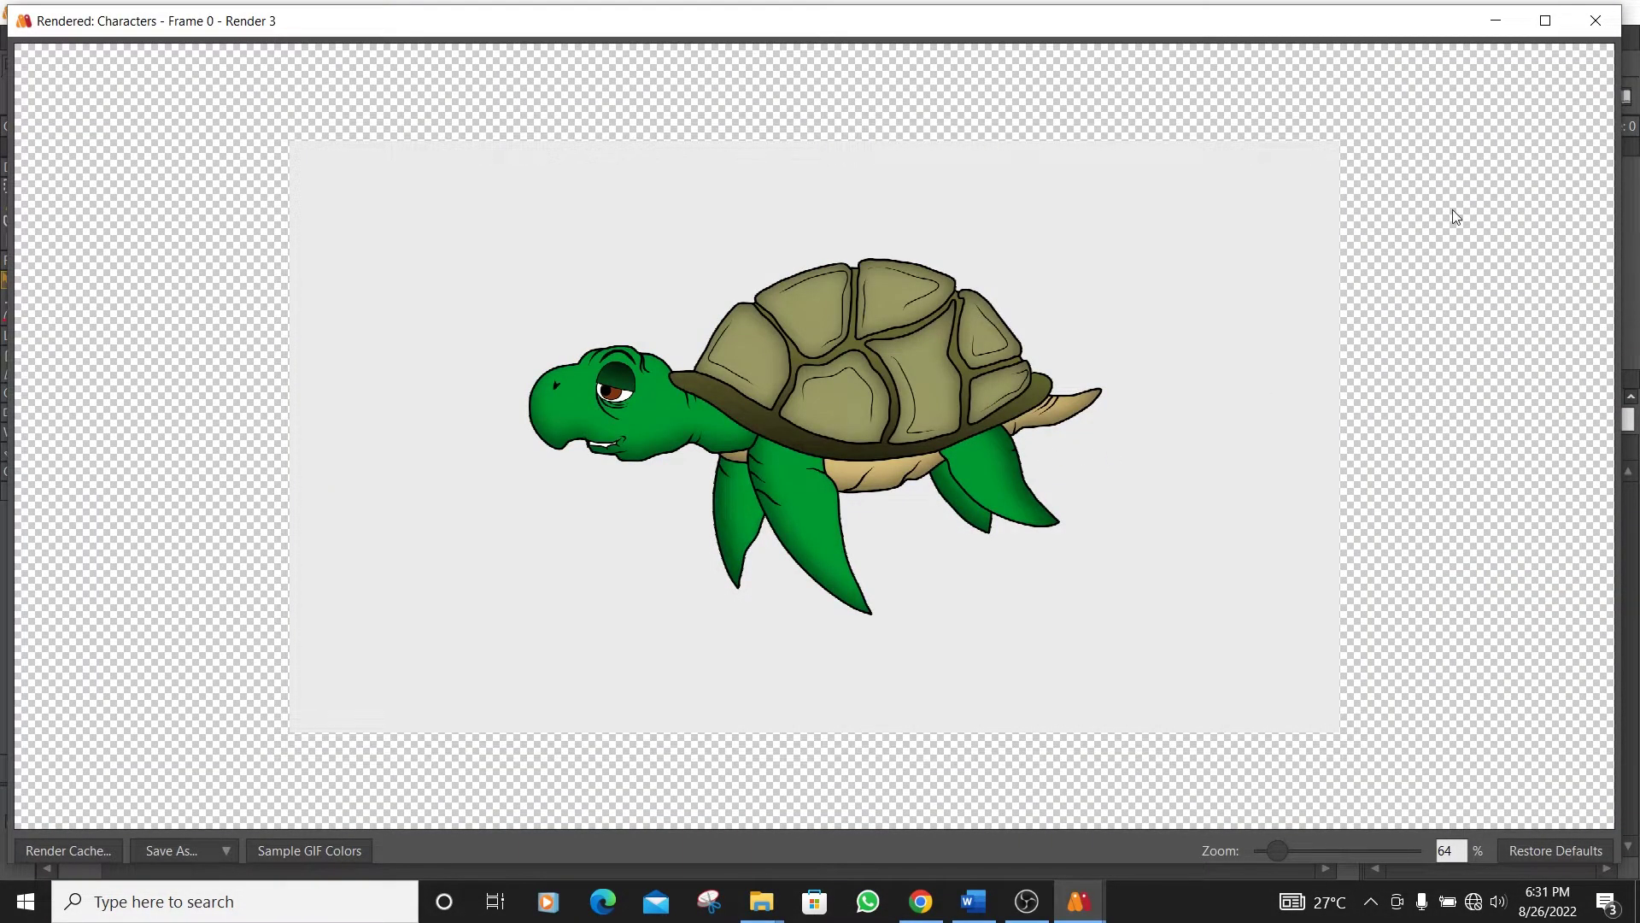
left_click(1591, 32)
- Change the fill colour of the second upper shell plate to dark olive 626238
scroll(658, 376, "up", 3)
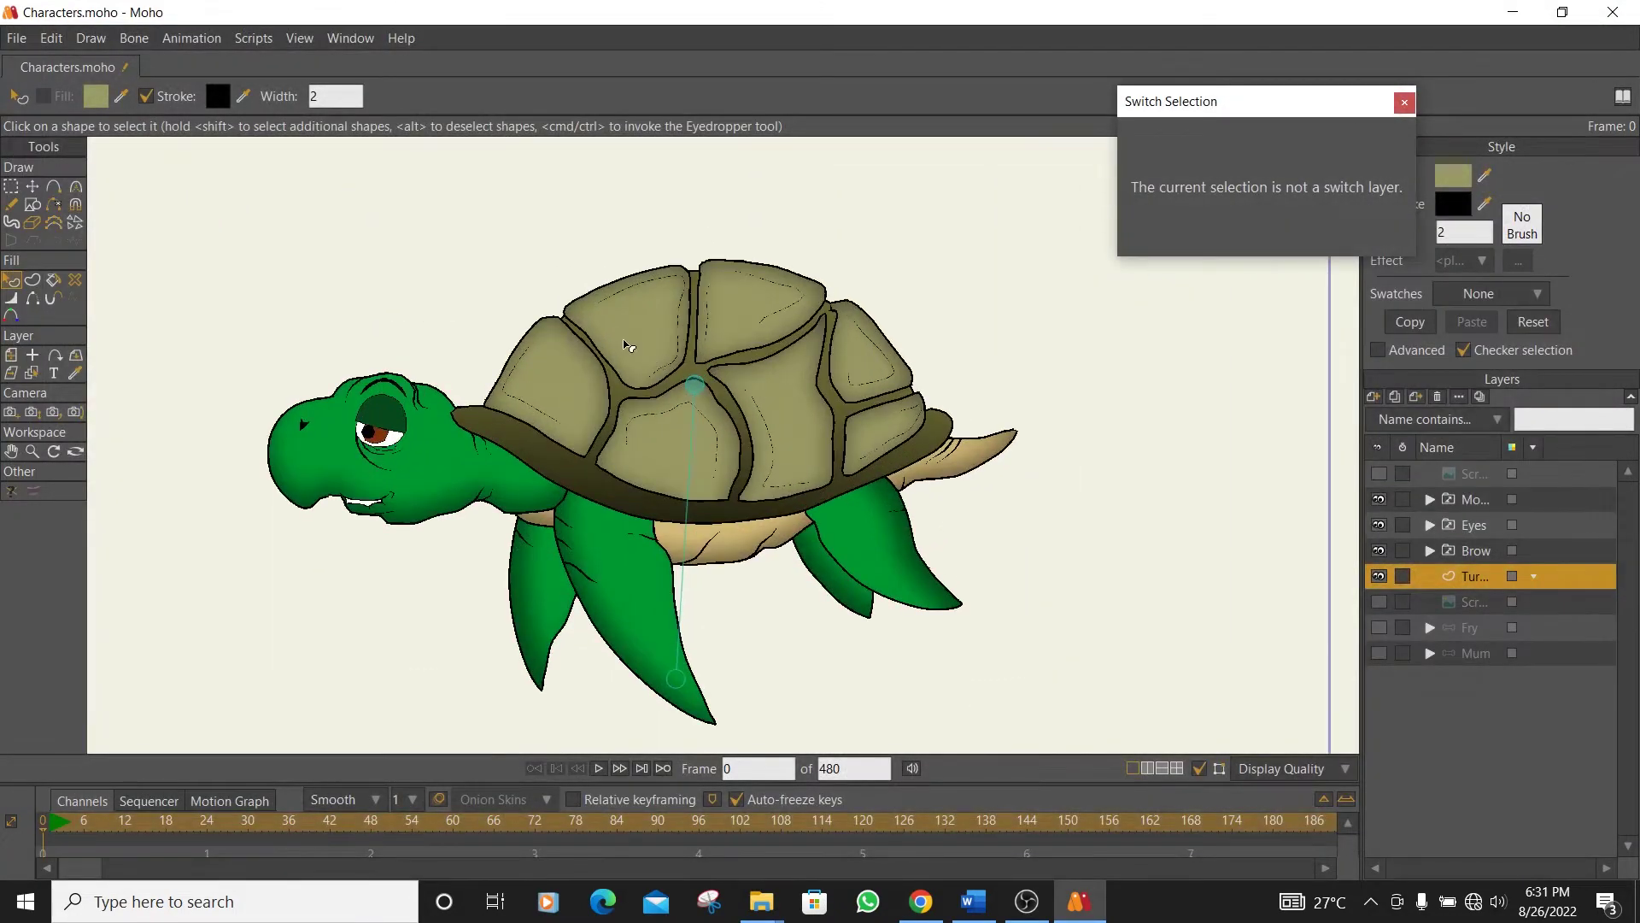
left_click(631, 346)
left_click(1454, 178)
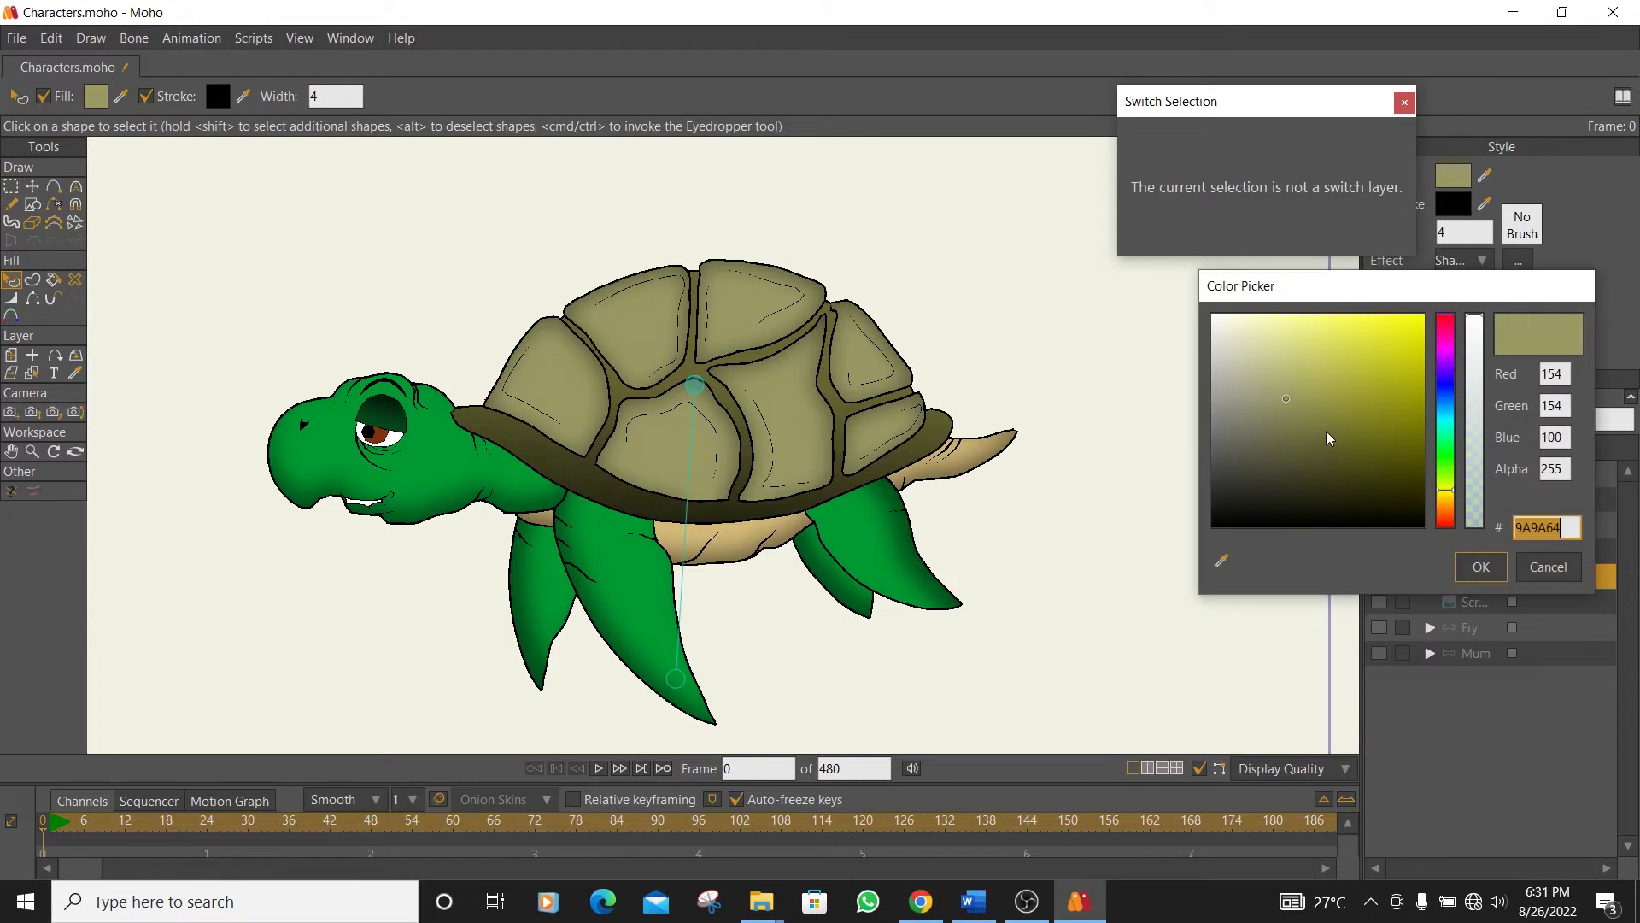
left_click_drag(1289, 407, 1302, 444)
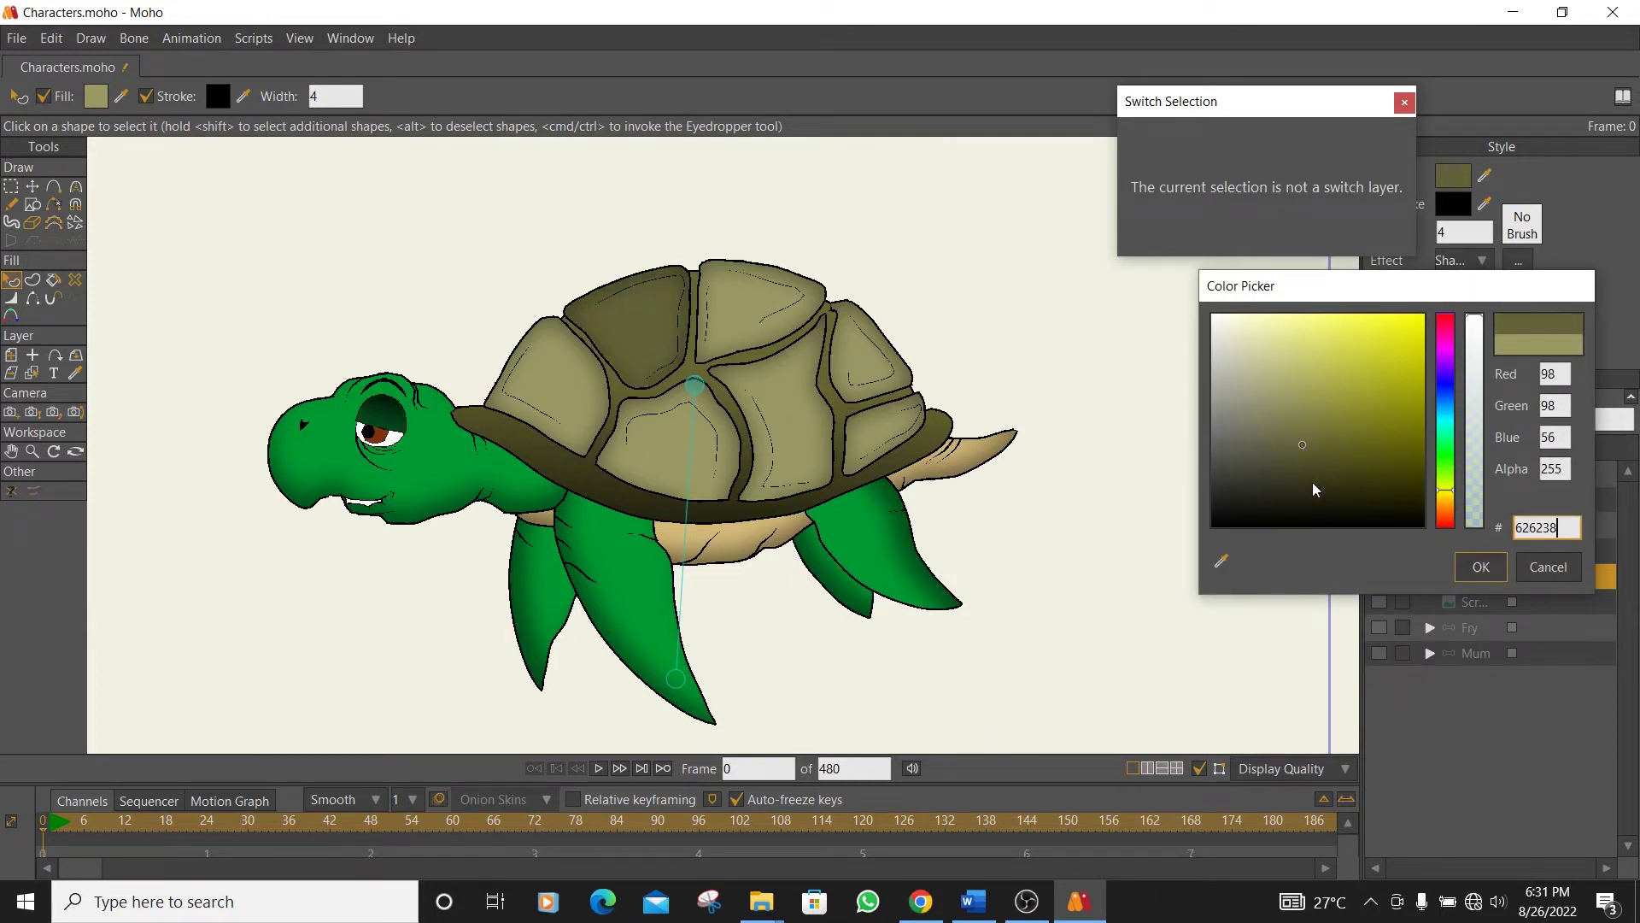
left_click(1462, 569)
- Select all the remaining shell plates and give them the dark olive fill sampled from the recoloured plate
left_click(786, 427)
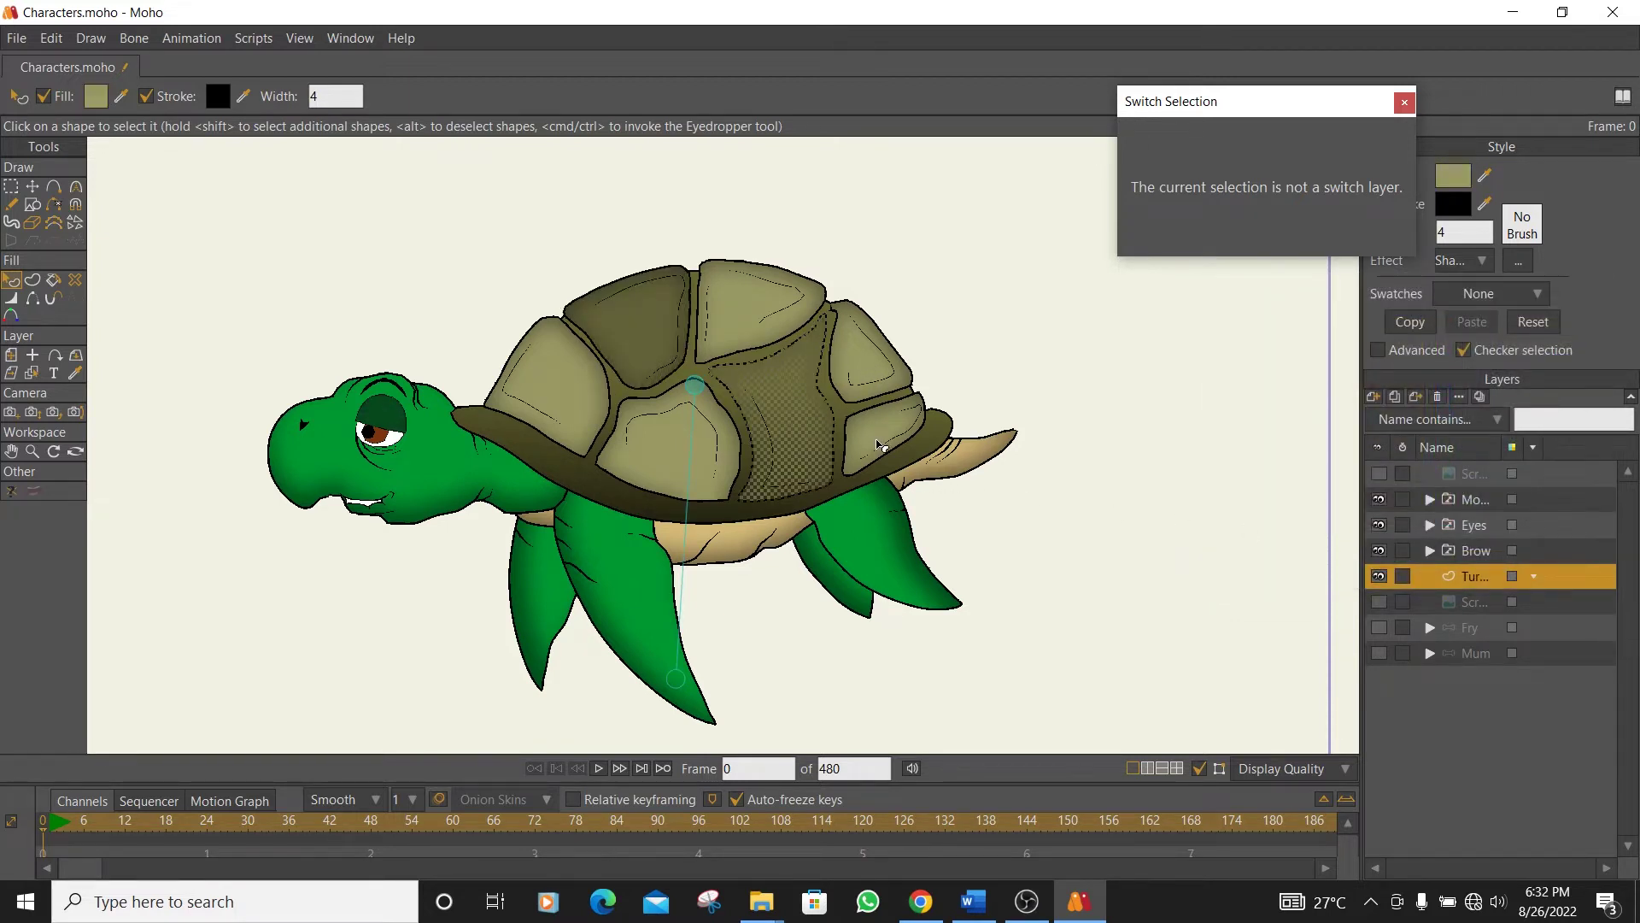
left_click(863, 431, "shift")
left_click(851, 356, "shift")
left_click(749, 309, "shift")
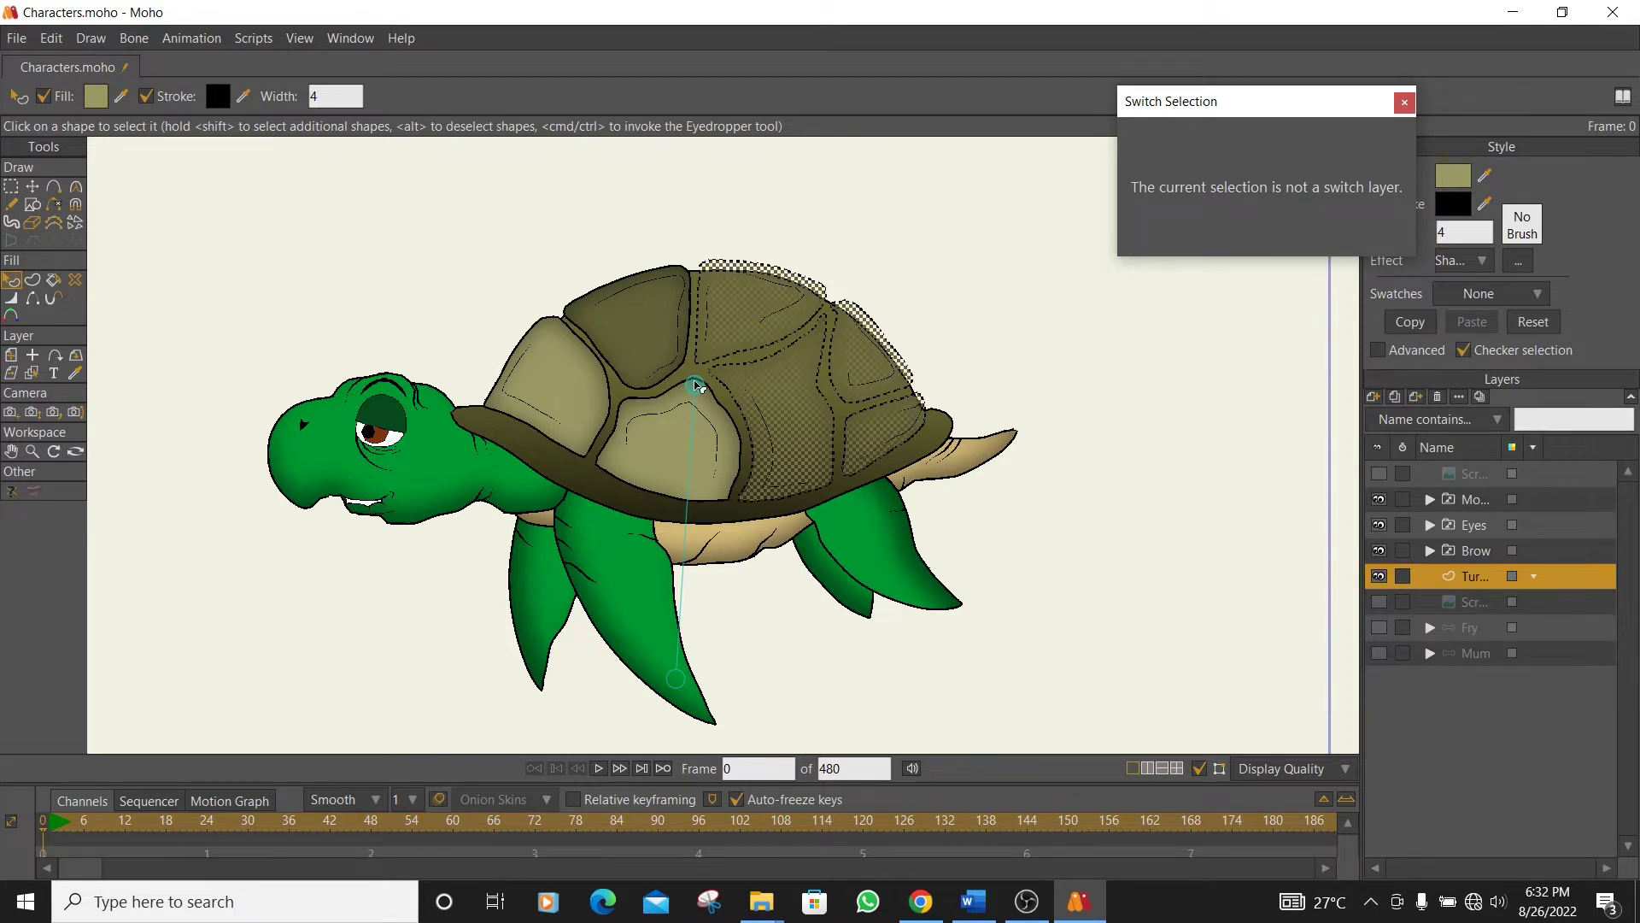
left_click(679, 457, "shift")
left_click(557, 370, "shift")
left_click_drag(1482, 176, 641, 320)
left_click(763, 318)
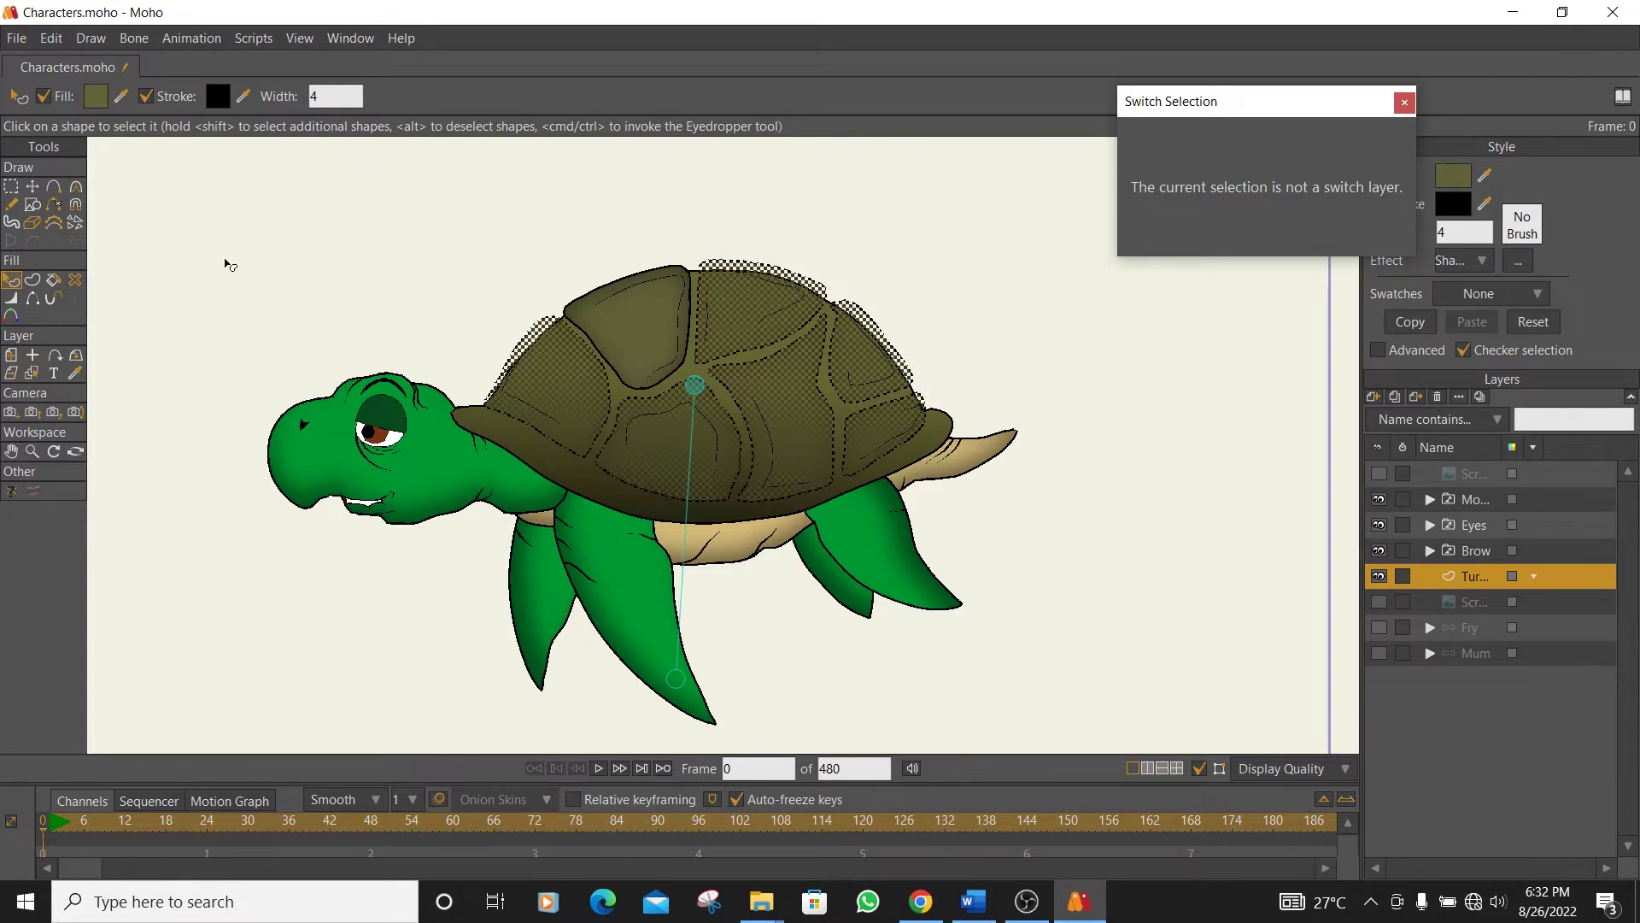
- Render a preview of the current frame, examine the recoloured shell at different magnifications, and close the preview
left_click(33, 187)
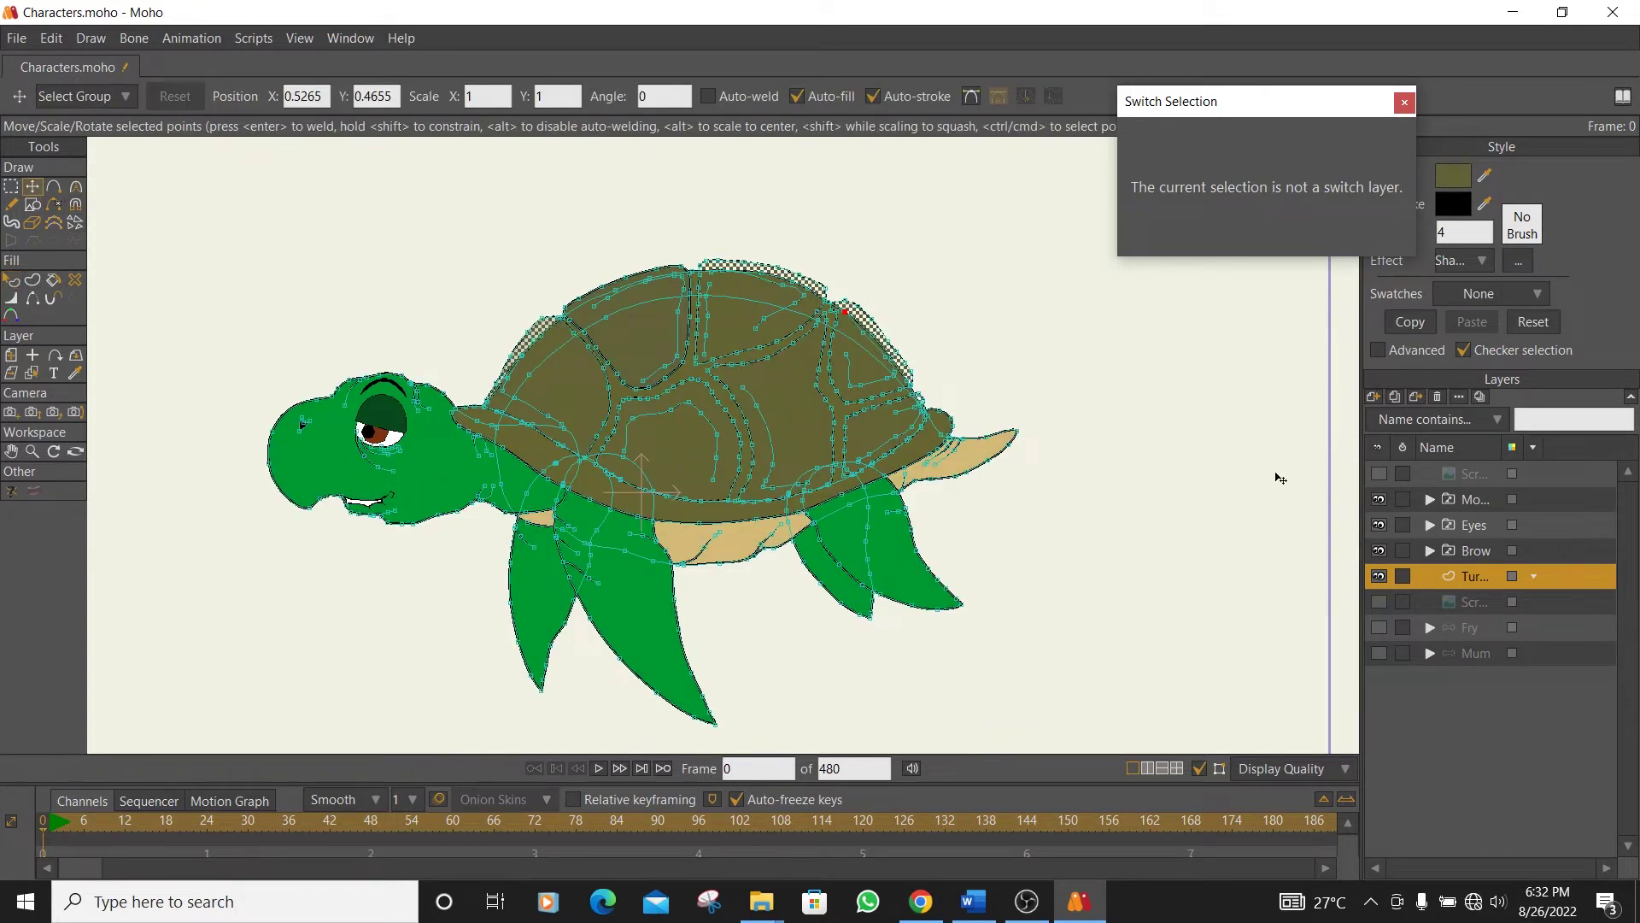
left_click(1463, 601)
scroll(872, 418, "down", 3)
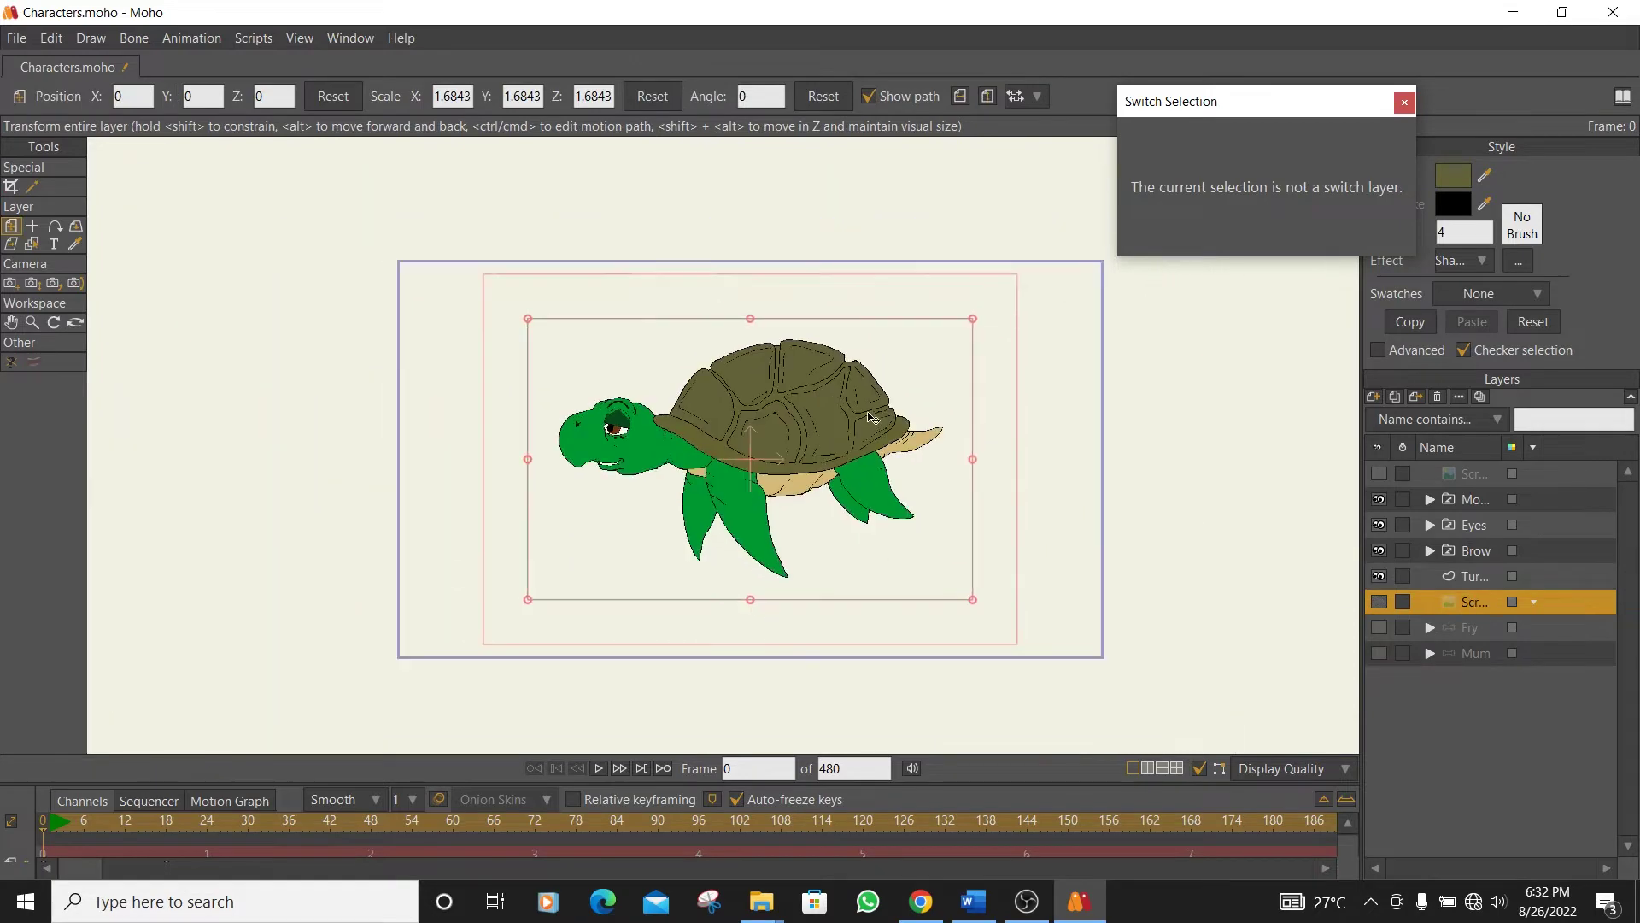
left_click(16, 37)
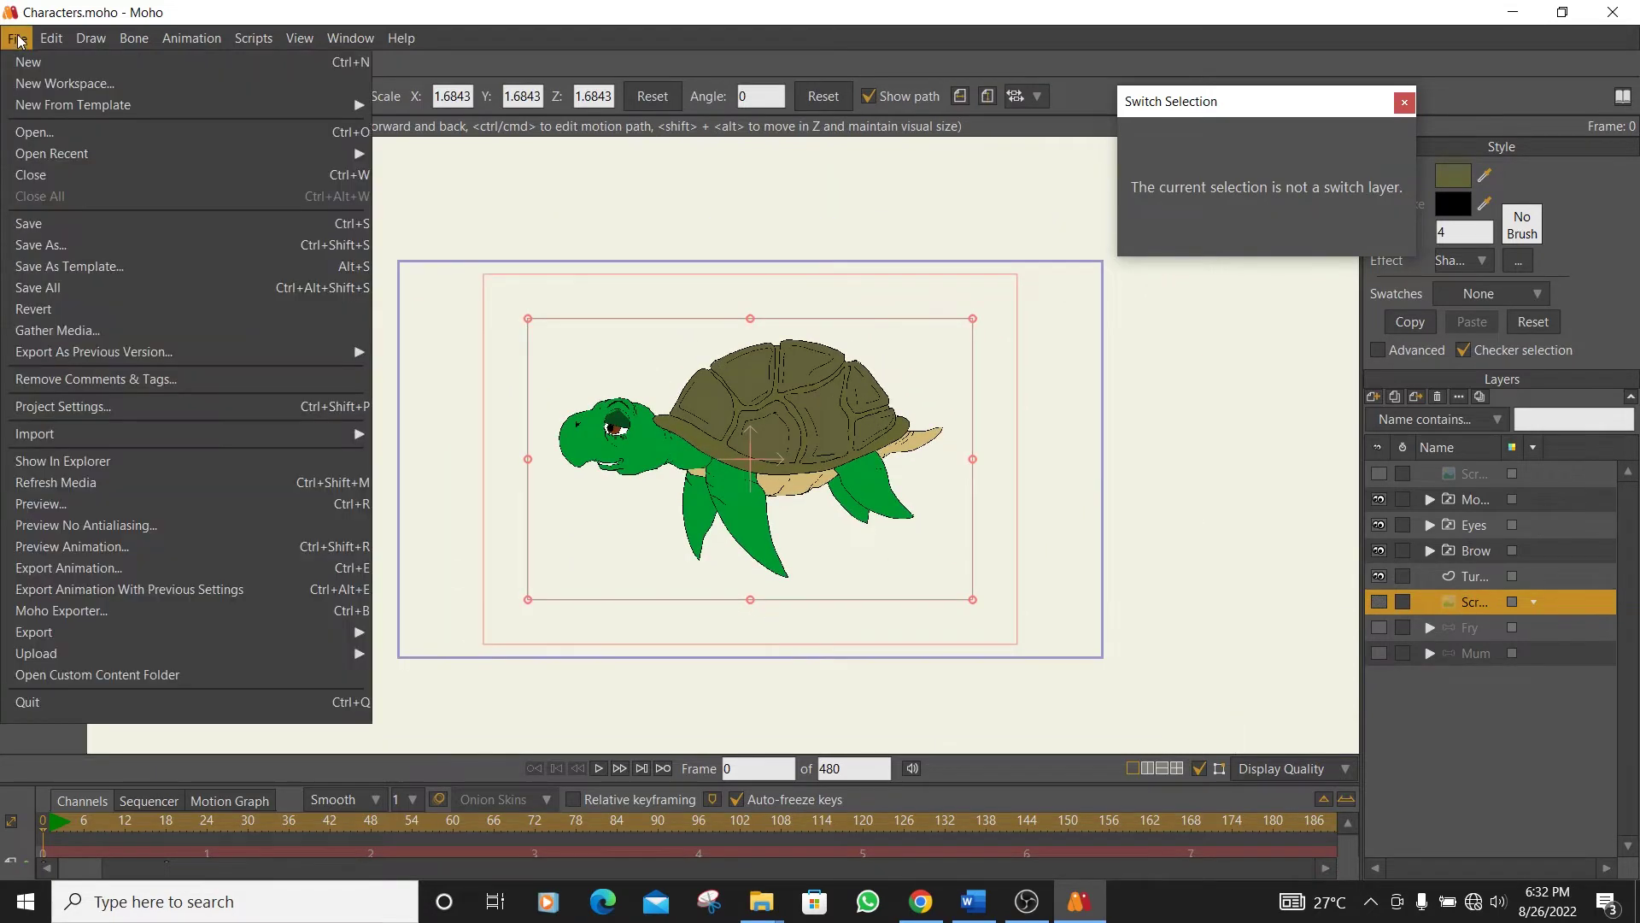
left_click(81, 511)
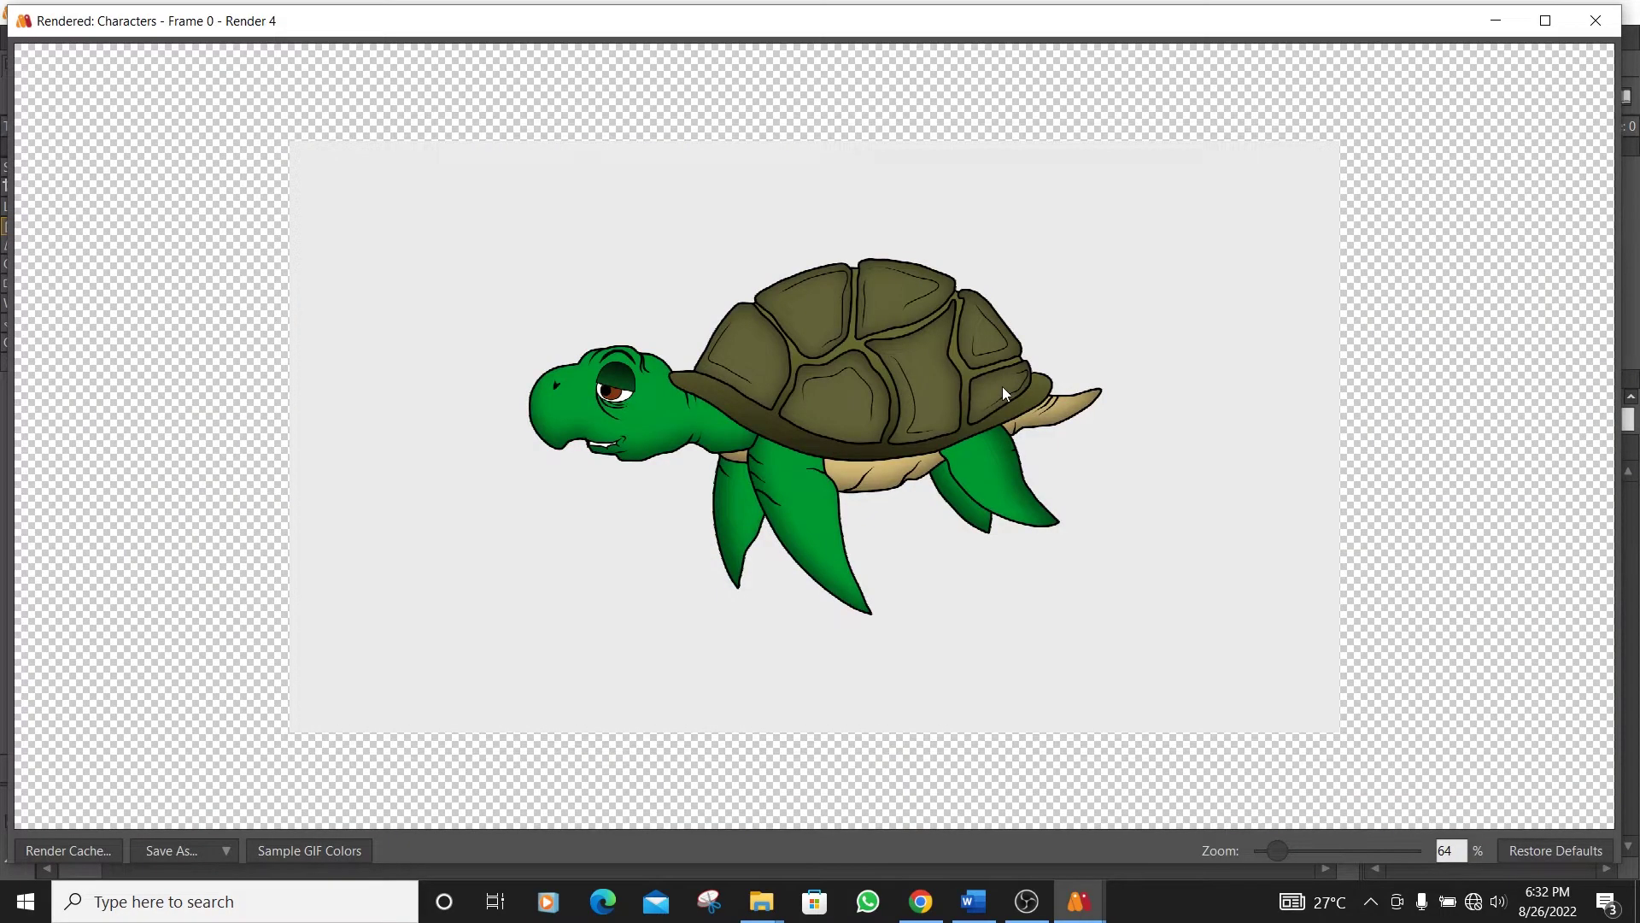
scroll(1003, 386, "down", 3)
scroll(983, 378, "up", 4)
scroll(982, 380, "up", 2)
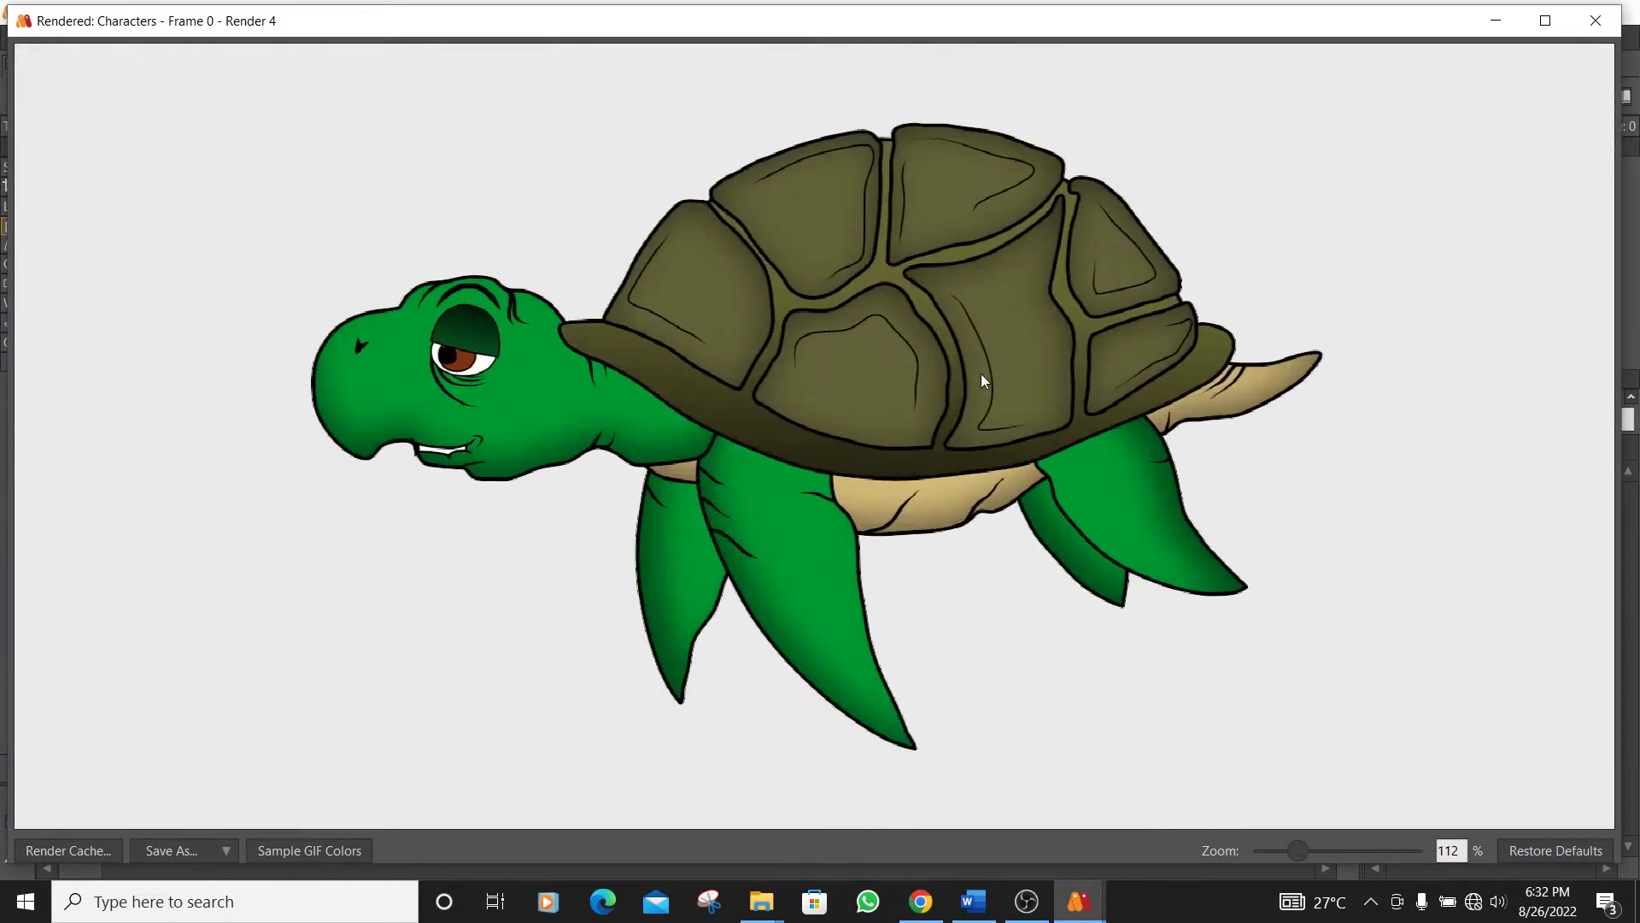
scroll(981, 380, "down", 1)
scroll(983, 380, "down", 4)
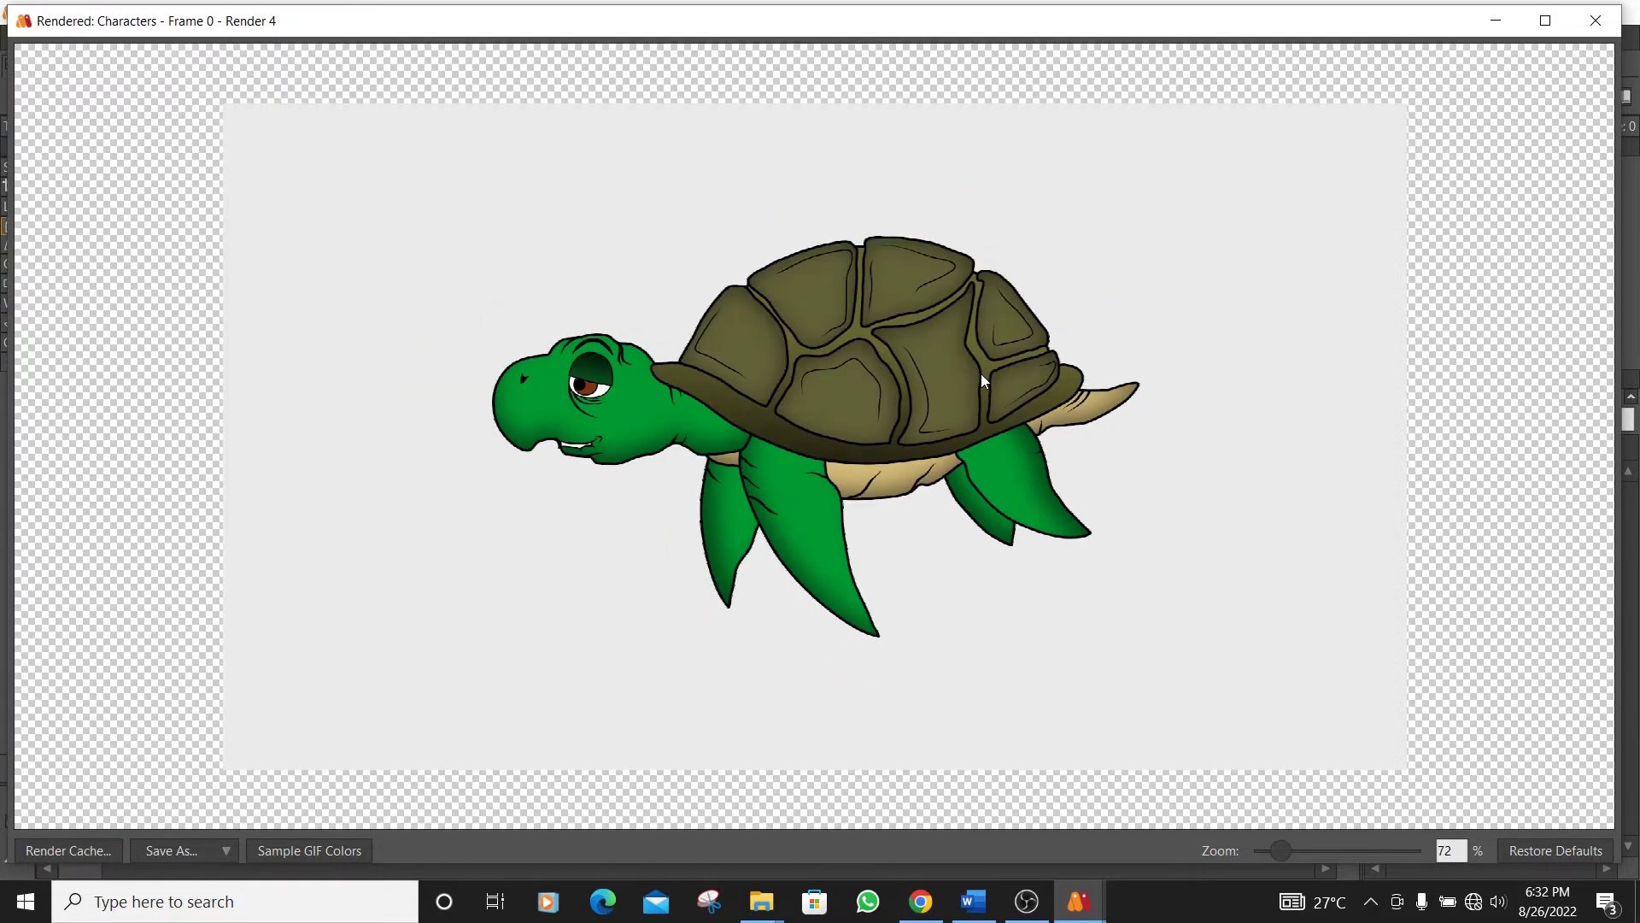
scroll(981, 373, "up", 3)
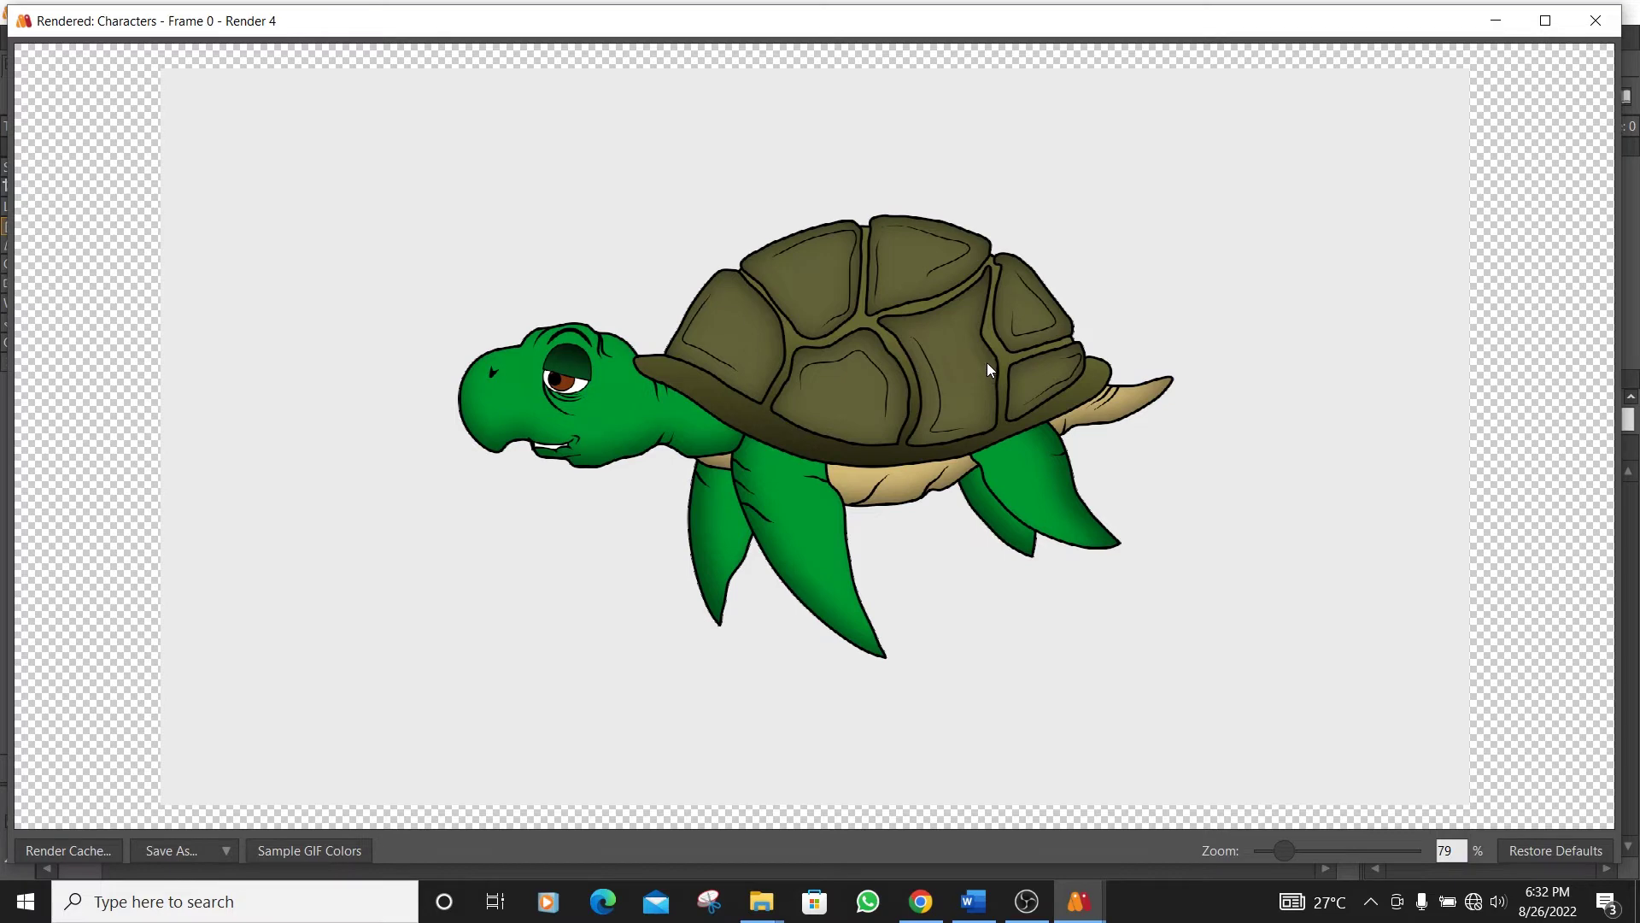
scroll(987, 370, "down", 1)
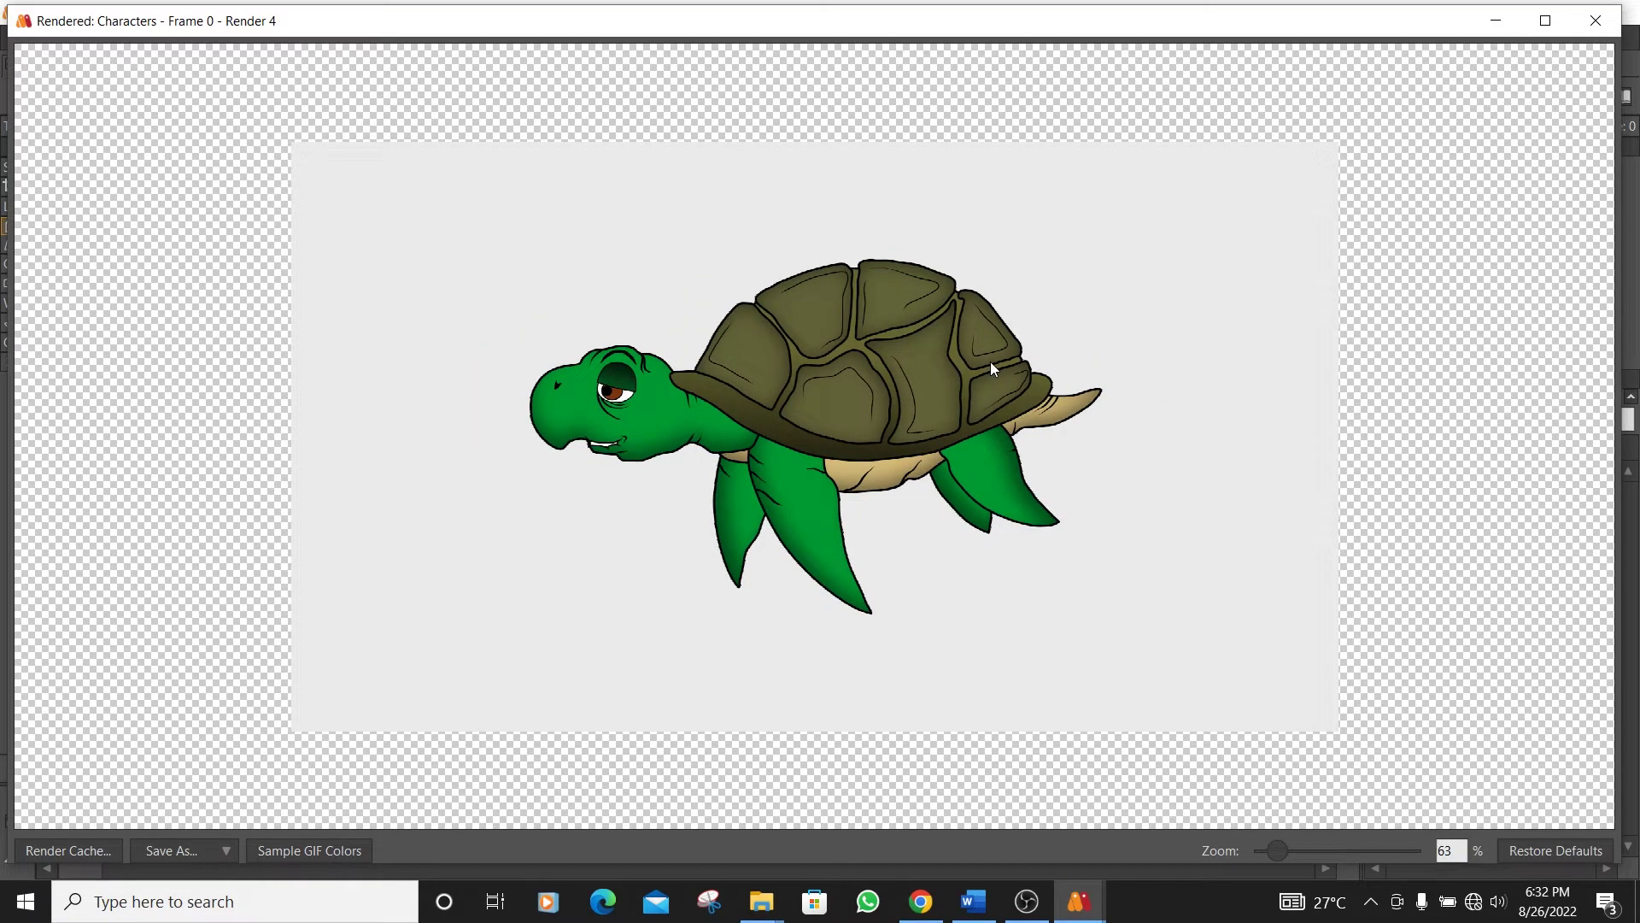
left_click(1595, 20)
- On the turtle's vector layer, draw a freehand wrinkle line on the front edge of each front flipper
scroll(853, 473, "up", 4)
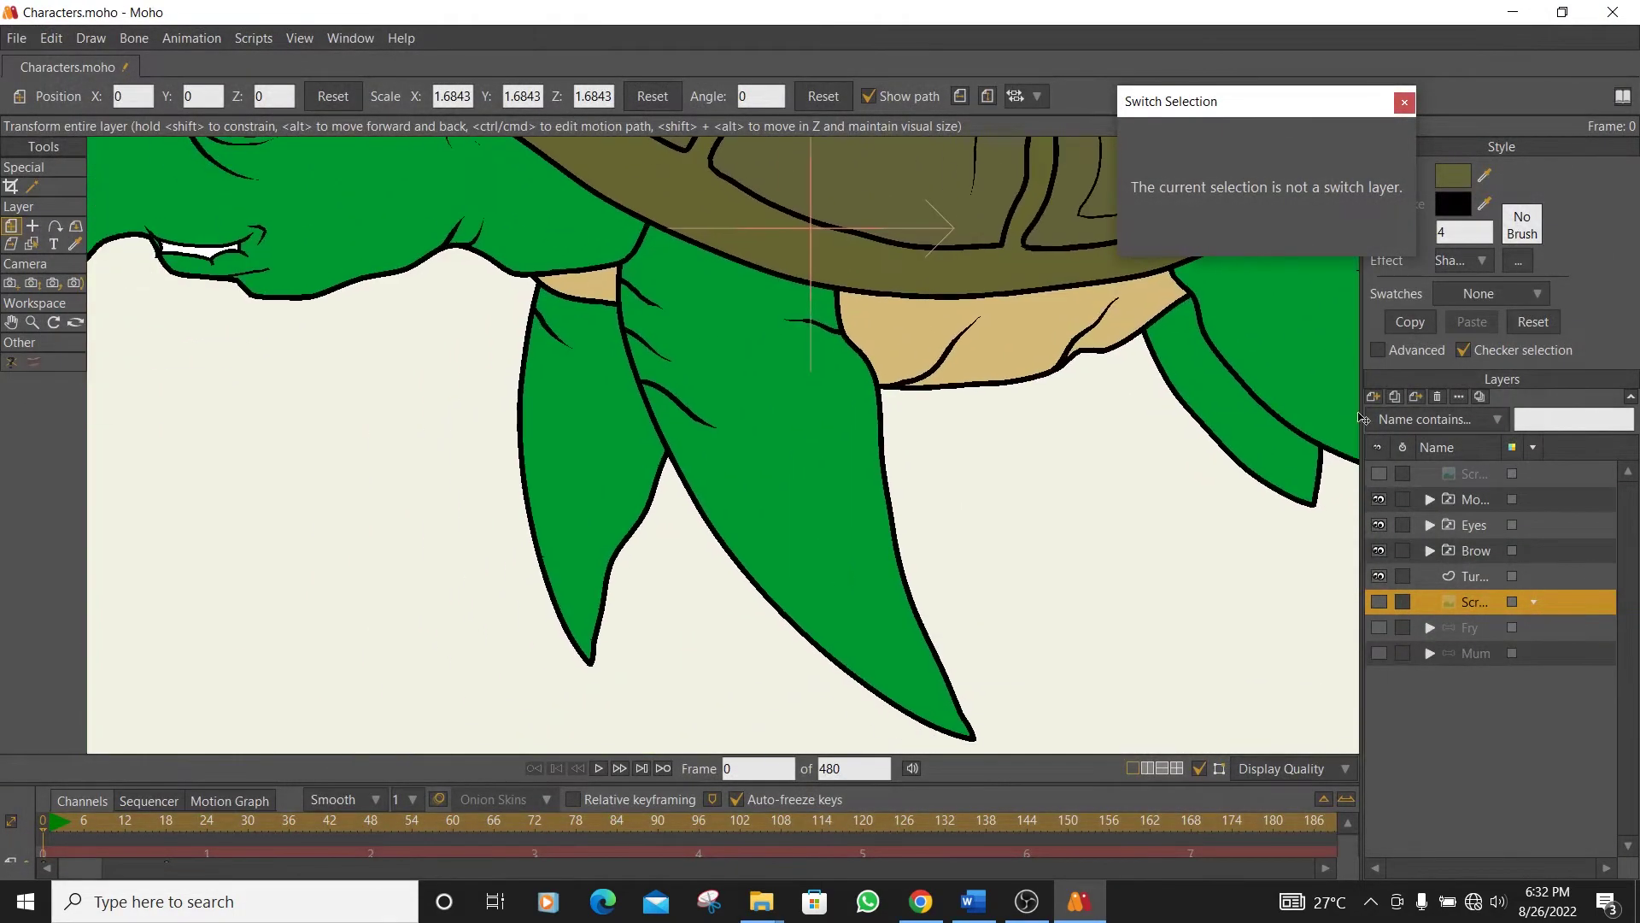
left_click(1466, 576)
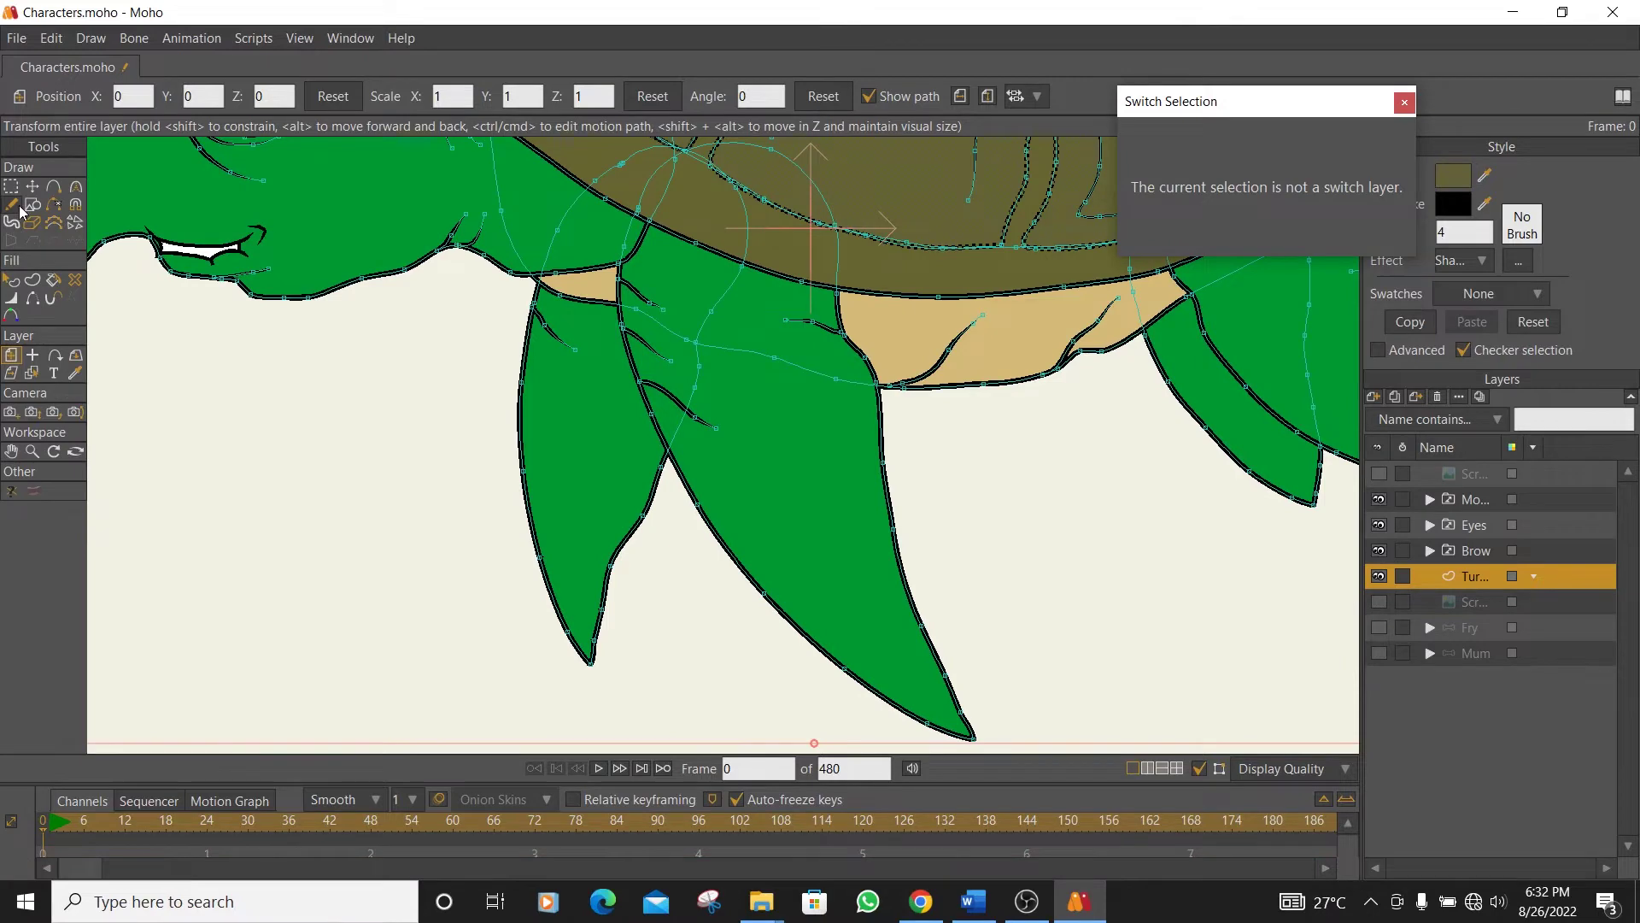
left_click(14, 205)
scroll(555, 431, "up", 2)
left_click_drag(503, 395, 551, 472)
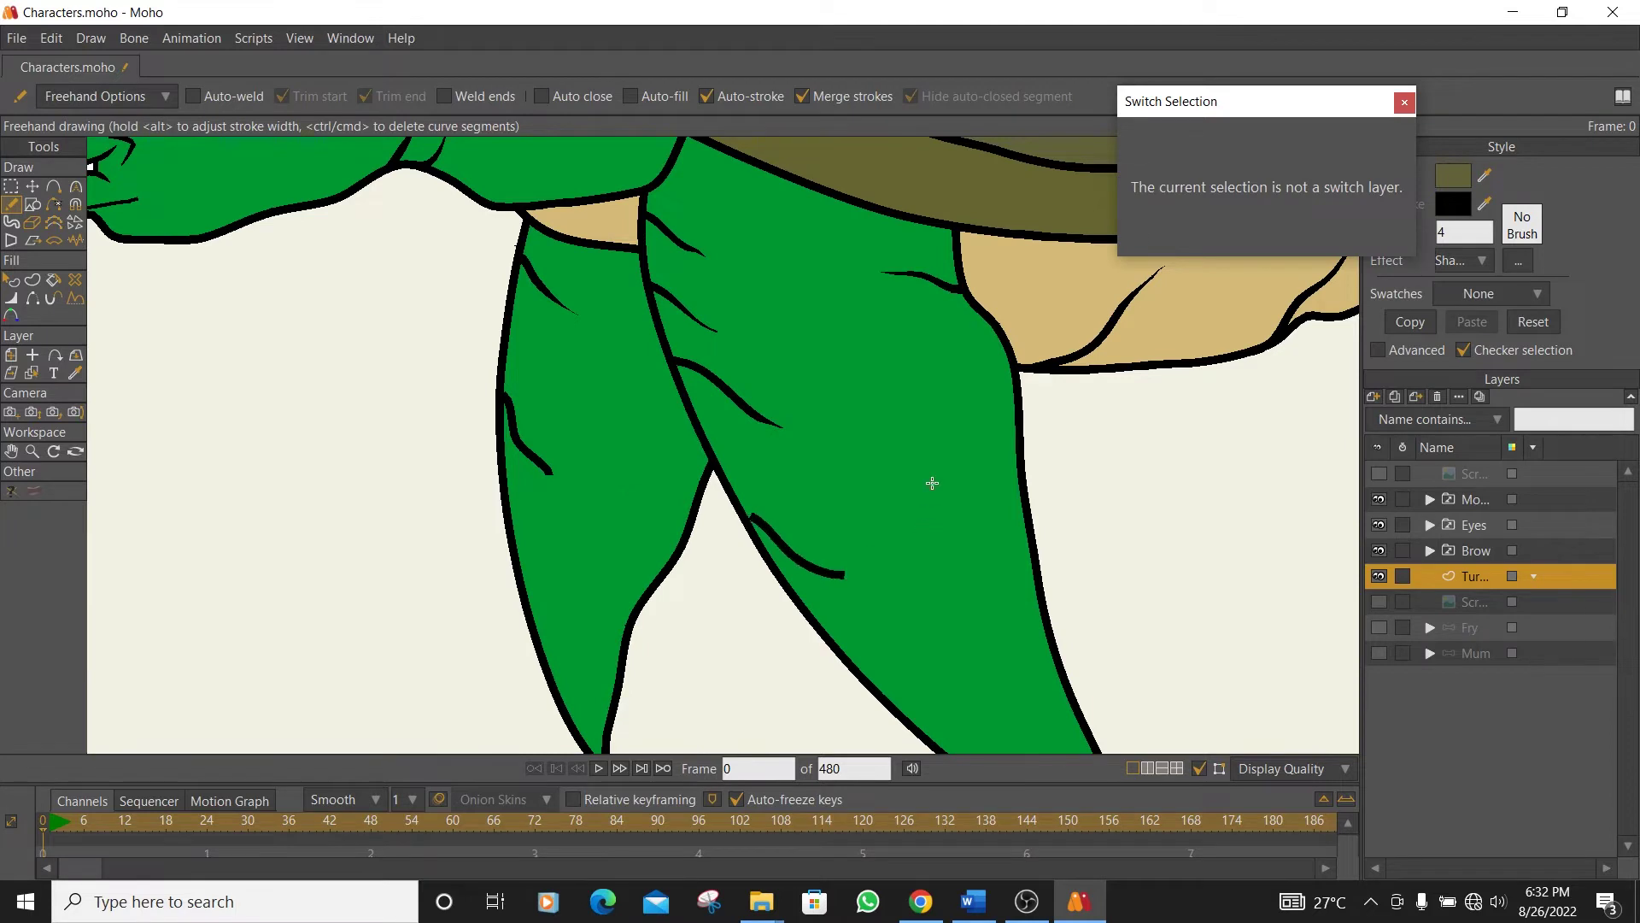
- Draw several short freehand wrinkle lines along the edges of the two rear flippers
scroll(930, 479, "down", 3)
left_click_drag(898, 391, 623, 452)
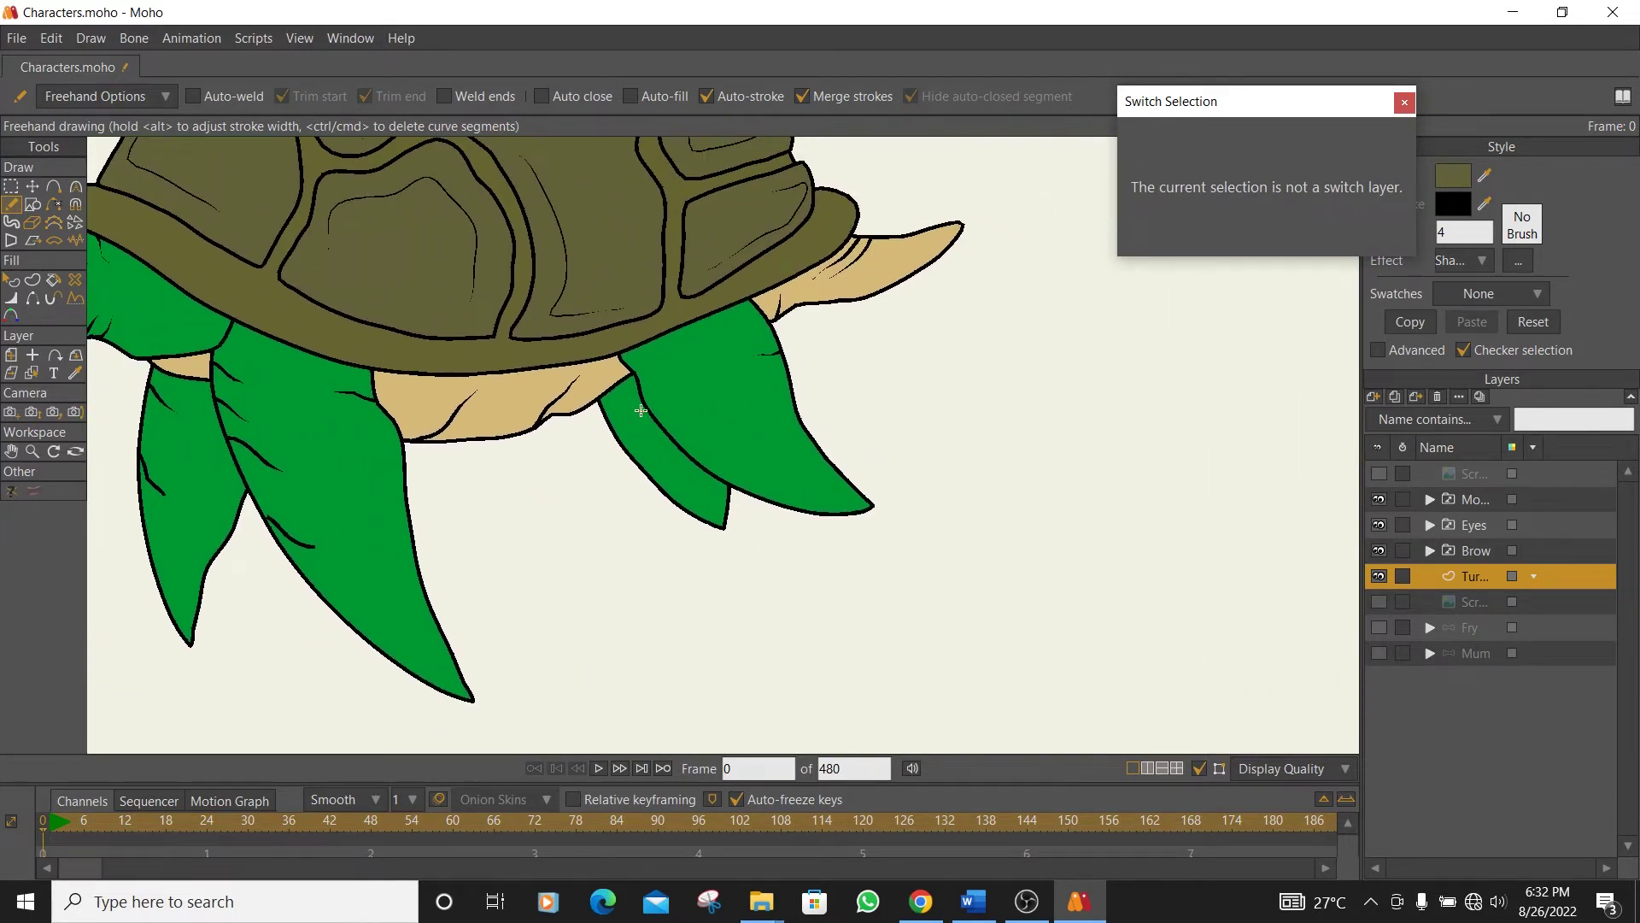
left_click_drag(642, 393, 731, 457)
- Add curve points along the new wrinkle lines on the rear and front flippers
left_click(53, 186)
scroll(641, 491, "up", 5)
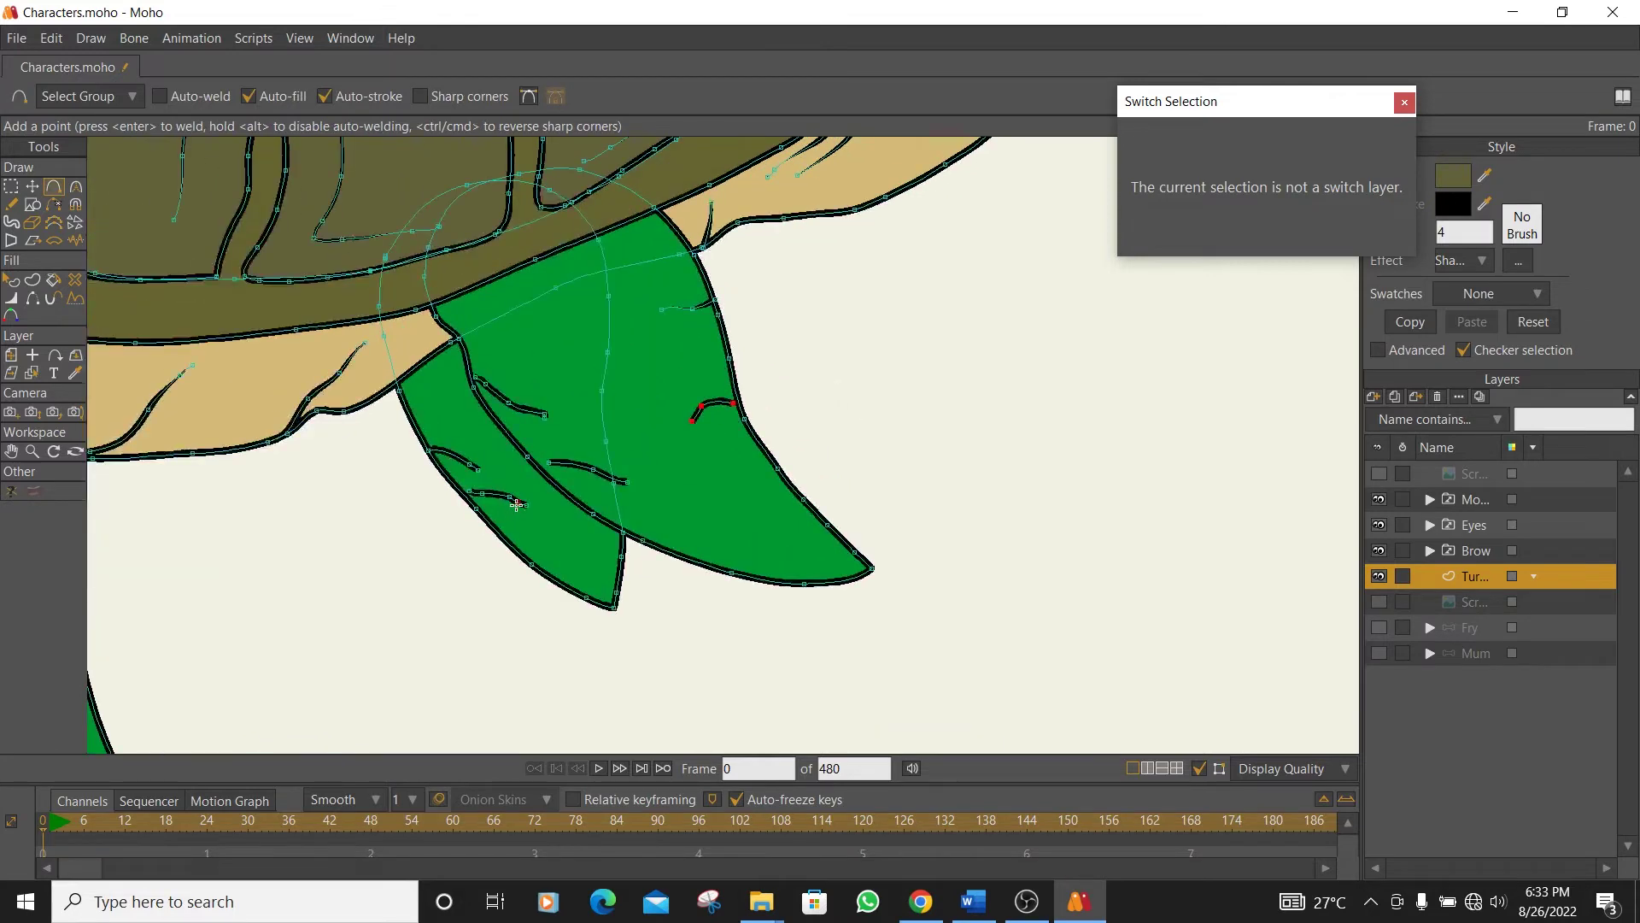
scroll(673, 443, "up", 3)
left_click(694, 446)
left_click_drag(656, 395, 923, 380)
left_click(757, 415)
left_click_drag(690, 495, 1273, 392)
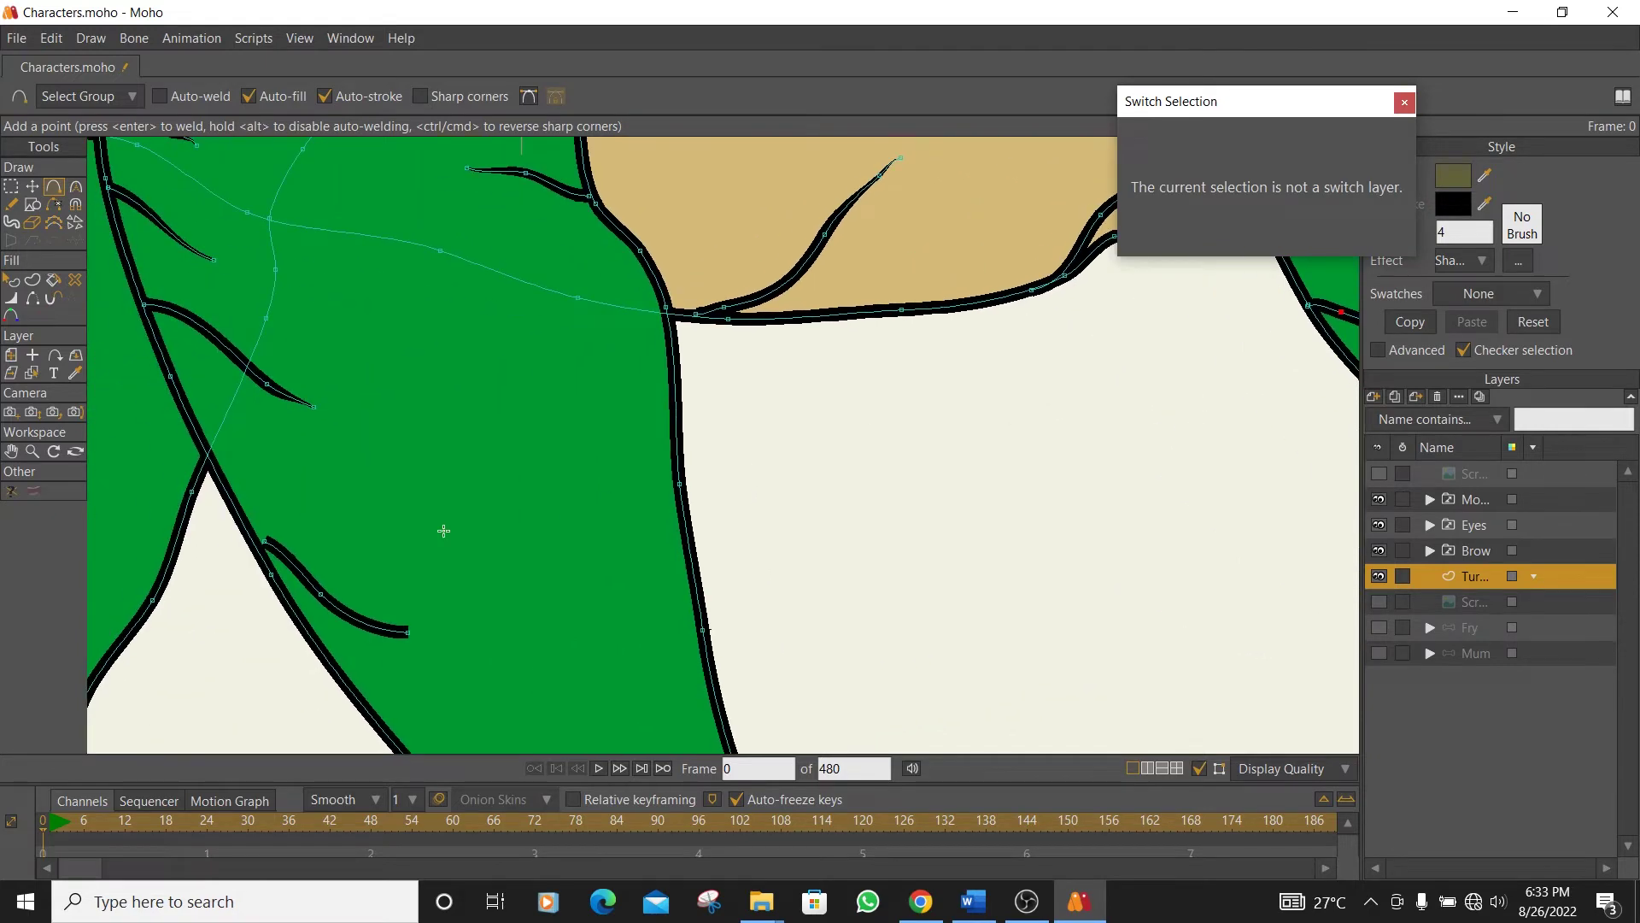
left_click(289, 564)
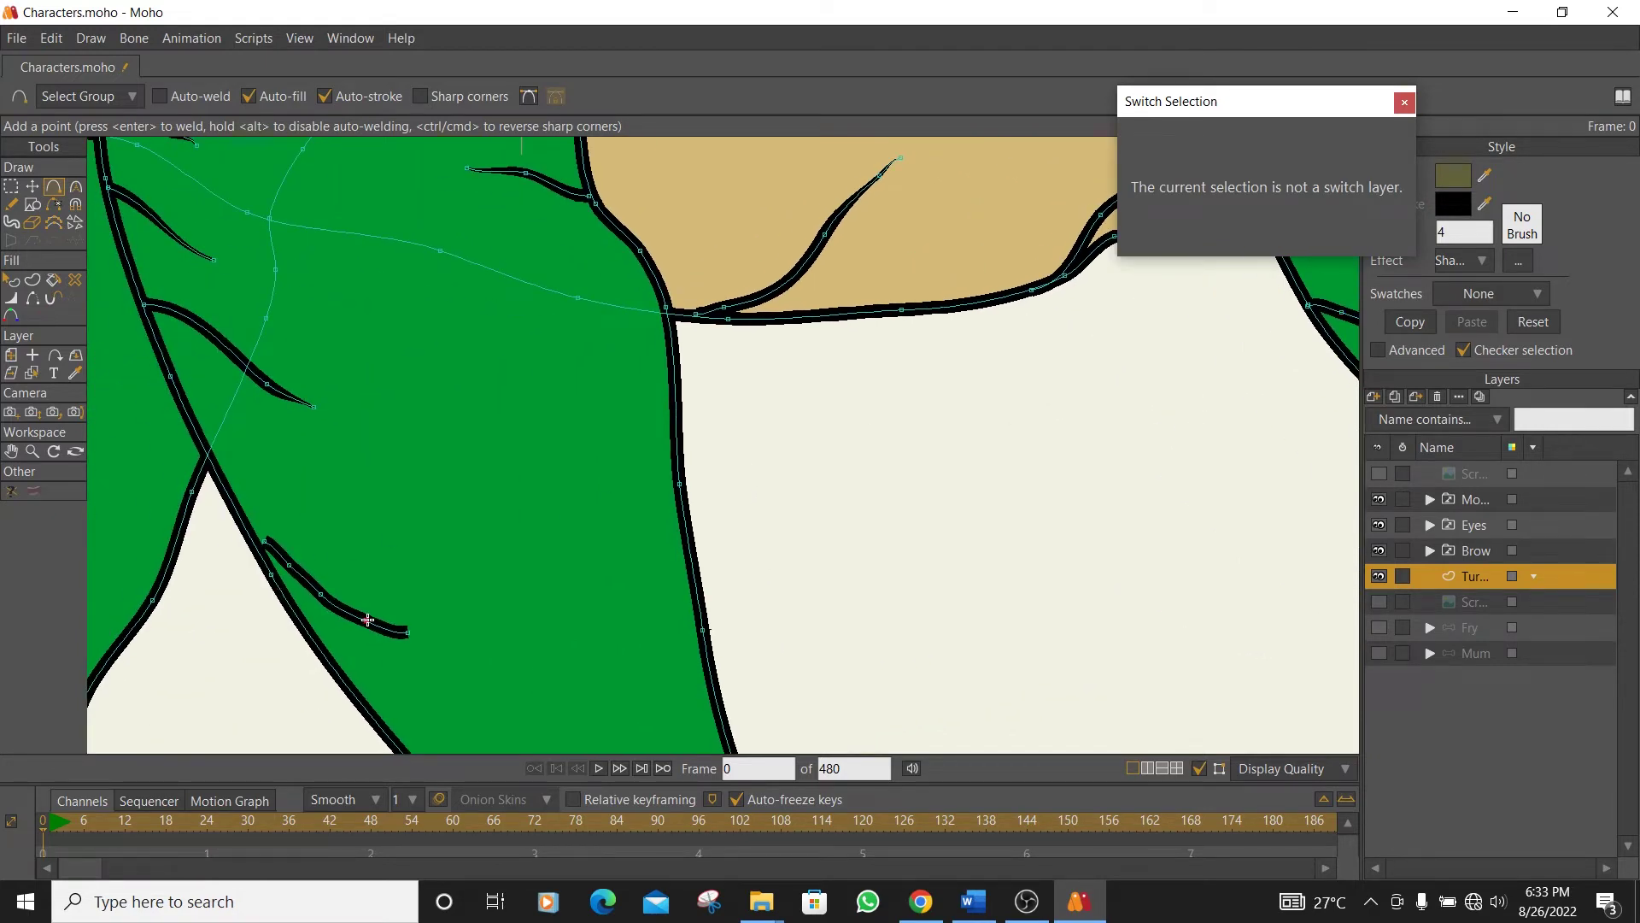
left_click(209, 332)
- Reshape the new wrinkle on the far front flipper, extending its lower end and placing its upper end on the flipper's outline
left_click(31, 185)
scroll(670, 263, "down", 3)
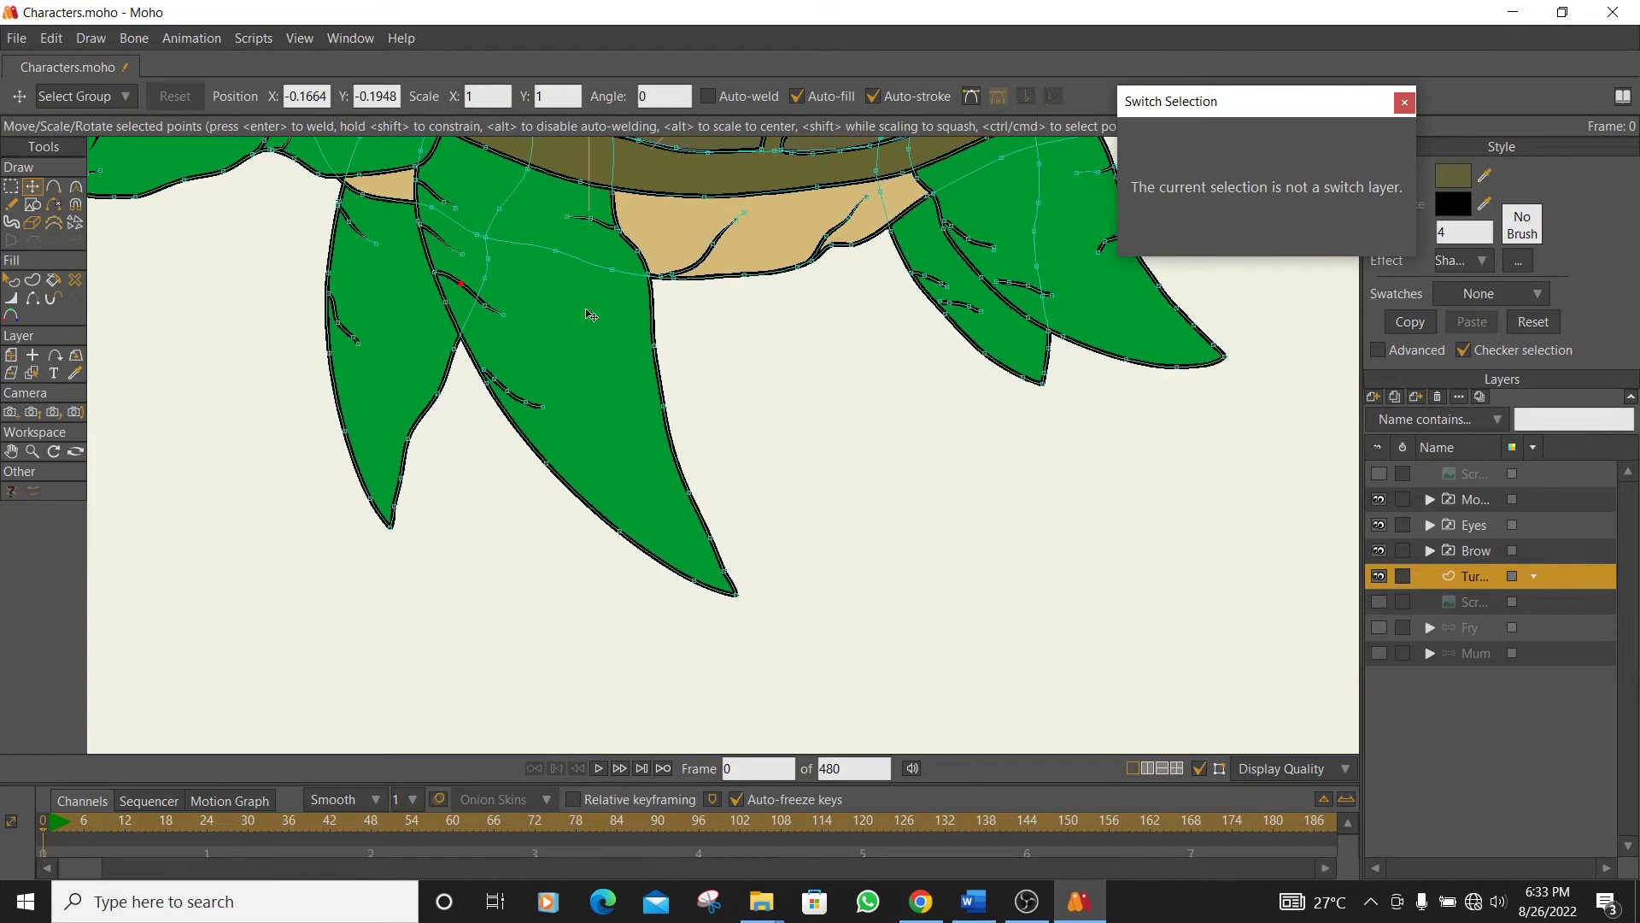
scroll(367, 330, "up", 3)
left_click_drag(353, 364, 358, 386)
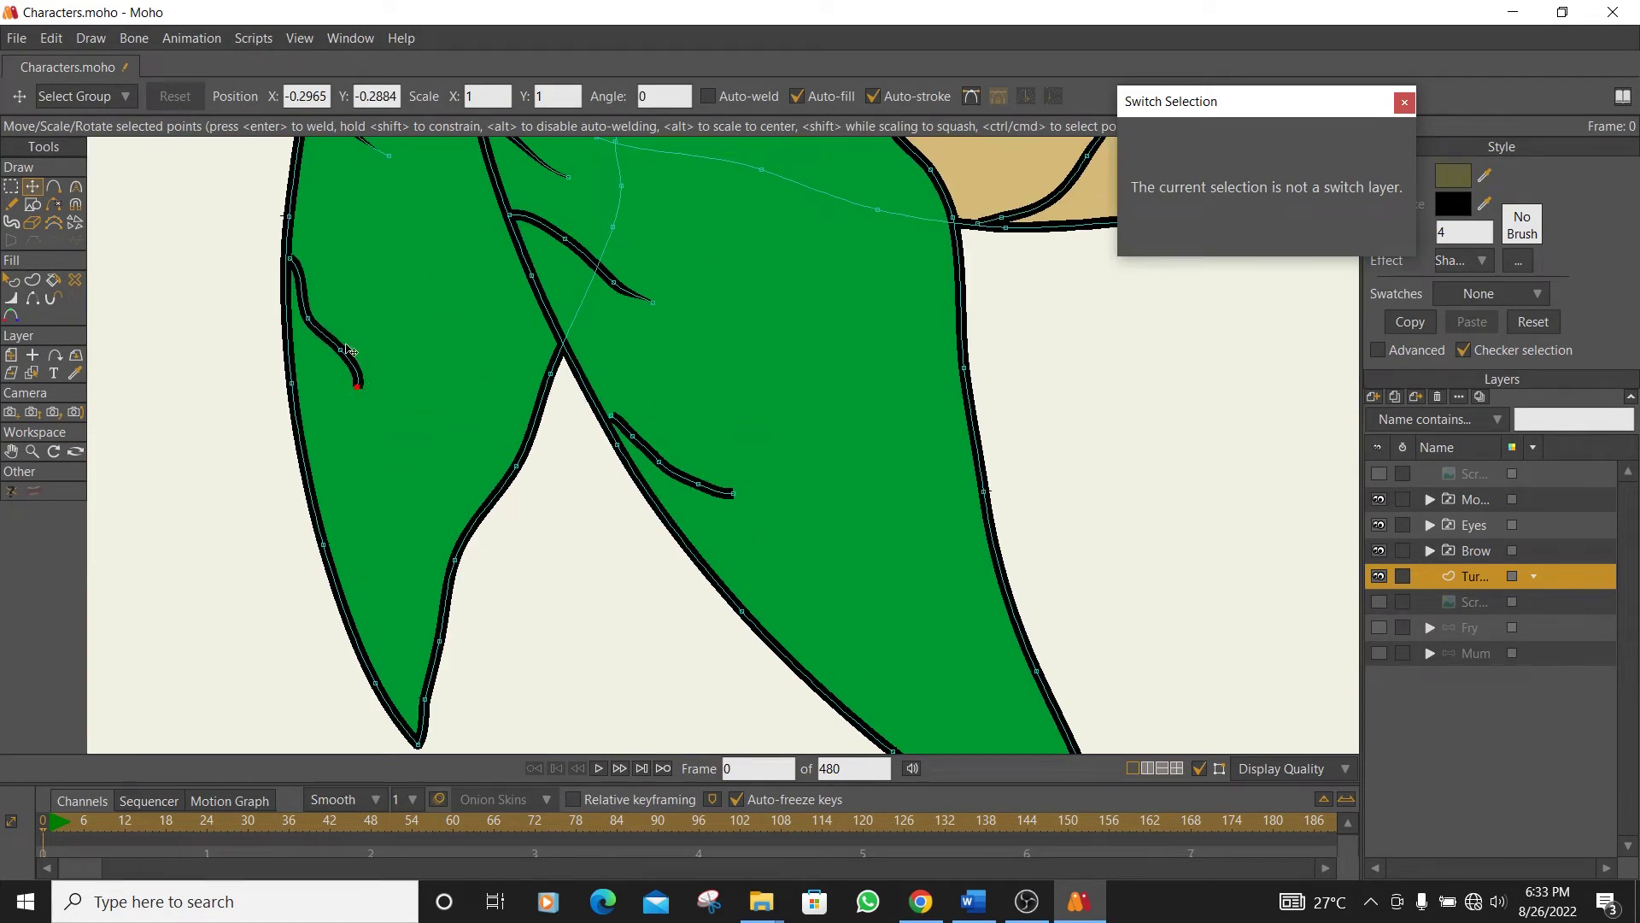
left_click(286, 262)
- Taper the open ends of the wrinkle lines on both front flippers
left_click(12, 300)
left_click_drag(355, 381, 326, 348)
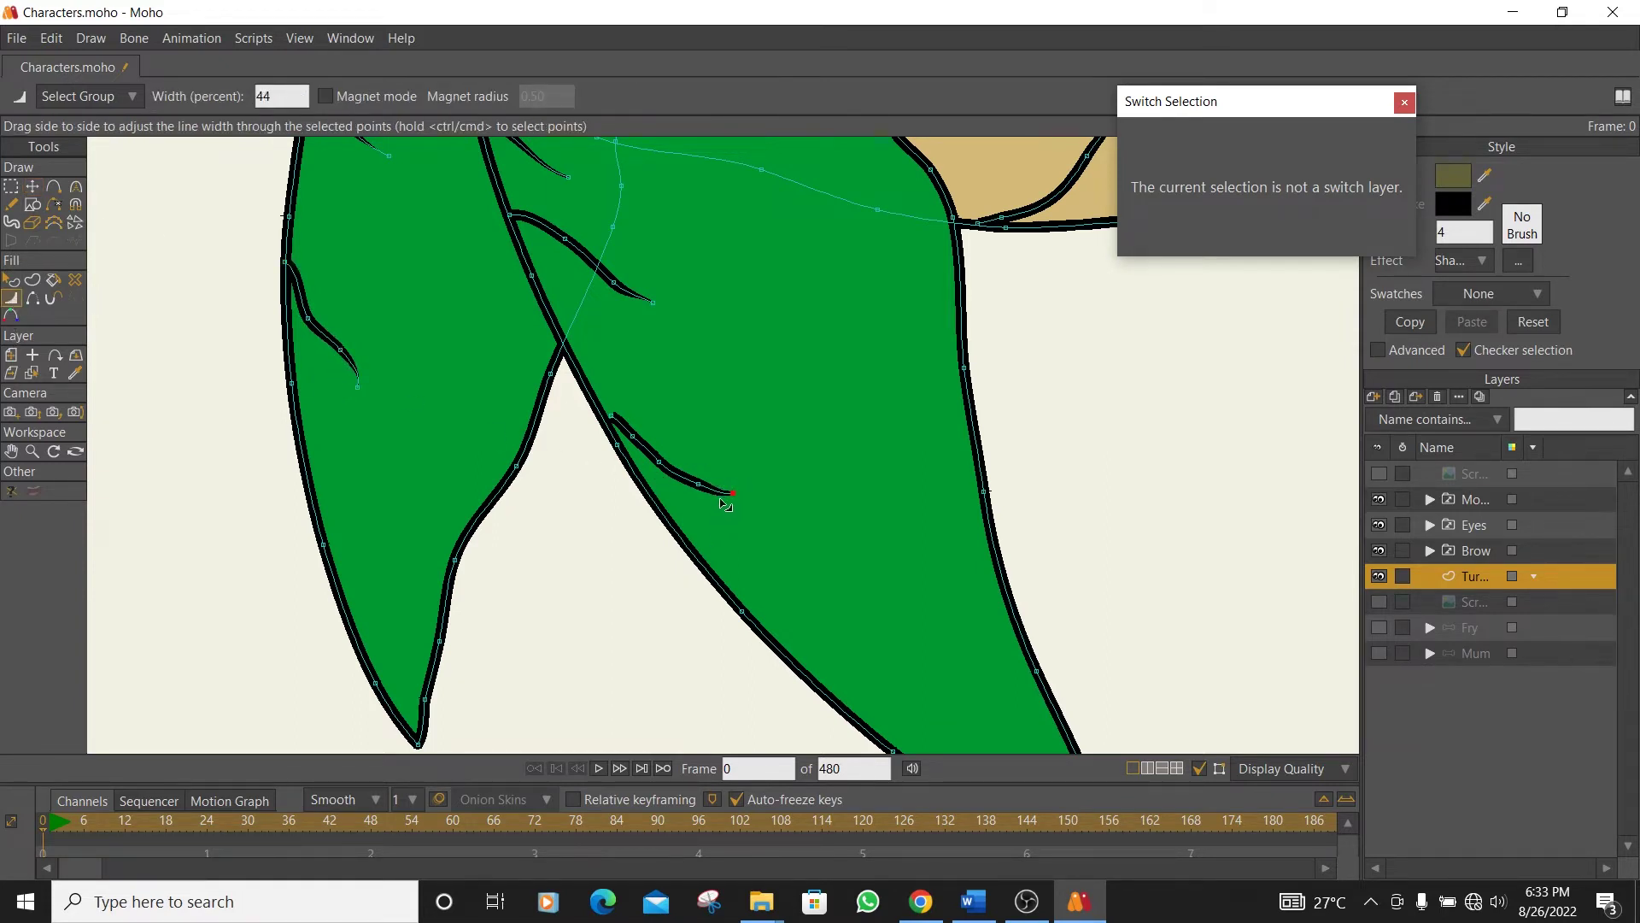
left_click_drag(698, 483, 669, 483)
scroll(849, 348, "down", 2)
left_click_drag(688, 327, 692, 323)
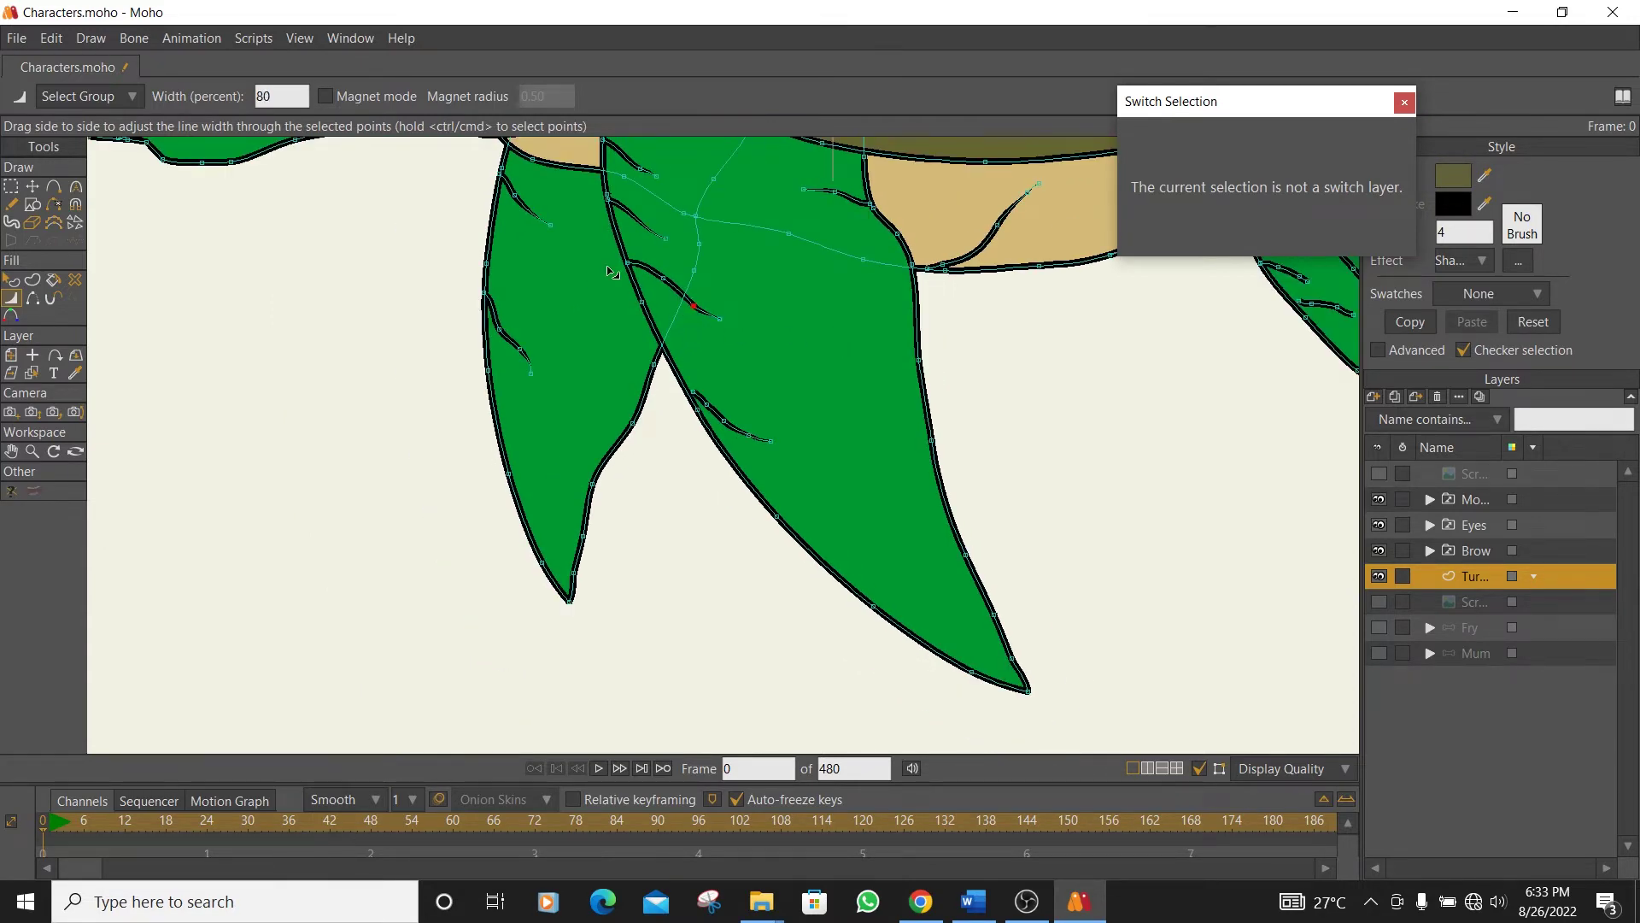
- Taper the open ends of the wrinkle lines along the front edges of both rear flippers
scroll(629, 295, "down", 3)
scroll(428, 257, "up", 6)
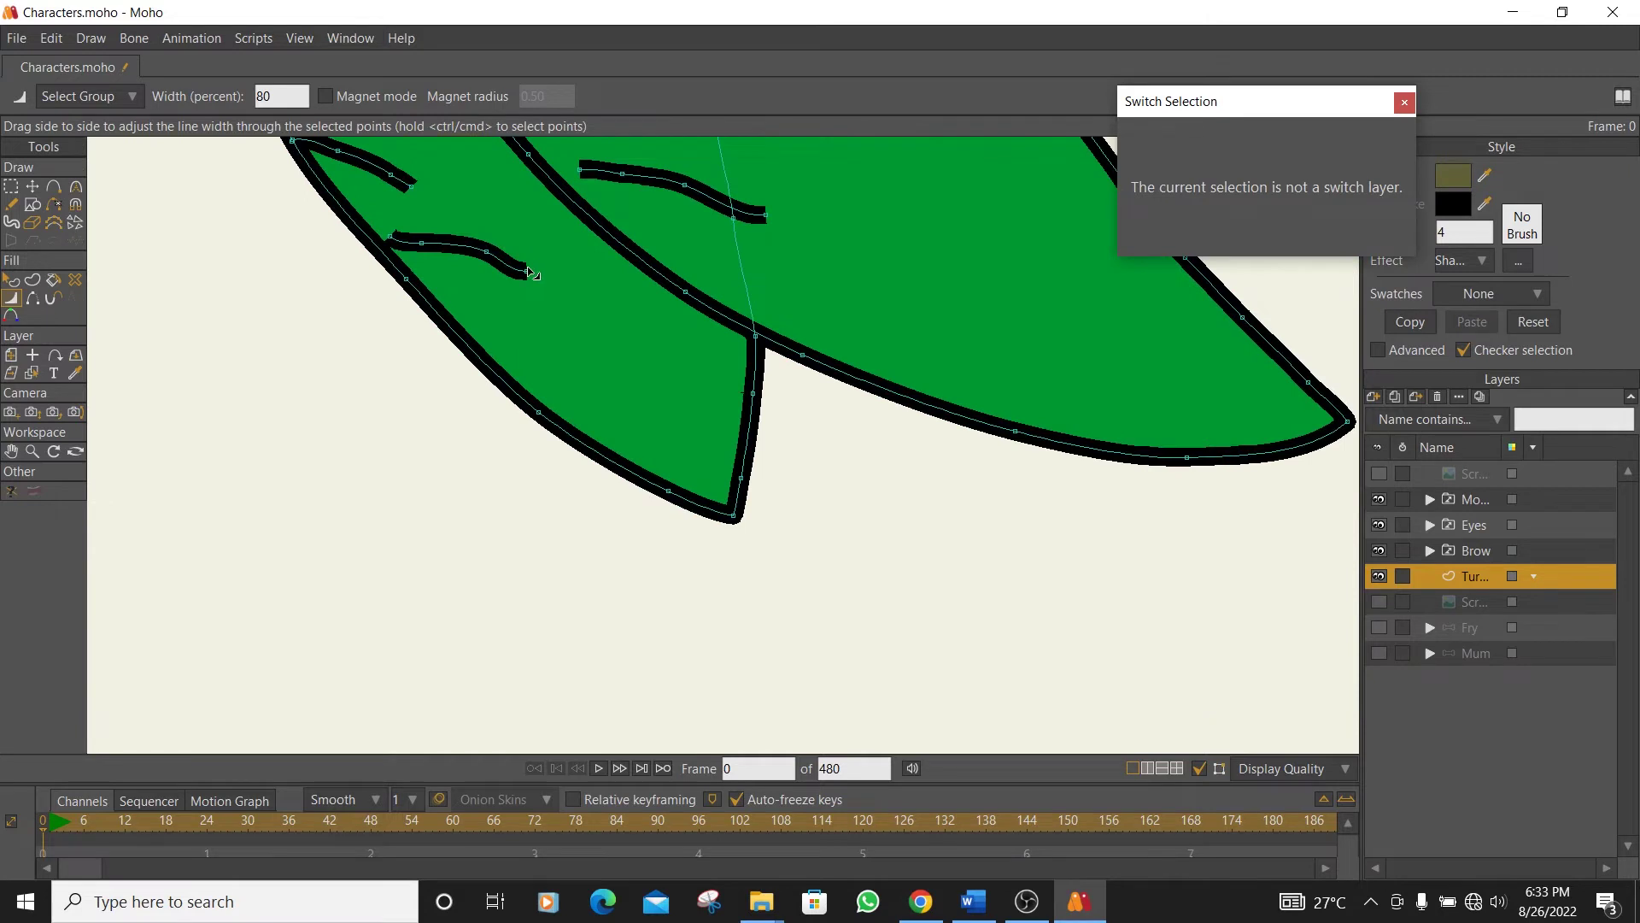
left_click(405, 203)
mouse_move(408, 206)
left_mouse_down()
mouse_move(376, 179)
mouse_move(370, 195)
mouse_move(402, 189)
mouse_move(398, 218)
left_mouse_up()
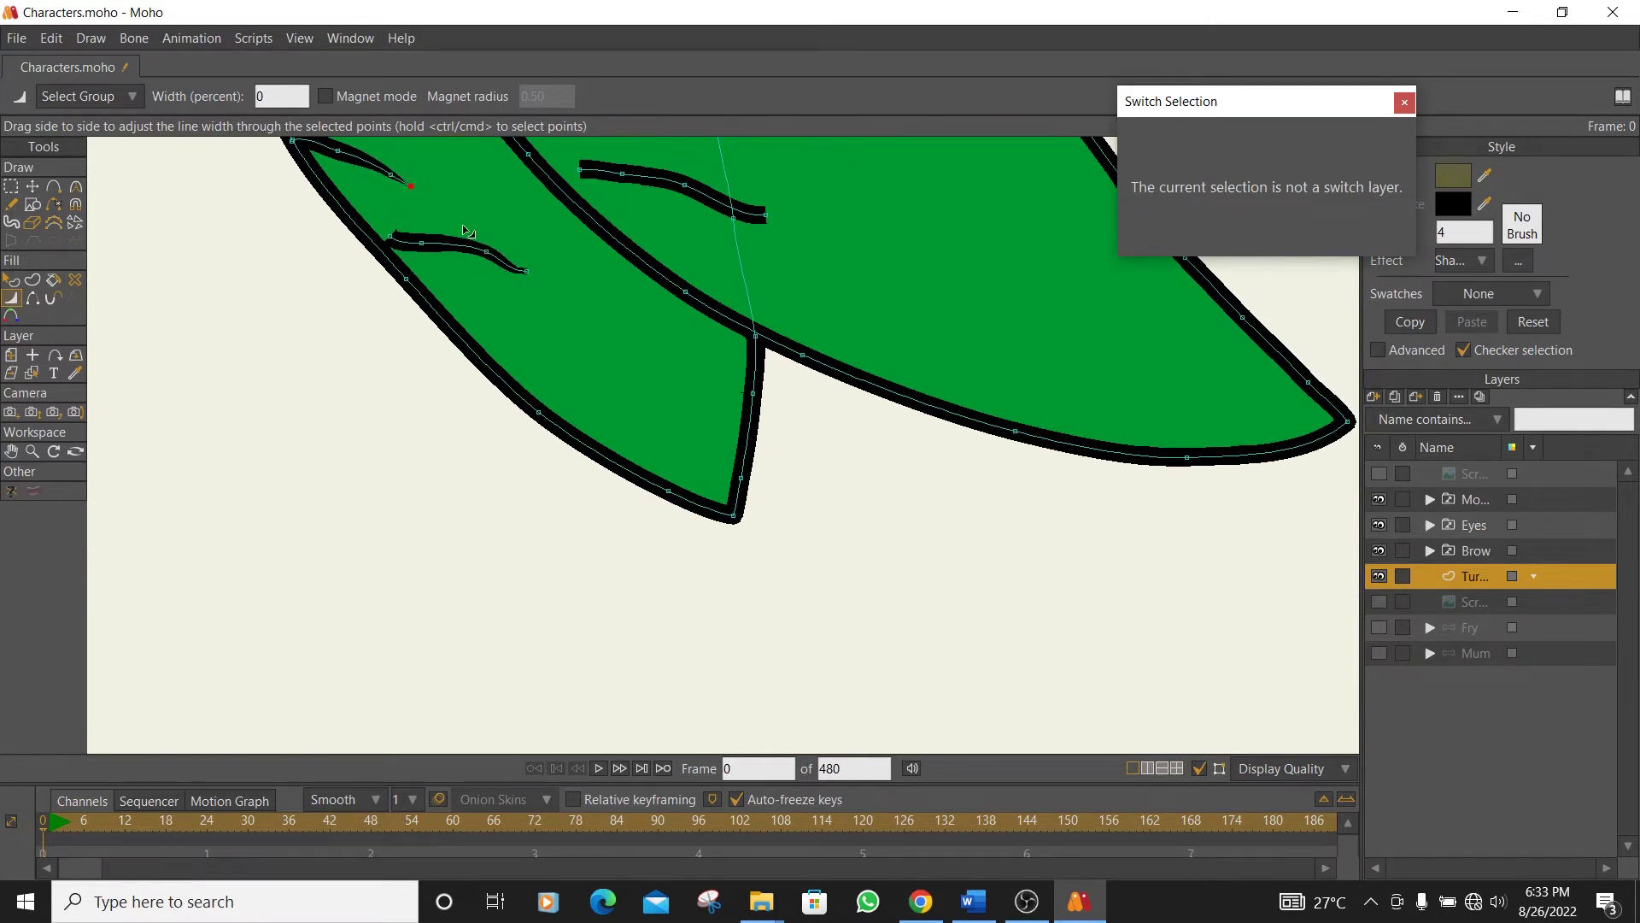
left_click_drag(758, 229, 711, 268)
left_click(690, 183)
left_click_drag(605, 200, 878, 391)
mouse_move(850, 261)
left_mouse_down()
mouse_move(836, 275)
mouse_move(794, 256)
mouse_move(820, 259)
left_mouse_up()
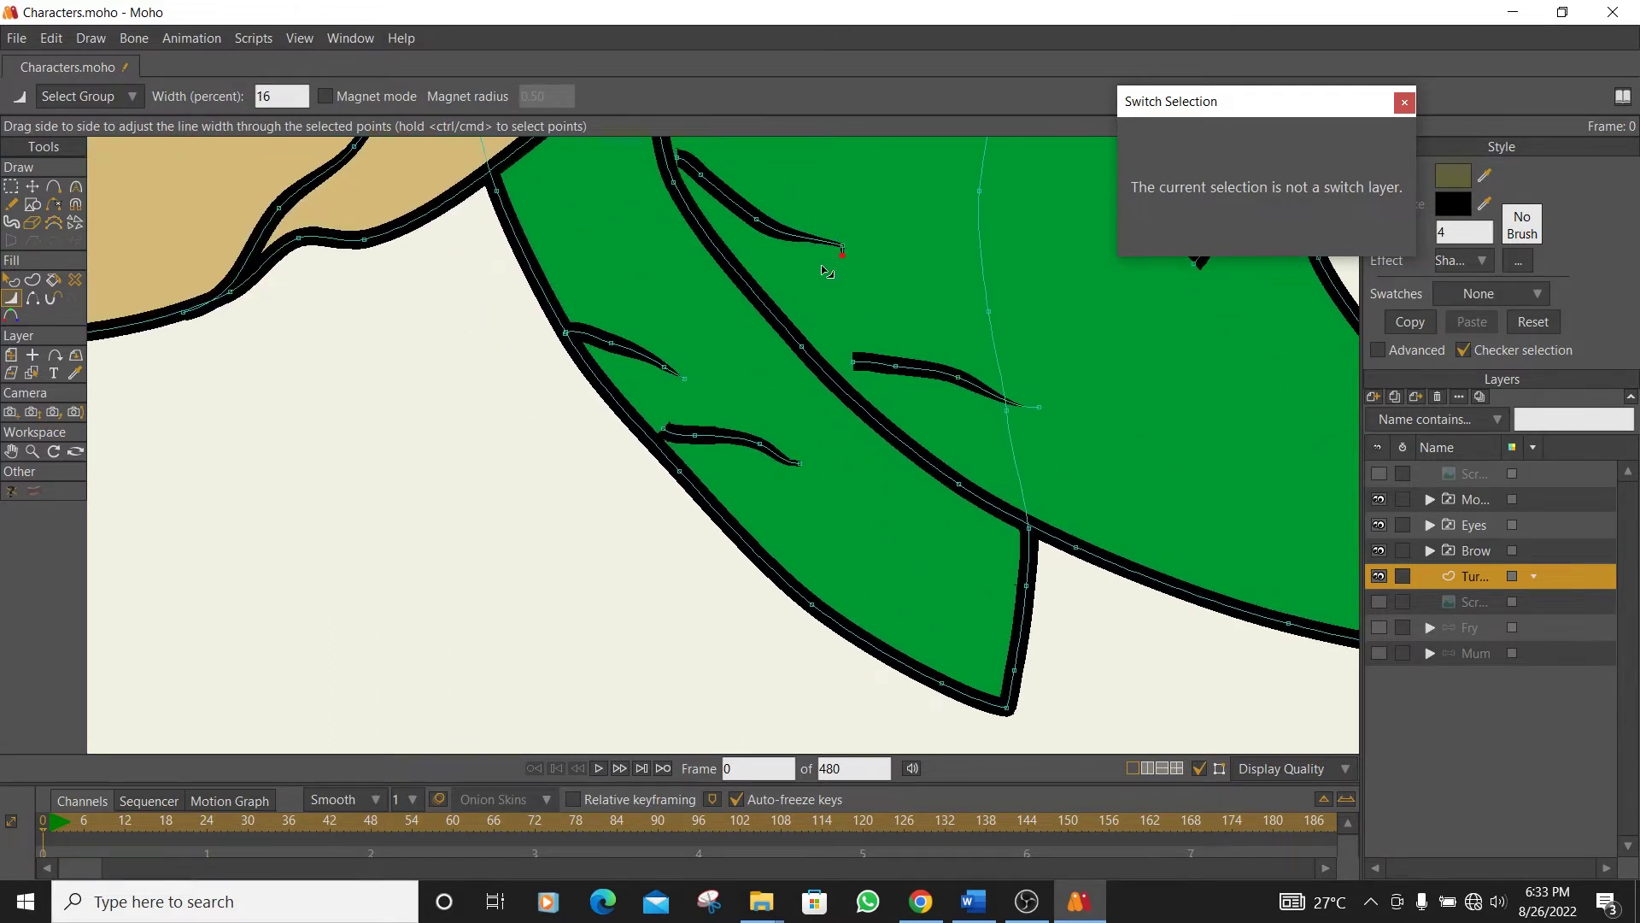
- Attach the starts of the rear flipper wrinkles to the flipper outlines and extend the tip of the near flipper's upper wrinkle
left_click(32, 186)
left_click_drag(568, 334, 564, 329)
mouse_move(670, 436)
left_mouse_down()
mouse_move(656, 443)
mouse_move(810, 480)
mouse_move(853, 376)
mouse_move(828, 381)
mouse_move(904, 383)
mouse_move(1050, 438)
mouse_move(956, 425)
mouse_move(913, 395)
left_mouse_up()
mouse_move(841, 269)
left_mouse_down()
mouse_move(900, 365)
mouse_move(929, 353)
mouse_move(915, 350)
left_mouse_up()
- Smooth the tip of the near rear flipper's upper wrinkle and reposition its points so it starts on the outline
left_click(84, 186)
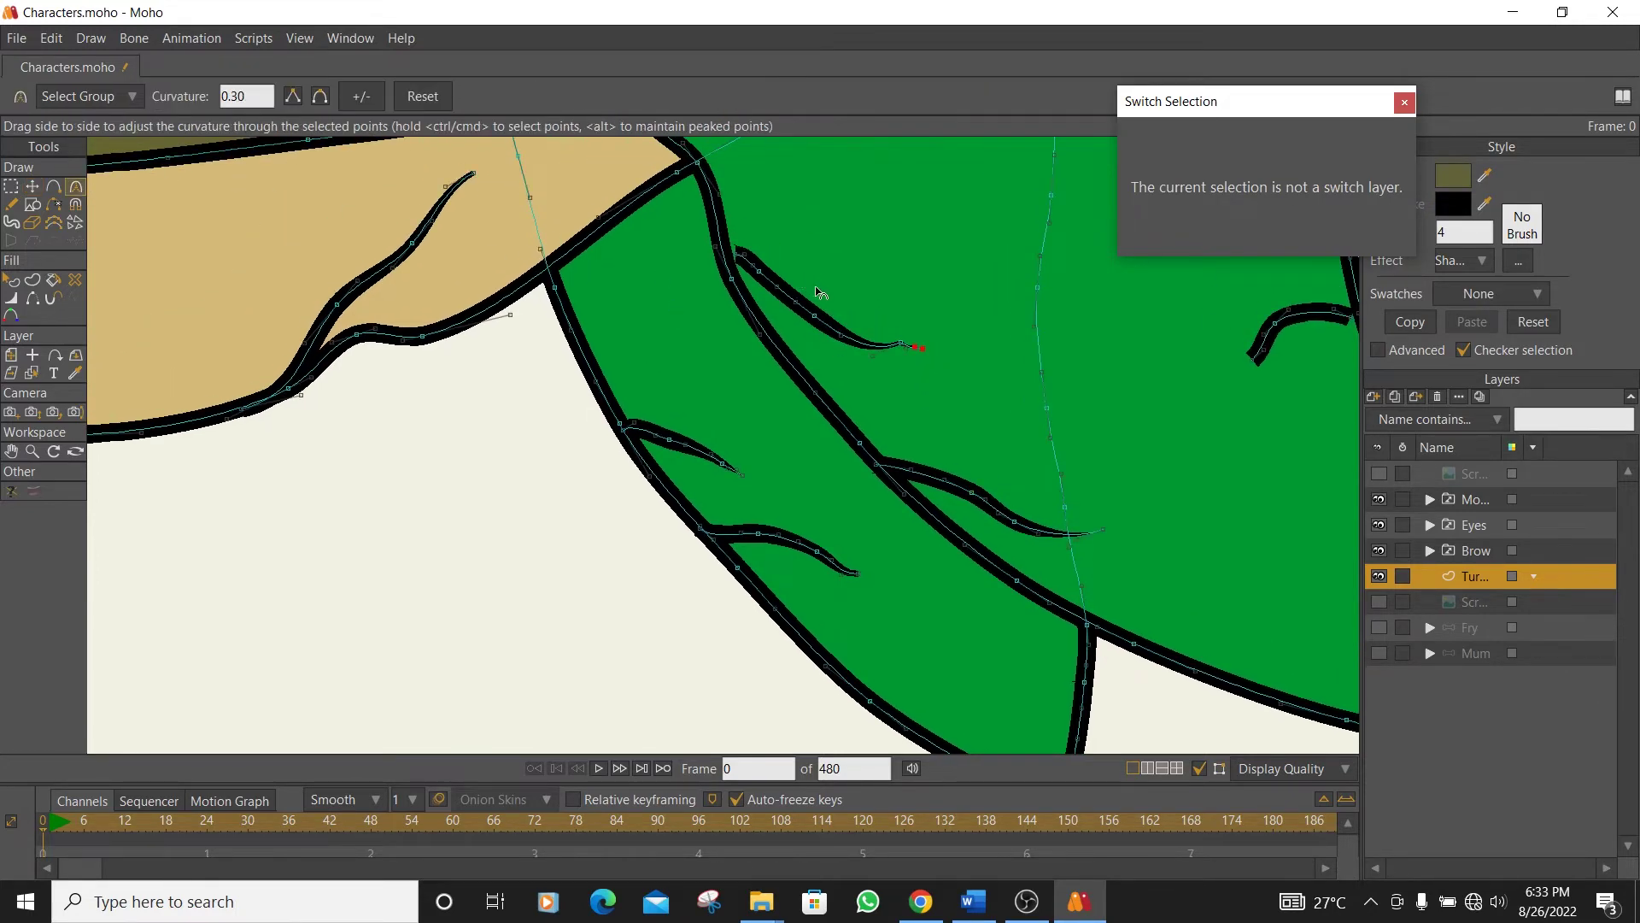
scroll(840, 308, "up", 3)
mouse_move(916, 400)
left_mouse_down()
mouse_move(889, 376)
mouse_move(976, 372)
left_mouse_up()
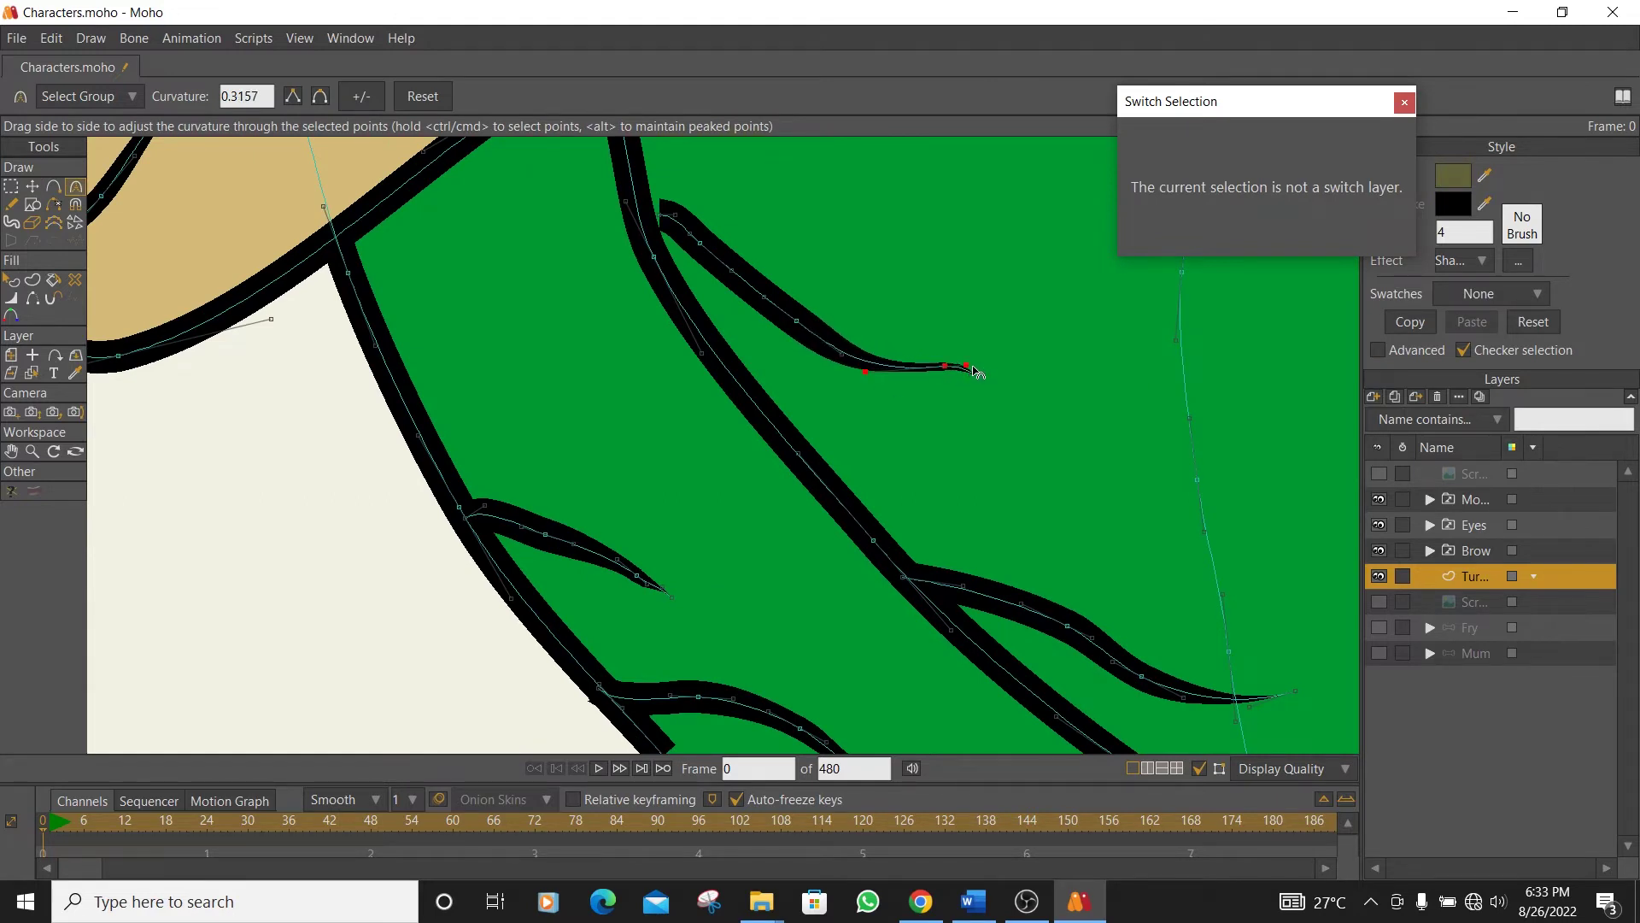
left_click(33, 186)
left_click(639, 209)
left_click_drag(697, 246, 714, 246)
left_click_drag(938, 359, 922, 353)
scroll(918, 353, "down", 2)
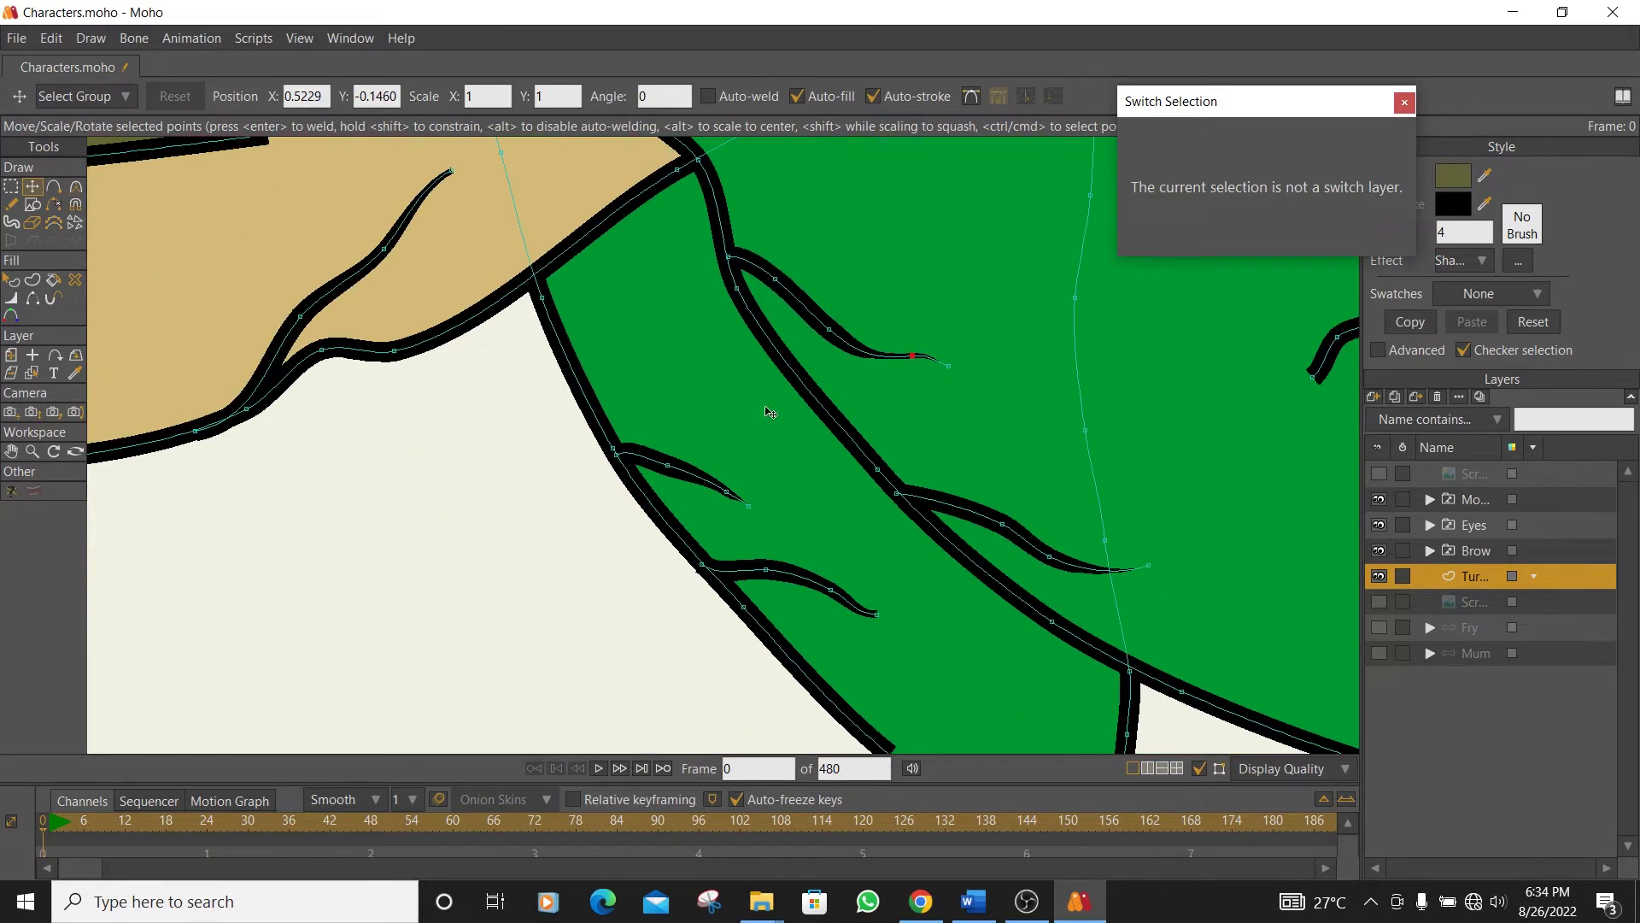
- Adjust the curvature where the far rear flipper's upper wrinkle meets the outline, and lengthen the wrinkle's tip
left_click(616, 450)
left_click(75, 186)
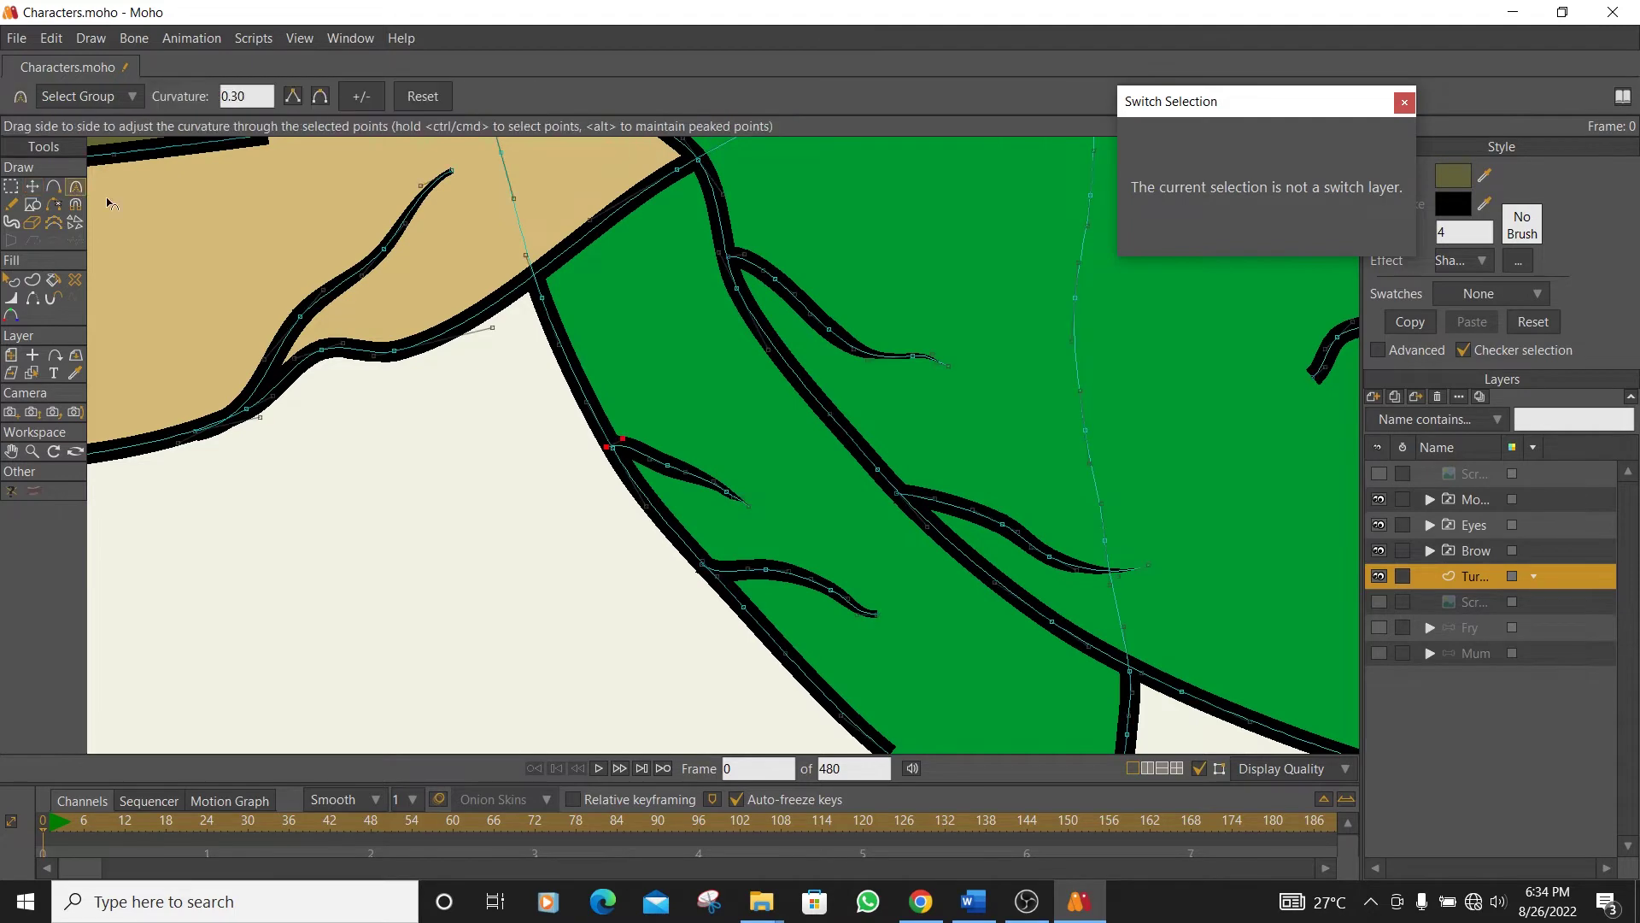
scroll(711, 453, "up", 2)
mouse_move(545, 429)
left_mouse_down()
mouse_move(538, 465)
mouse_move(492, 424)
left_mouse_up()
left_click(34, 186)
left_click_drag(621, 478, 626, 464)
left_click_drag(794, 558, 818, 571)
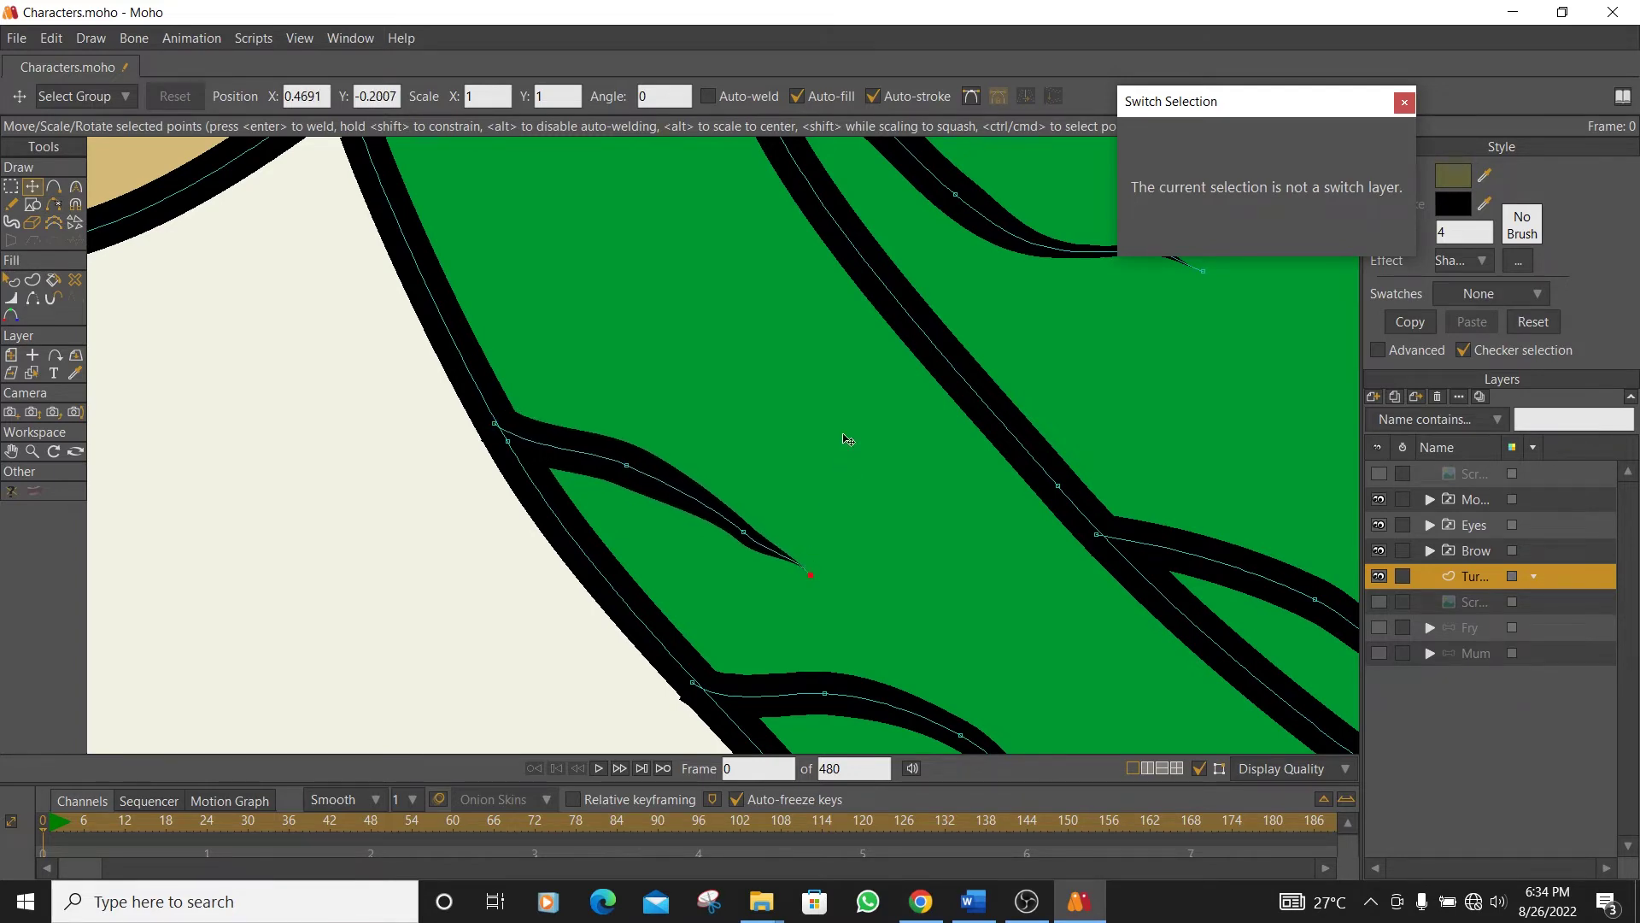
- Attach the wrinkle on the near rear flipper's back edge to the outline and taper the open ends of both back-edge wrinkles
scroll(855, 419, "down", 5)
mouse_move(1173, 359)
left_mouse_down()
mouse_move(1016, 279)
mouse_move(809, 352)
mouse_move(844, 319)
mouse_move(894, 322)
left_mouse_up()
scroll(1037, 277, "up", 1)
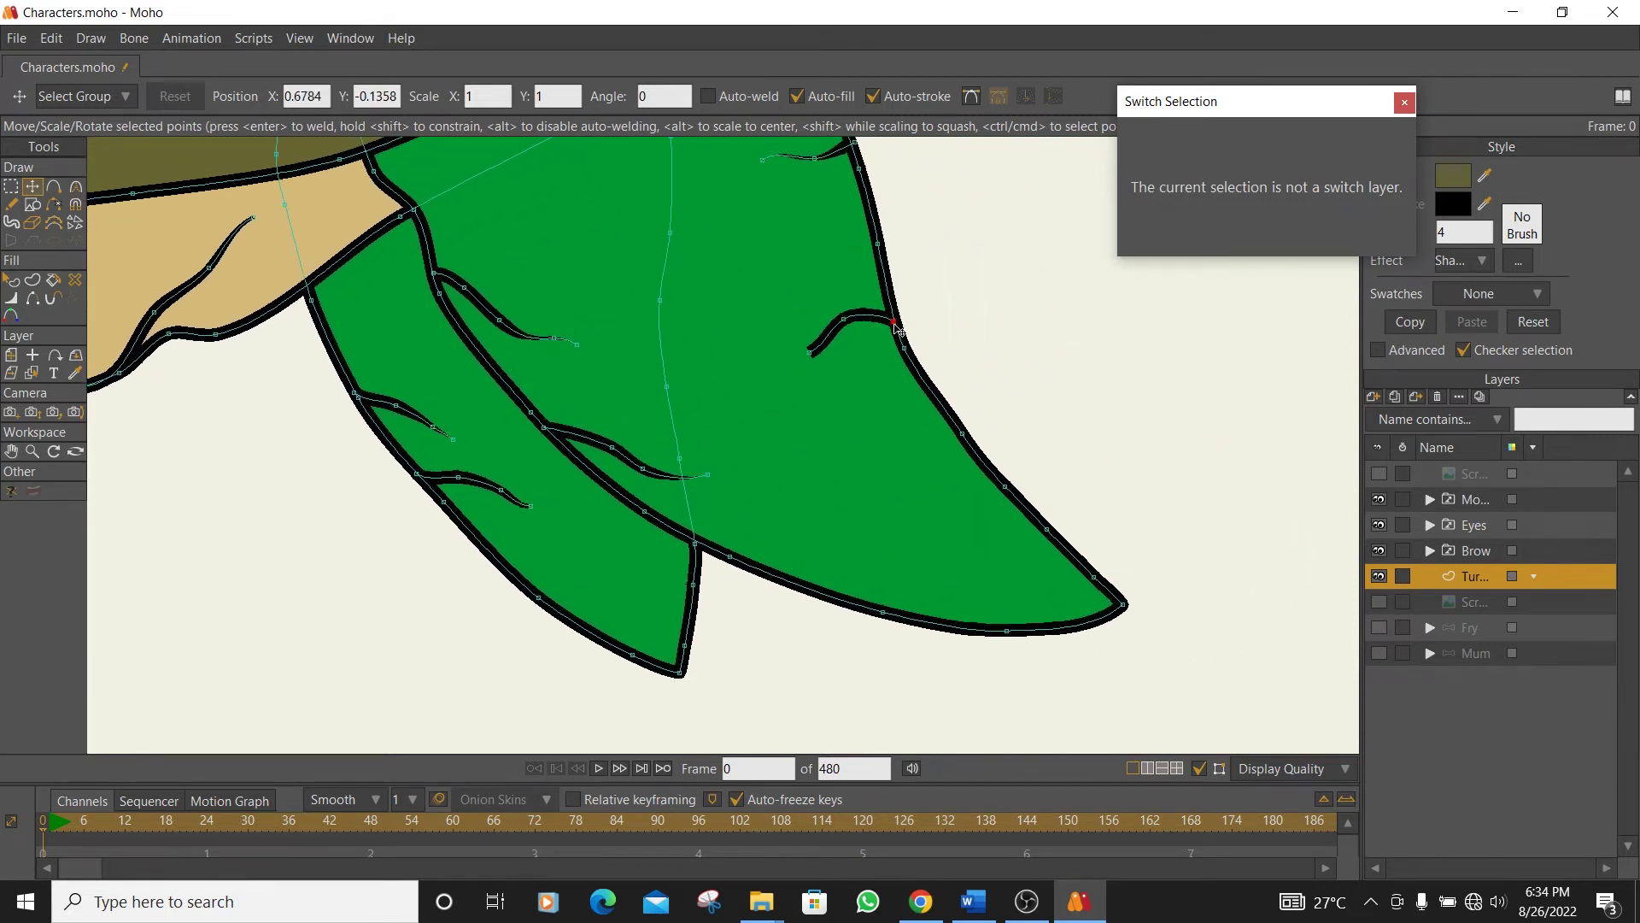
left_click(78, 193)
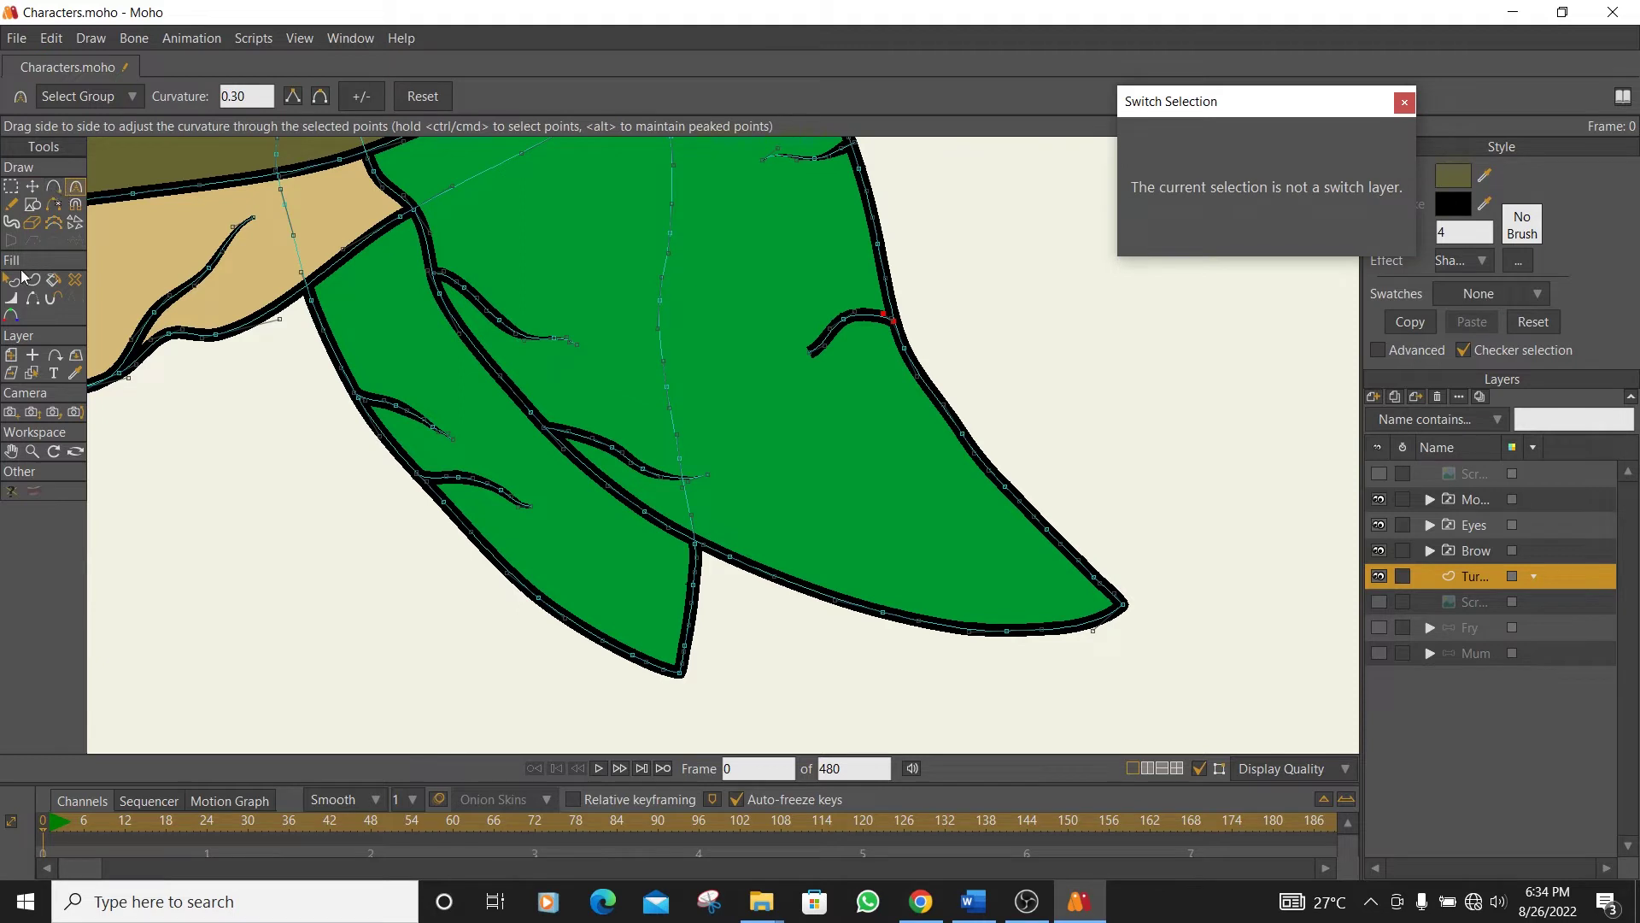
left_click(12, 297)
left_click_drag(812, 352, 772, 354)
left_click_drag(825, 185, 748, 161)
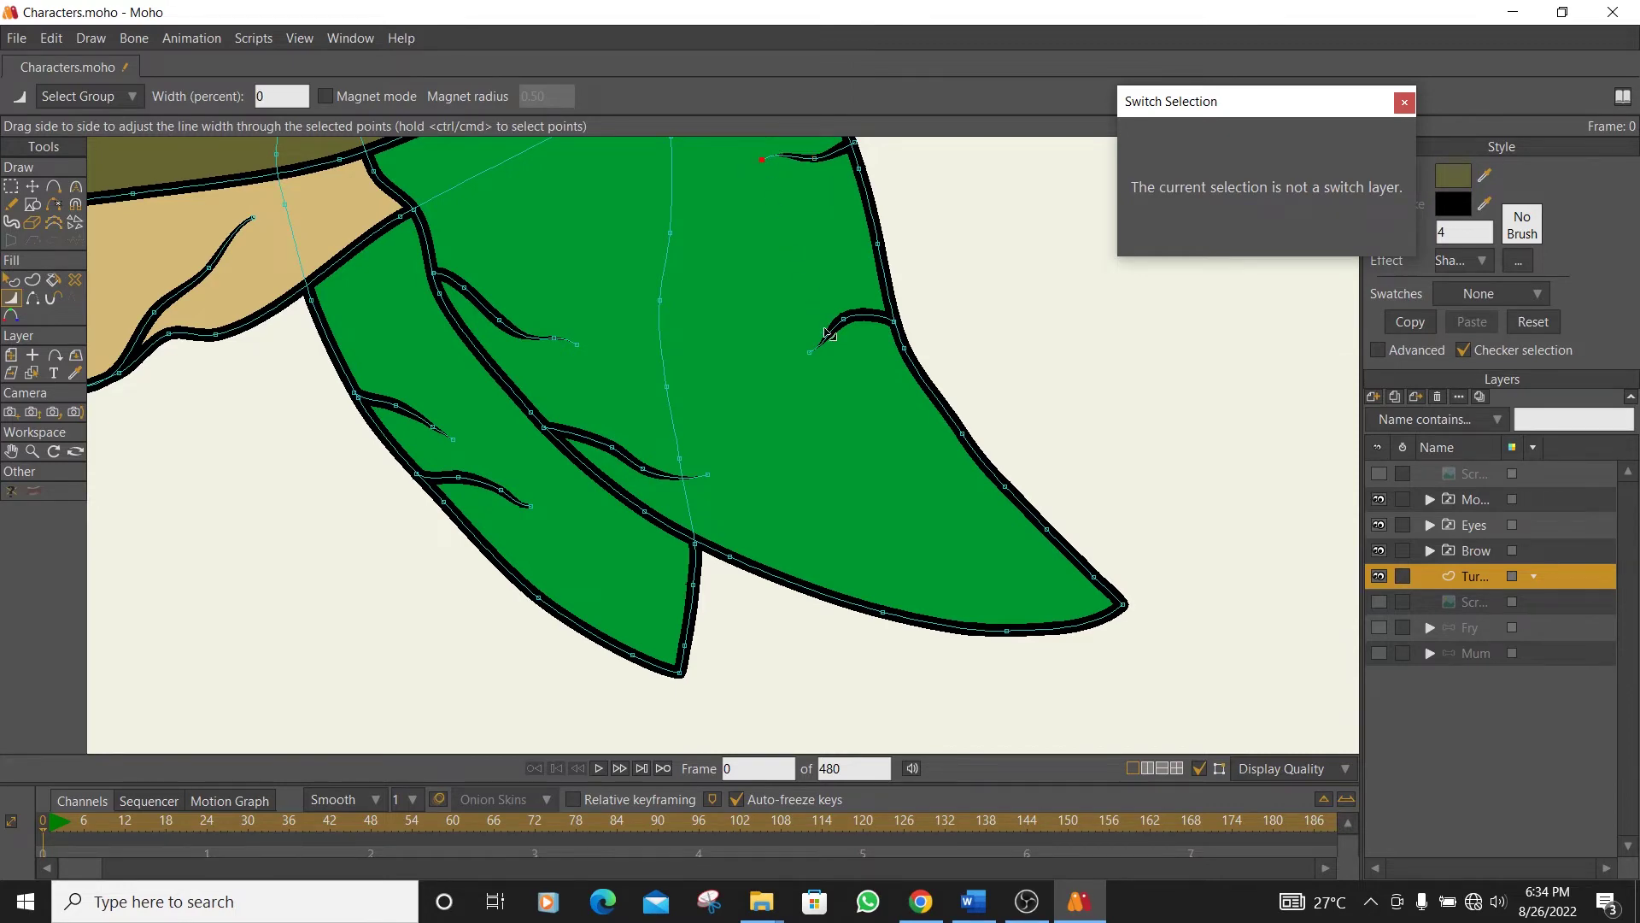
- Move the lowest wrinkle on the near front flipper slightly farther down along the flipper's front edge
scroll(801, 350, "down", 5)
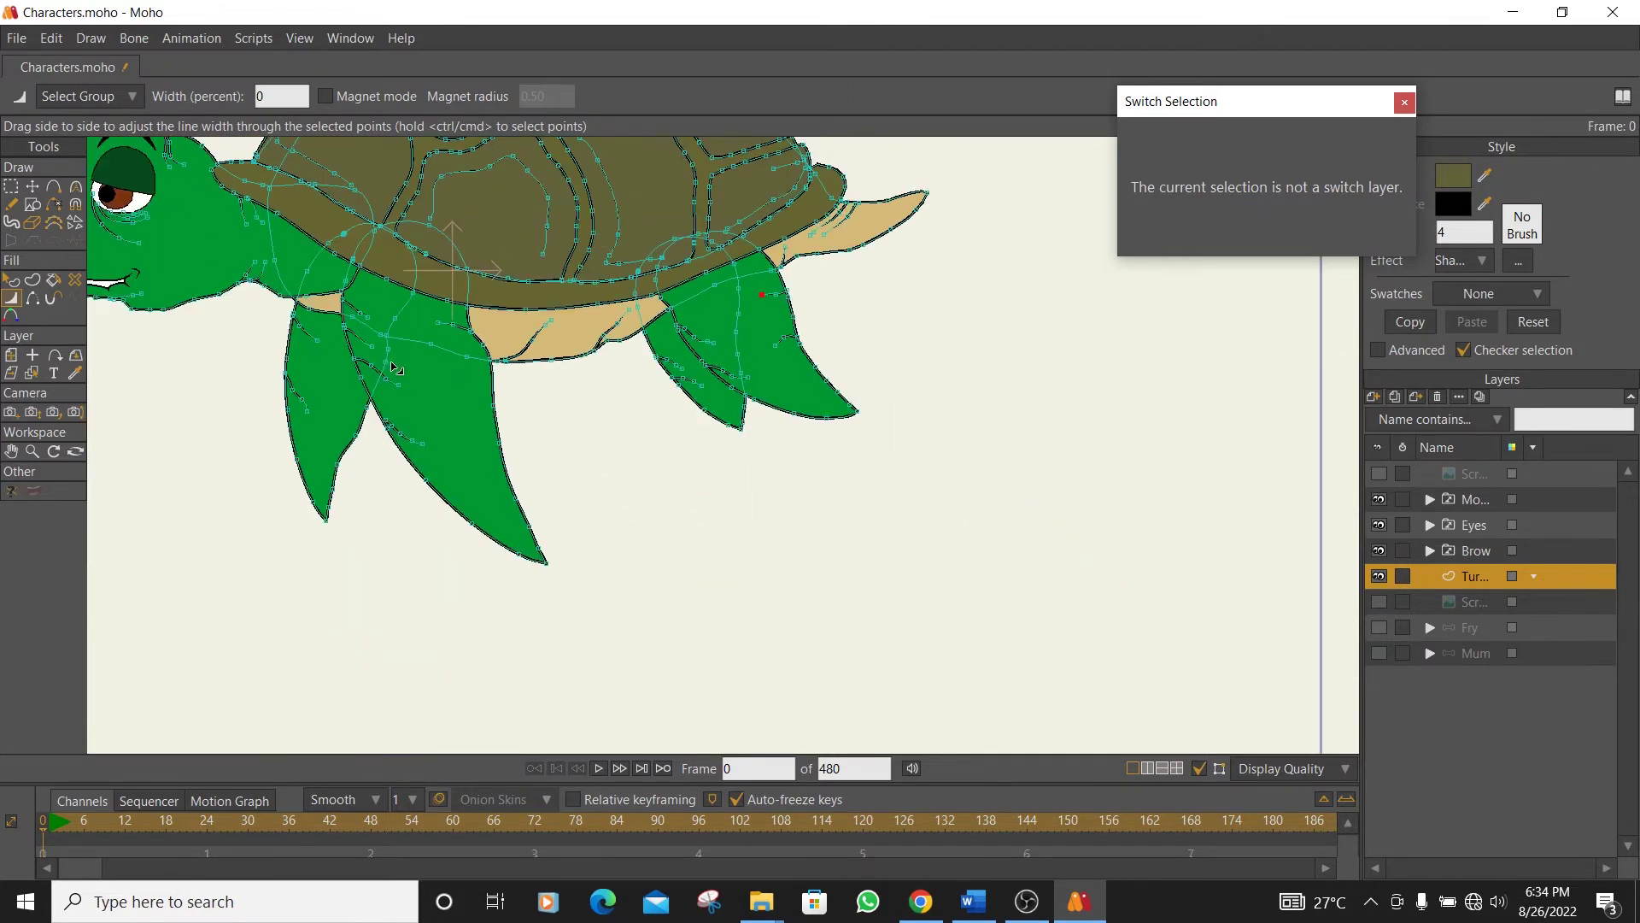
scroll(359, 384, "up", 3)
left_click(32, 186)
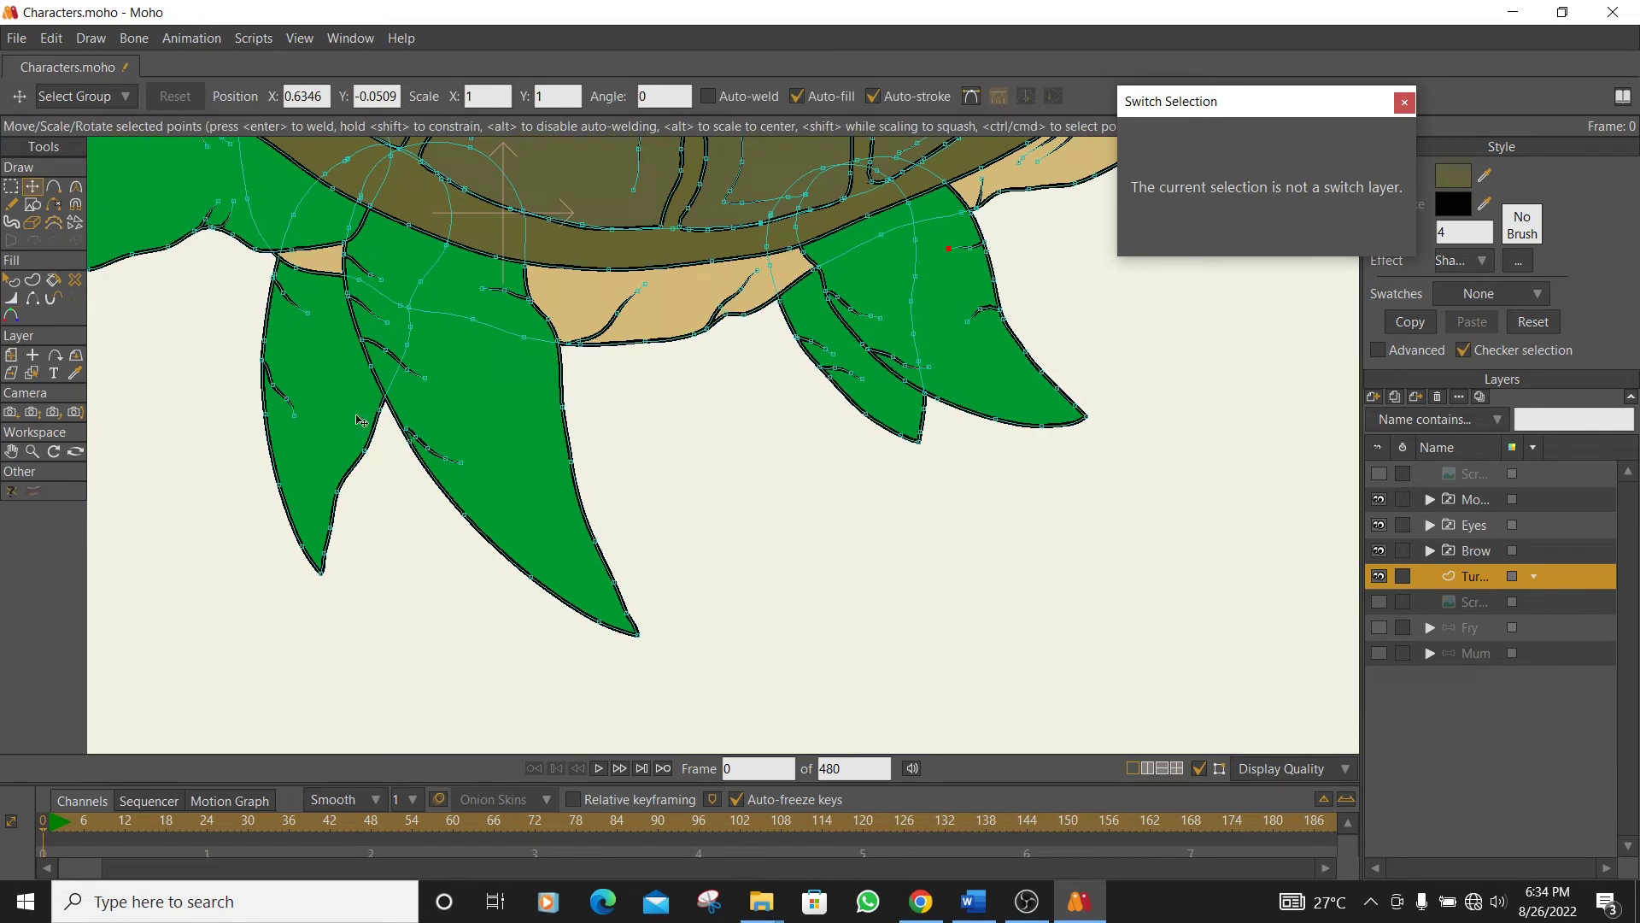
scroll(291, 361, "up", 3)
left_click_drag(364, 351, 510, 497)
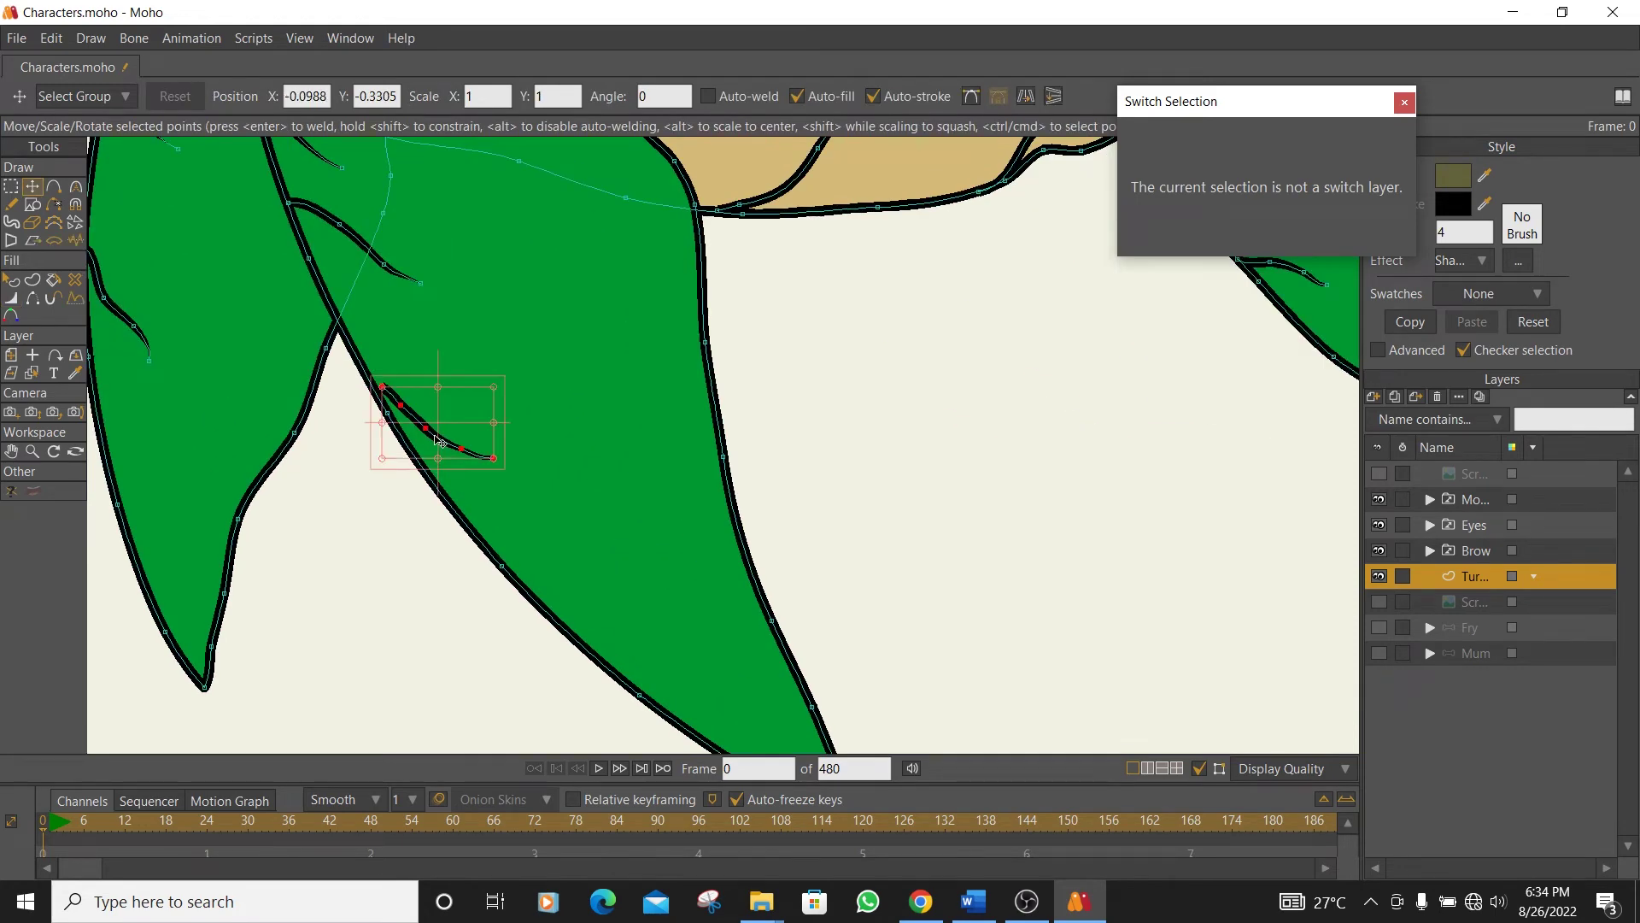
left_click_drag(439, 442, 480, 522)
scroll(512, 481, "down", 4)
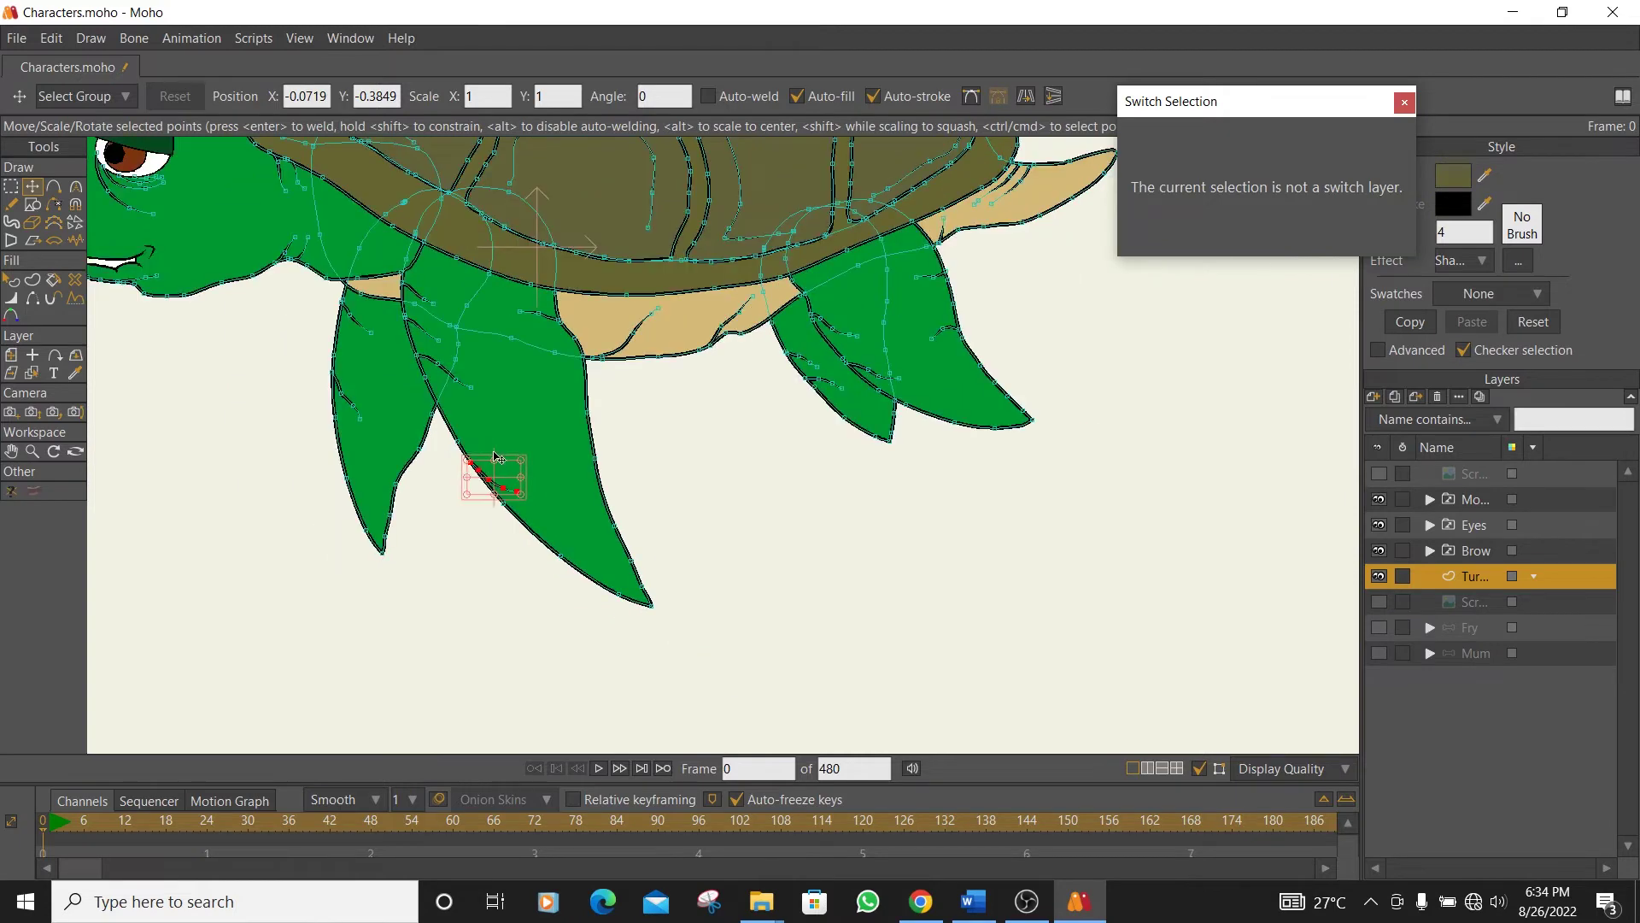
scroll(496, 457, "up", 5)
left_click_drag(509, 500, 486, 468)
scroll(288, 360, "down", 2)
- Duplicate the lower wrinkle on the far front flipper and place the copy between the two existing wrinkles on the outline
left_click_drag(290, 363, 416, 403)
scroll(418, 406, "up", 2)
scroll(511, 381, "up", 2)
double_click(470, 459)
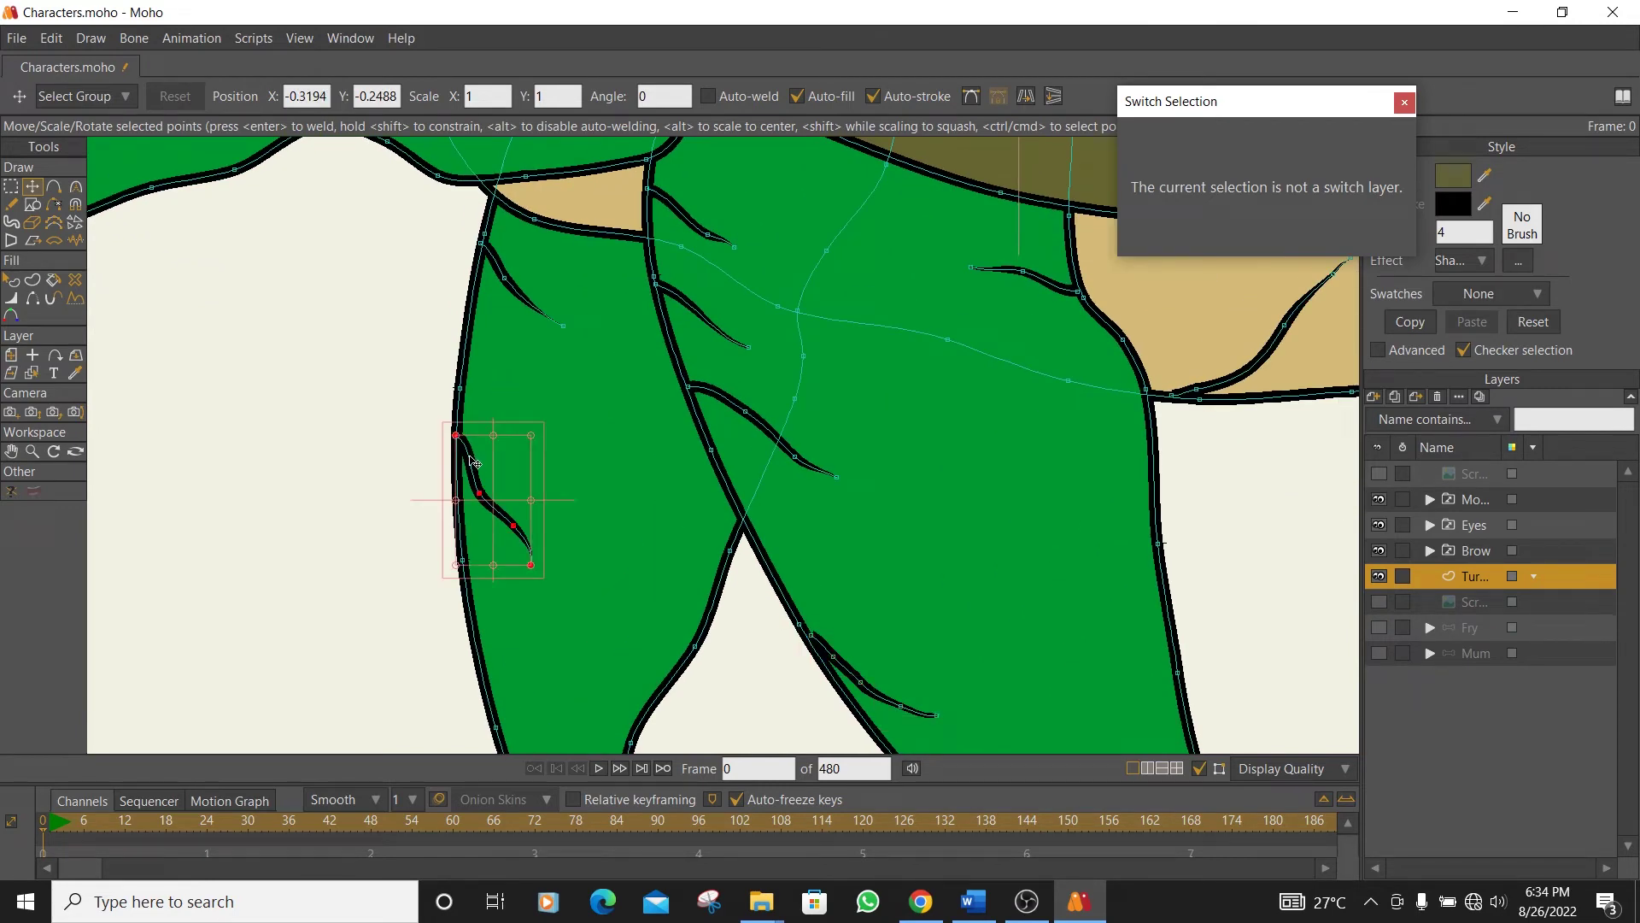
left_click_drag(472, 465, 490, 342)
scroll(736, 422, "down", 5)
scroll(743, 433, "up", 2)
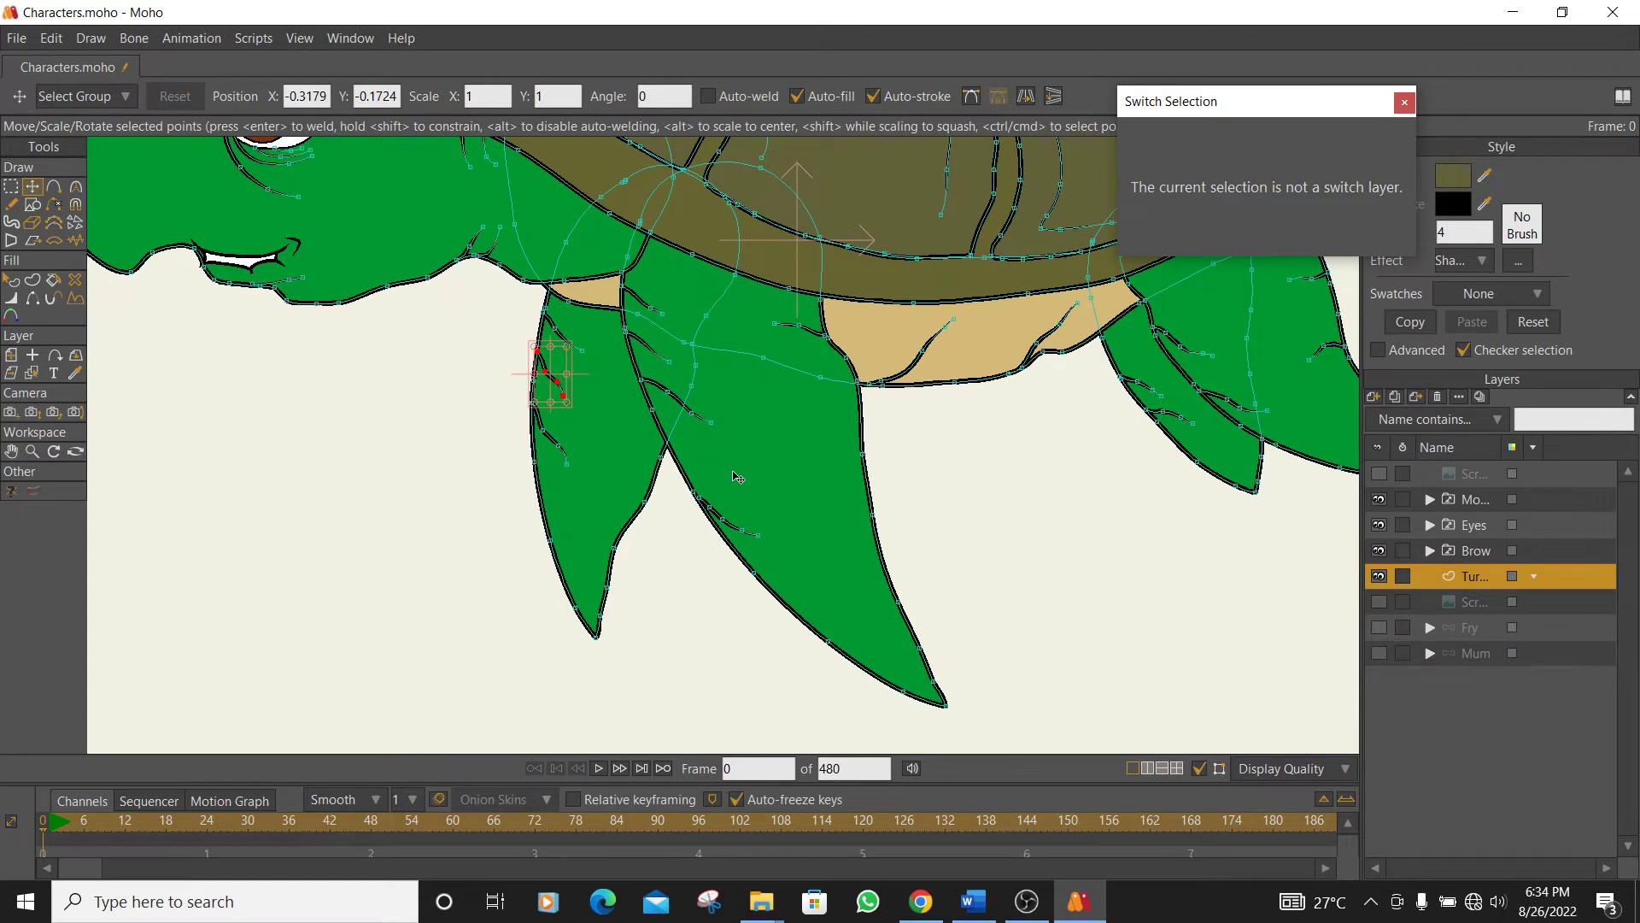
- Close the gap between the near rear flipper's upper wrinkle and the flipper outline by repositioning the points there
left_click_drag(736, 476, 629, 388)
scroll(1094, 295, "up", 3)
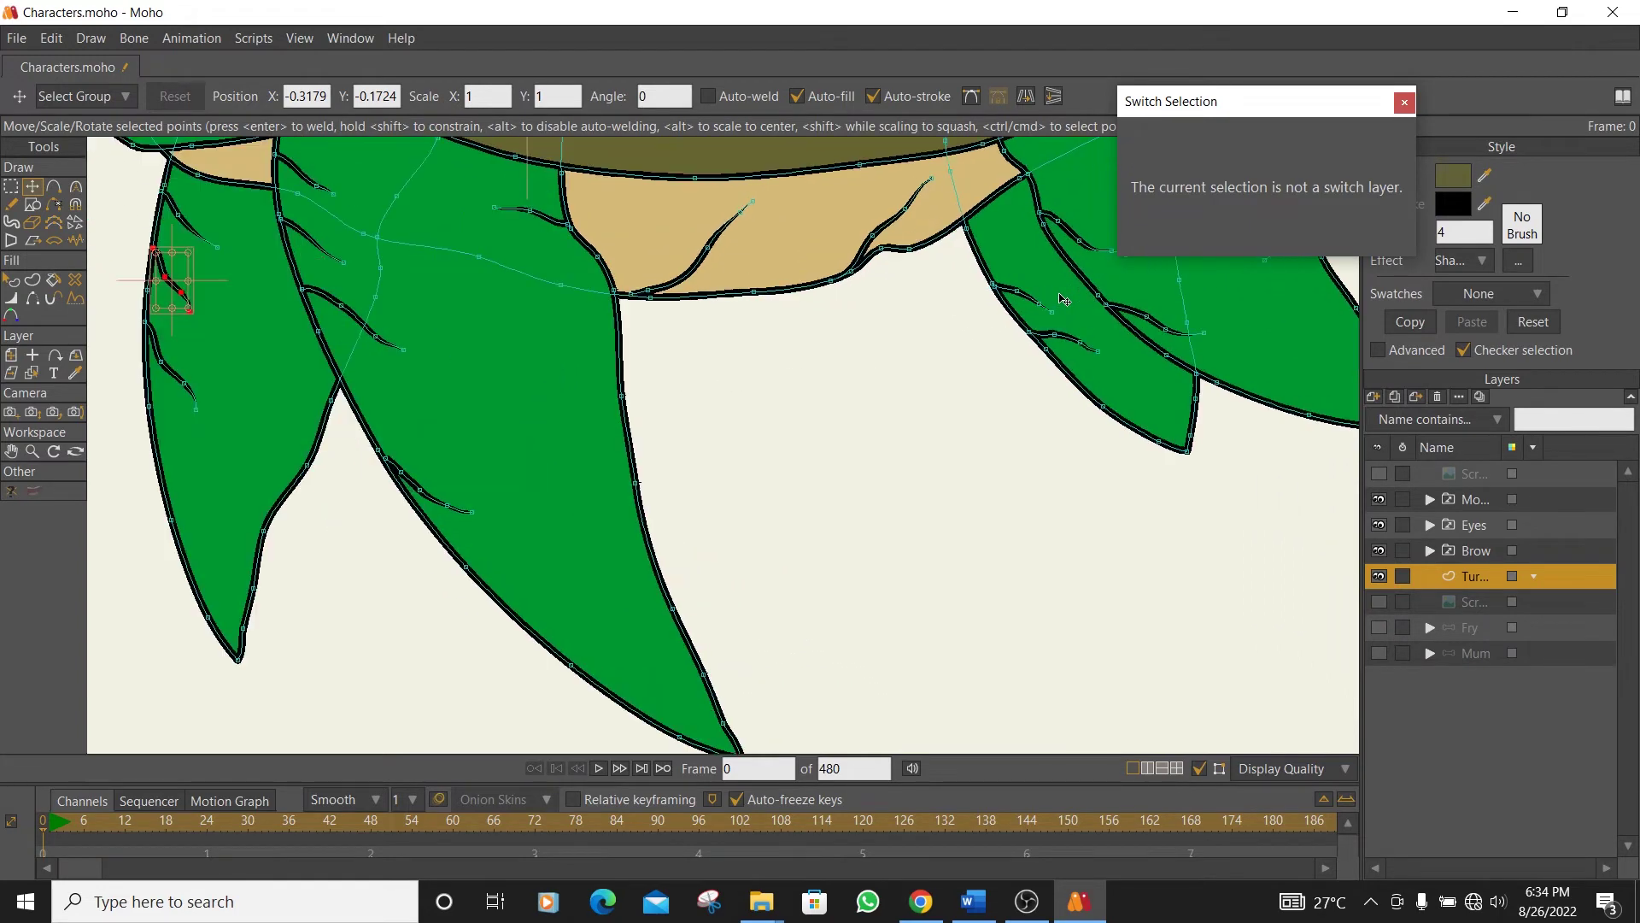
left_click_drag(837, 314, 816, 188)
left_click(849, 349)
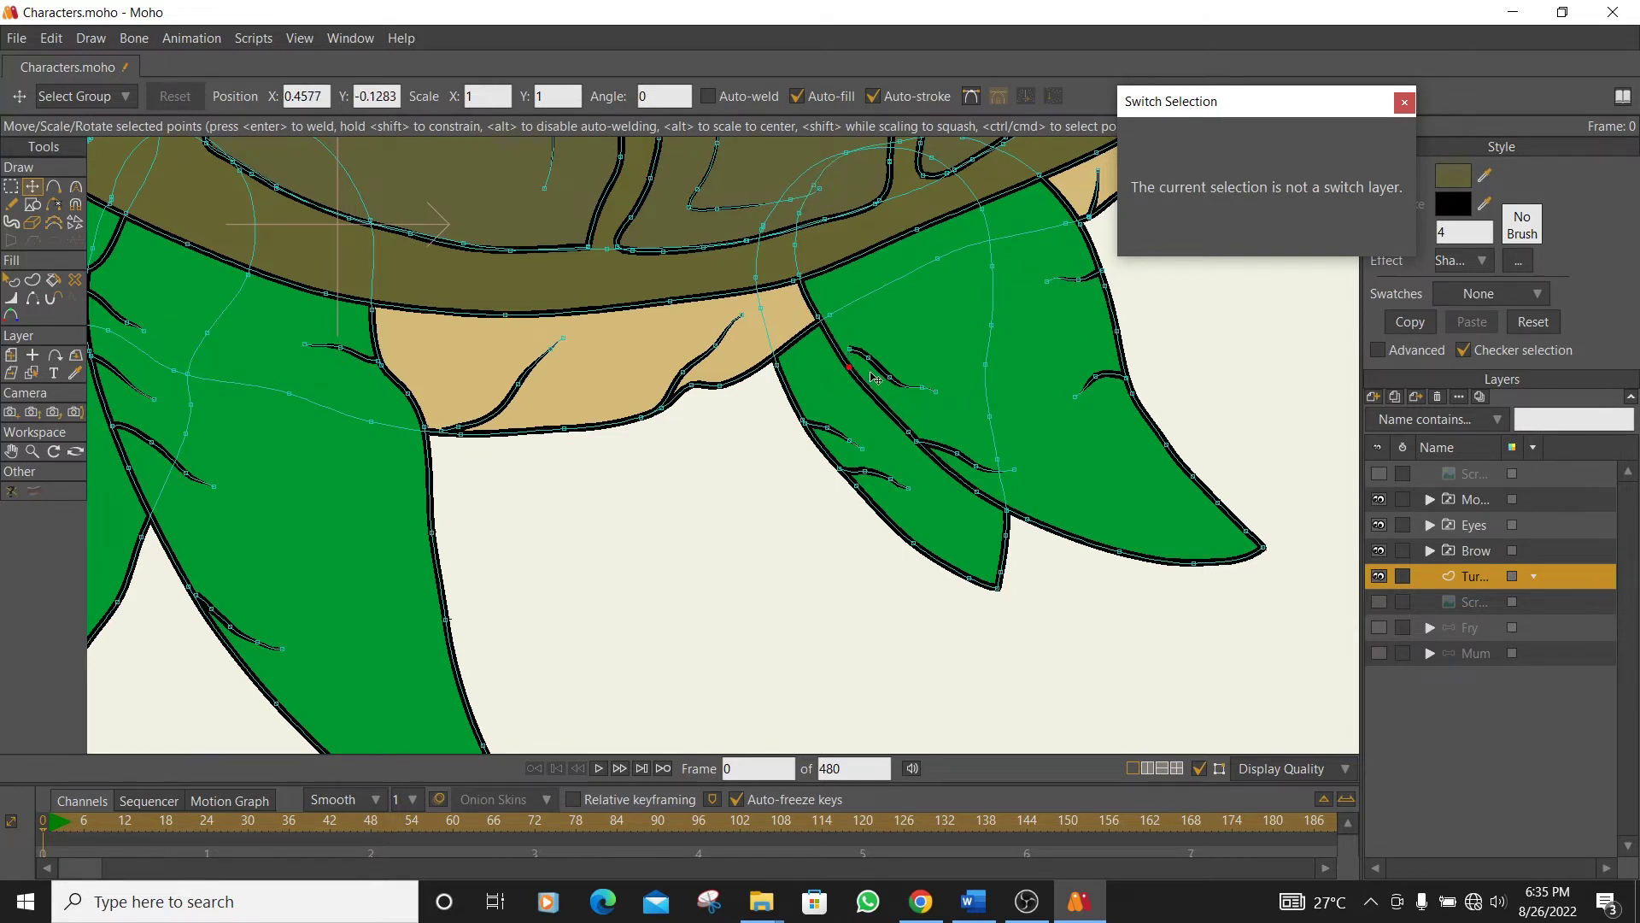
left_click_drag(846, 353, 844, 348)
scroll(844, 446, "up", 2)
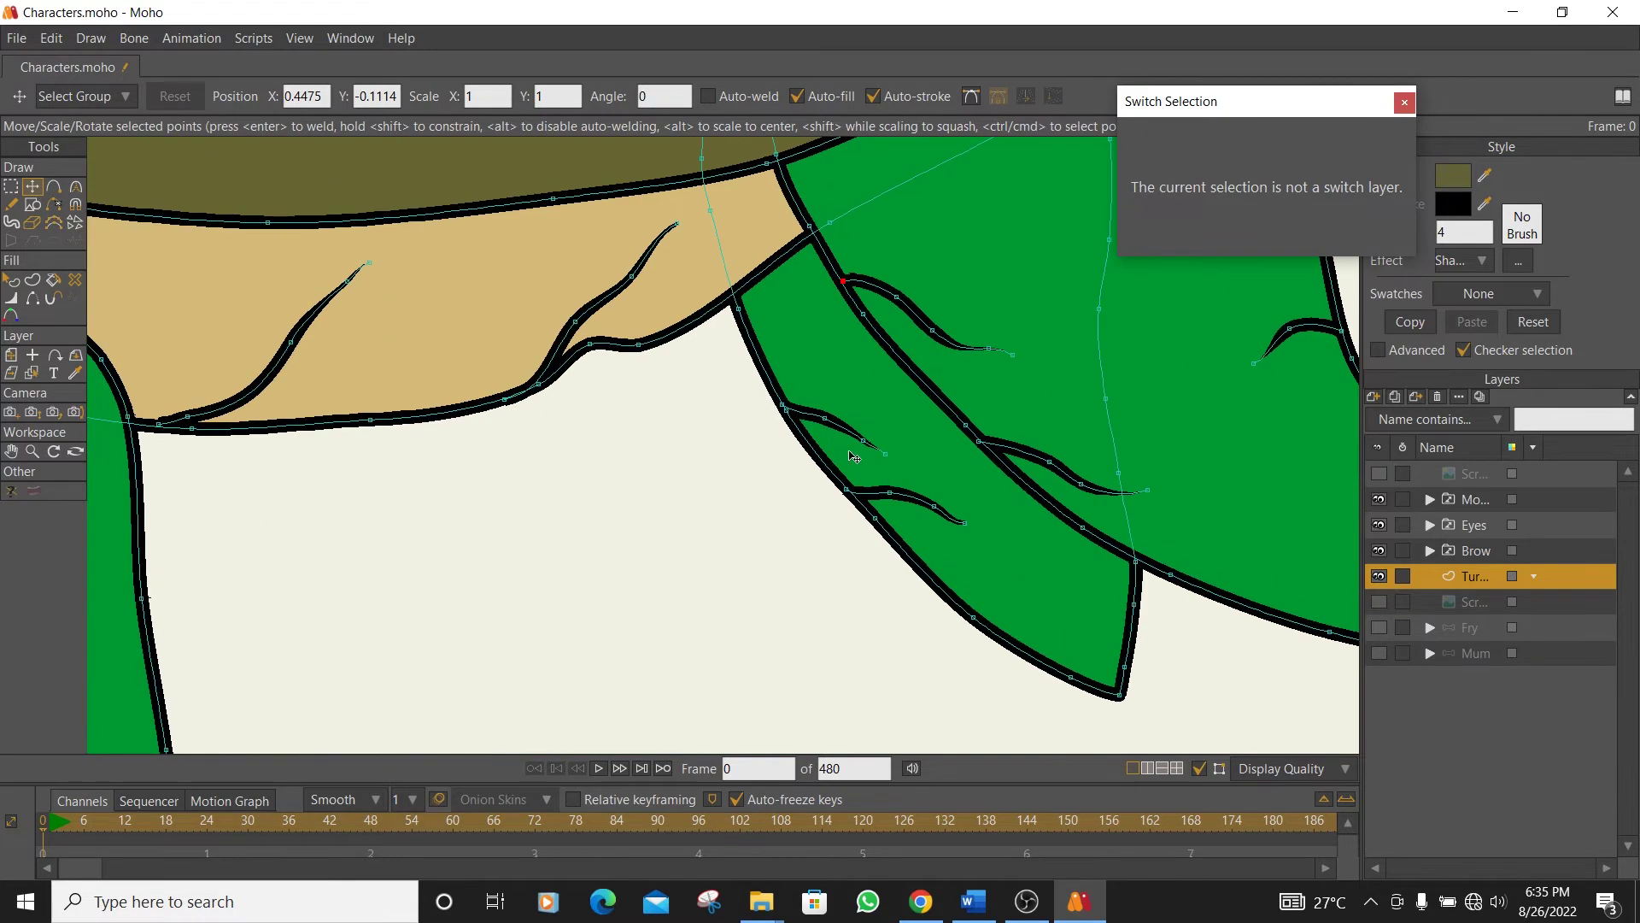
scroll(1074, 664, "down", 3)
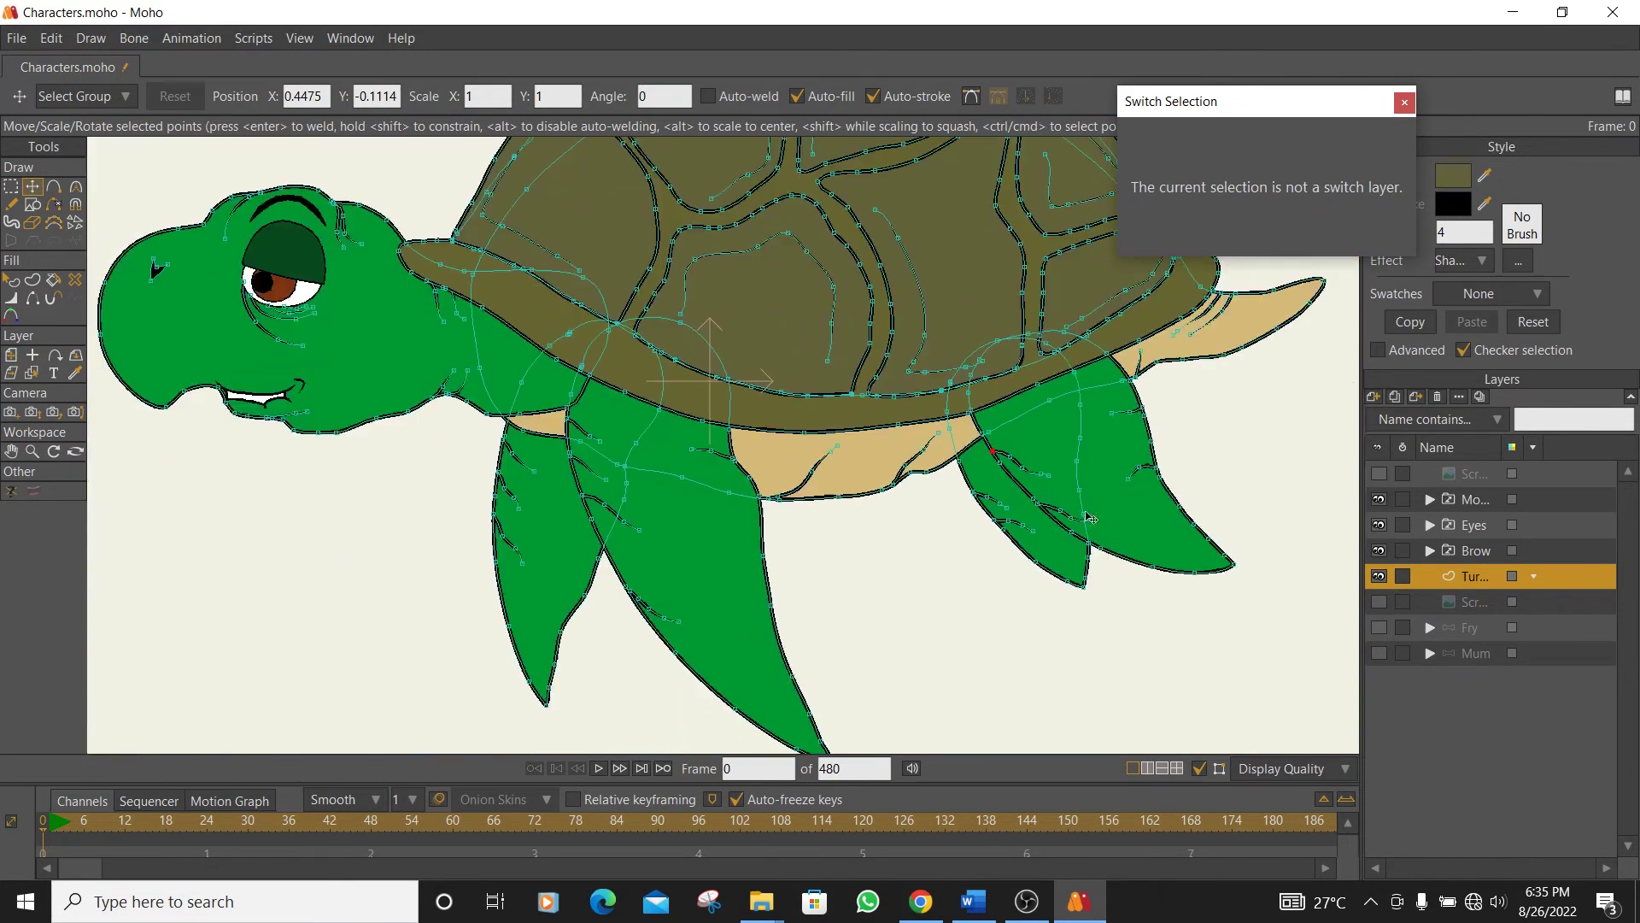
left_click_drag(686, 602, 593, 445)
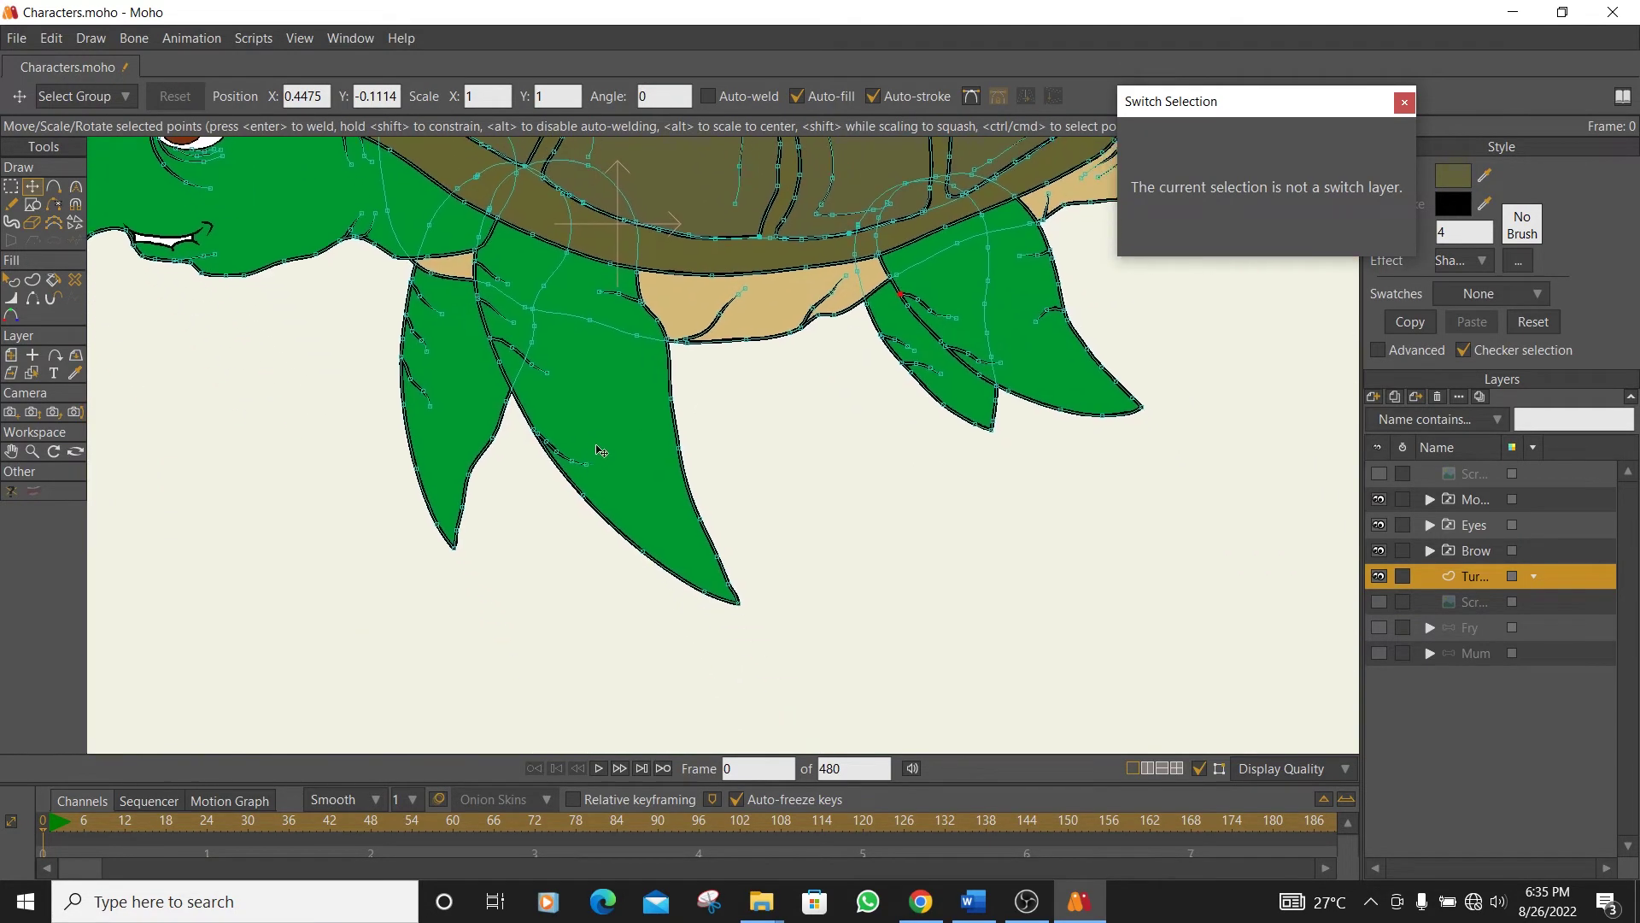
scroll(688, 465, "down", 2)
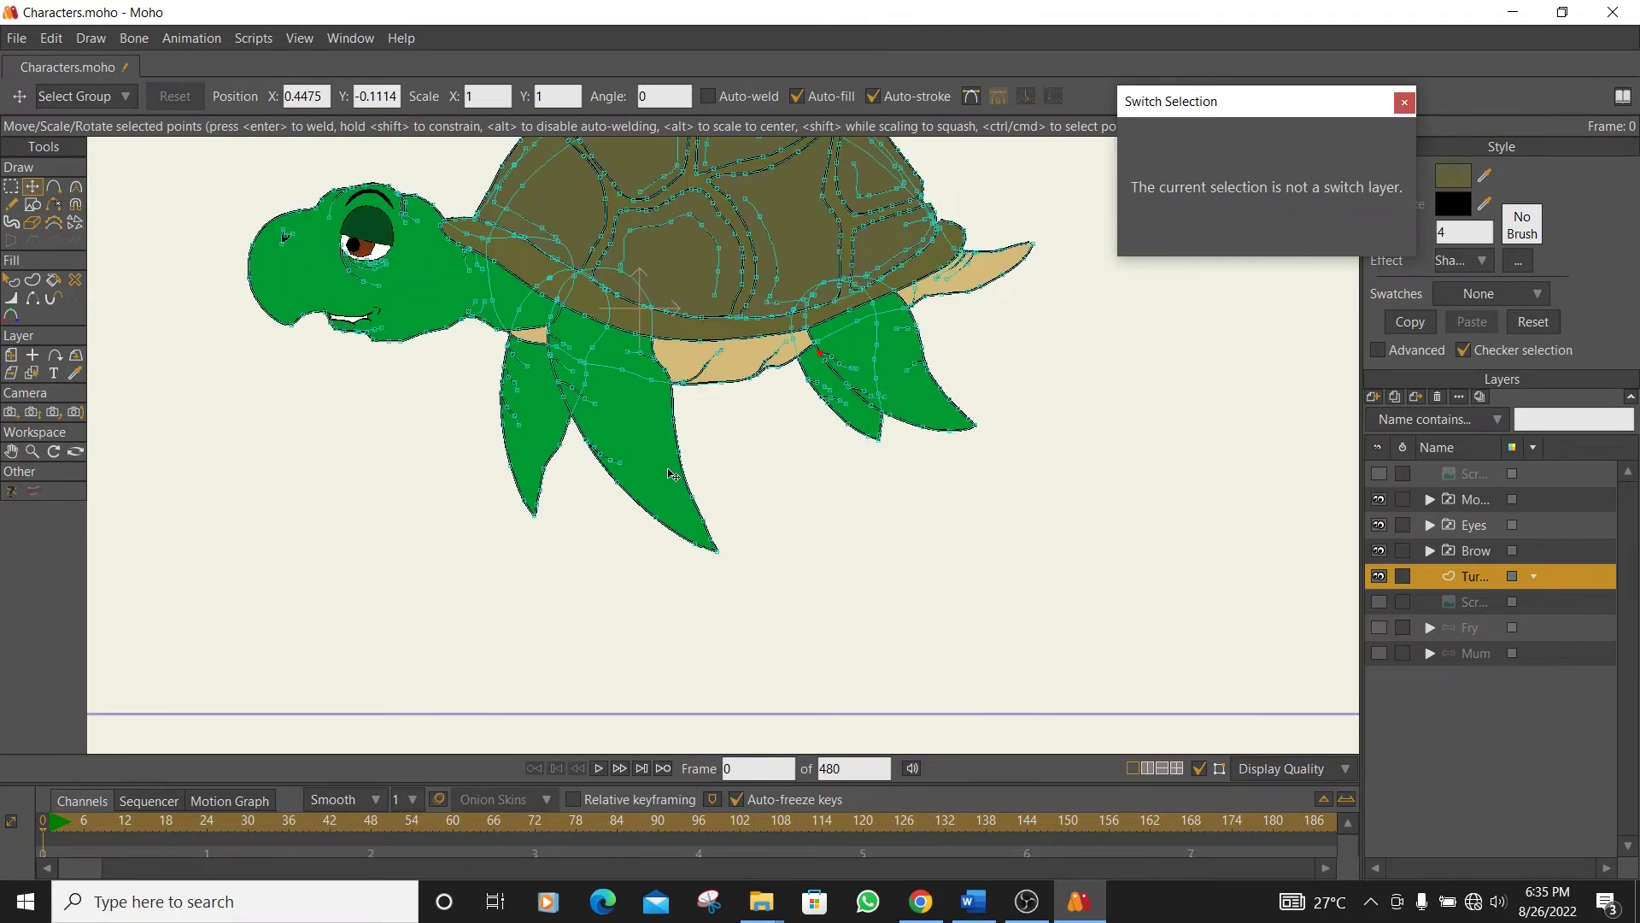
scroll(662, 472, "down", 1)
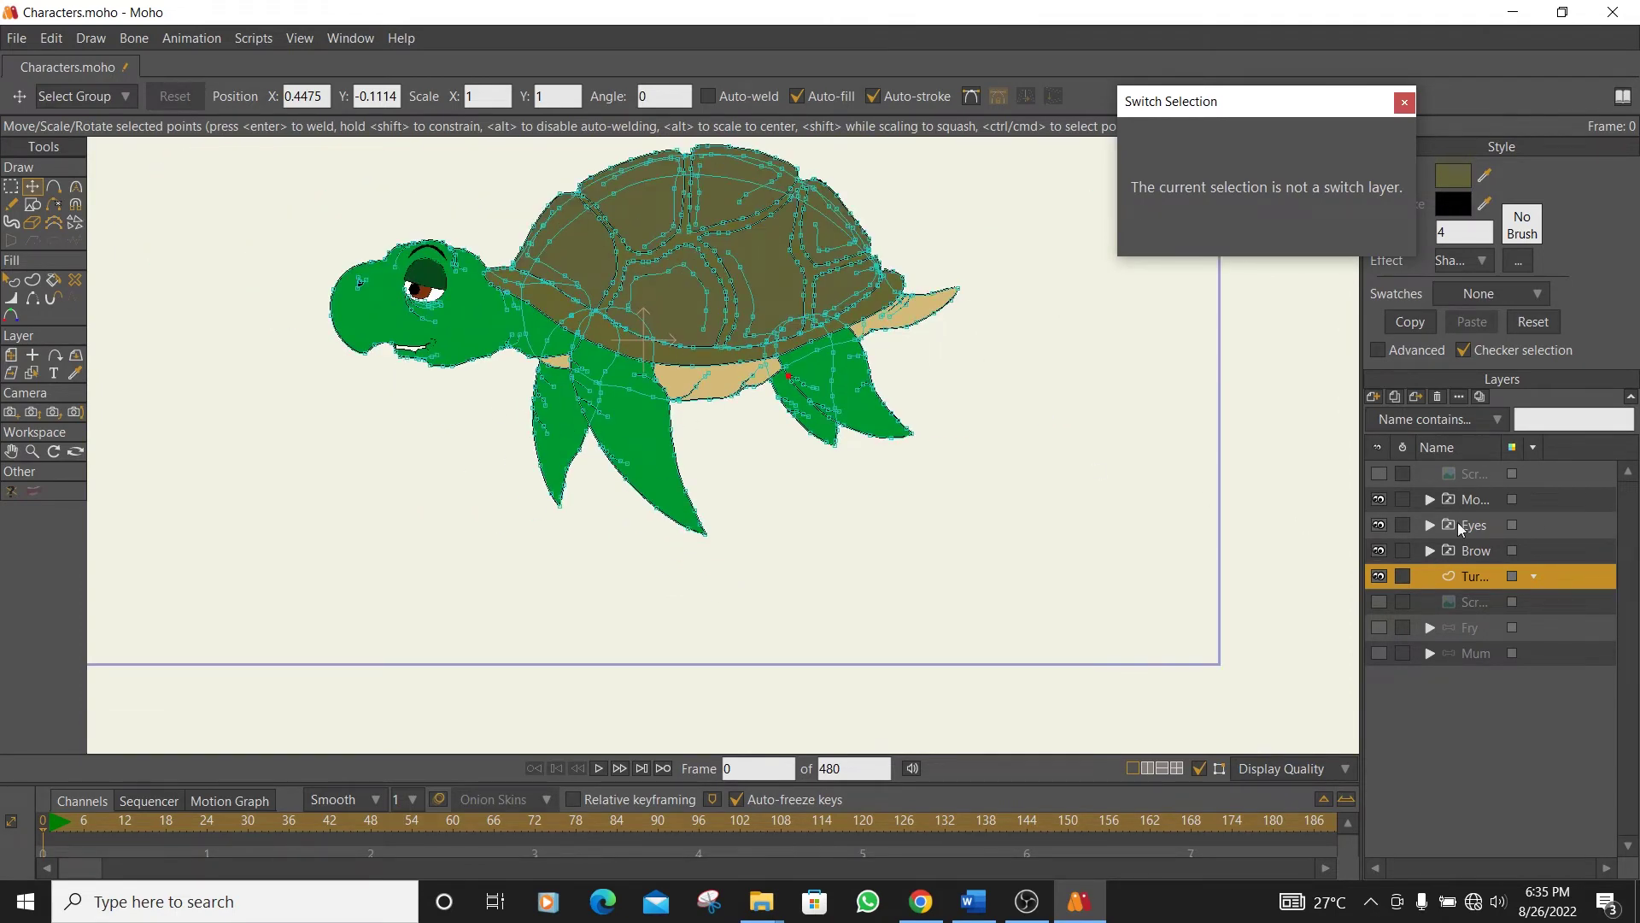
- Switch the Eyes layer to eyes Wide and the Brow layer to Brow up
left_click(1470, 603)
scroll(746, 434, "down", 2)
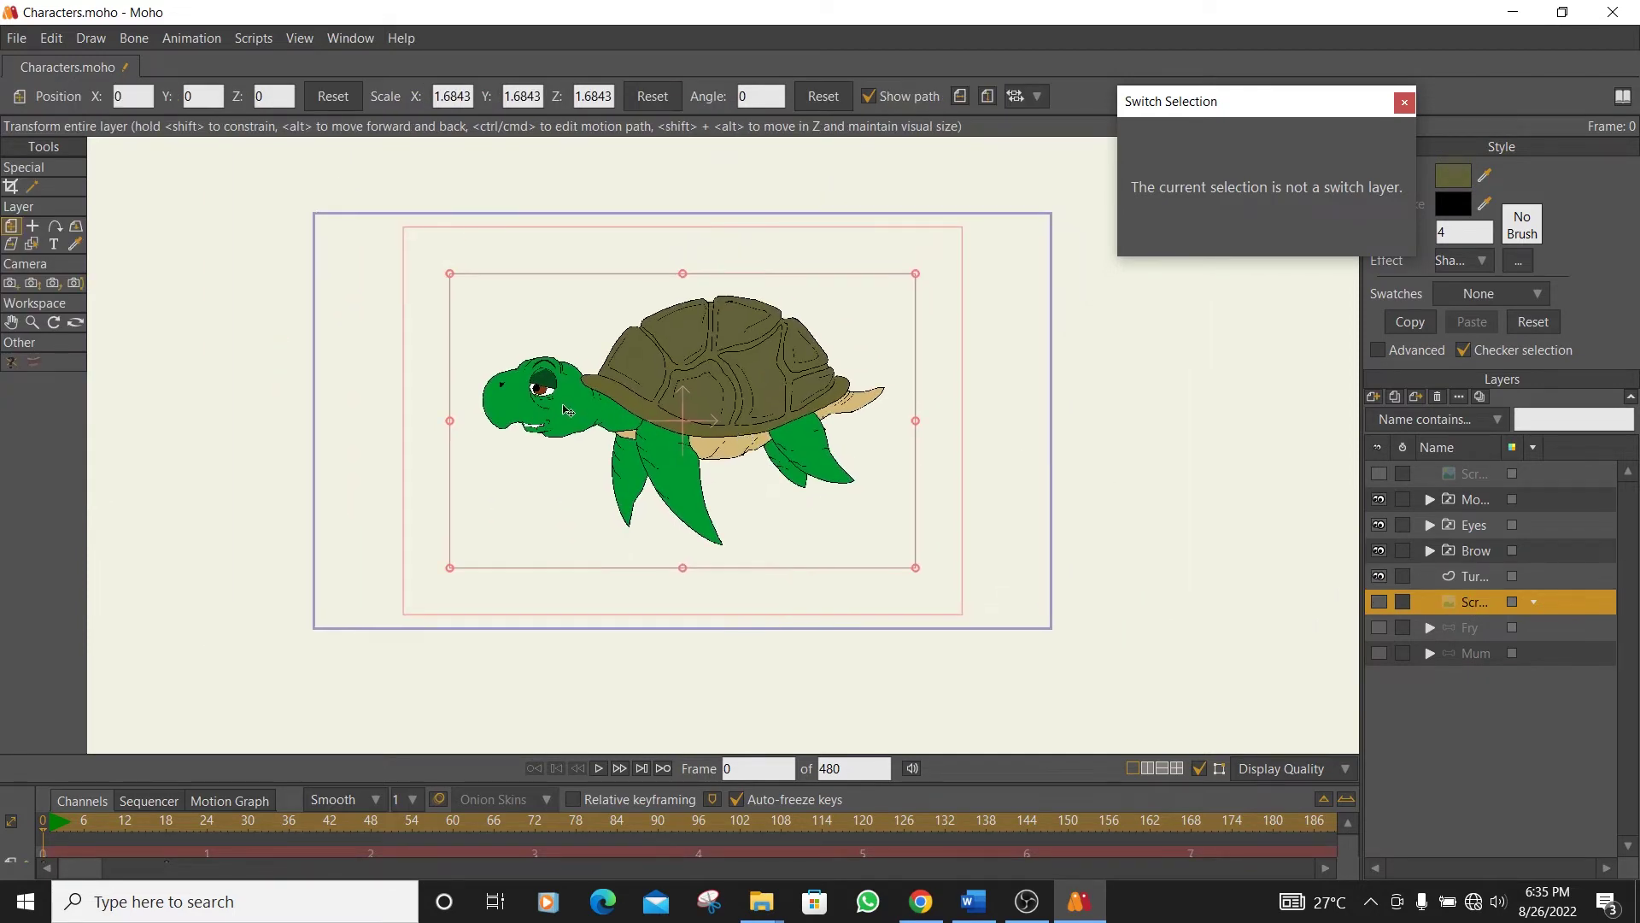
scroll(564, 410, "up", 2)
left_click(1475, 525)
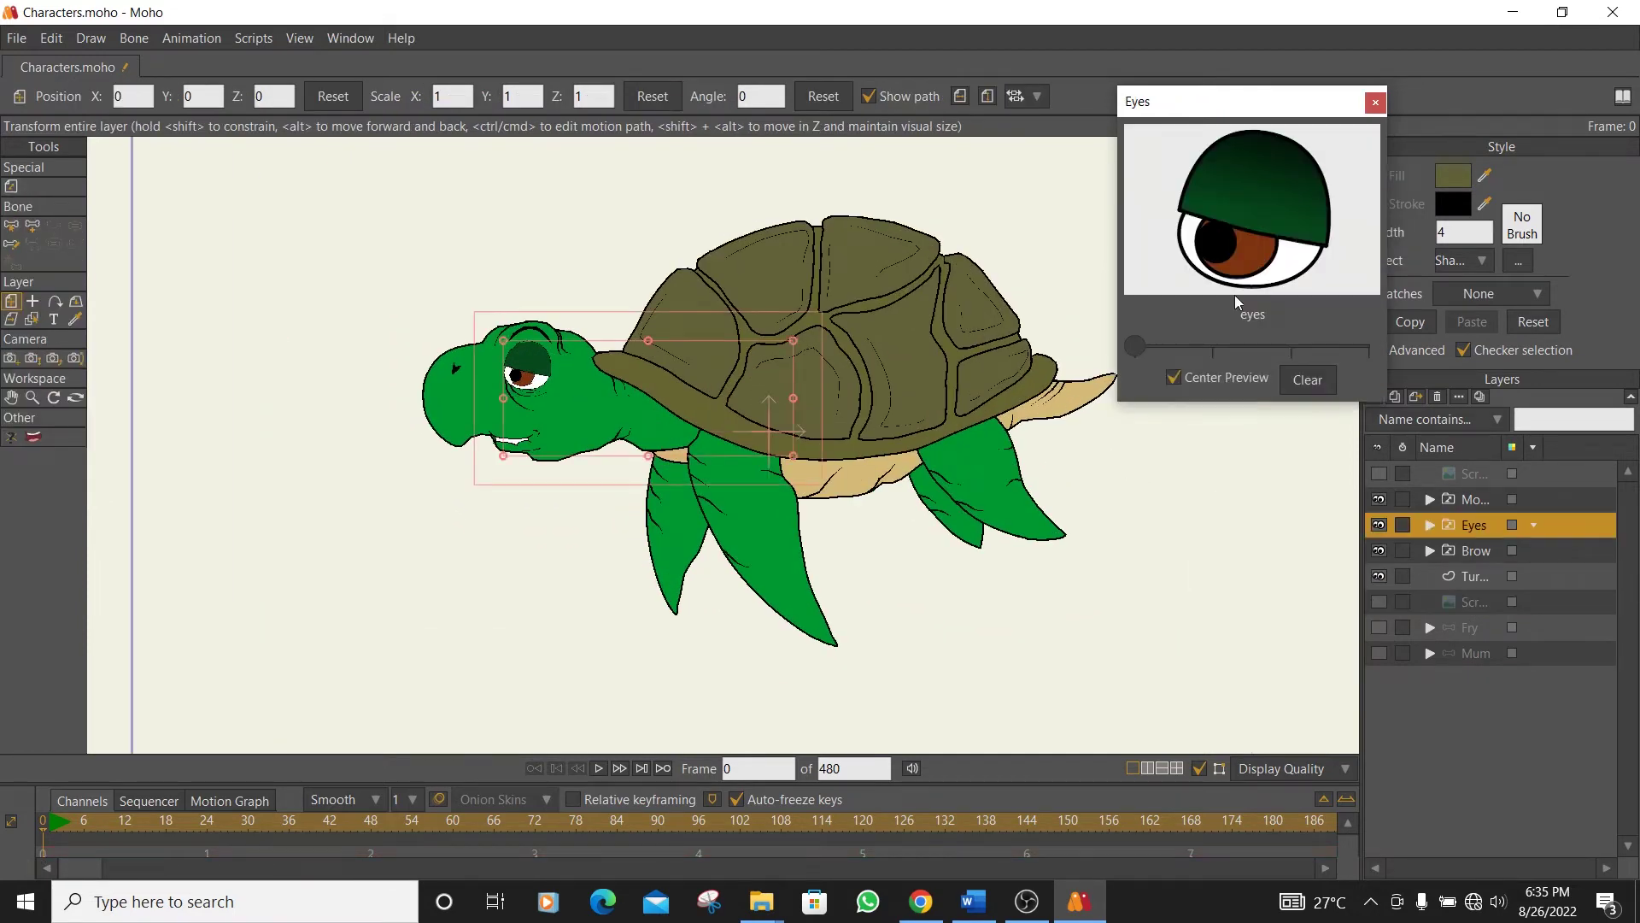
left_click(1215, 348)
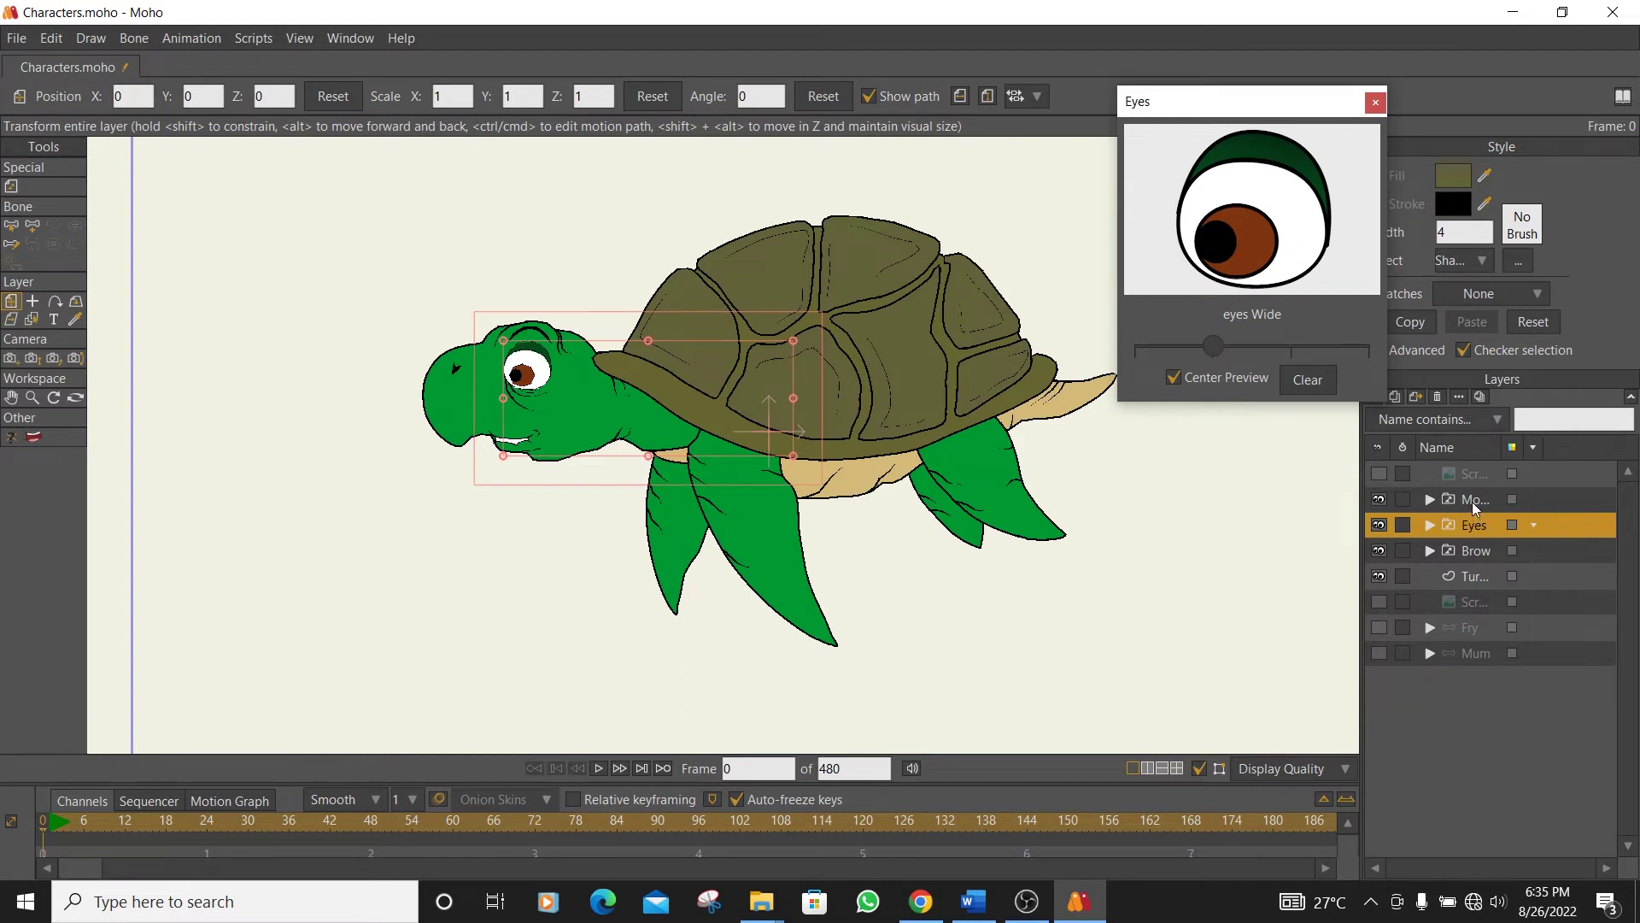
left_click(1471, 552)
left_click(1326, 345)
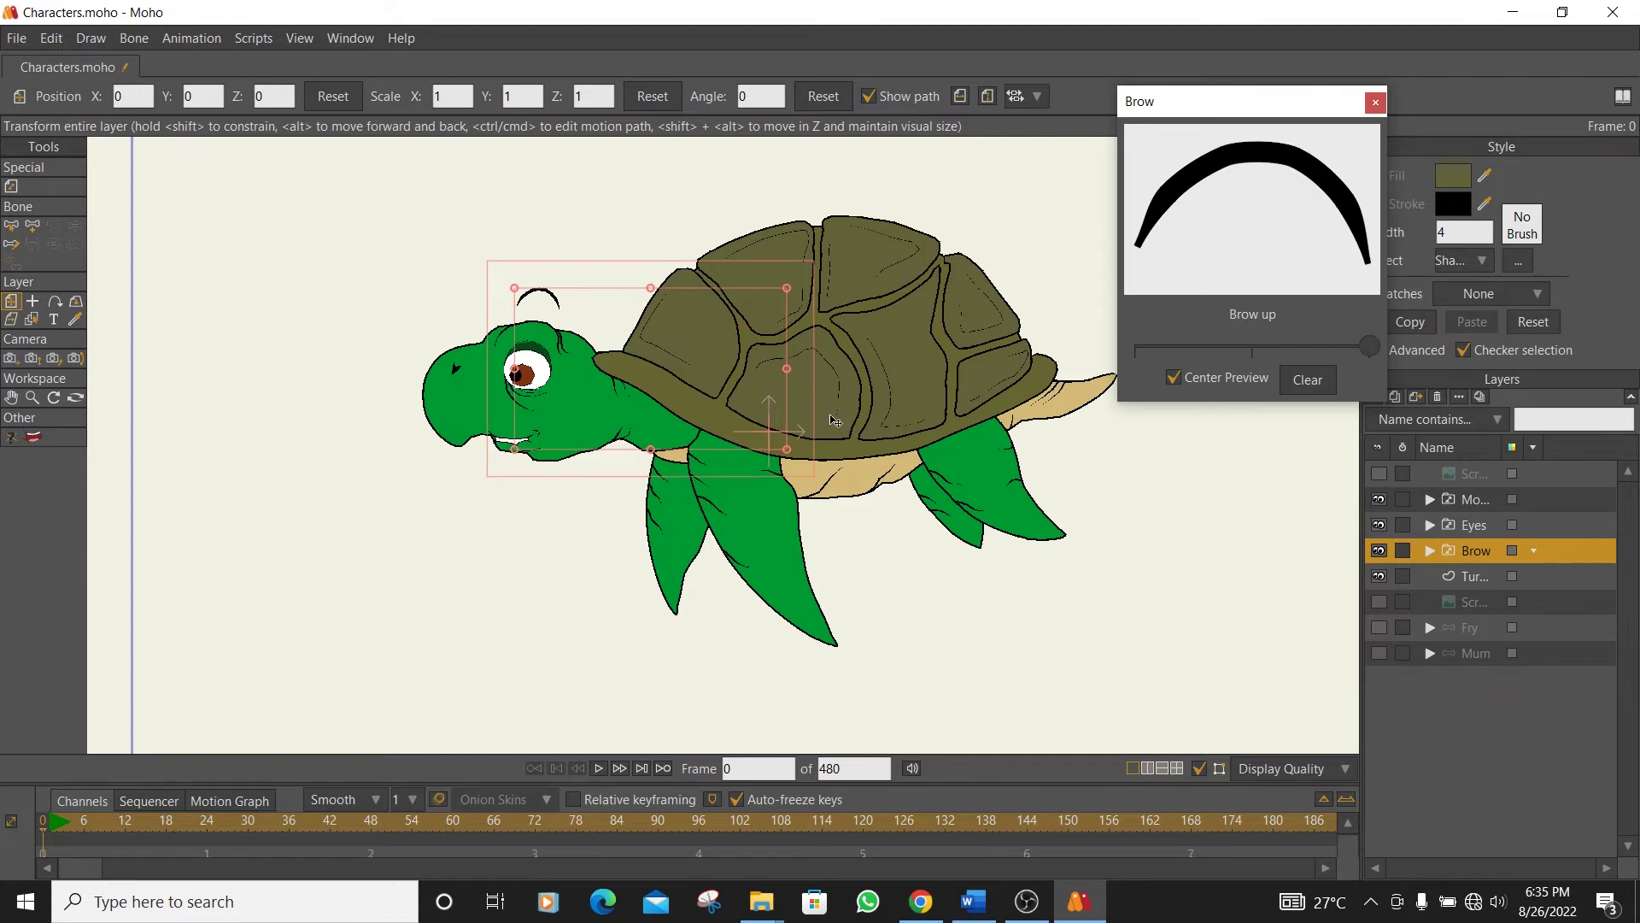
- Render a preview of the current frame and inspect the turtle's shading and line work up close
left_click(17, 37)
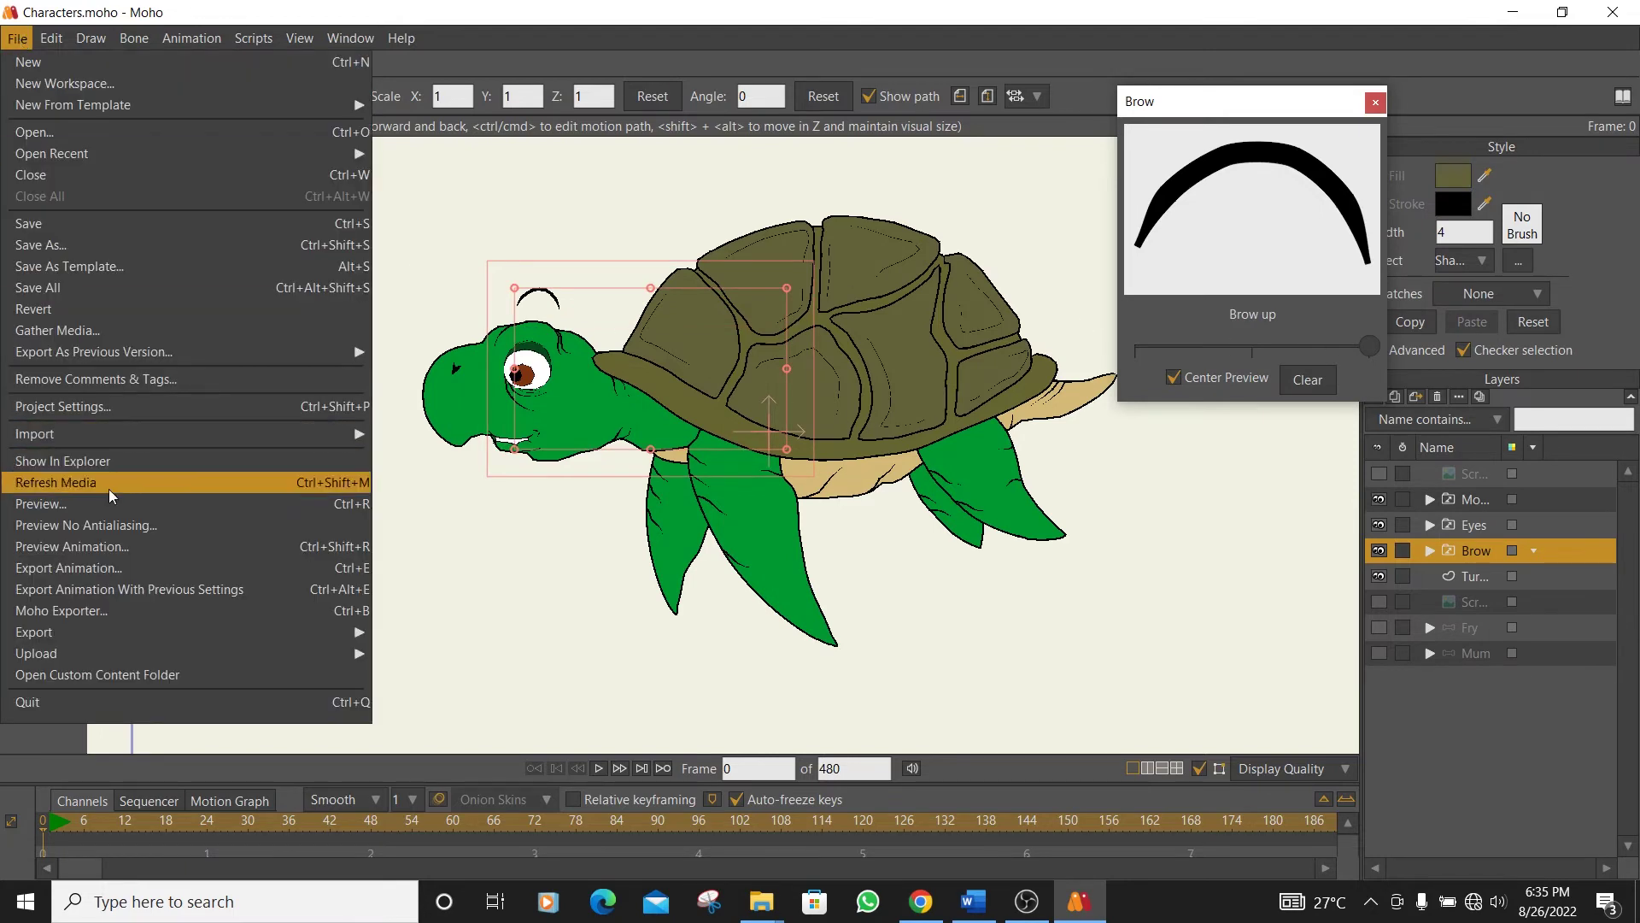
scroll(641, 355, "down", 2)
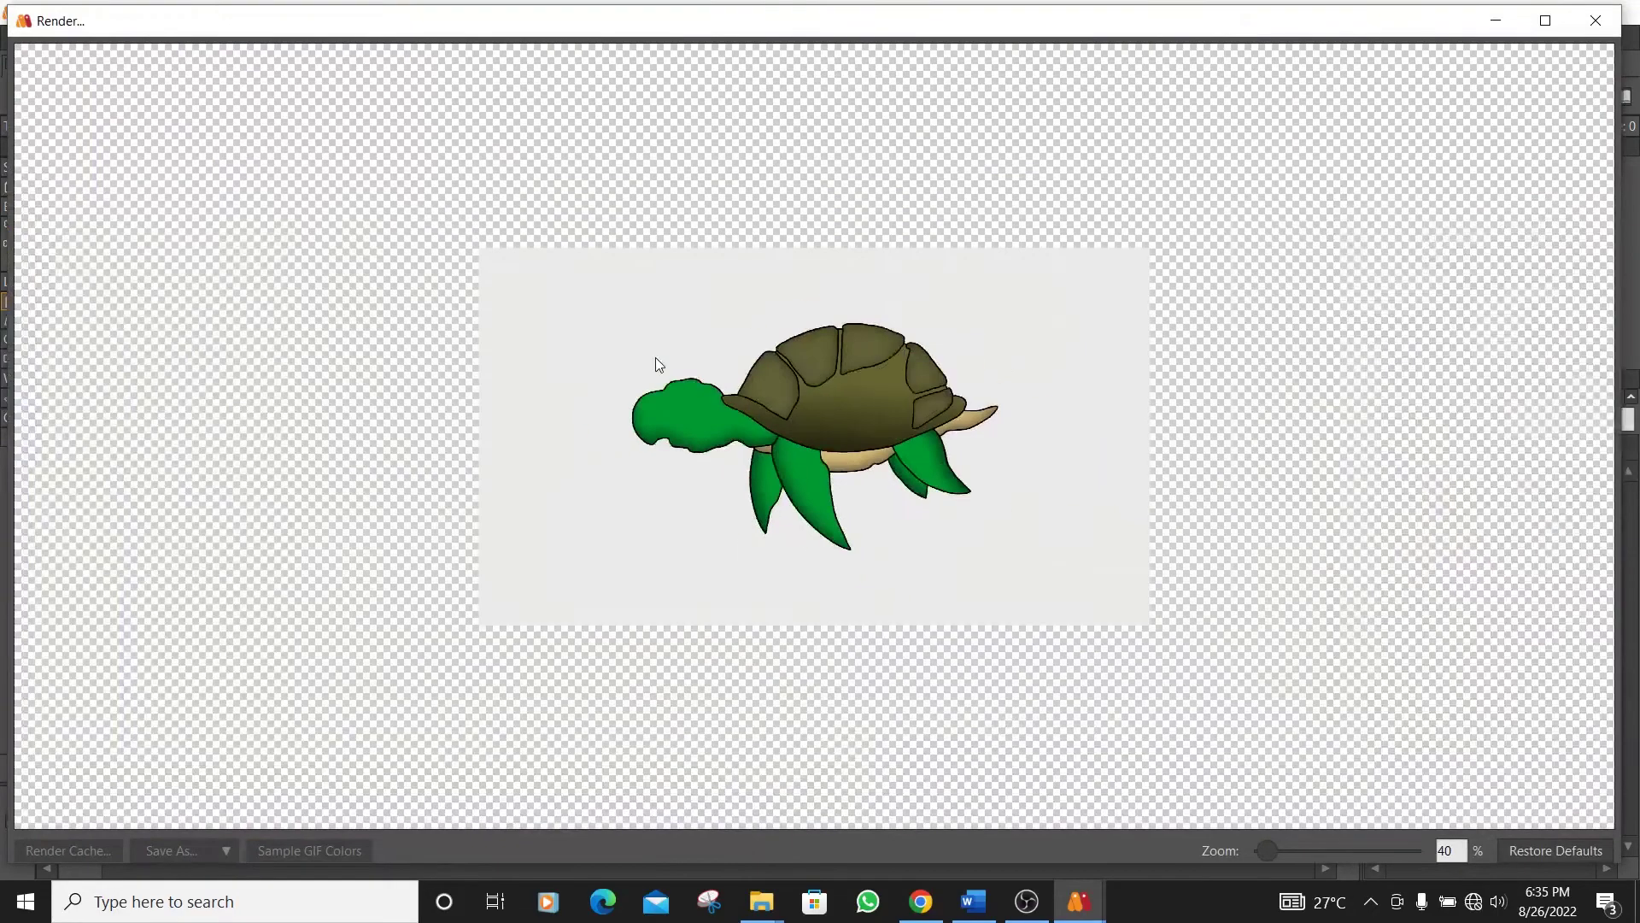
scroll(656, 359, "up", 5)
scroll(678, 381, "up", 2)
scroll(678, 381, "down", 3)
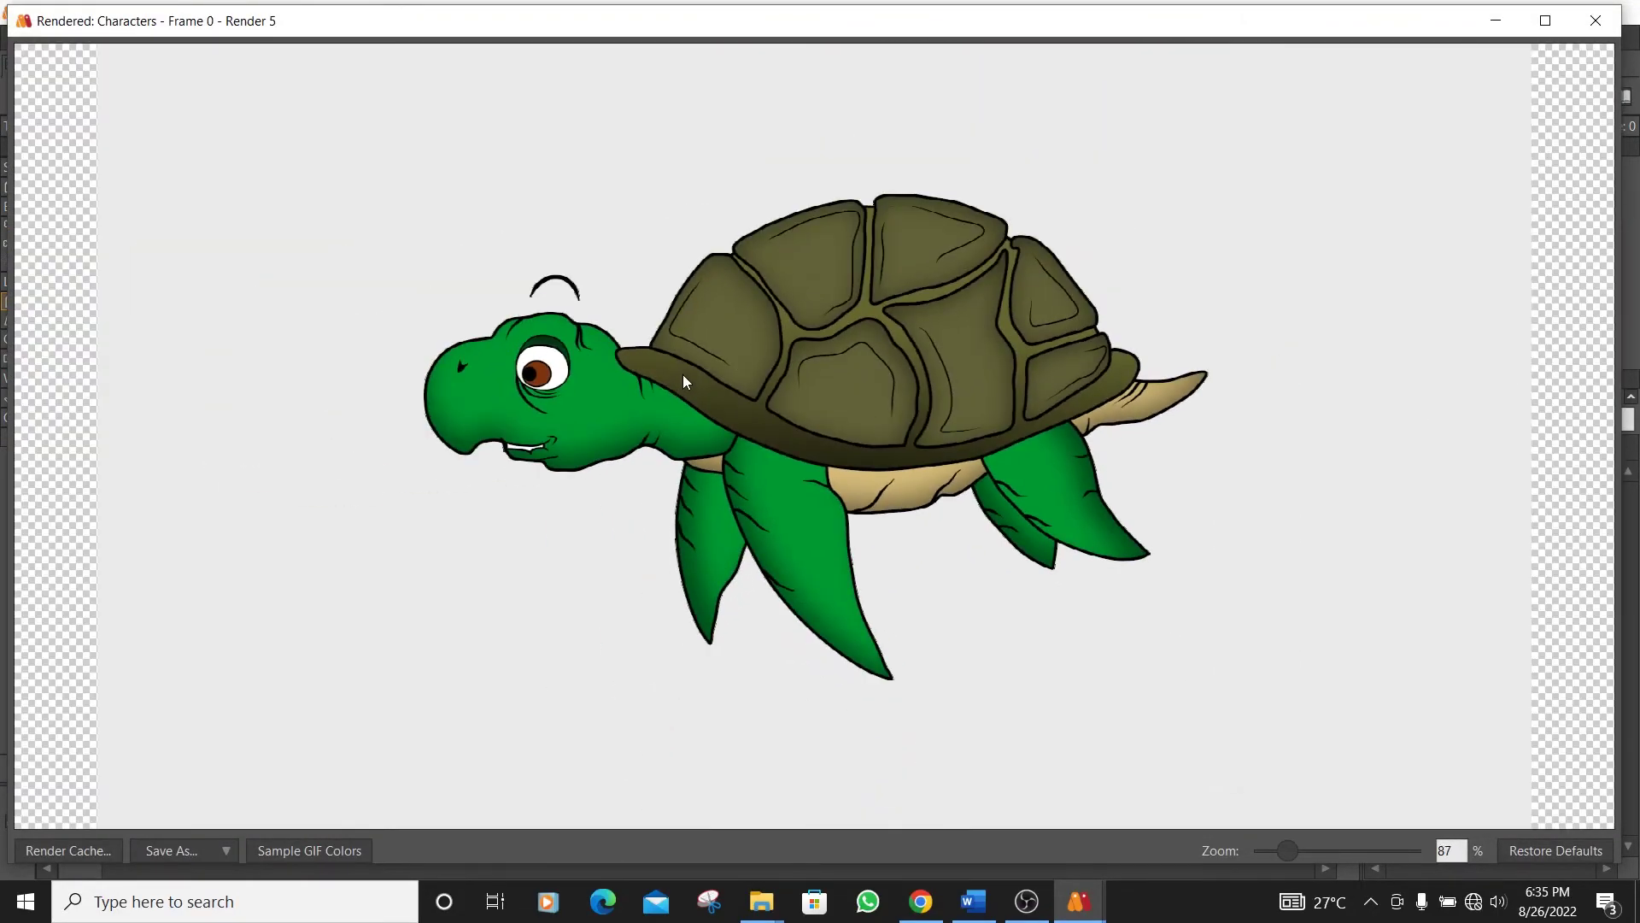
scroll(682, 376, "down", 4)
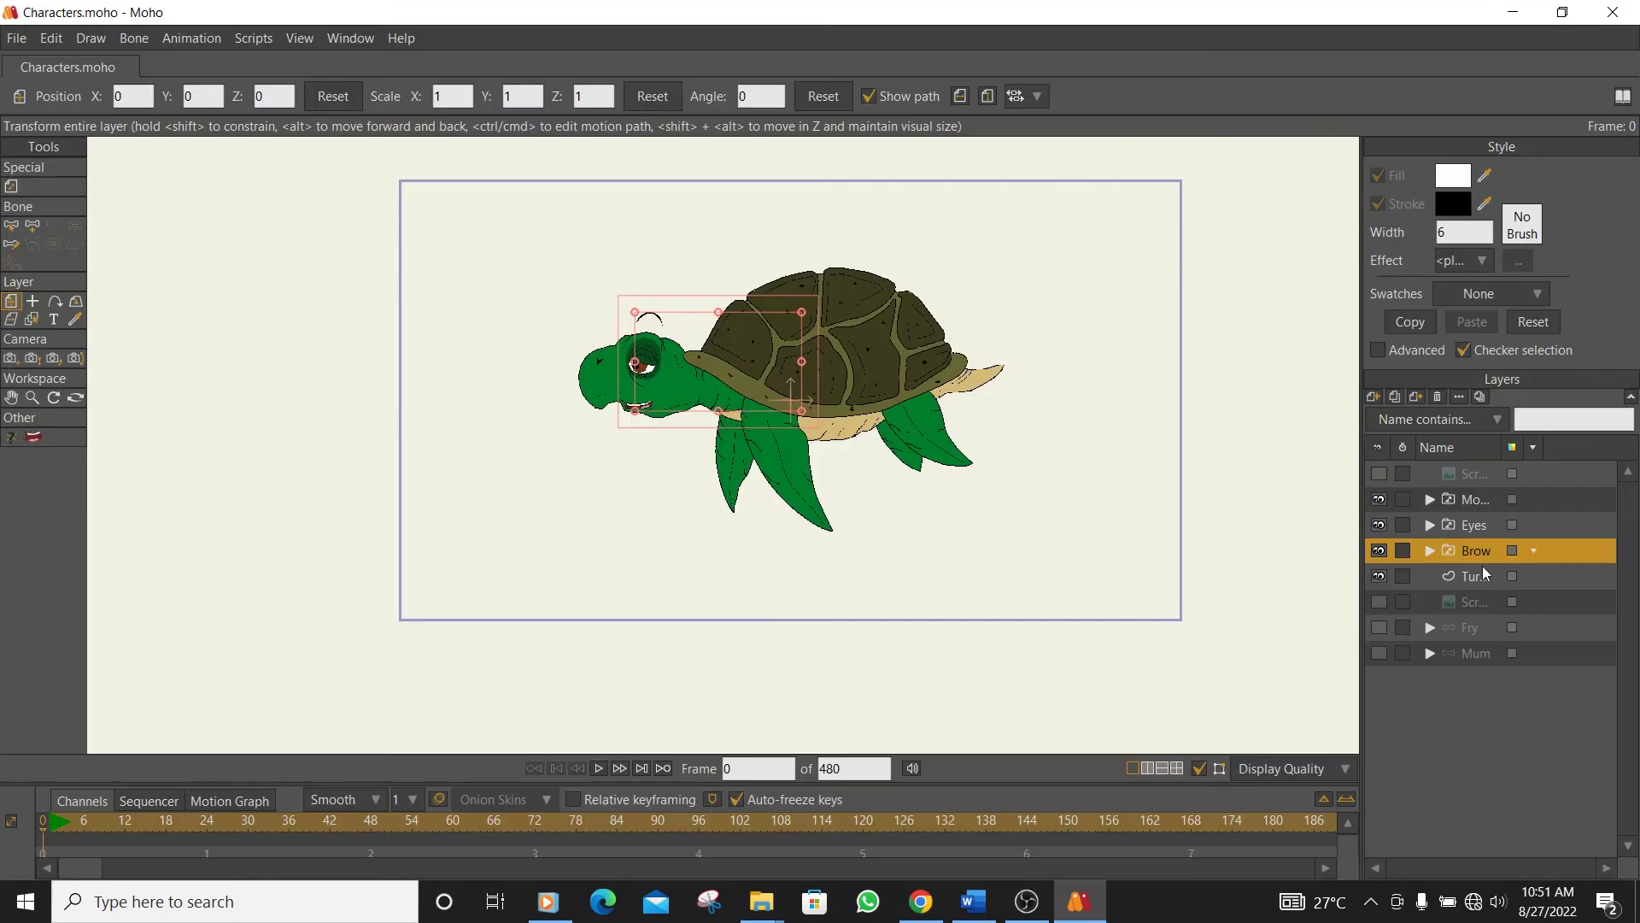
- Group the mouth, Eyes, Brow and turtle body layers into one new group
left_click(1485, 576)
left_click(1475, 601)
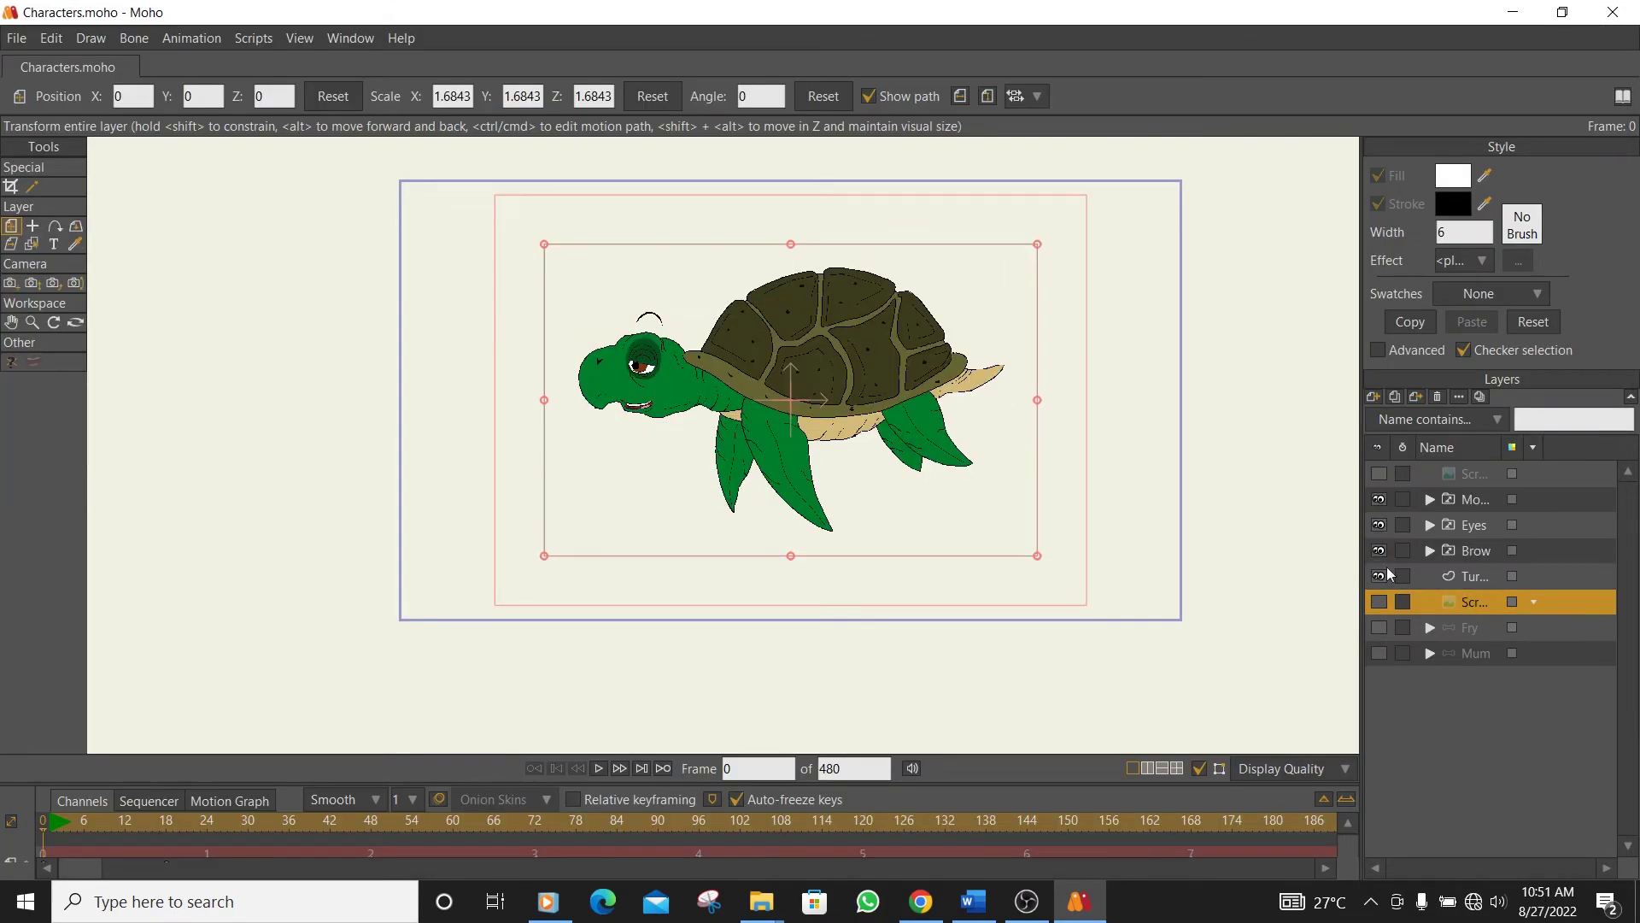
left_click(1471, 499)
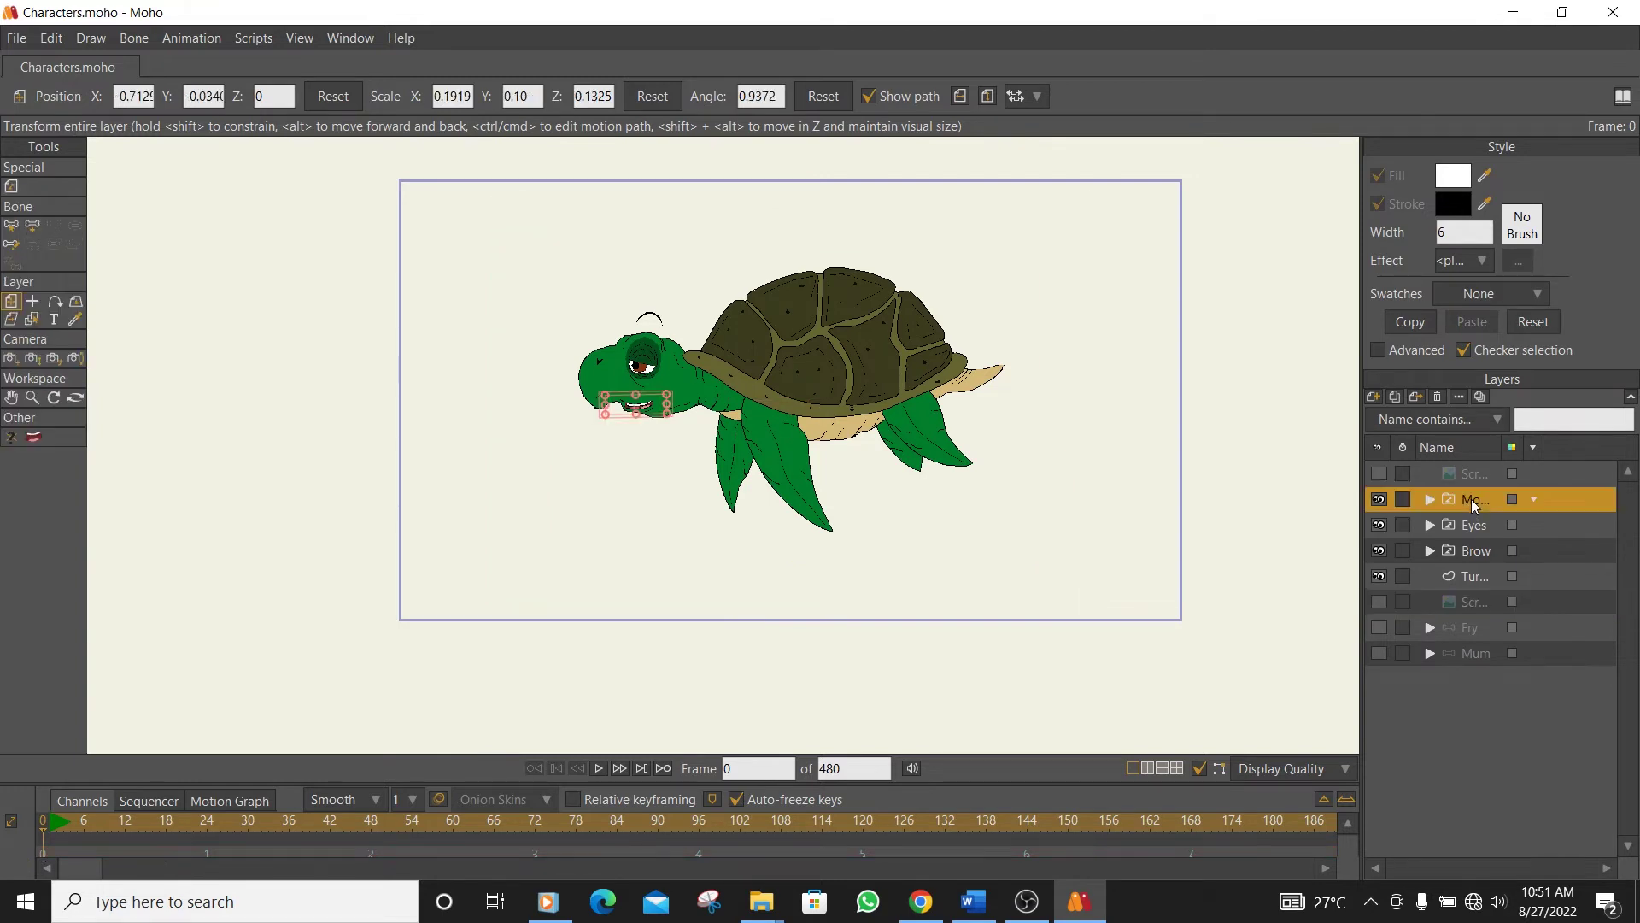
left_click(1482, 577, "shift")
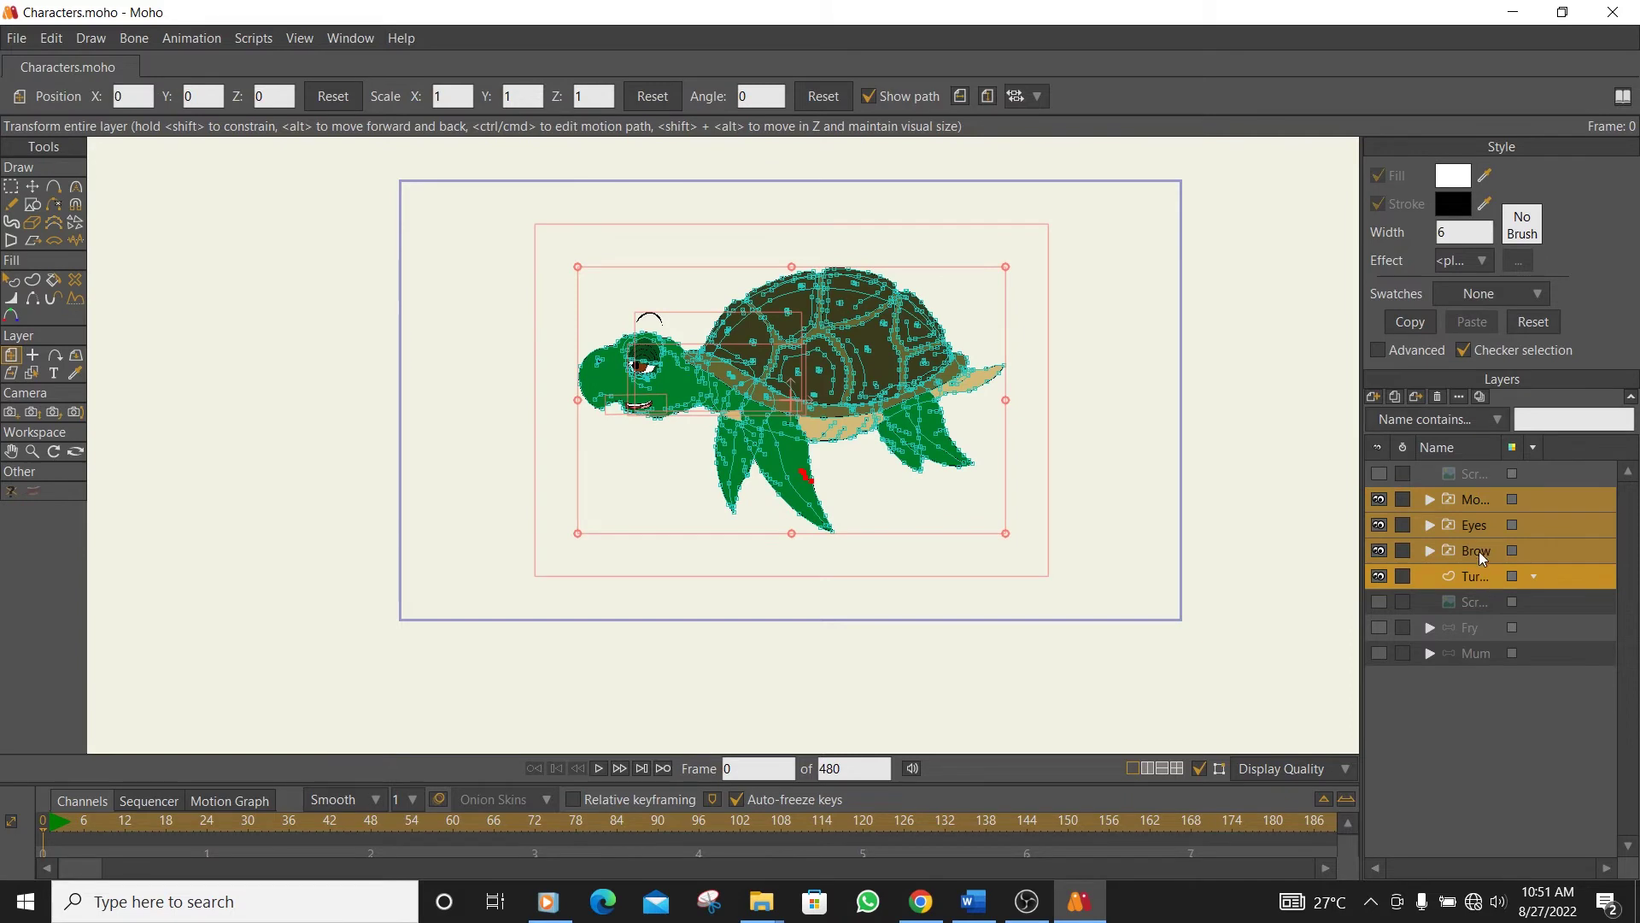
right_click(1469, 502)
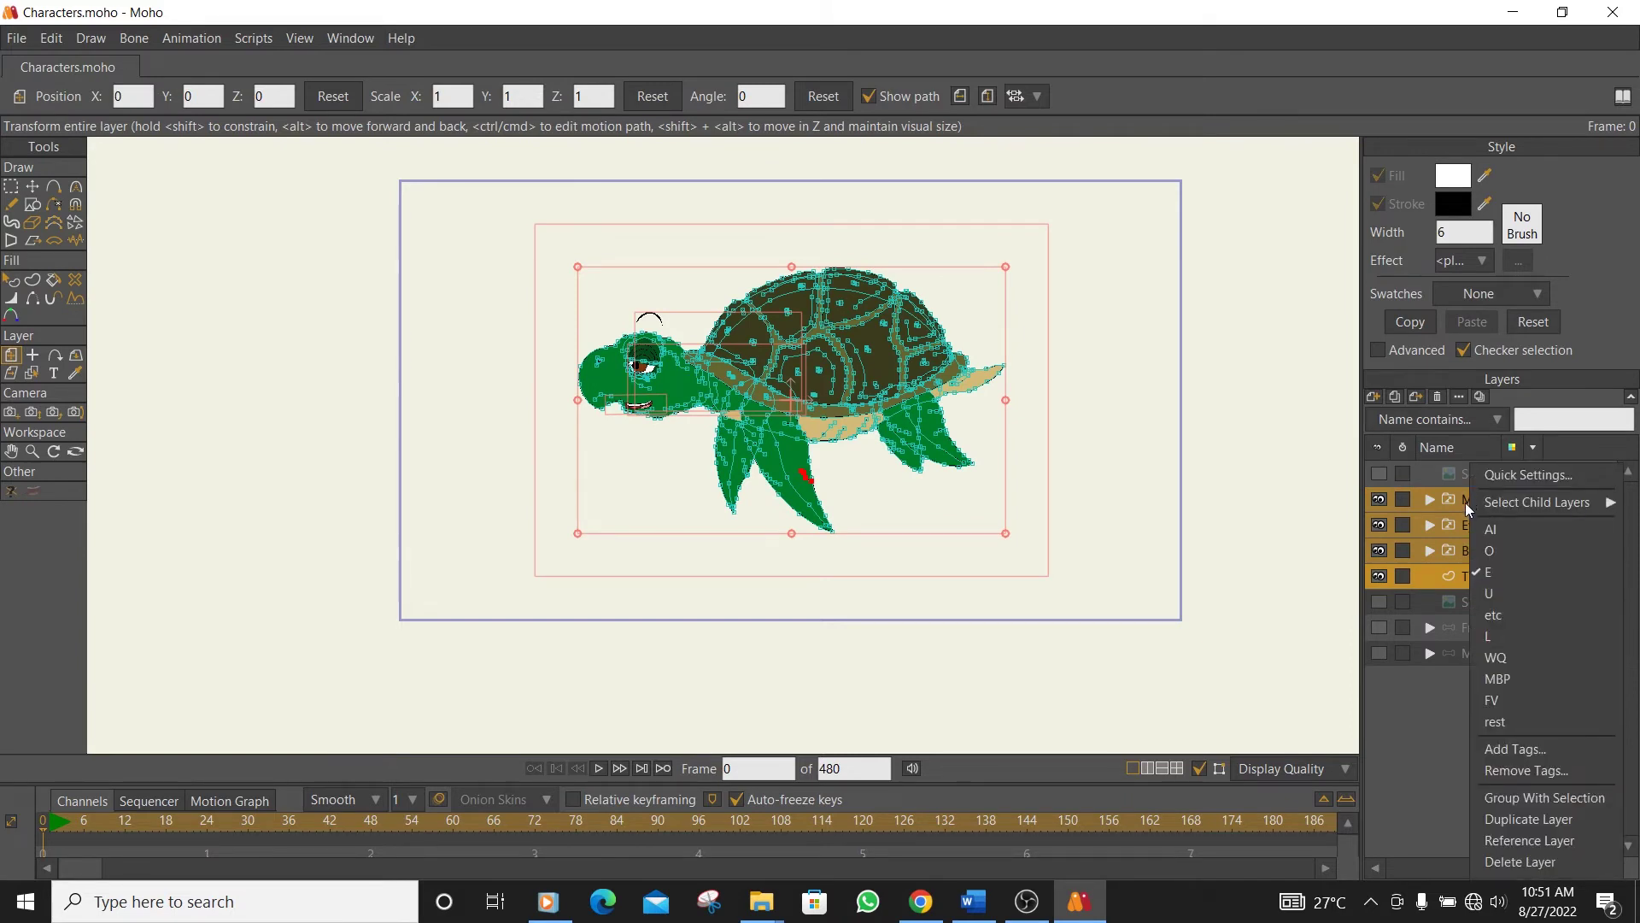
left_click(1512, 802)
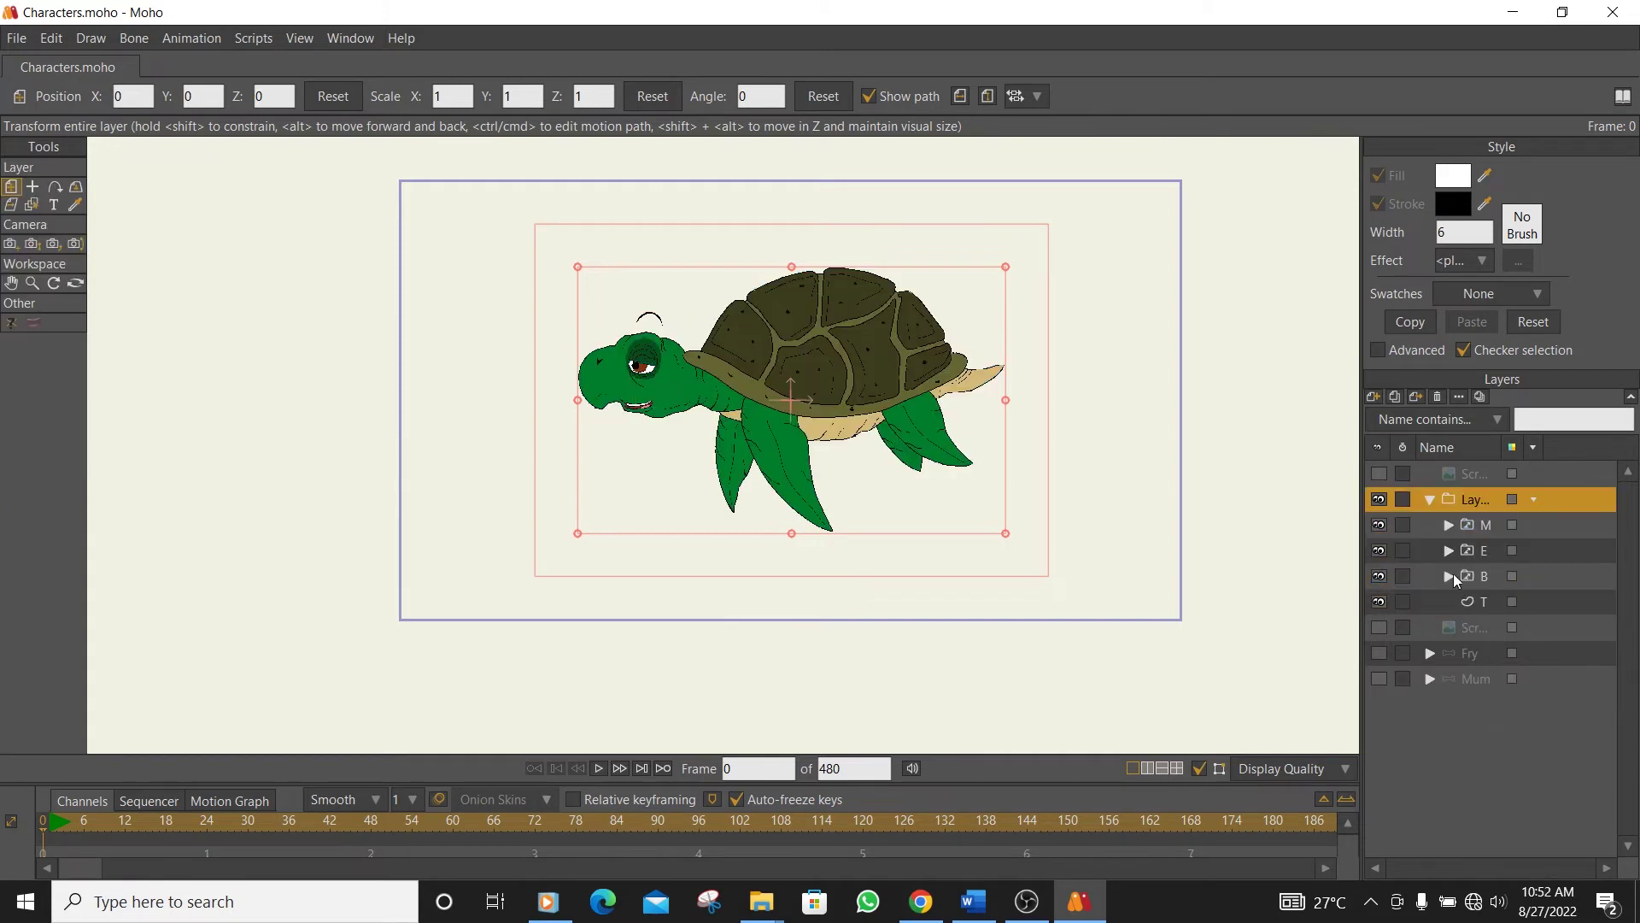
- Convert the new group to a bone layer and rename it after the turtle
left_click(1432, 499)
right_click(1469, 499)
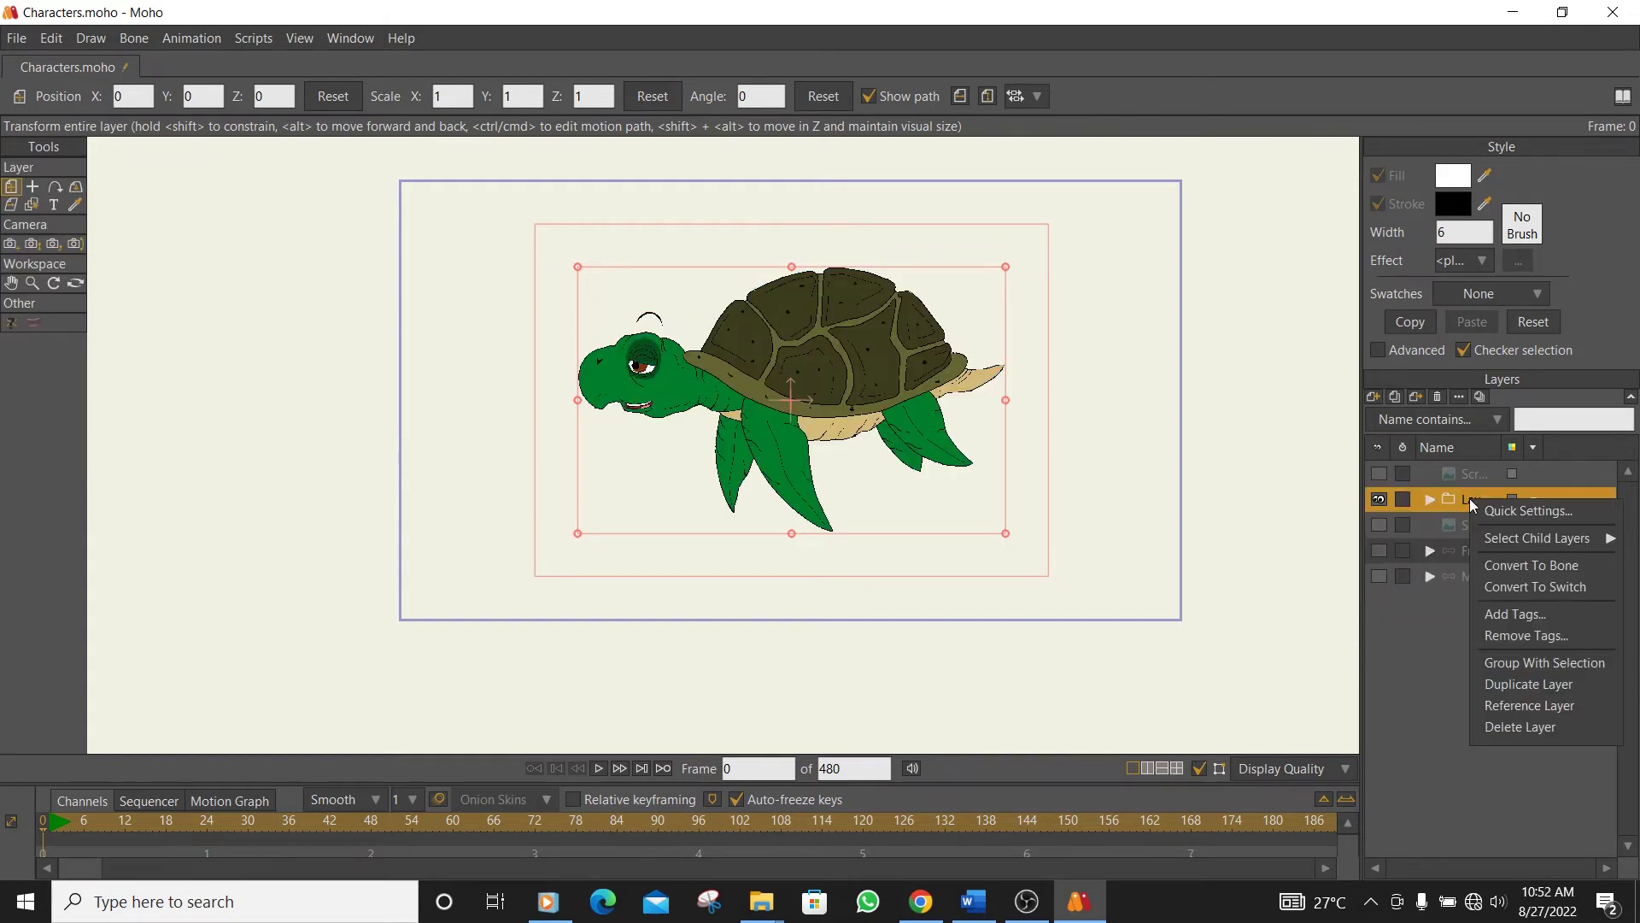
left_click(1498, 567)
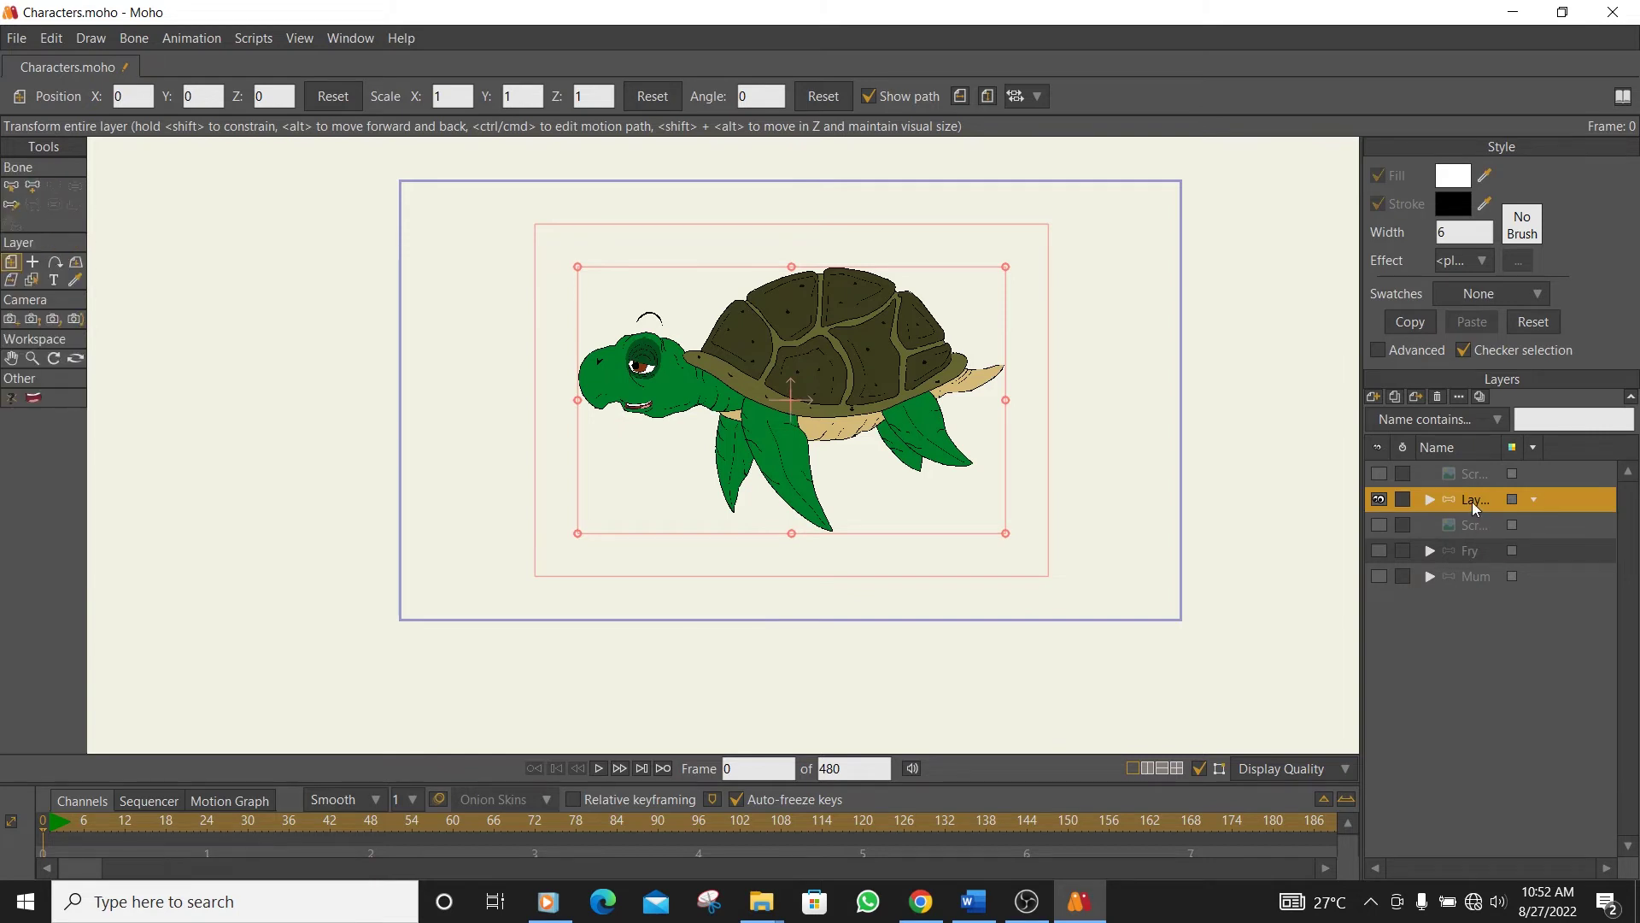
type("Tur")
- Add a horizontal root bone in the empty space behind the turtle's tail, pointing away from the body
left_click(19, 187)
left_click(32, 186)
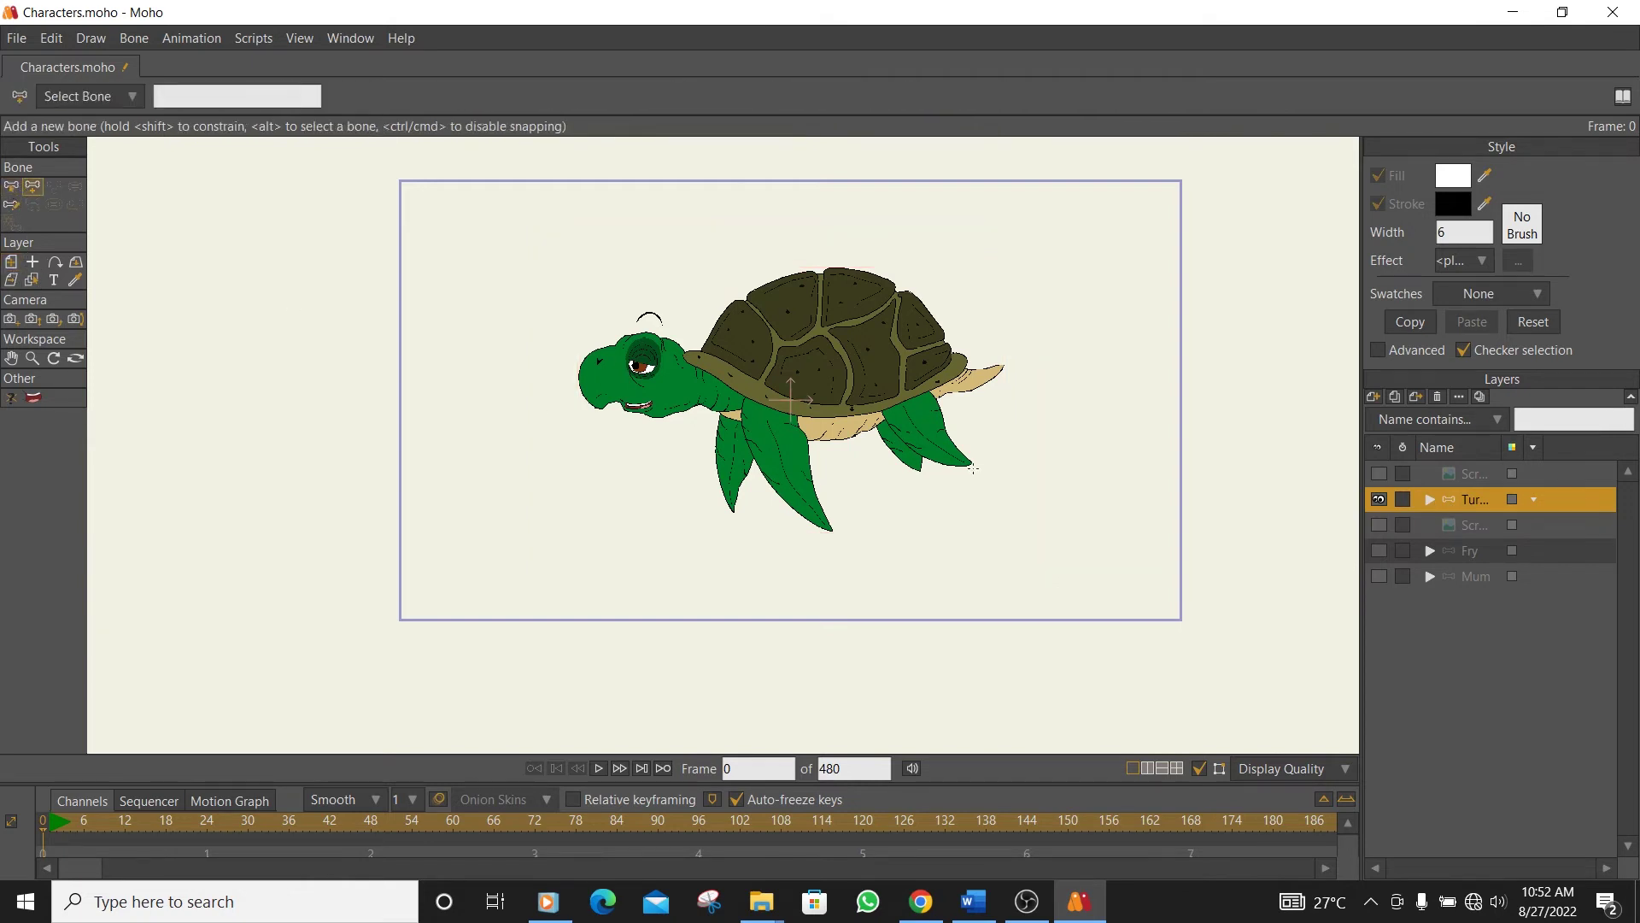
left_click_drag(1052, 408, 1246, 409)
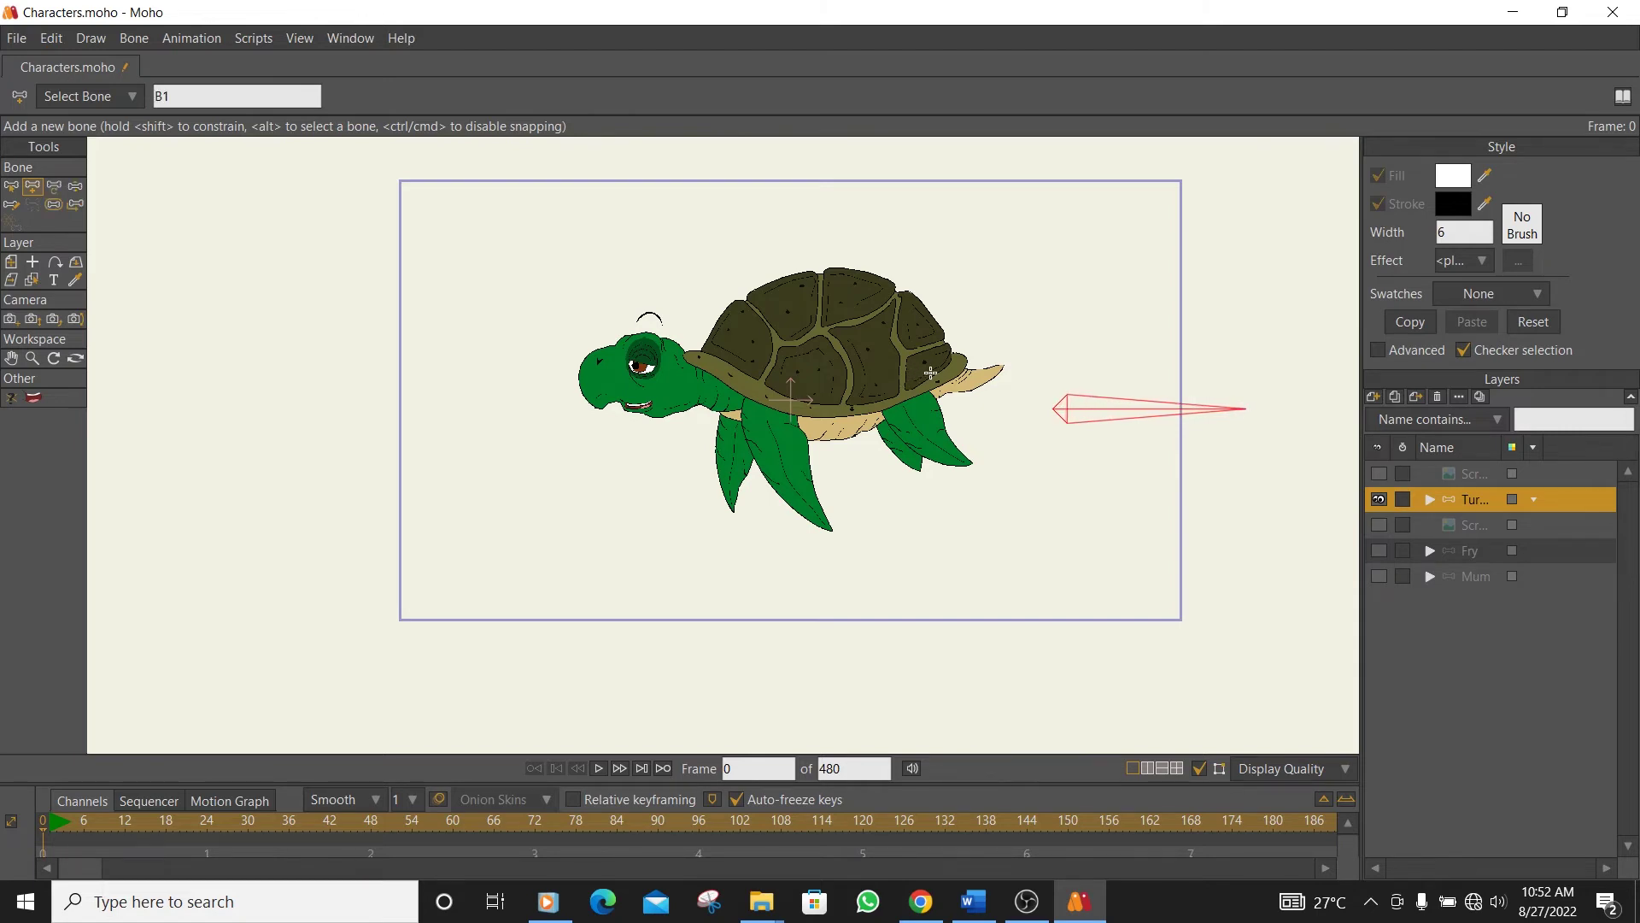
left_click_drag(930, 366, 749, 356)
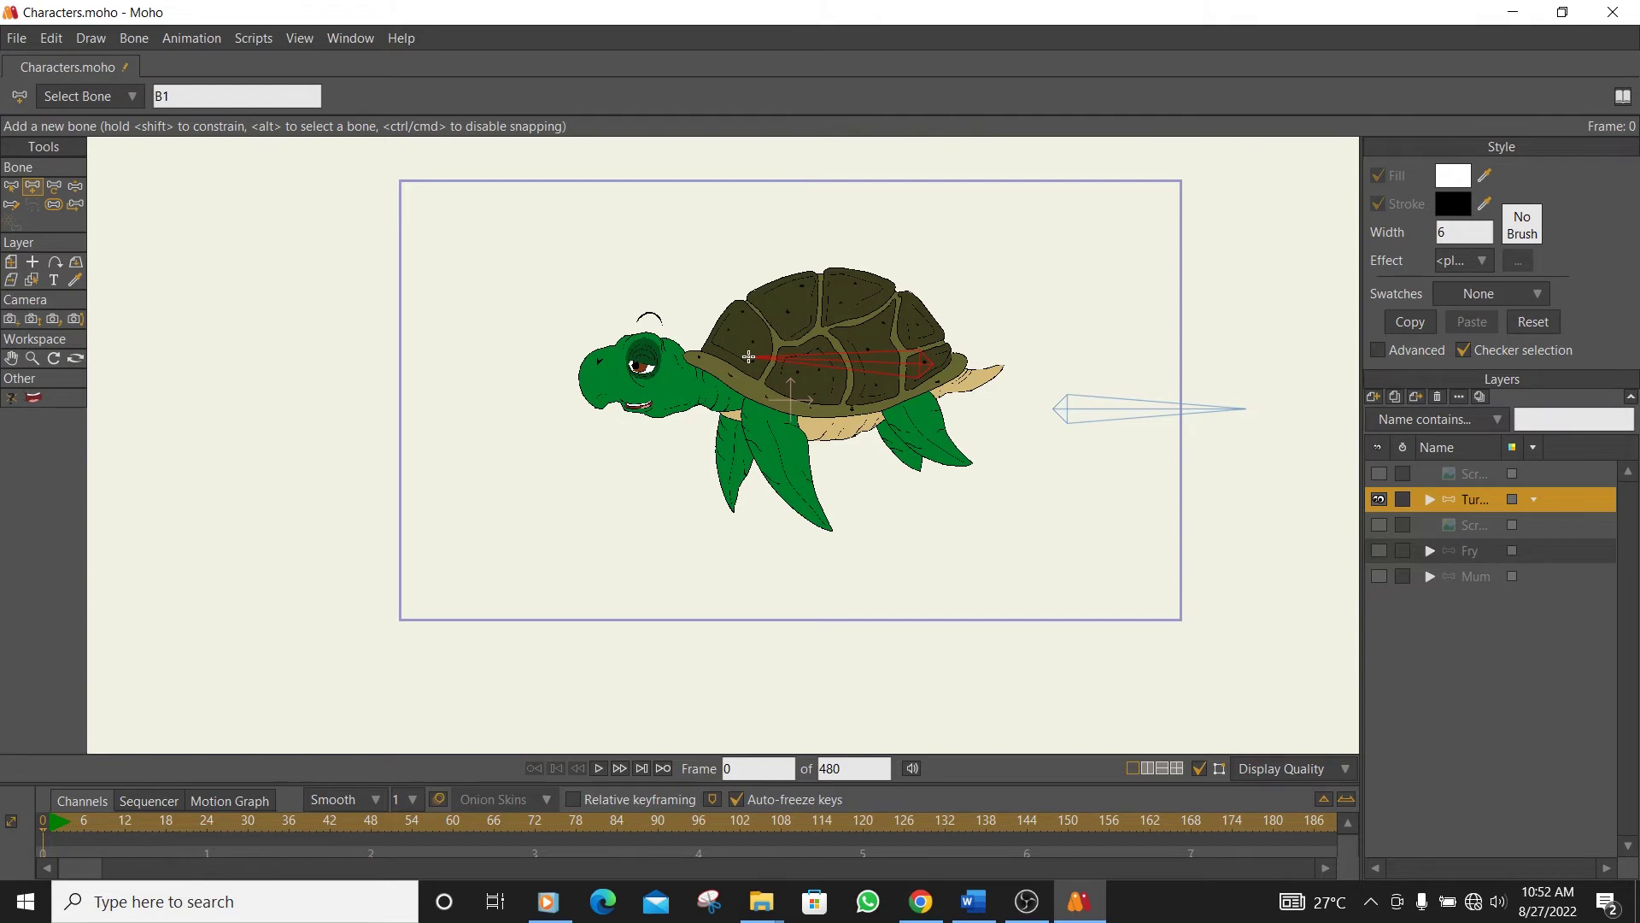
key("ctrl+z")
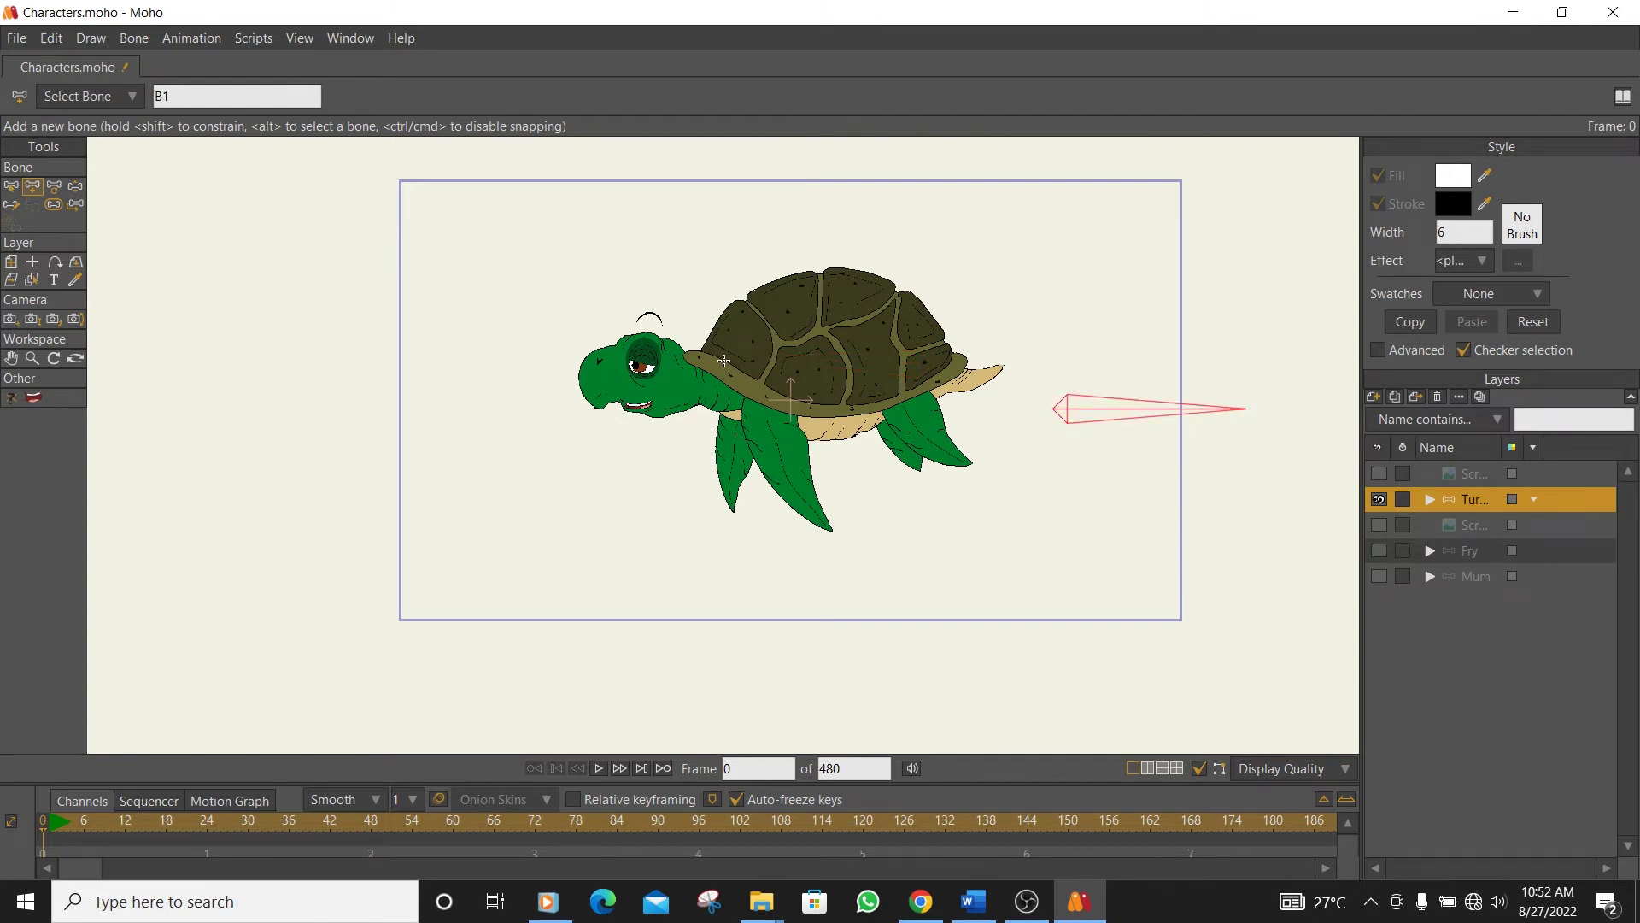
left_click_drag(723, 360, 950, 361)
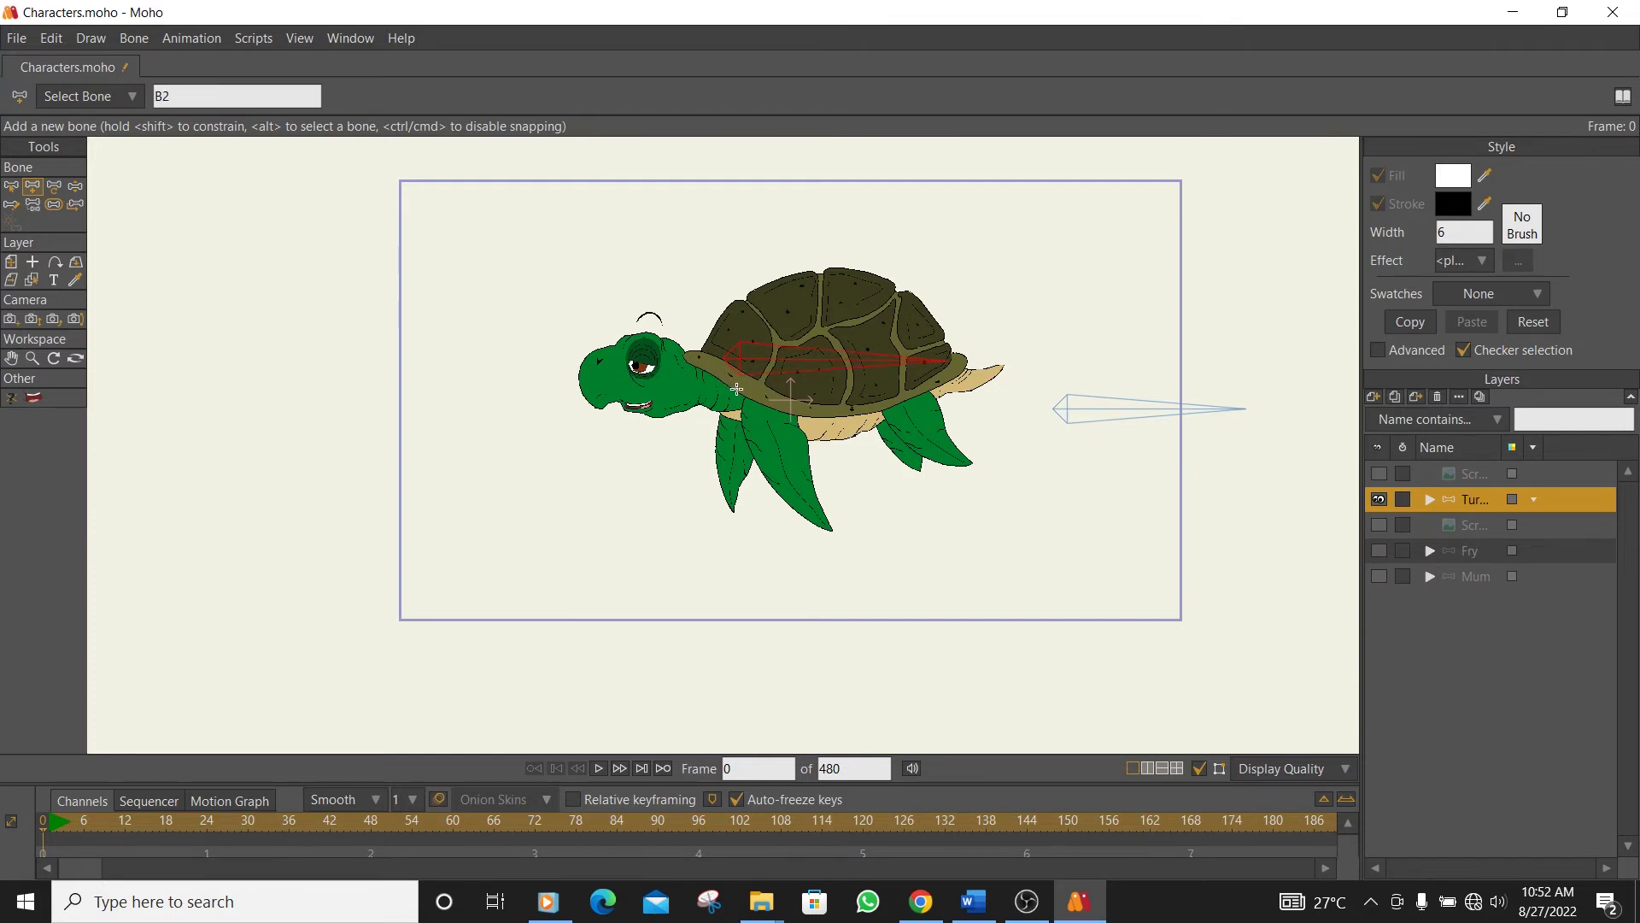
key("ctrl+z")
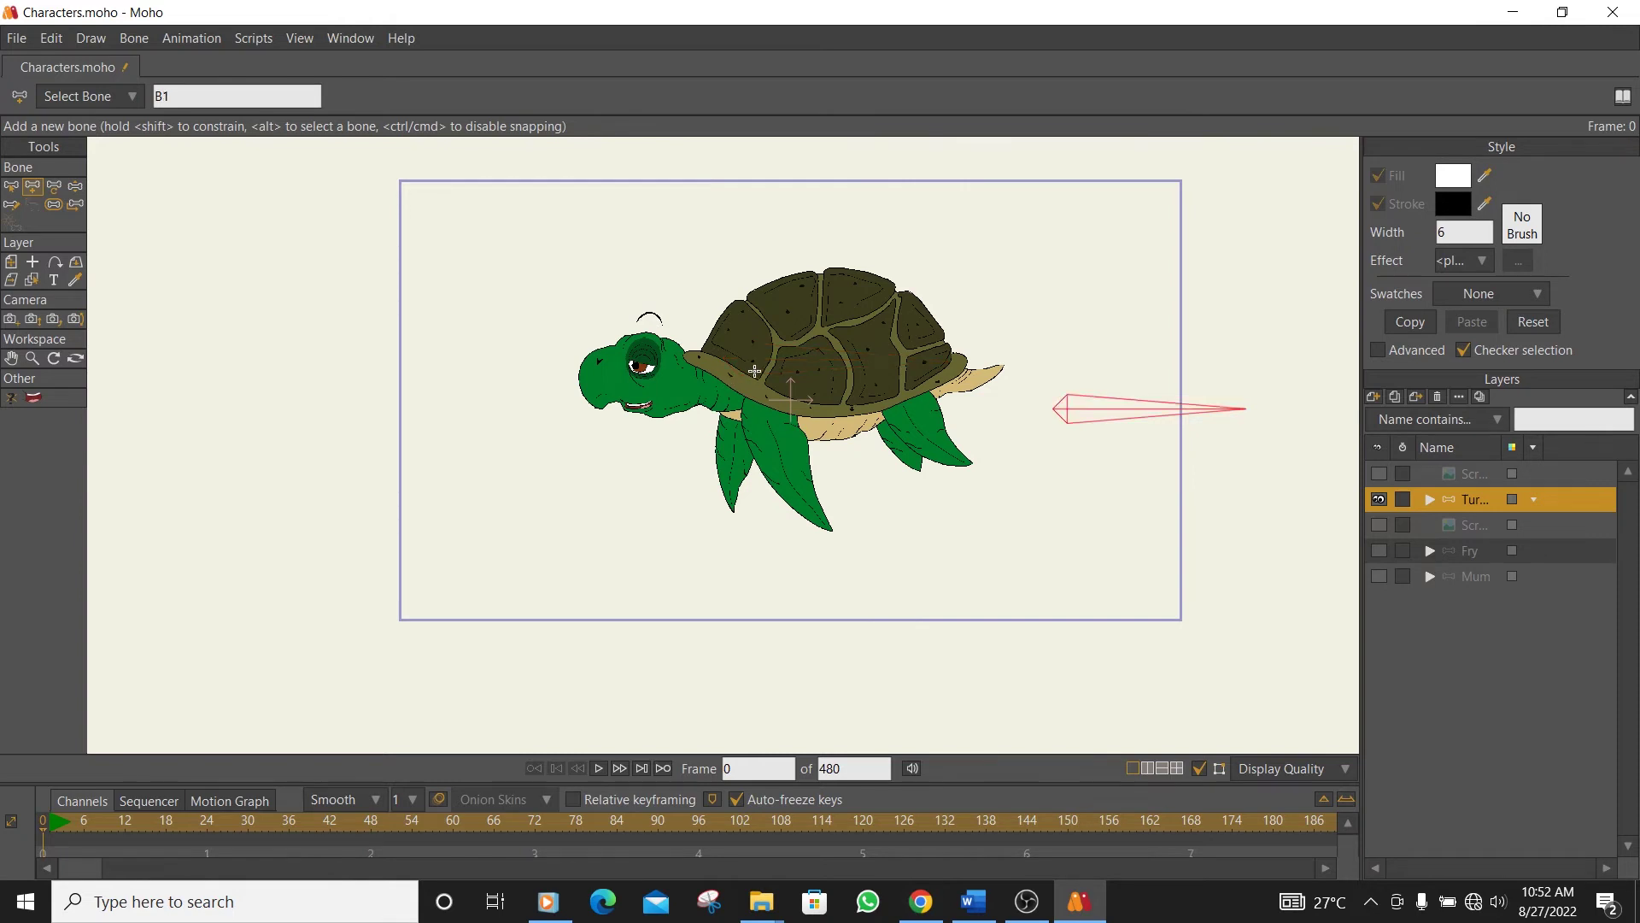
- Add a horizontal bone through the shell from front to rear, plus a child bone from the neck base to the snout
left_click_drag(744, 360, 933, 359)
left_click_drag(728, 382, 580, 363)
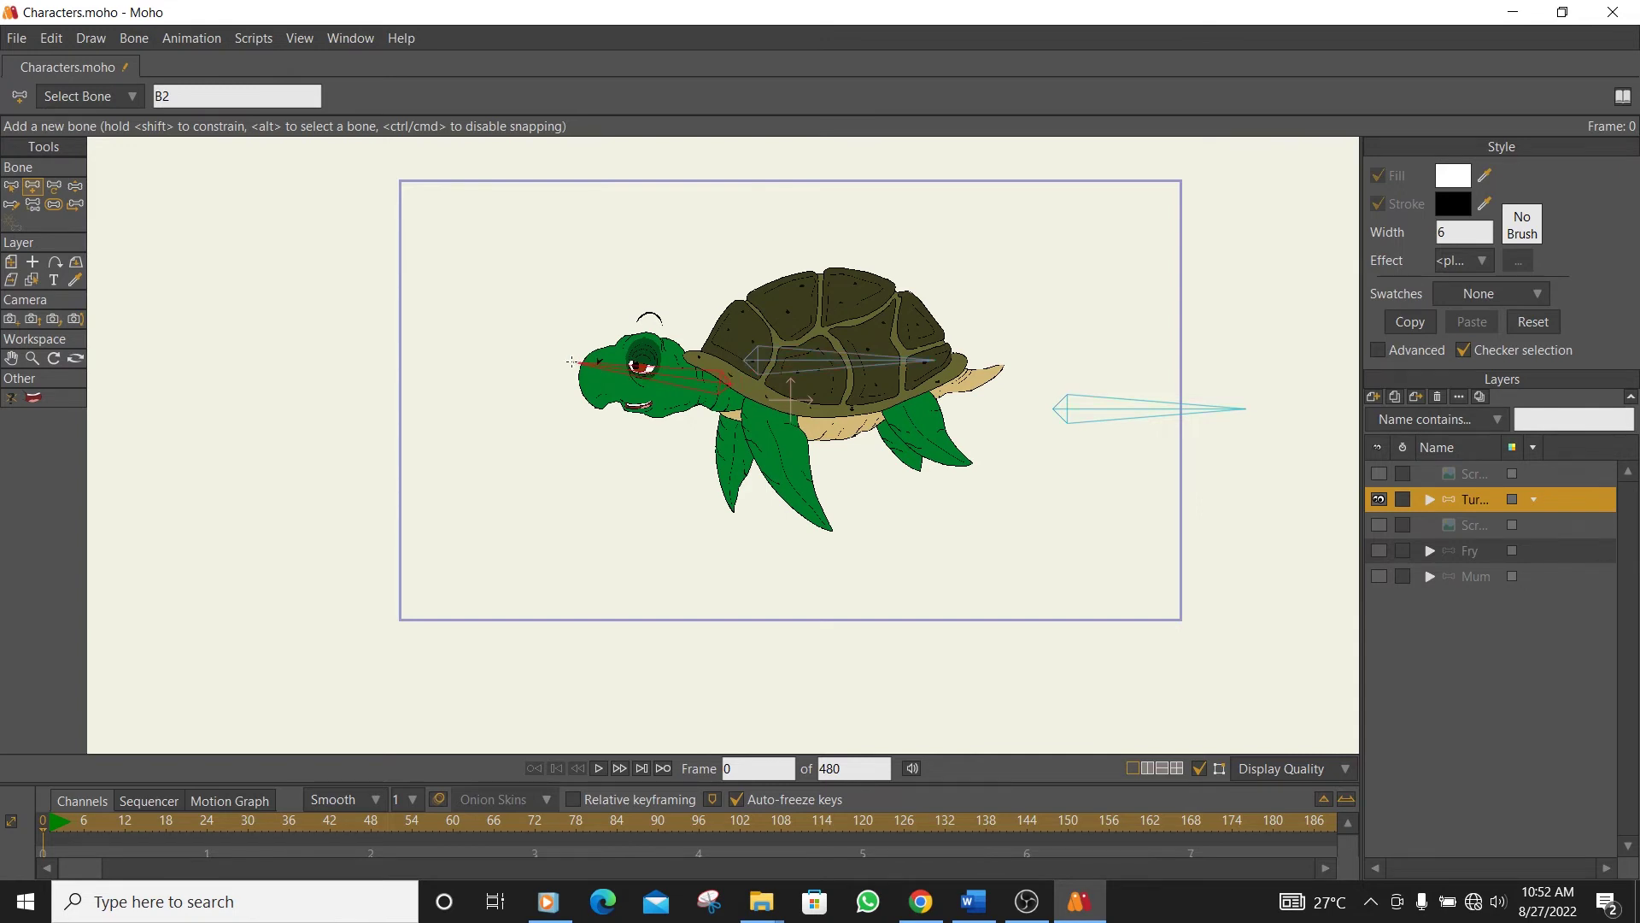
- Add a two-bone chain, parented to the shell bone, down the near front flipper to just past its tip
left_click(11, 186)
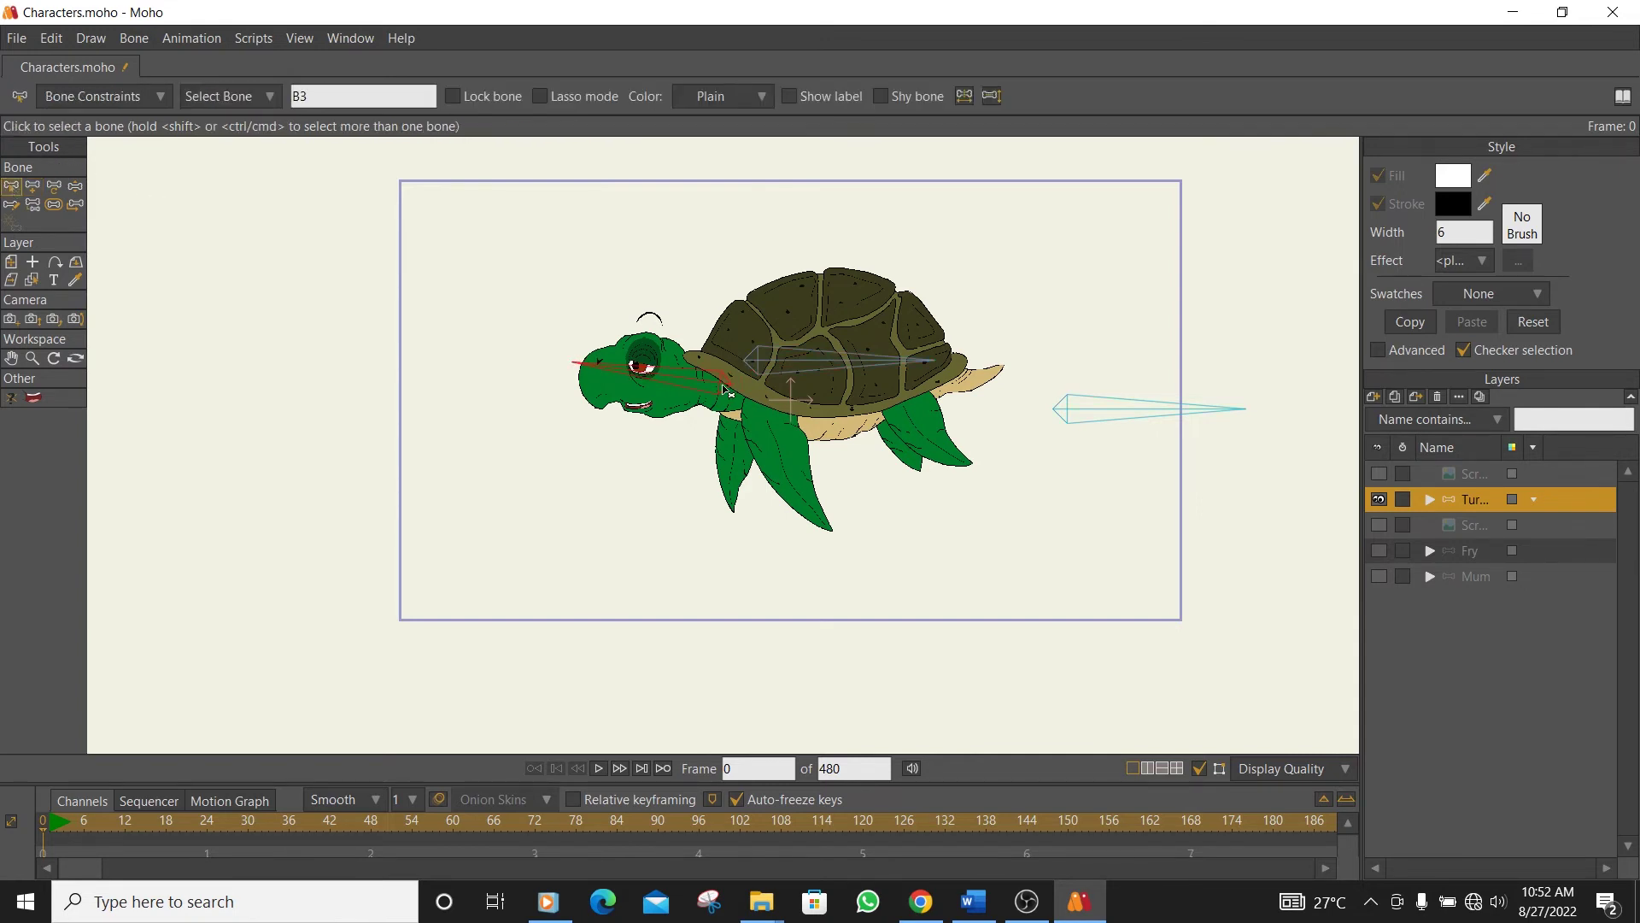
scroll(764, 374, "up", 3)
left_click(767, 376)
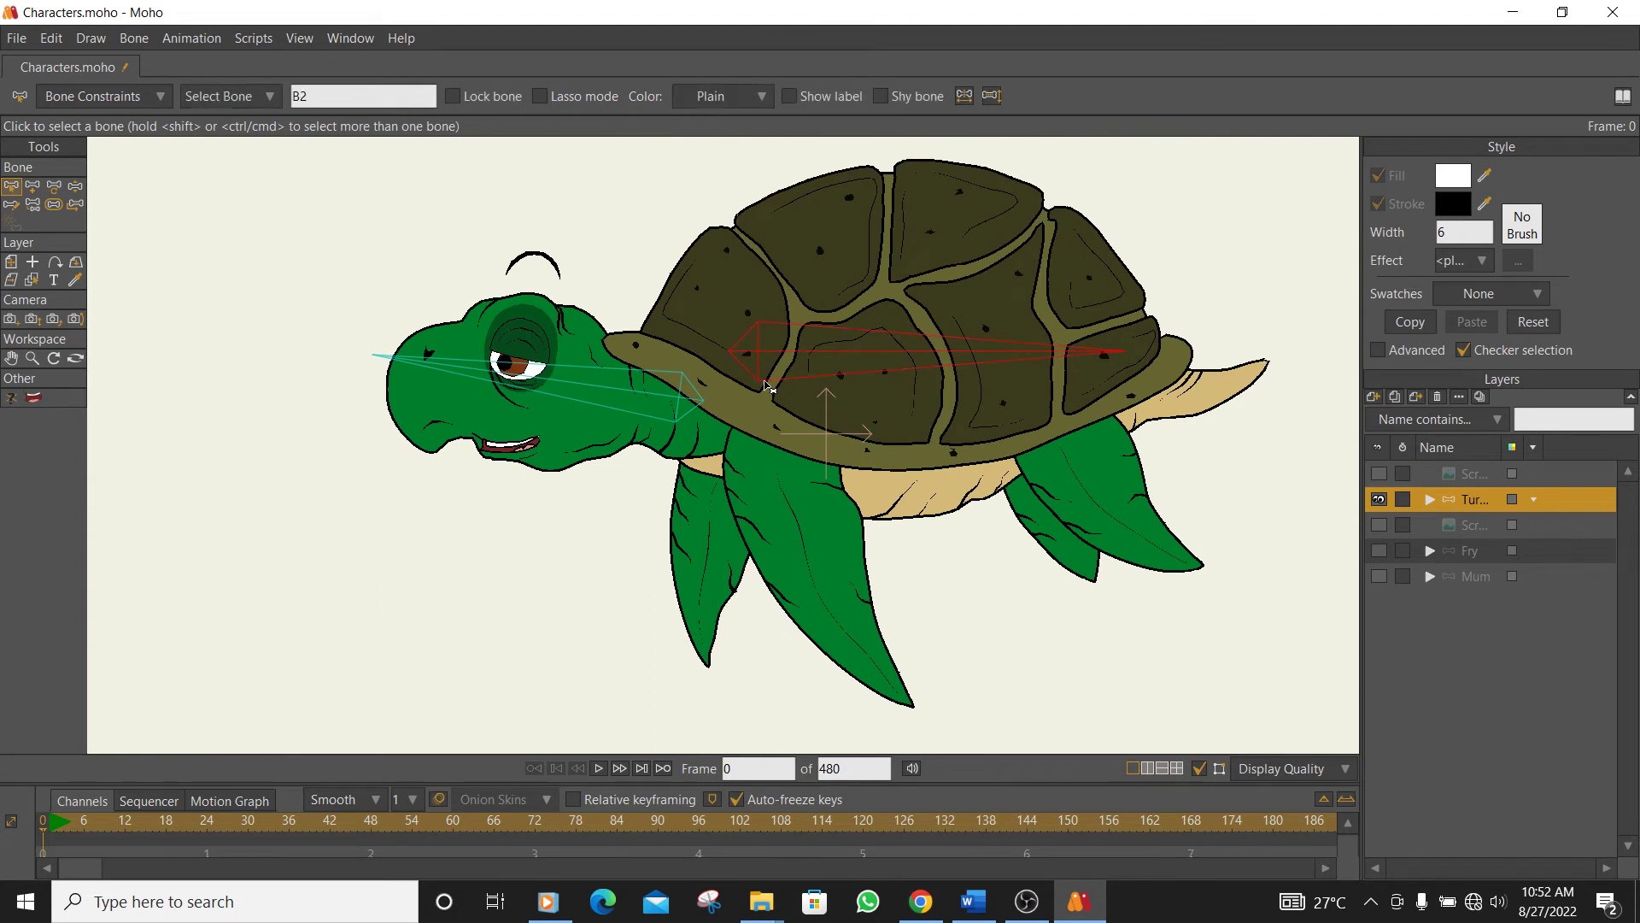
left_click(32, 185)
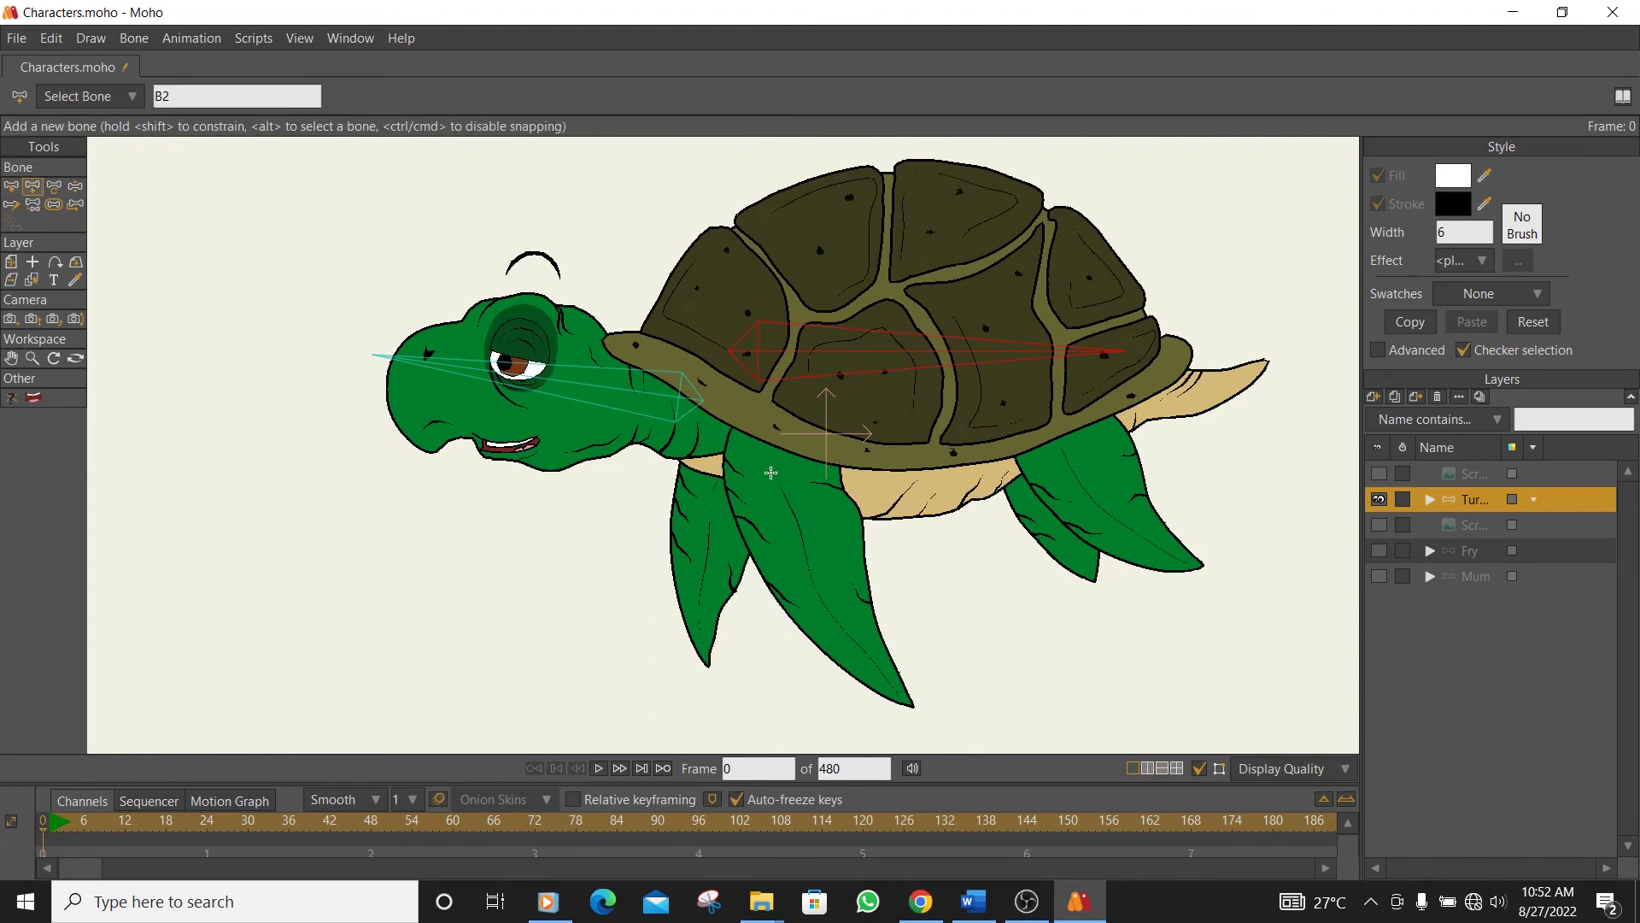
left_click_drag(780, 444, 802, 568)
left_click_drag(801, 568, 930, 722)
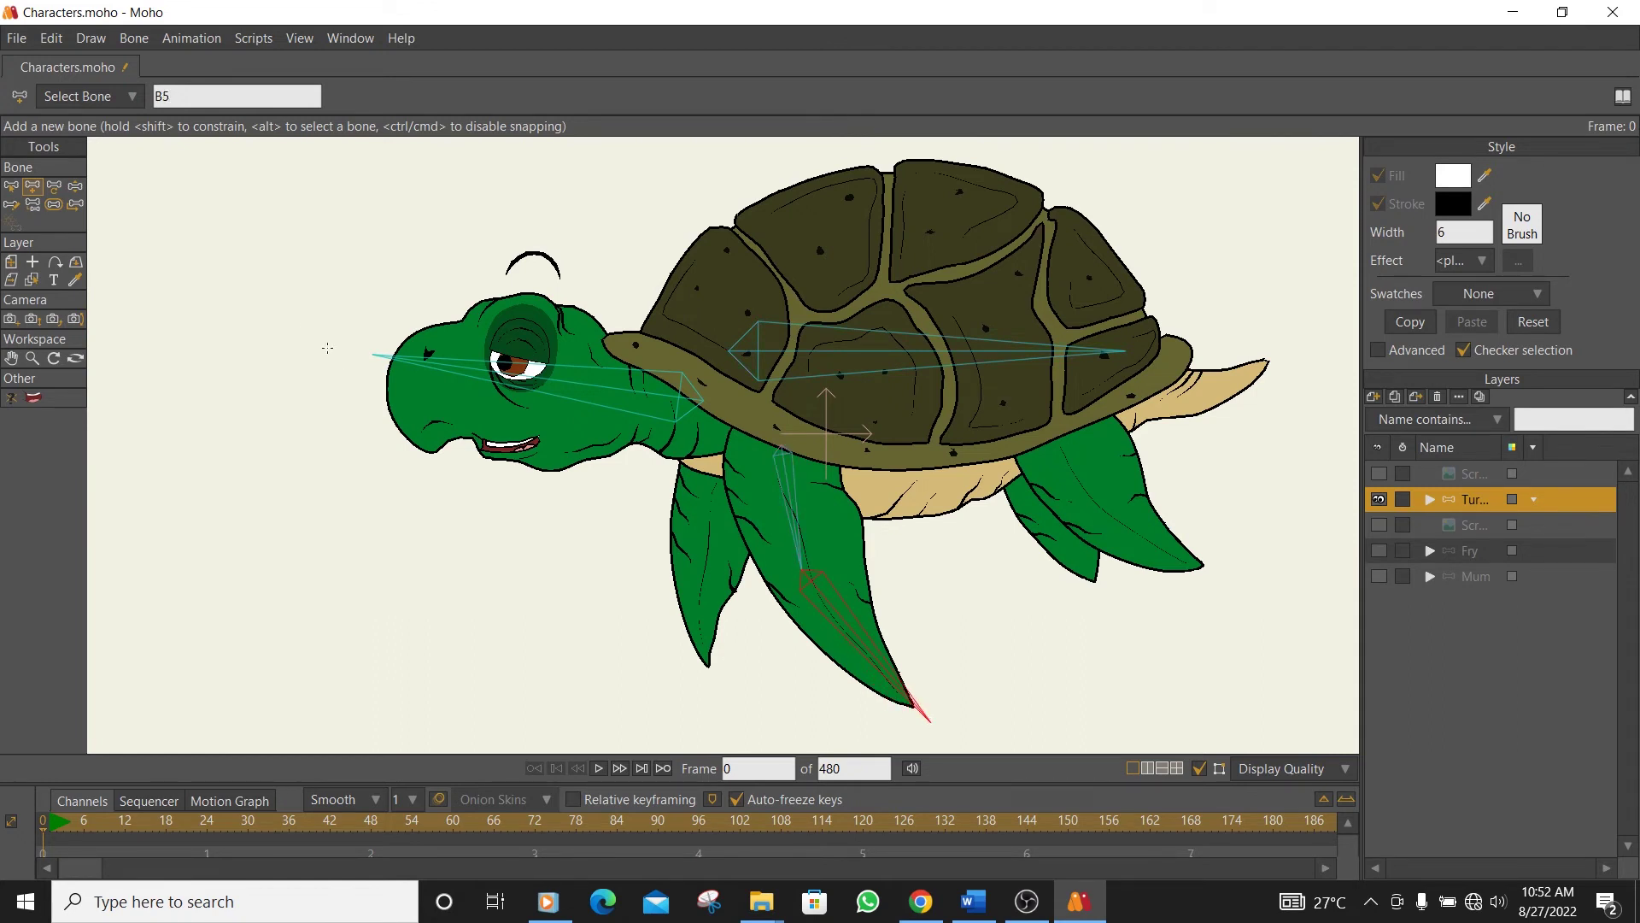
- Add a two-bone chain, parented to the shell bone, down the far front flipper to just past its tip
left_click(11, 185)
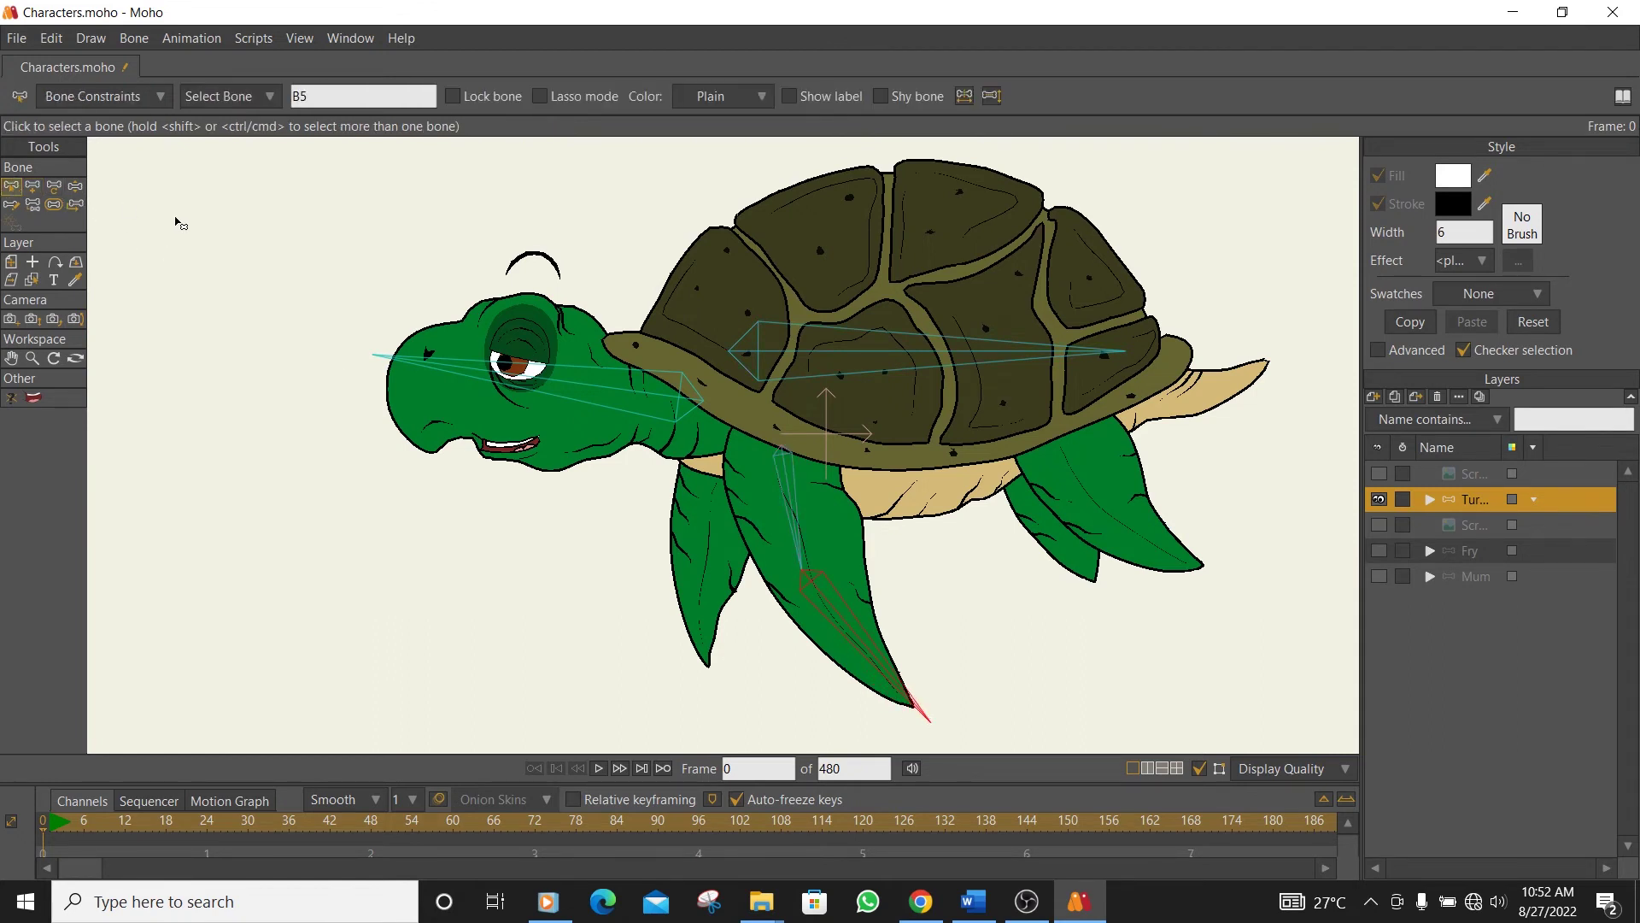
left_click(769, 356)
left_click(32, 185)
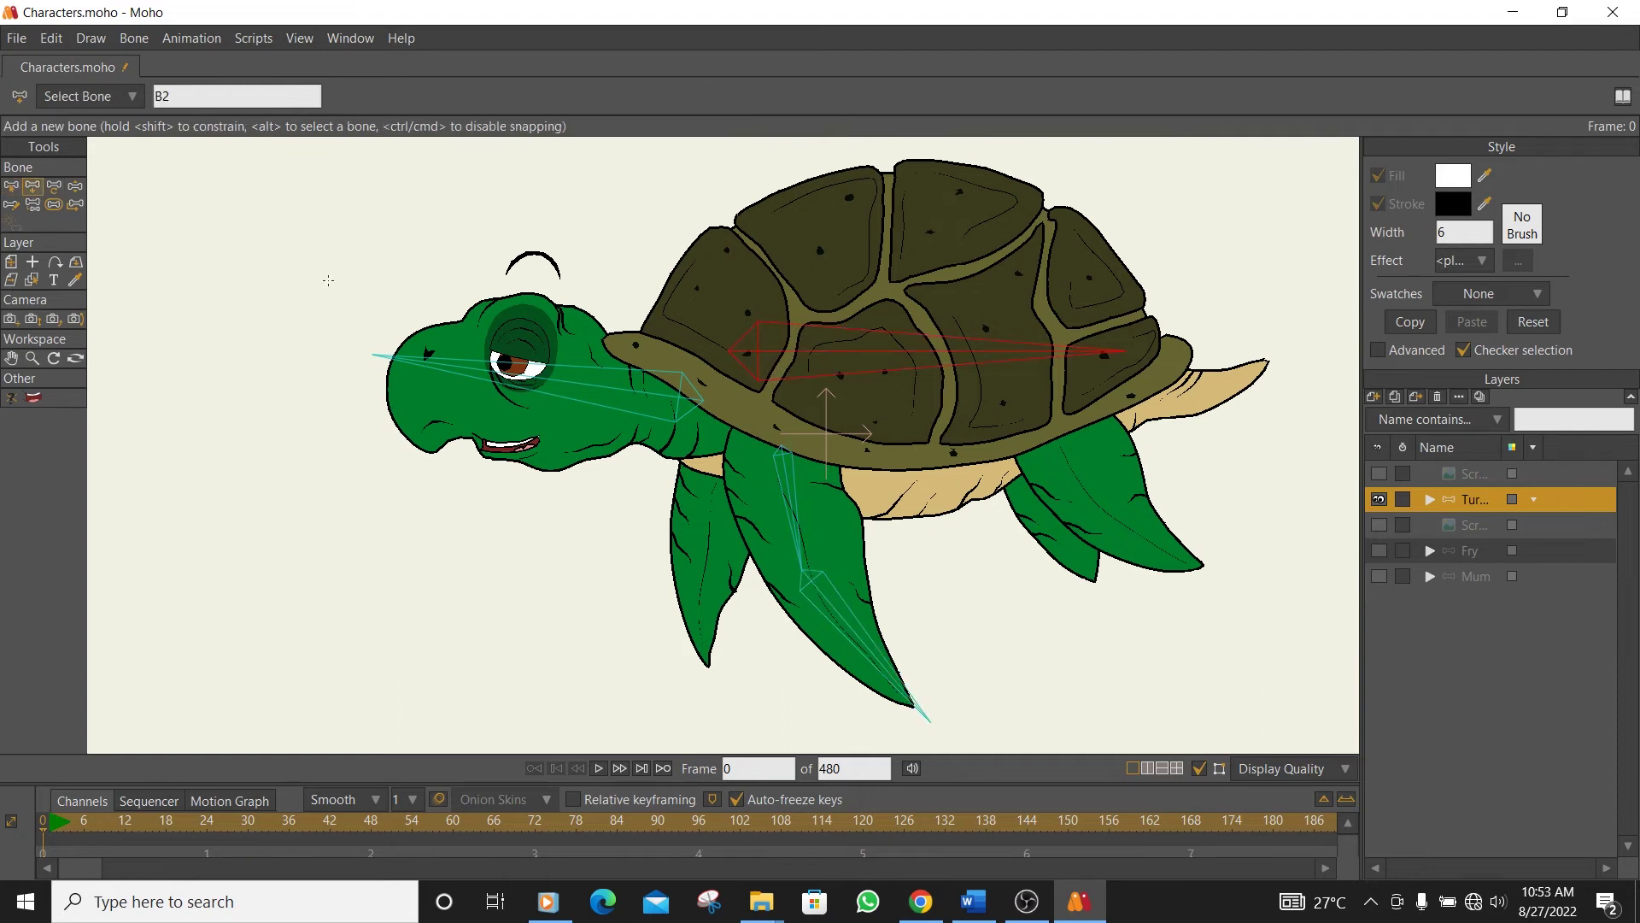
left_click_drag(713, 482, 708, 679)
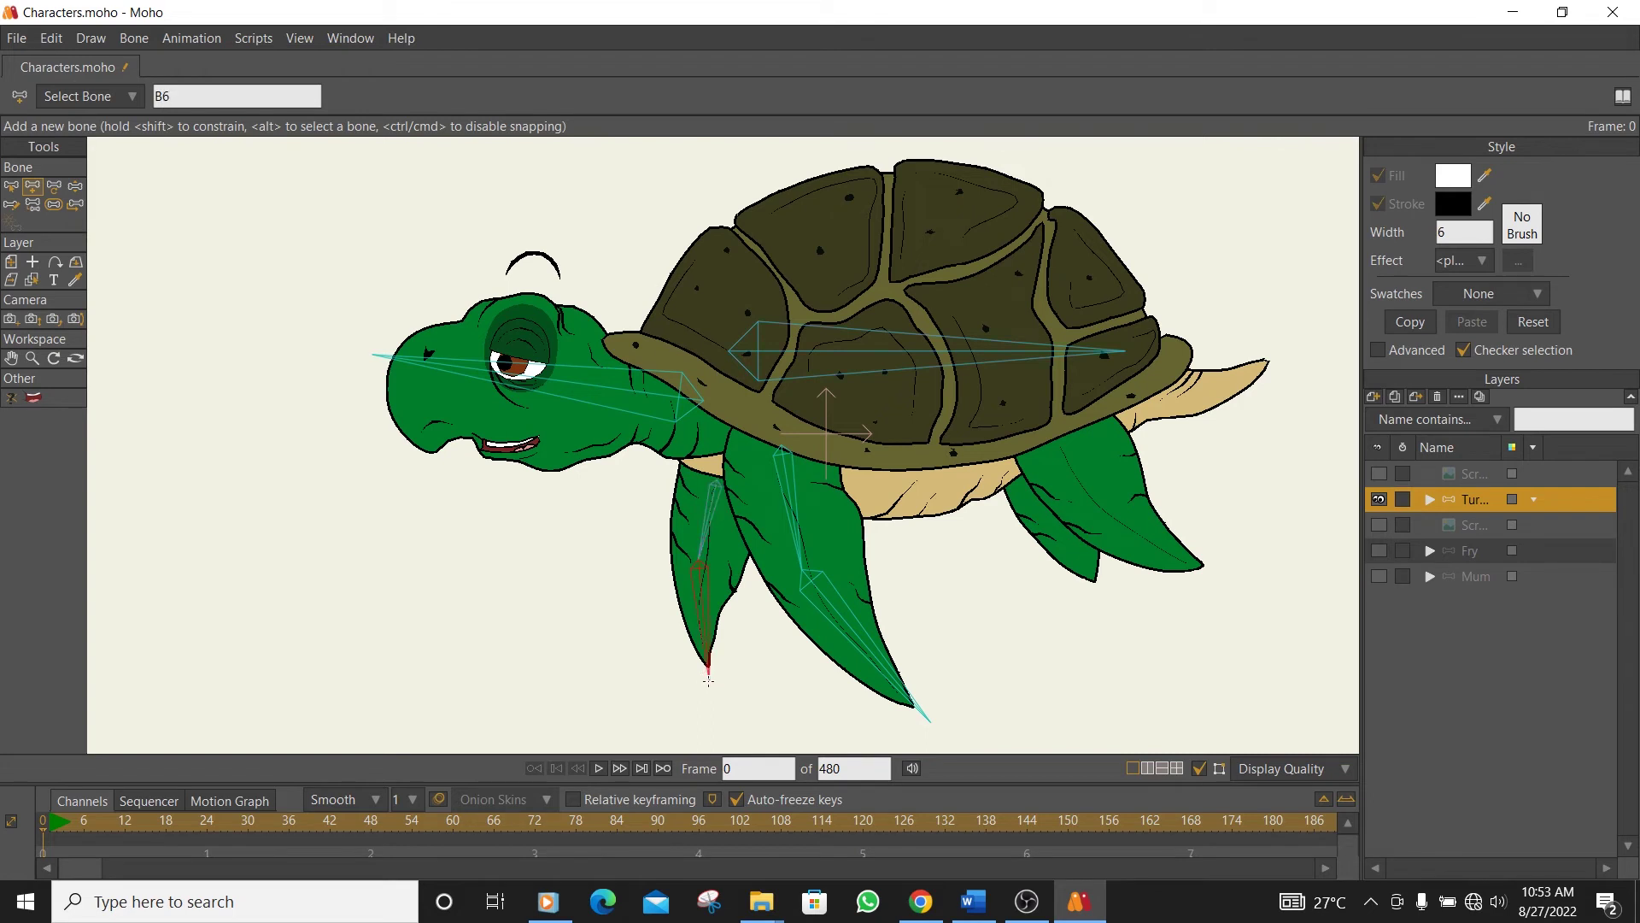
- Add a two-bone chain, parented to the shell bone, along the near rear flipper to its tip
left_click(11, 186)
left_click(904, 357)
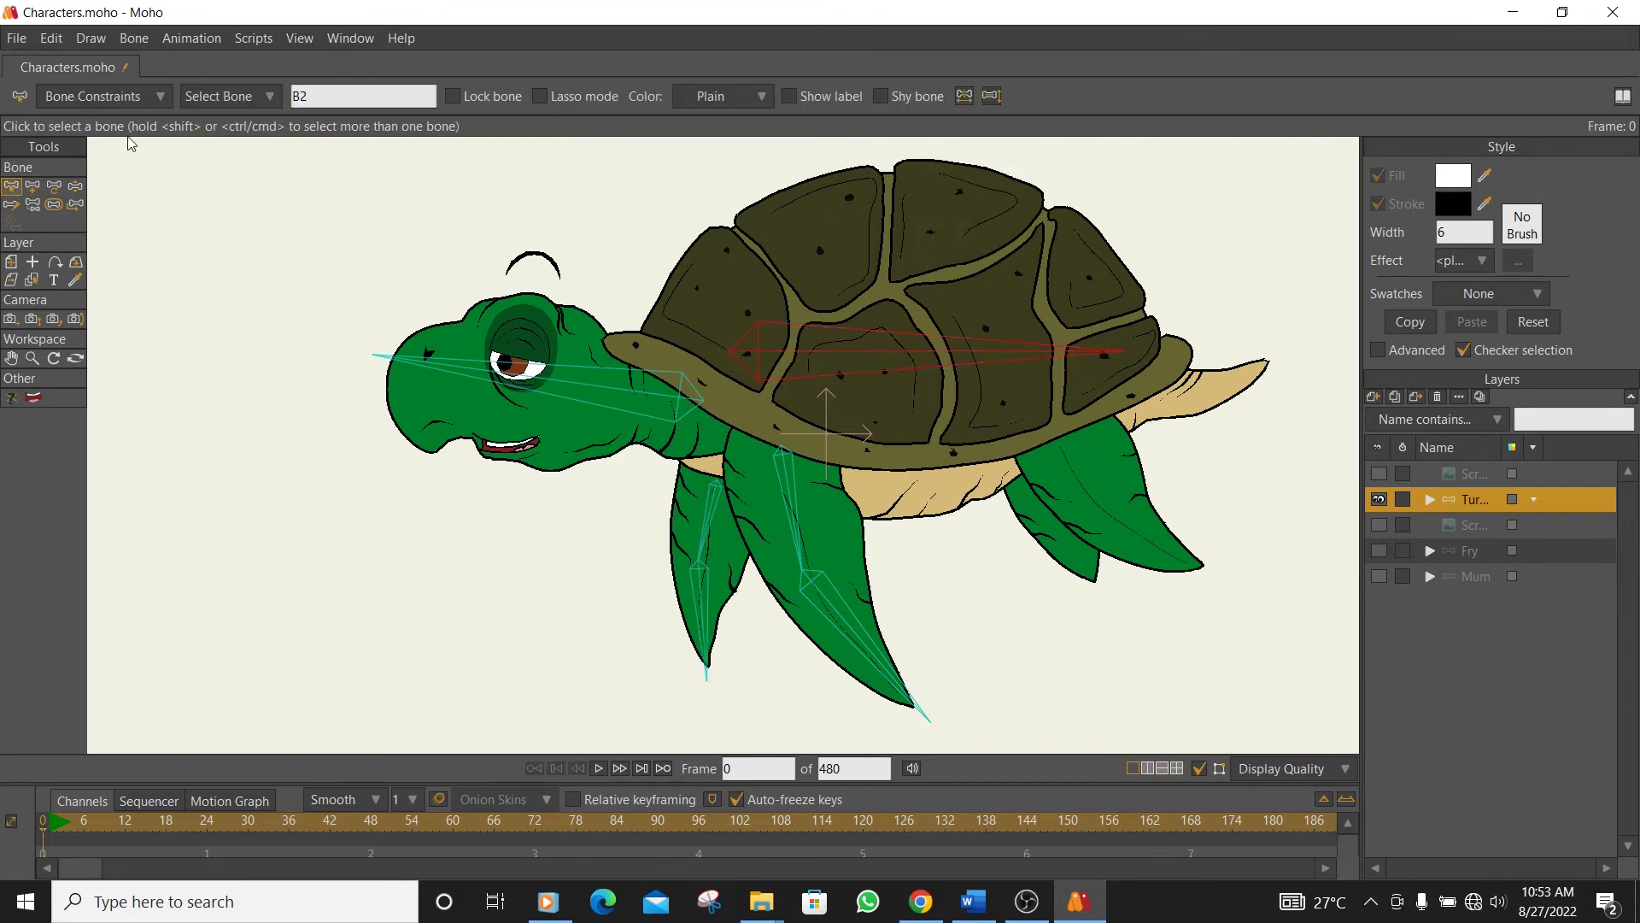
left_click(32, 187)
left_click_drag(981, 420, 846, 444)
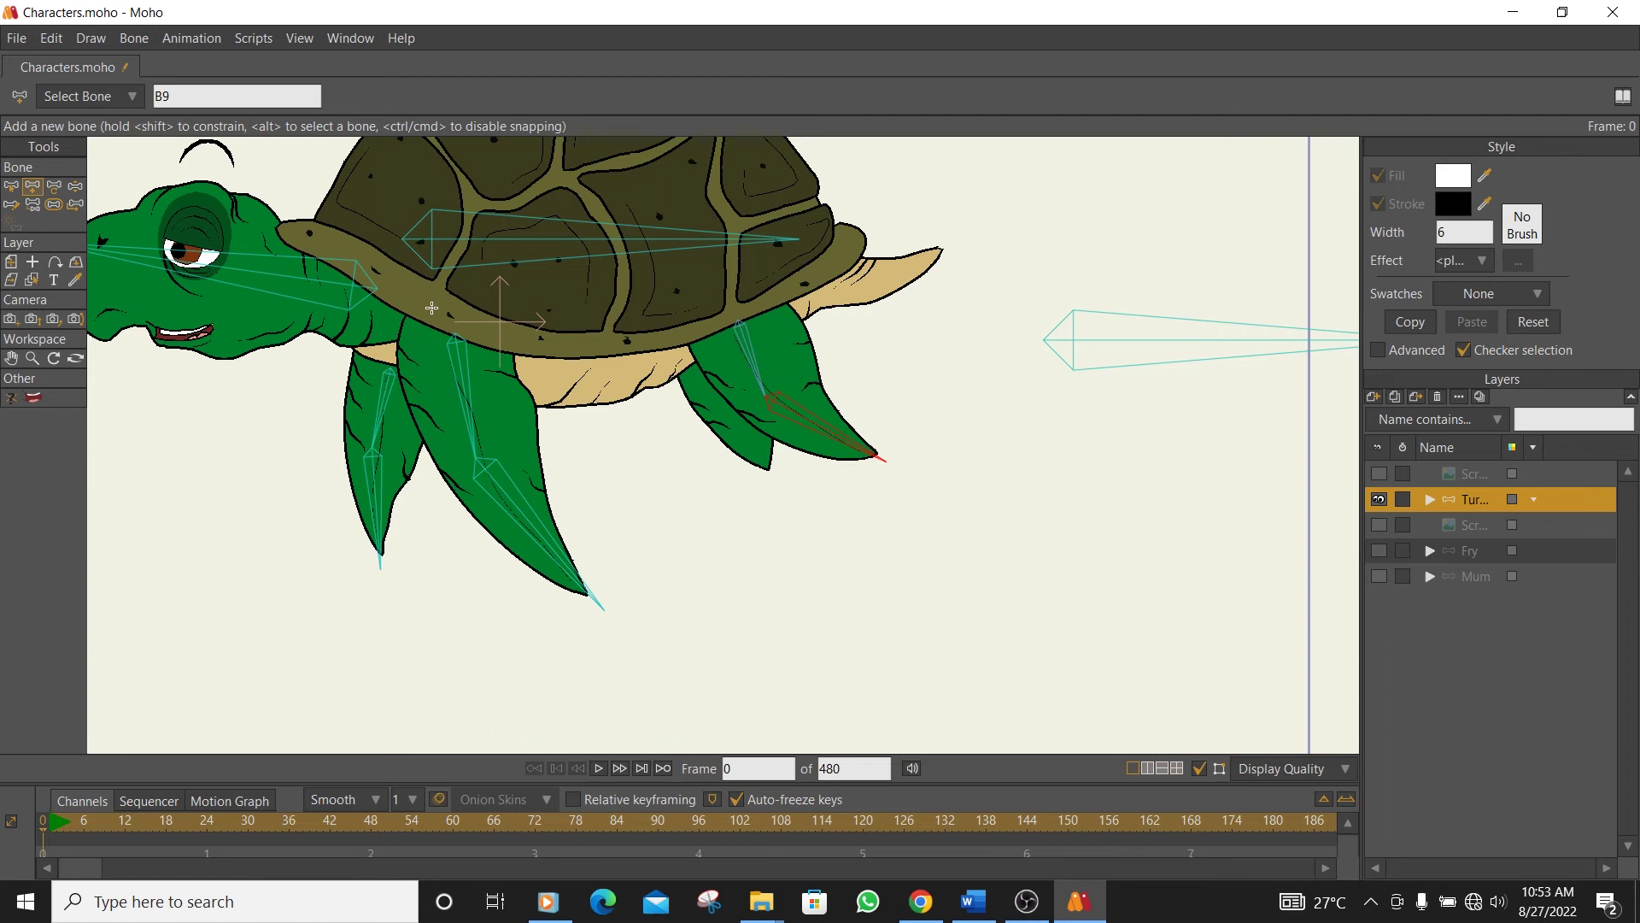
- Add a two-bone chain, parented to the shell bone, along the far rear flipper to its tip
left_click(12, 186)
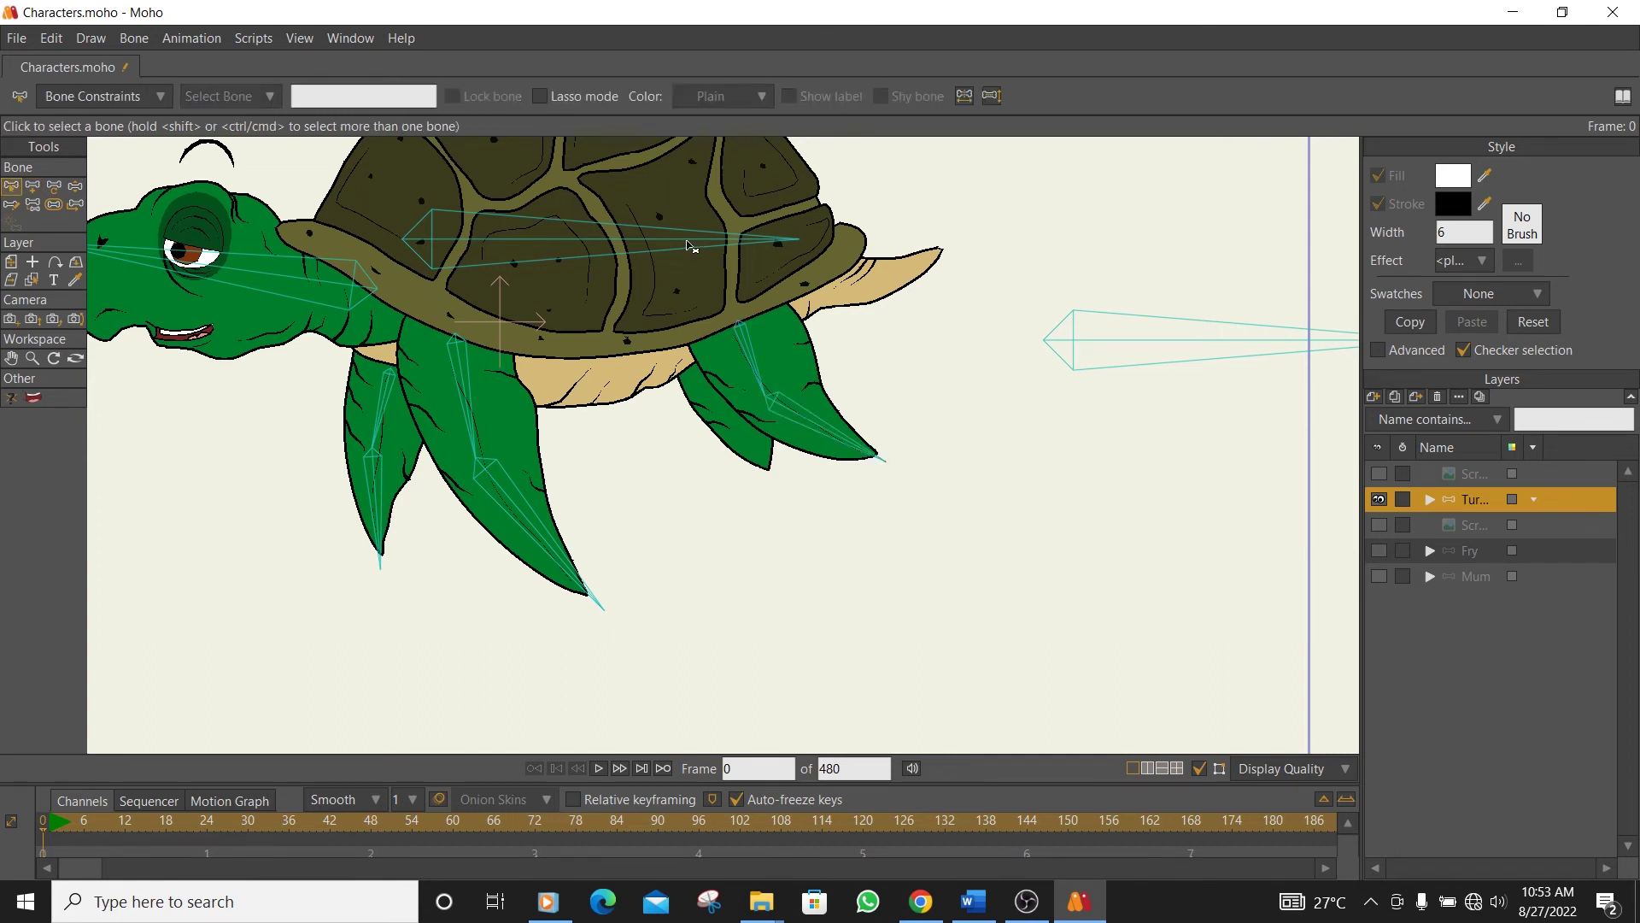
left_click(32, 186)
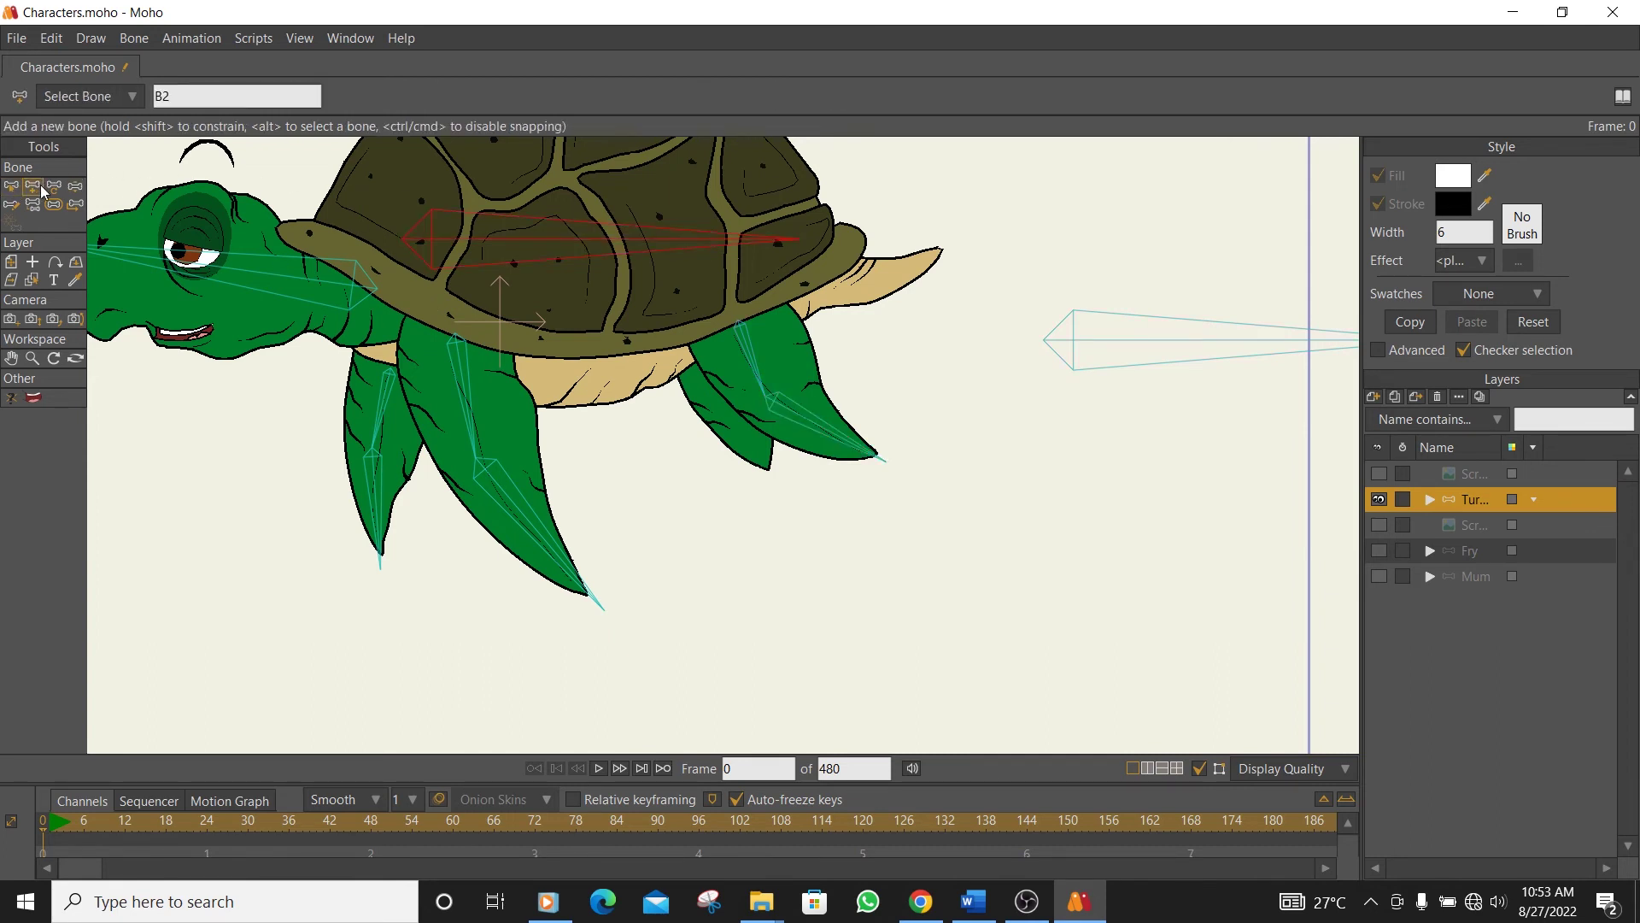
left_click_drag(702, 348, 775, 466)
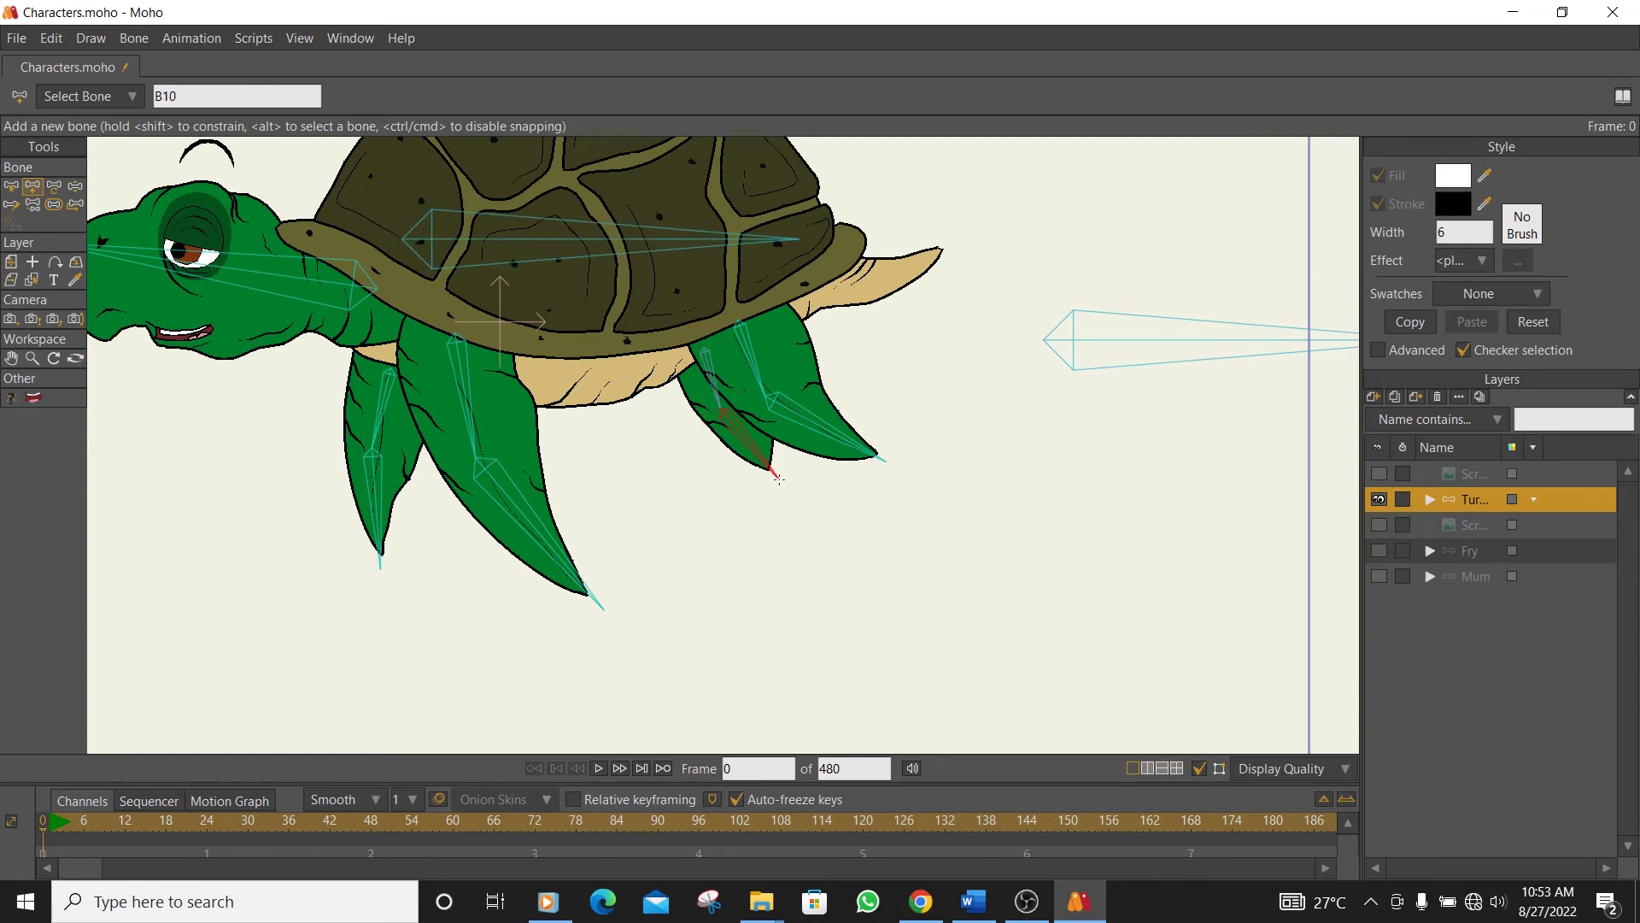
- Add a two-bone chain, parented to the shell bone, along the tail to just past its tip
left_click(11, 186)
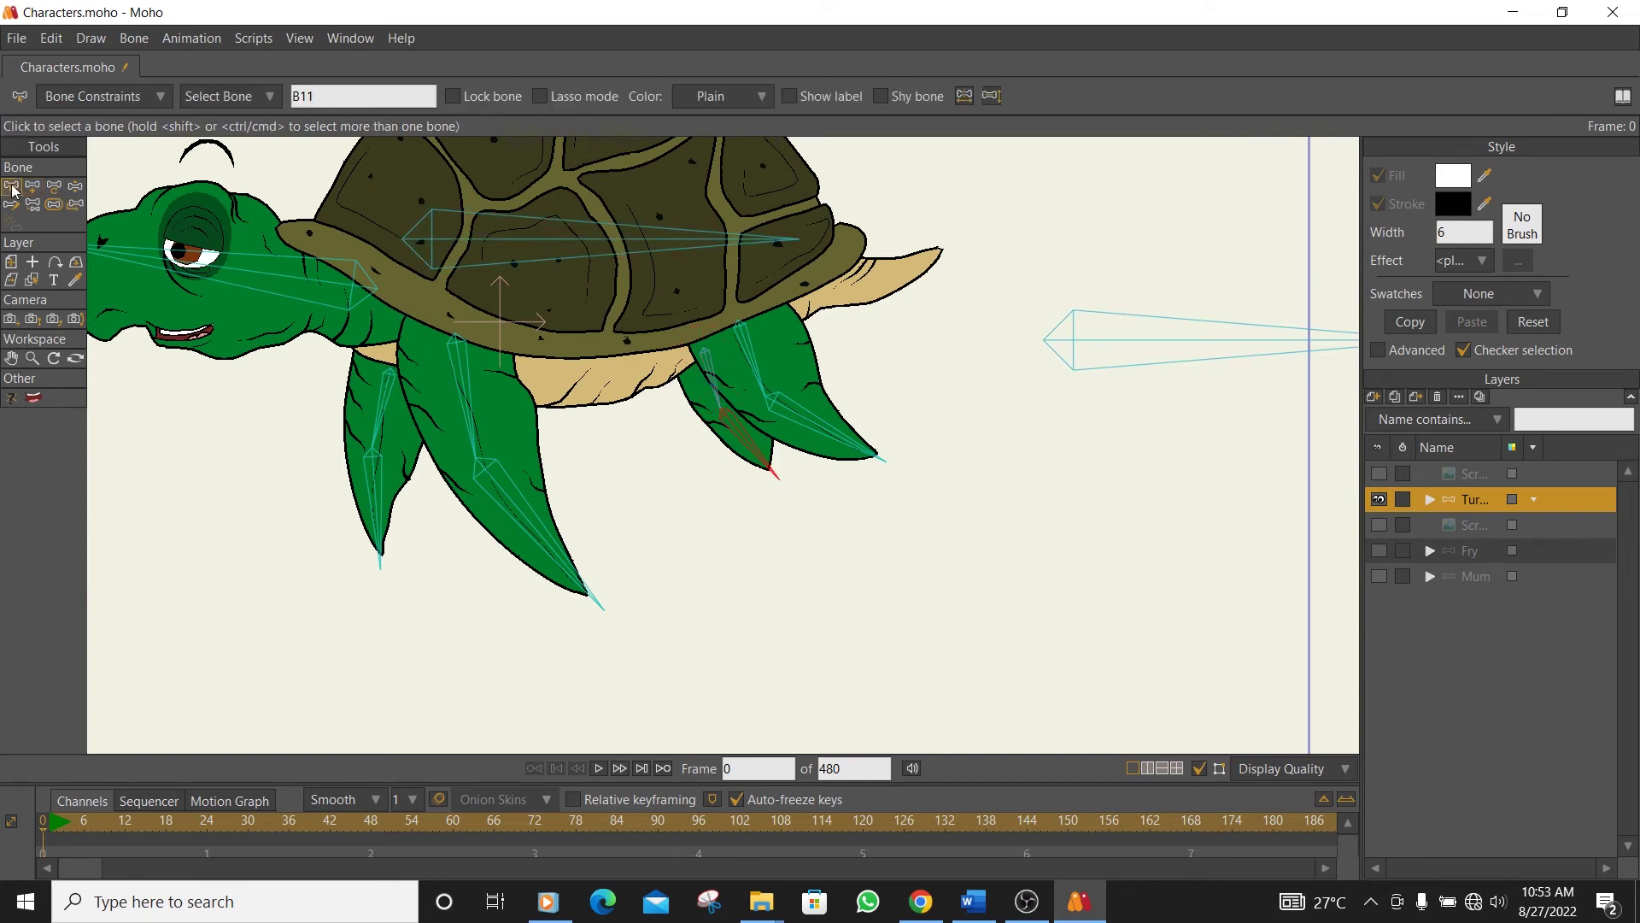
left_click(759, 246)
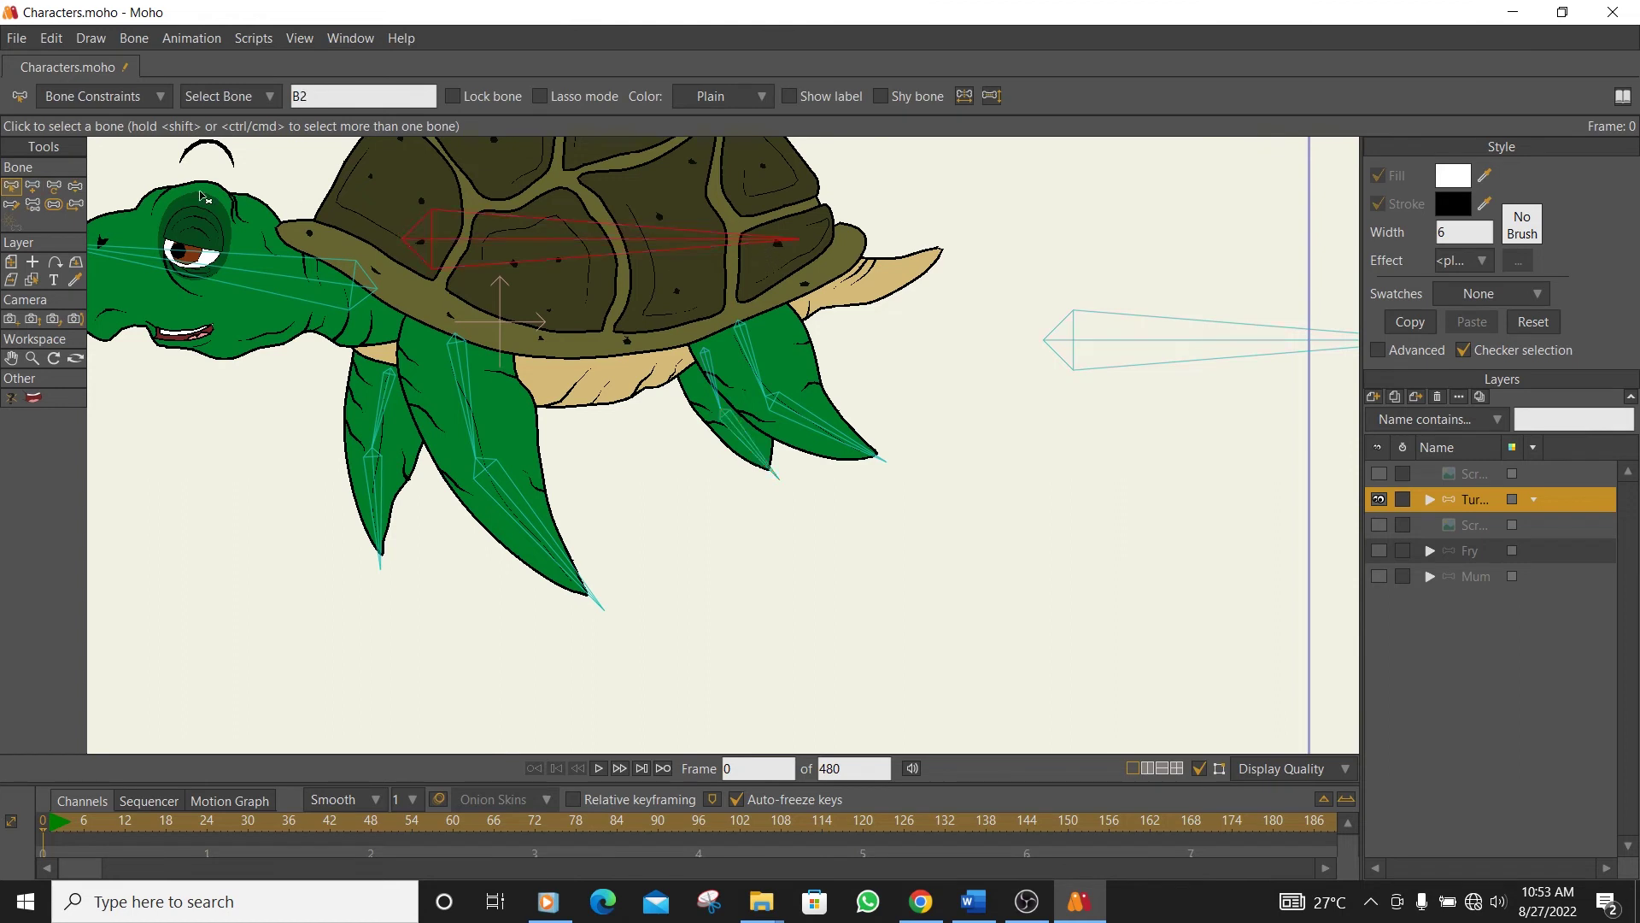
left_click(34, 186)
left_click_drag(822, 285, 893, 277)
left_click_drag(895, 276, 955, 239)
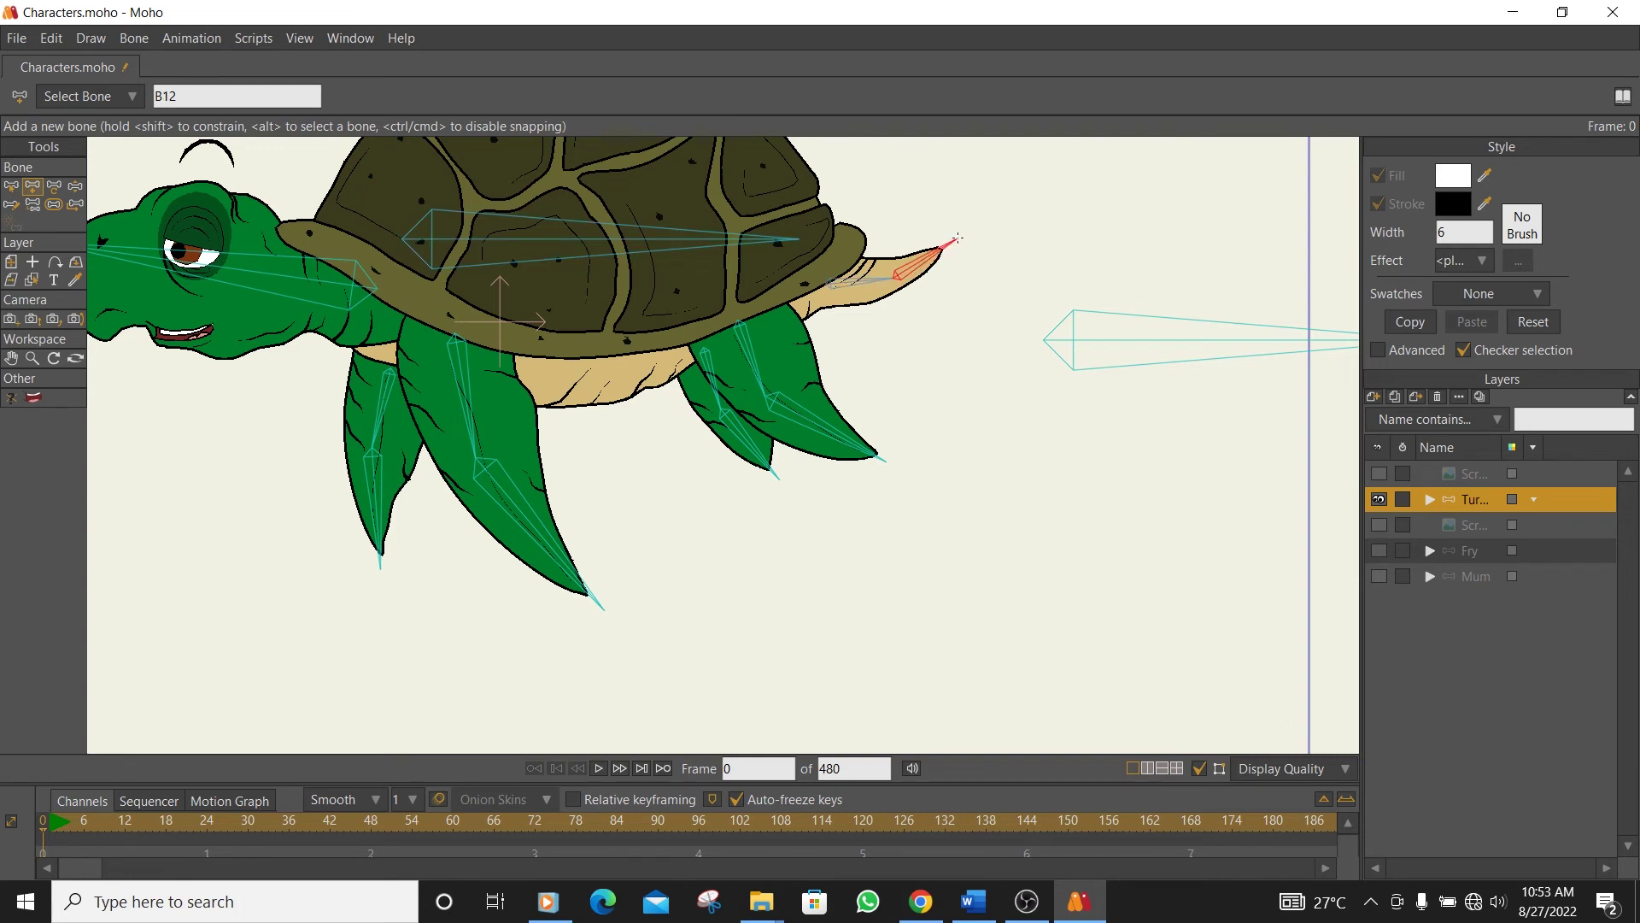
- Select all of the turtle's bones and set their bone strength to 0
left_click(11, 187)
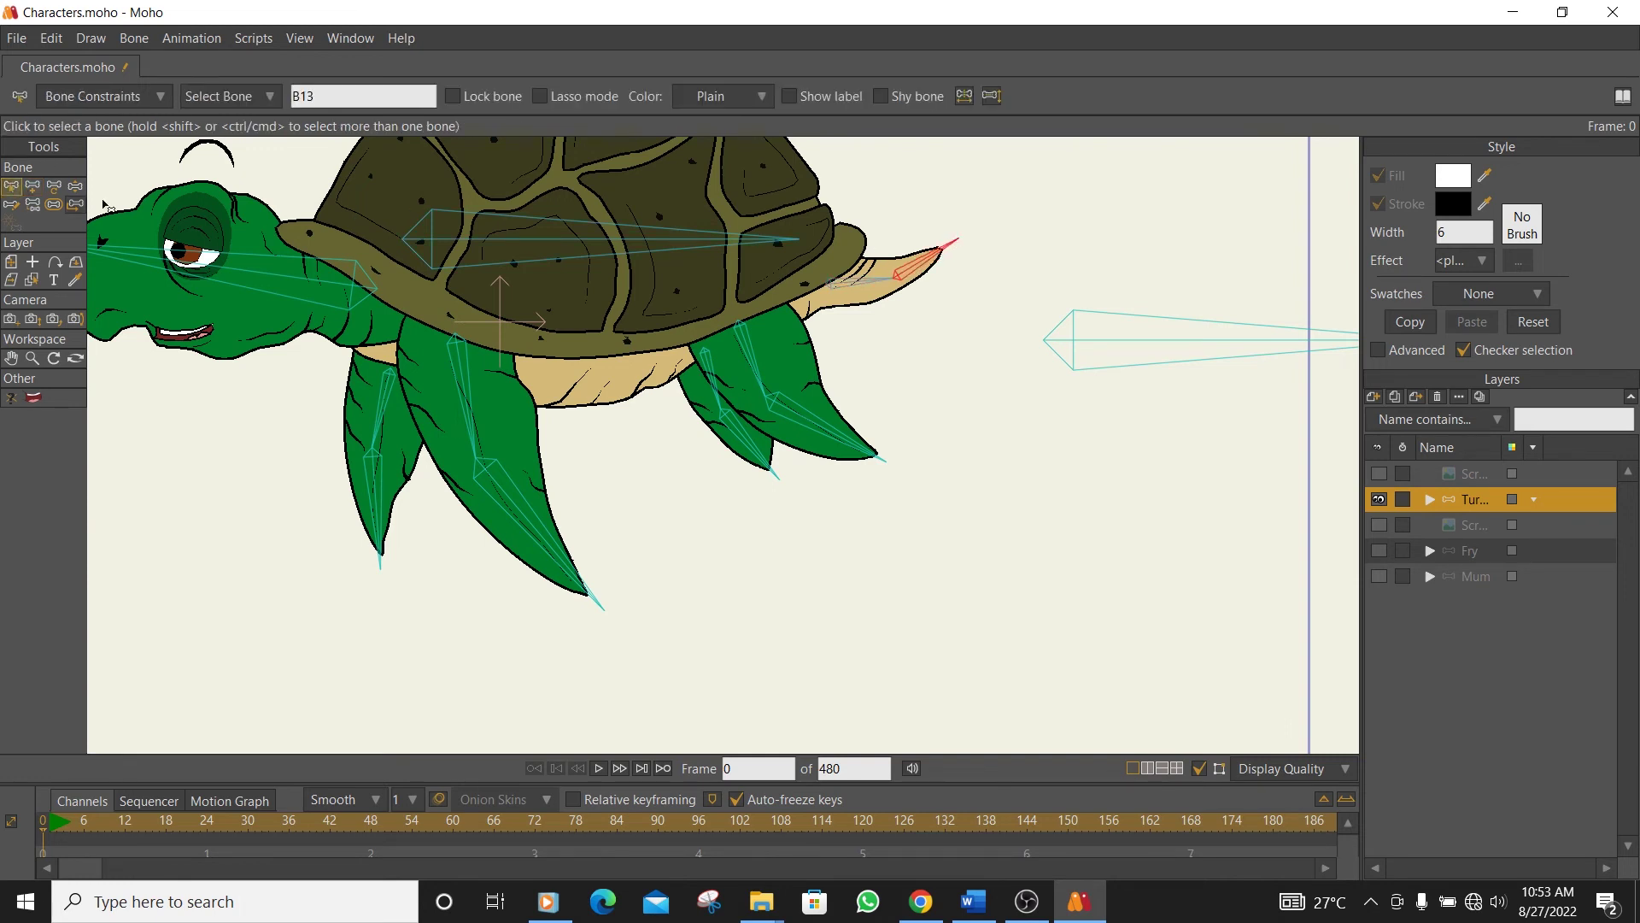
scroll(287, 248, "down", 4)
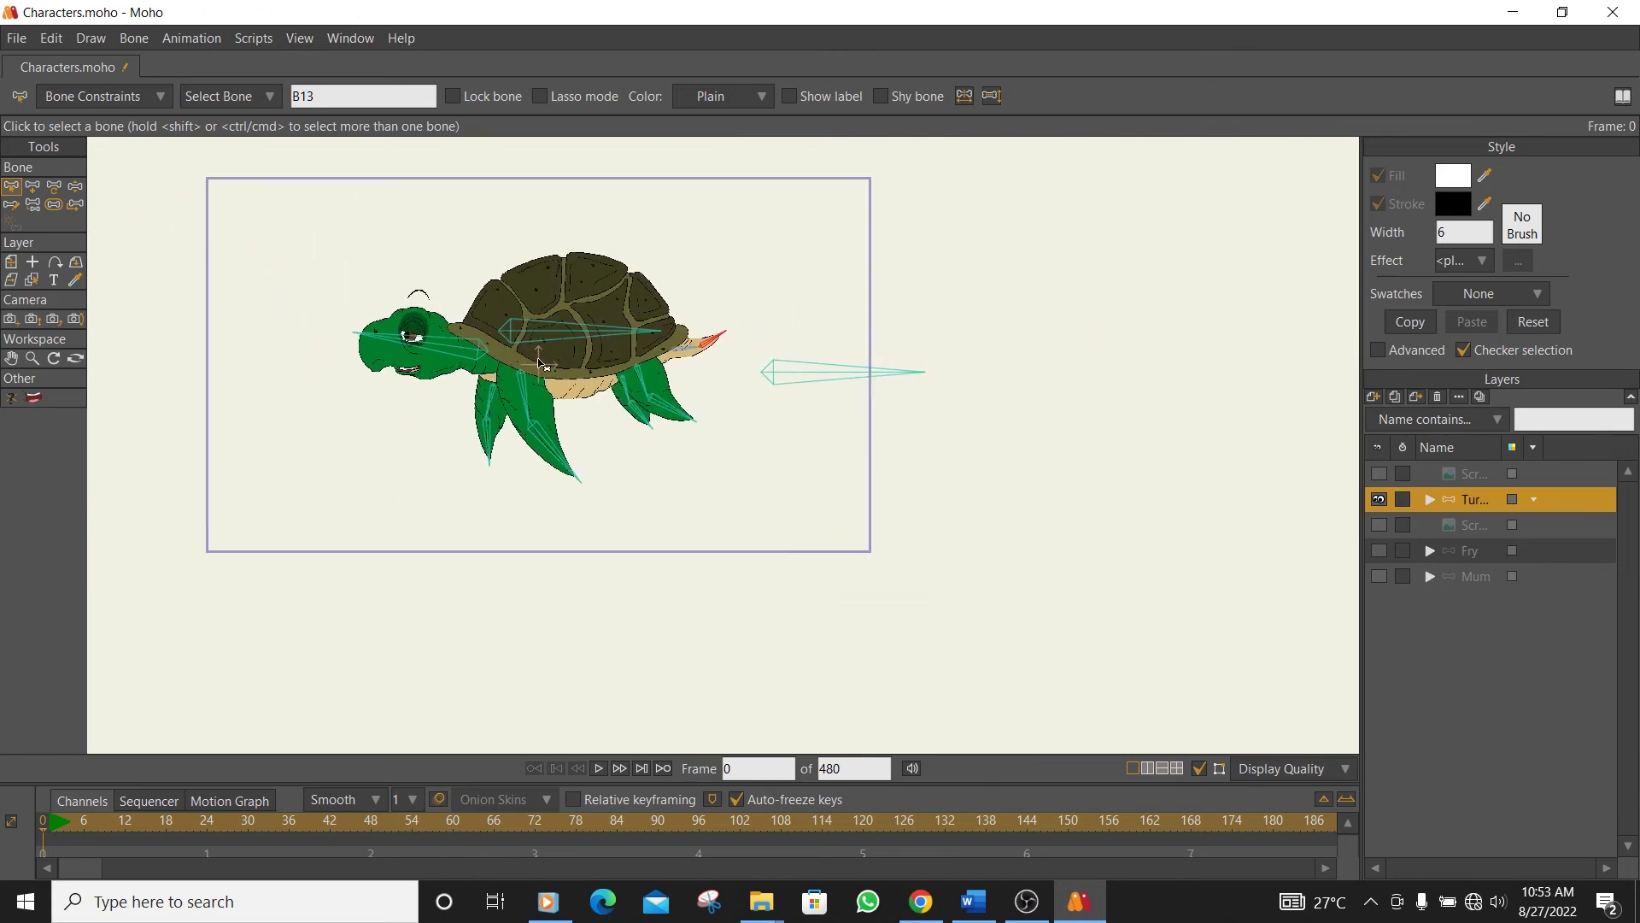
left_click_drag(294, 240, 1037, 553)
left_click(54, 204)
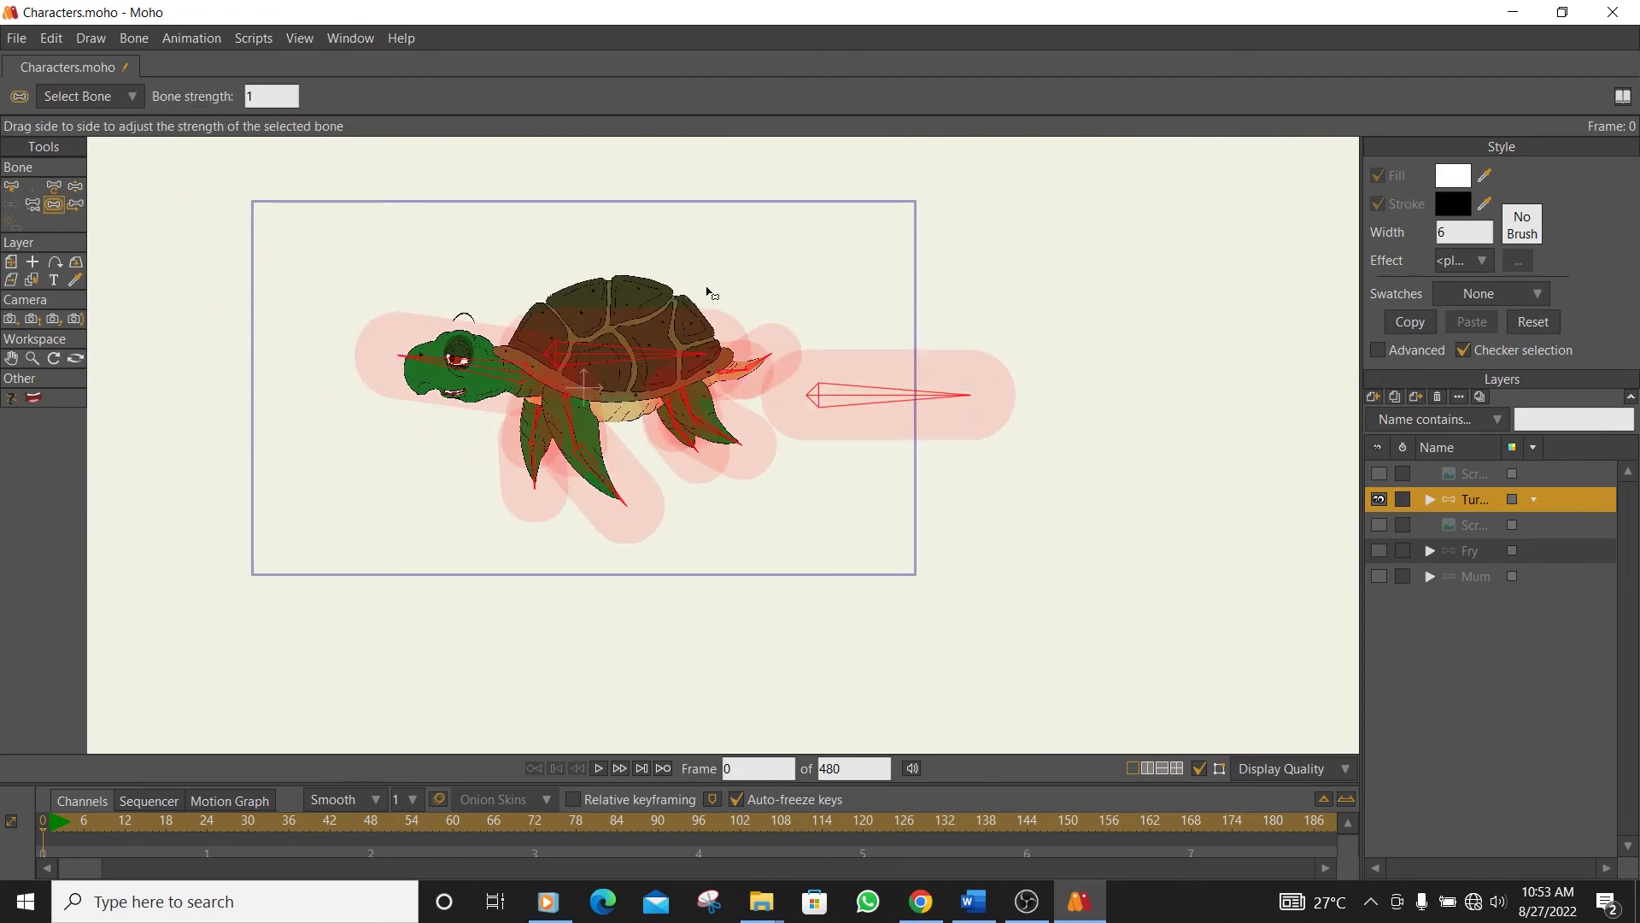
- Select the turtle's head bone and check how the bones are parented
left_click(20, 188)
scroll(597, 374, "up", 4)
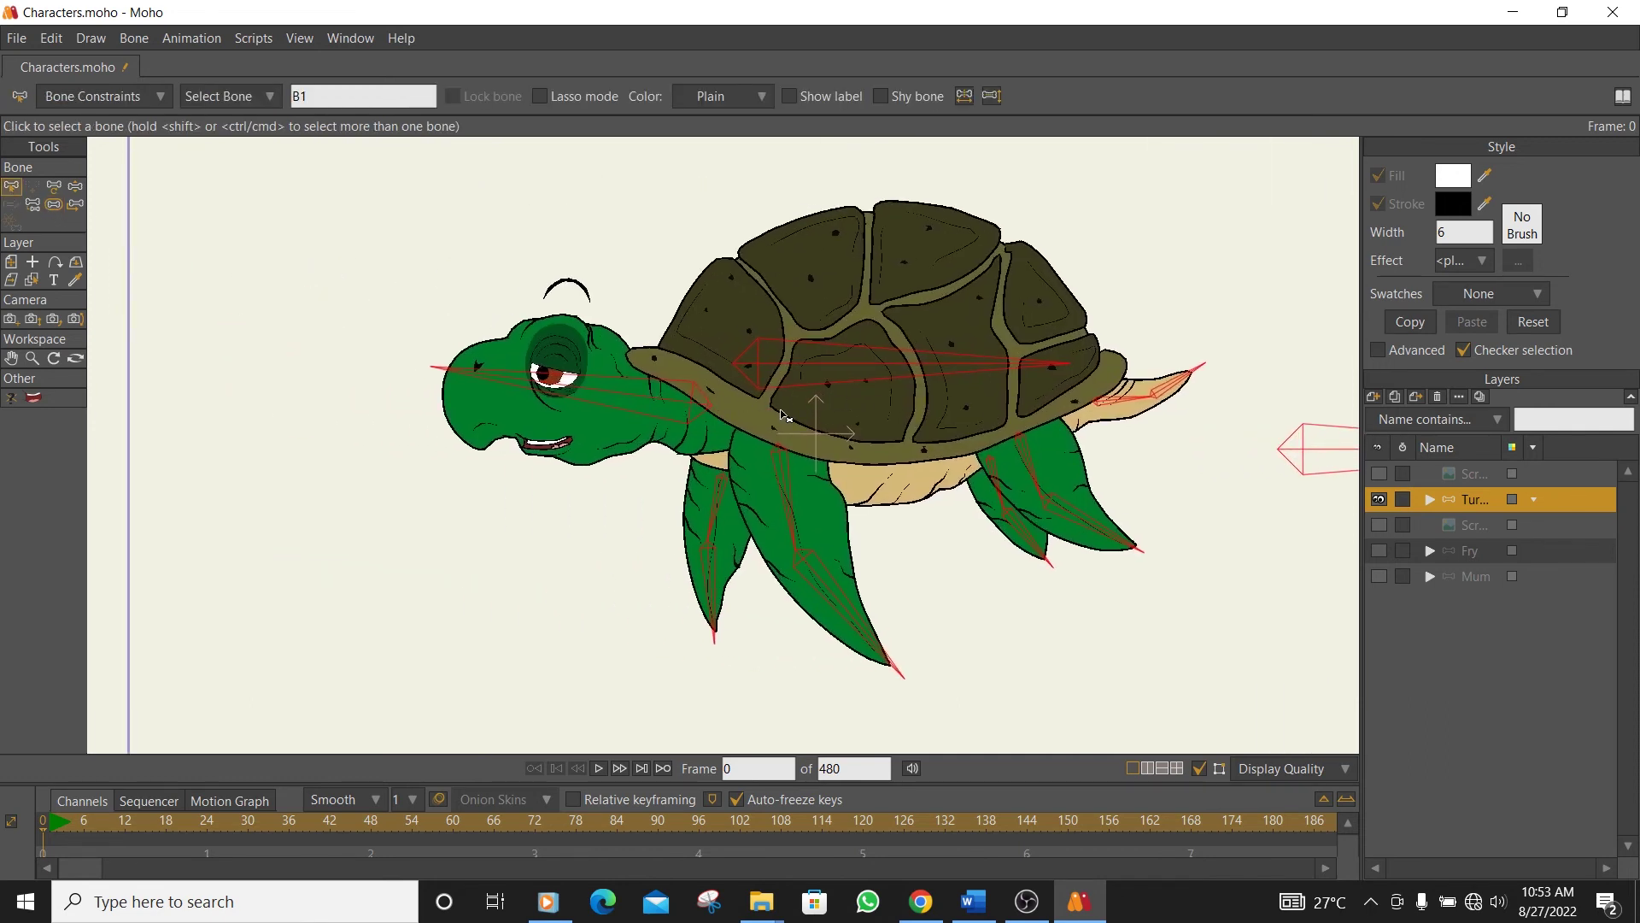
left_click(639, 409)
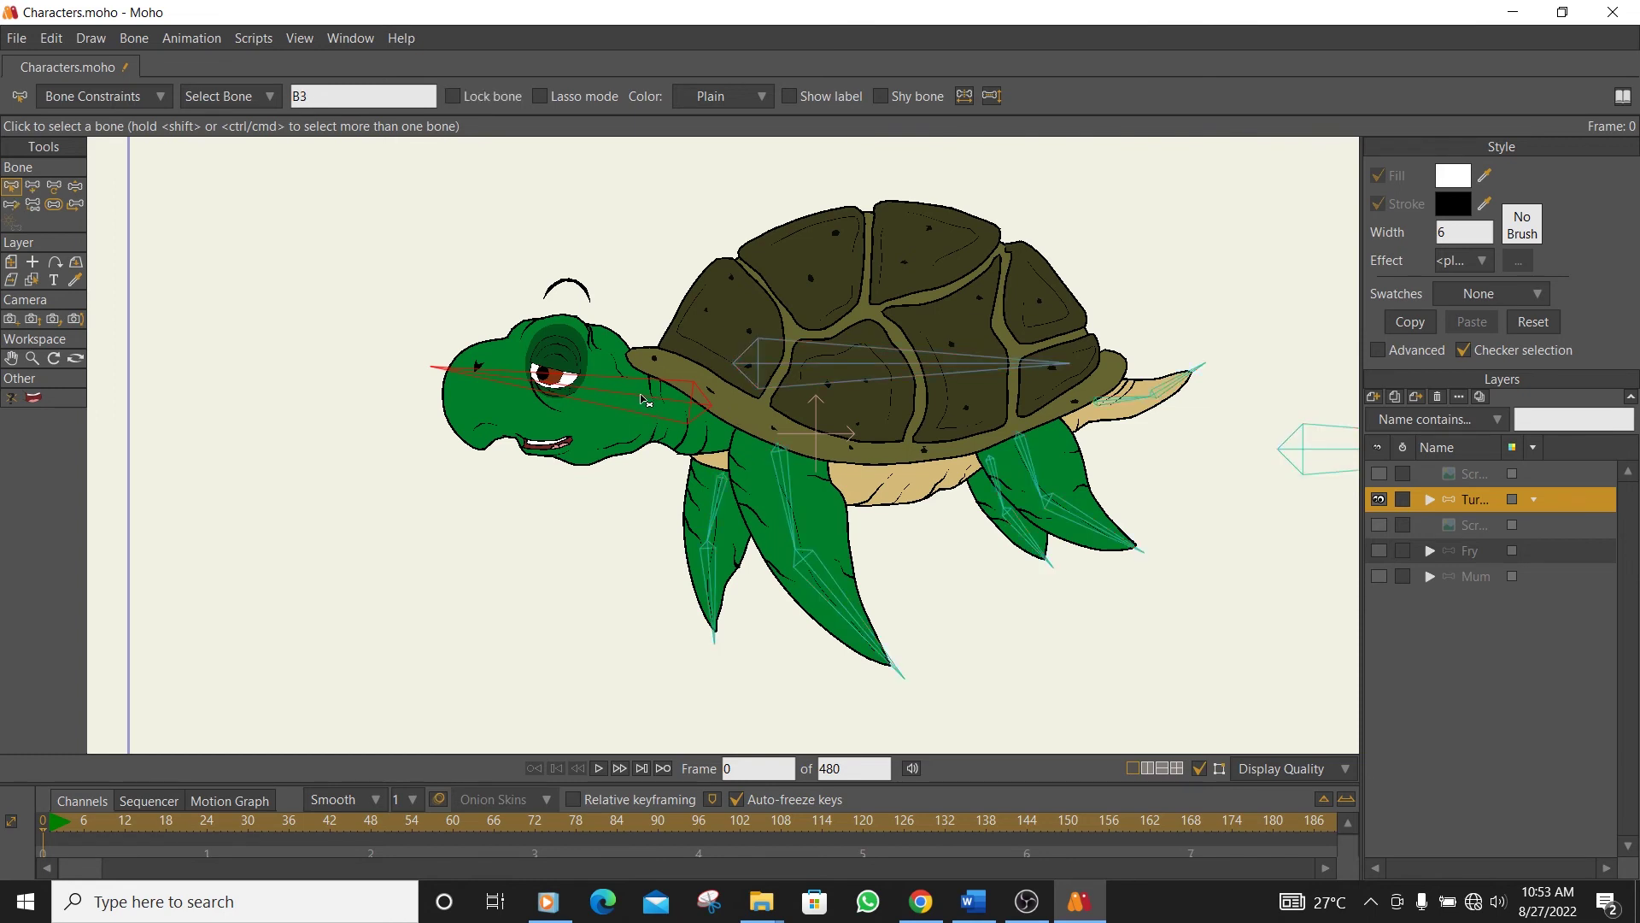
left_click(12, 205)
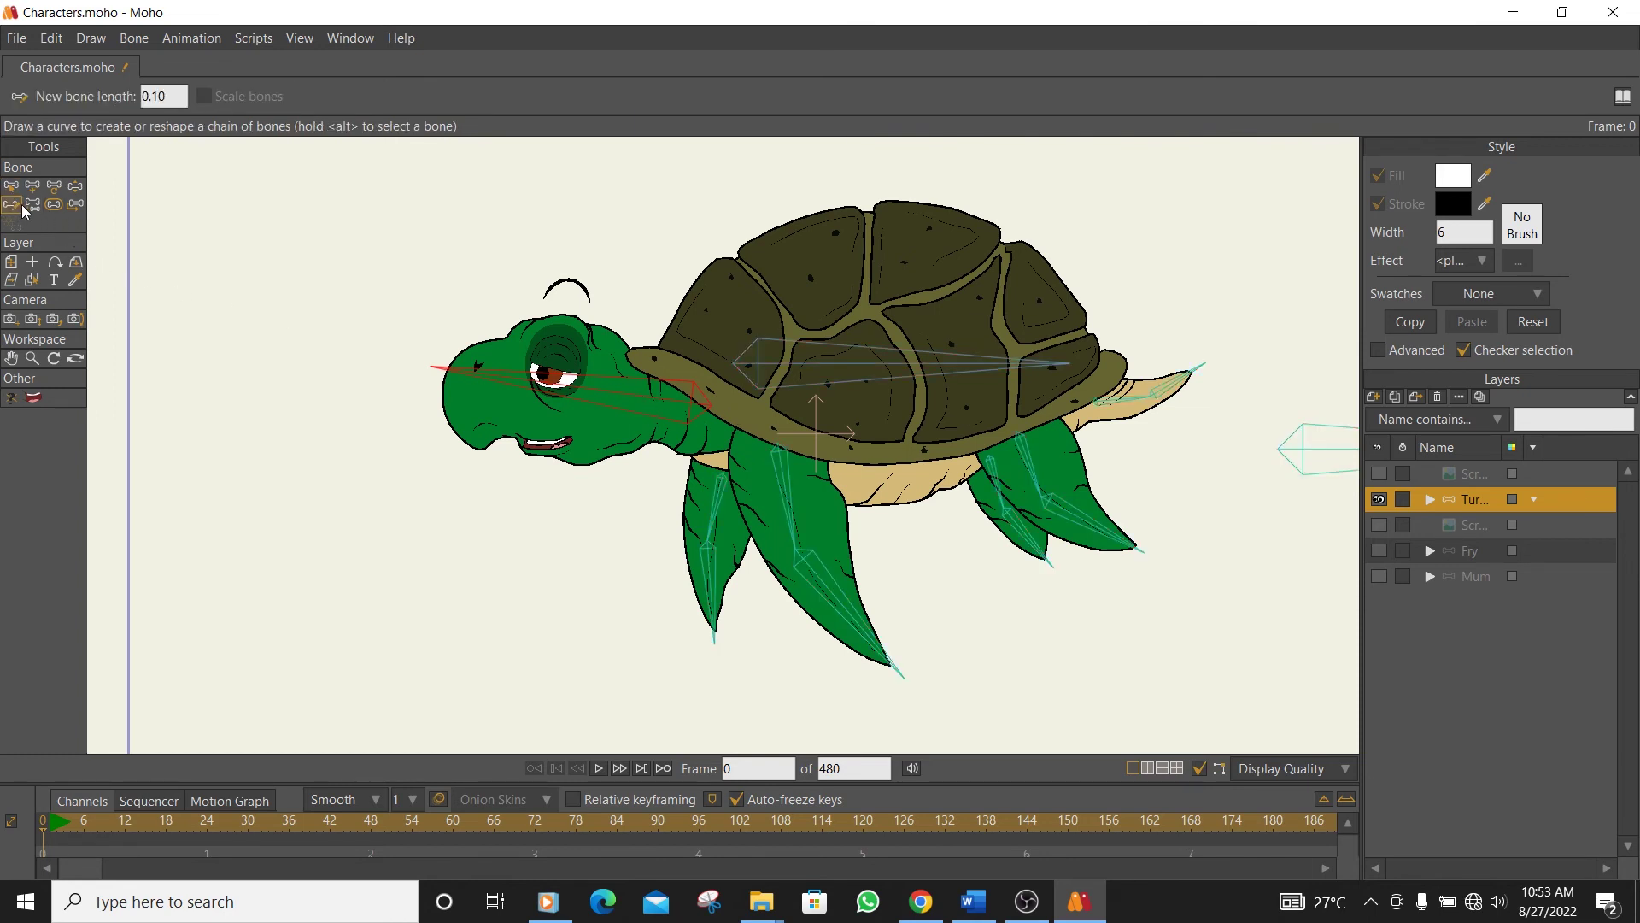
left_click(33, 206)
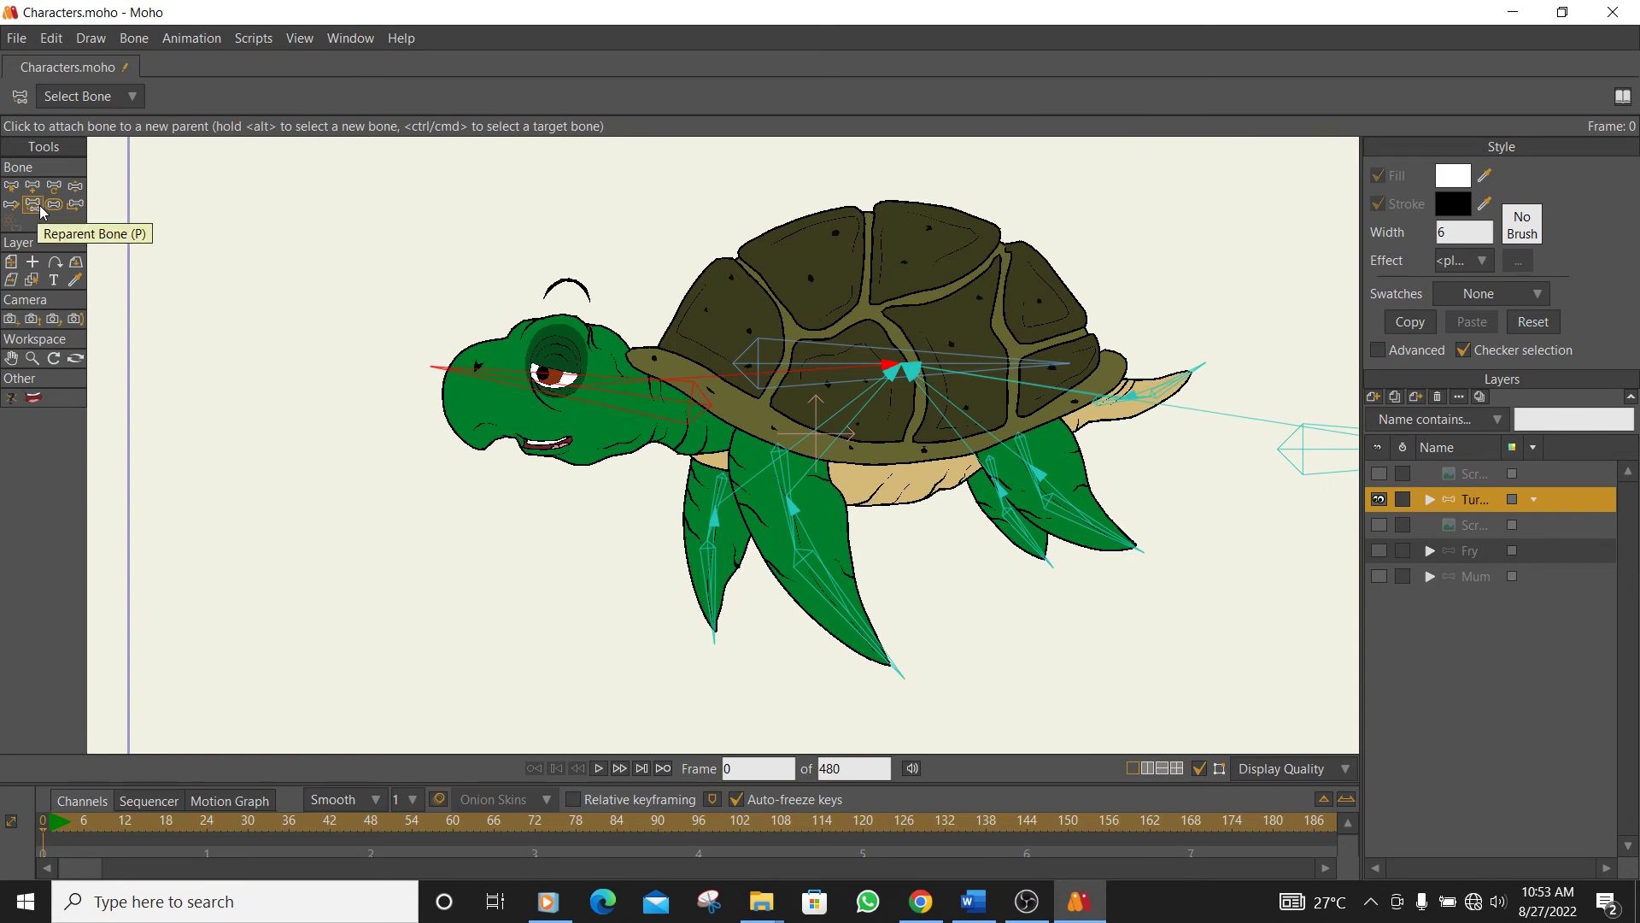
left_click(12, 186)
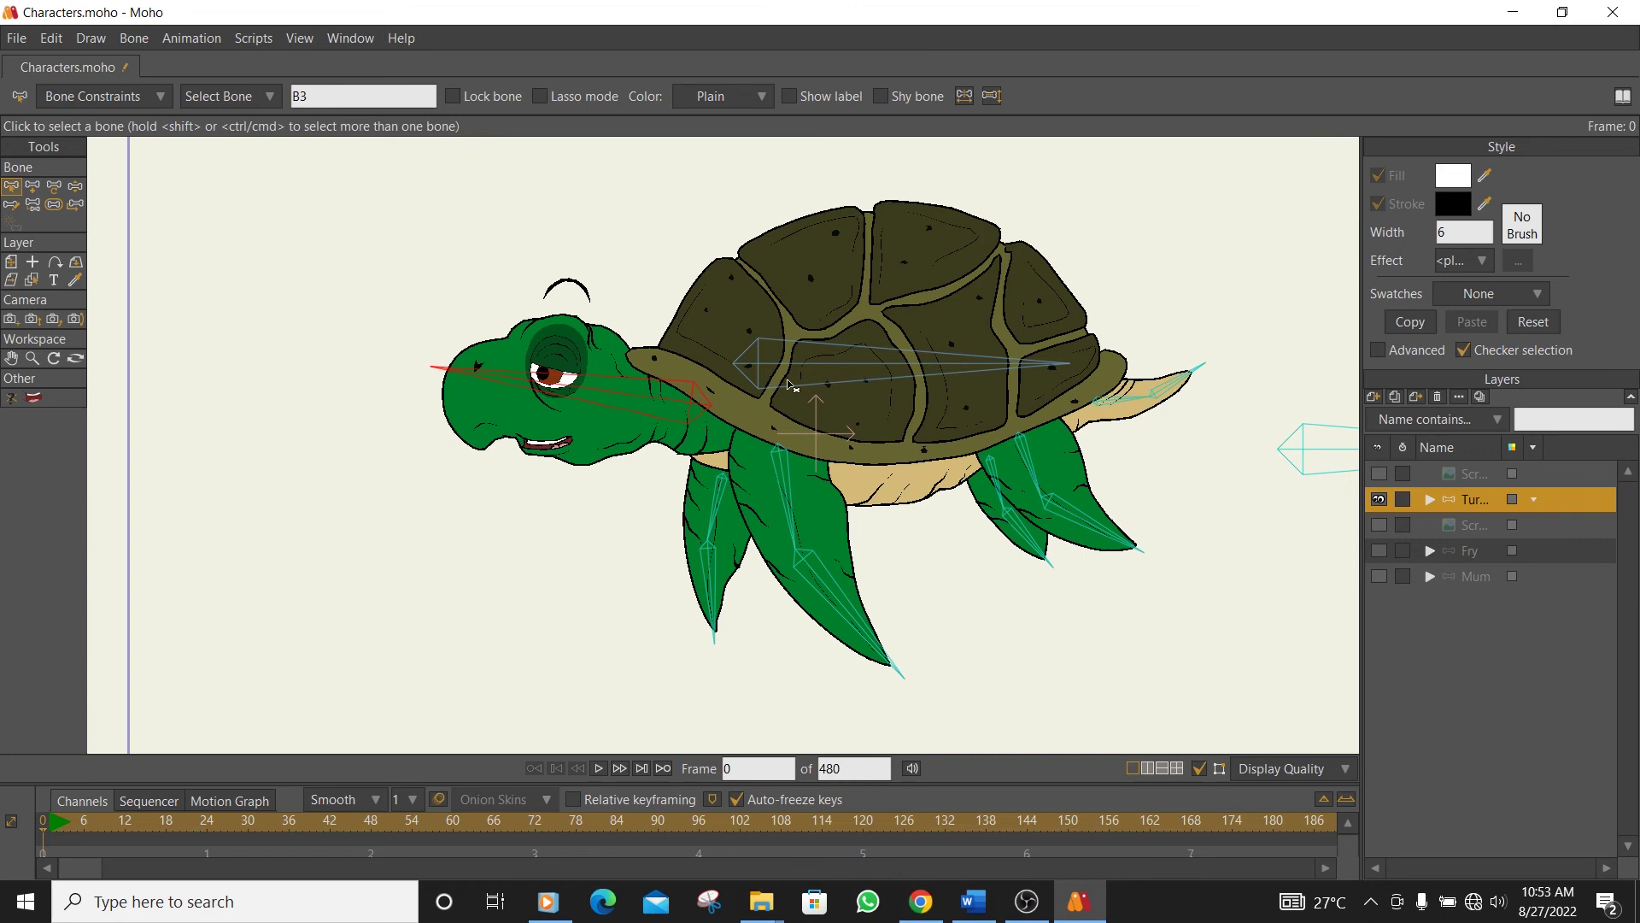
- Expand the turtle bone layer and bind its M, E and B group layers to the head bone
left_click(1428, 500)
left_click(1489, 526)
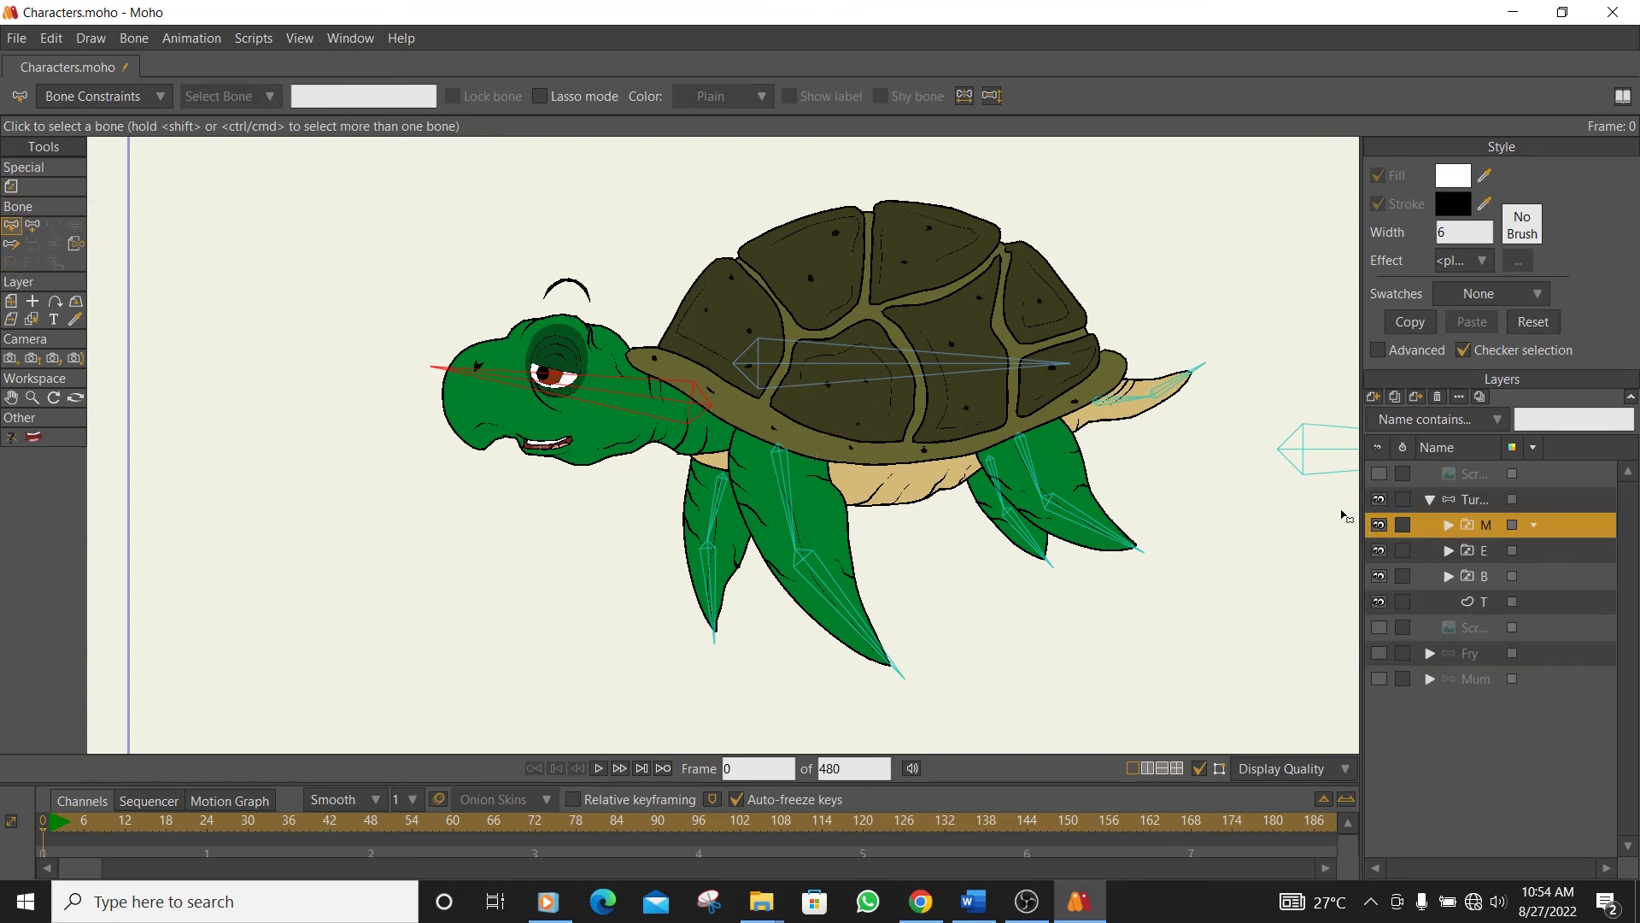
left_click(75, 244)
left_click(611, 399)
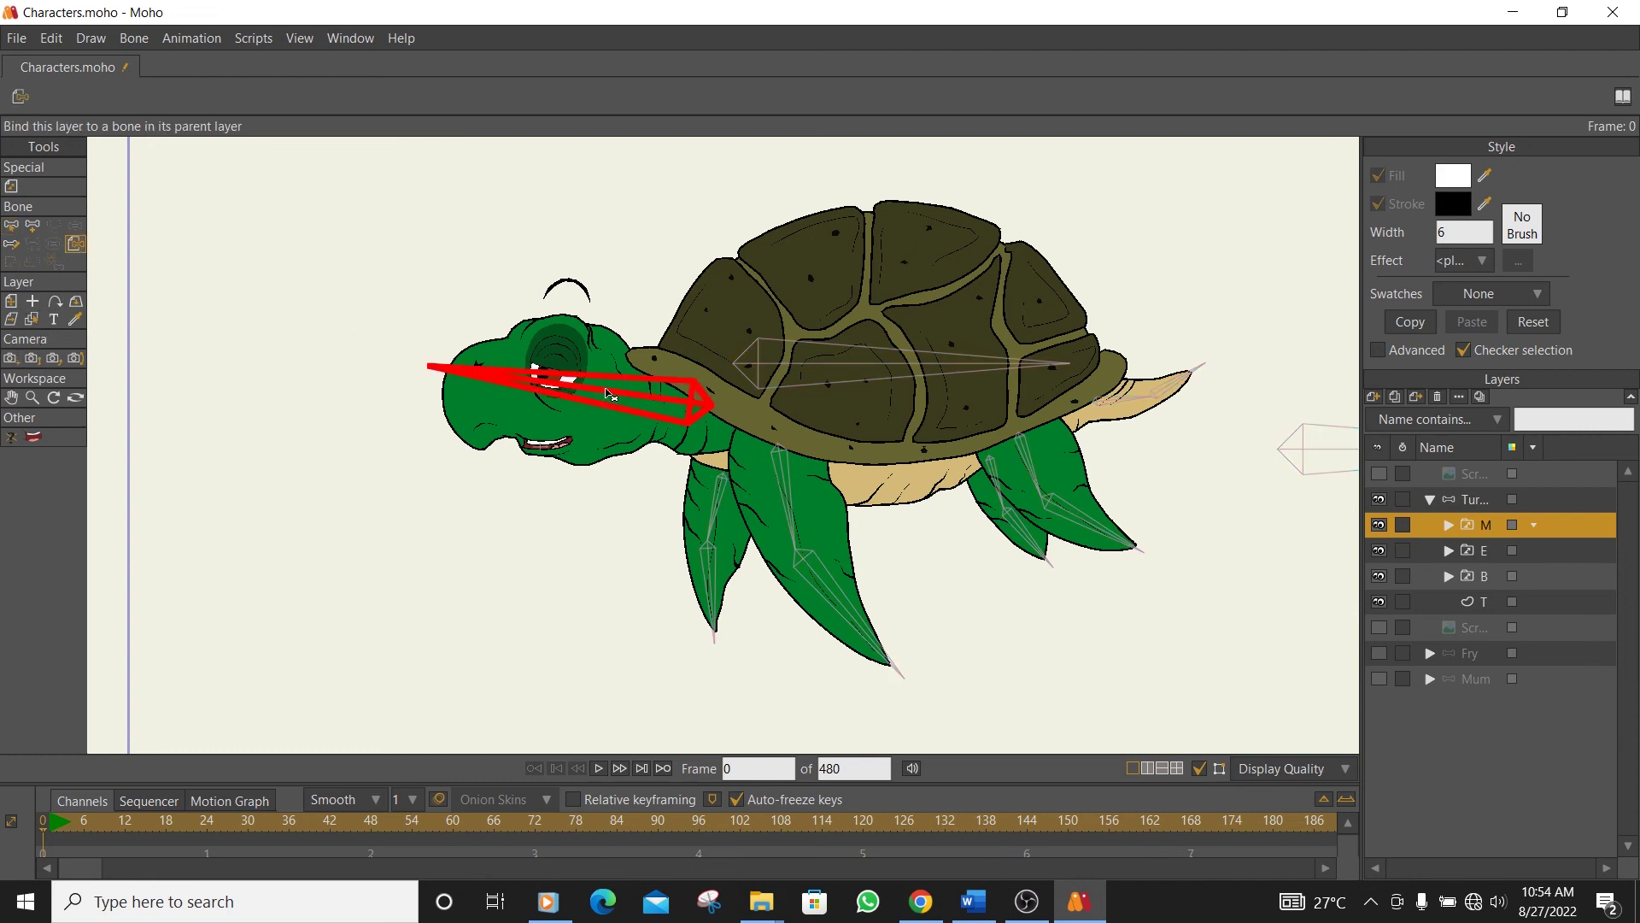
left_click(1465, 554)
left_click(587, 392)
left_click(1486, 577)
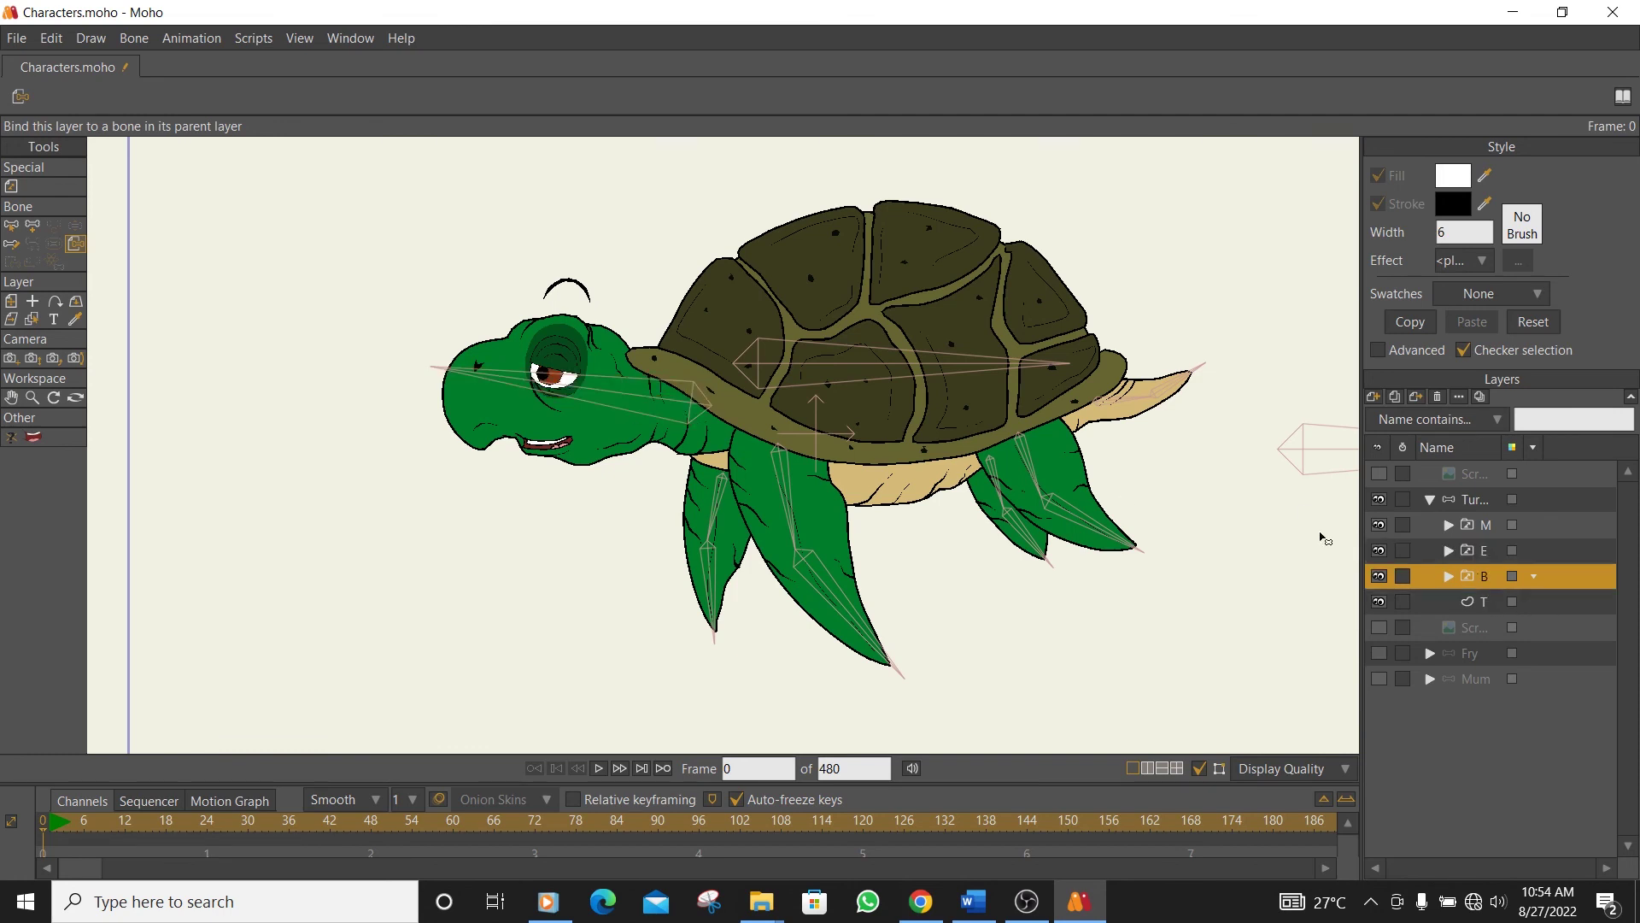
left_click(618, 398)
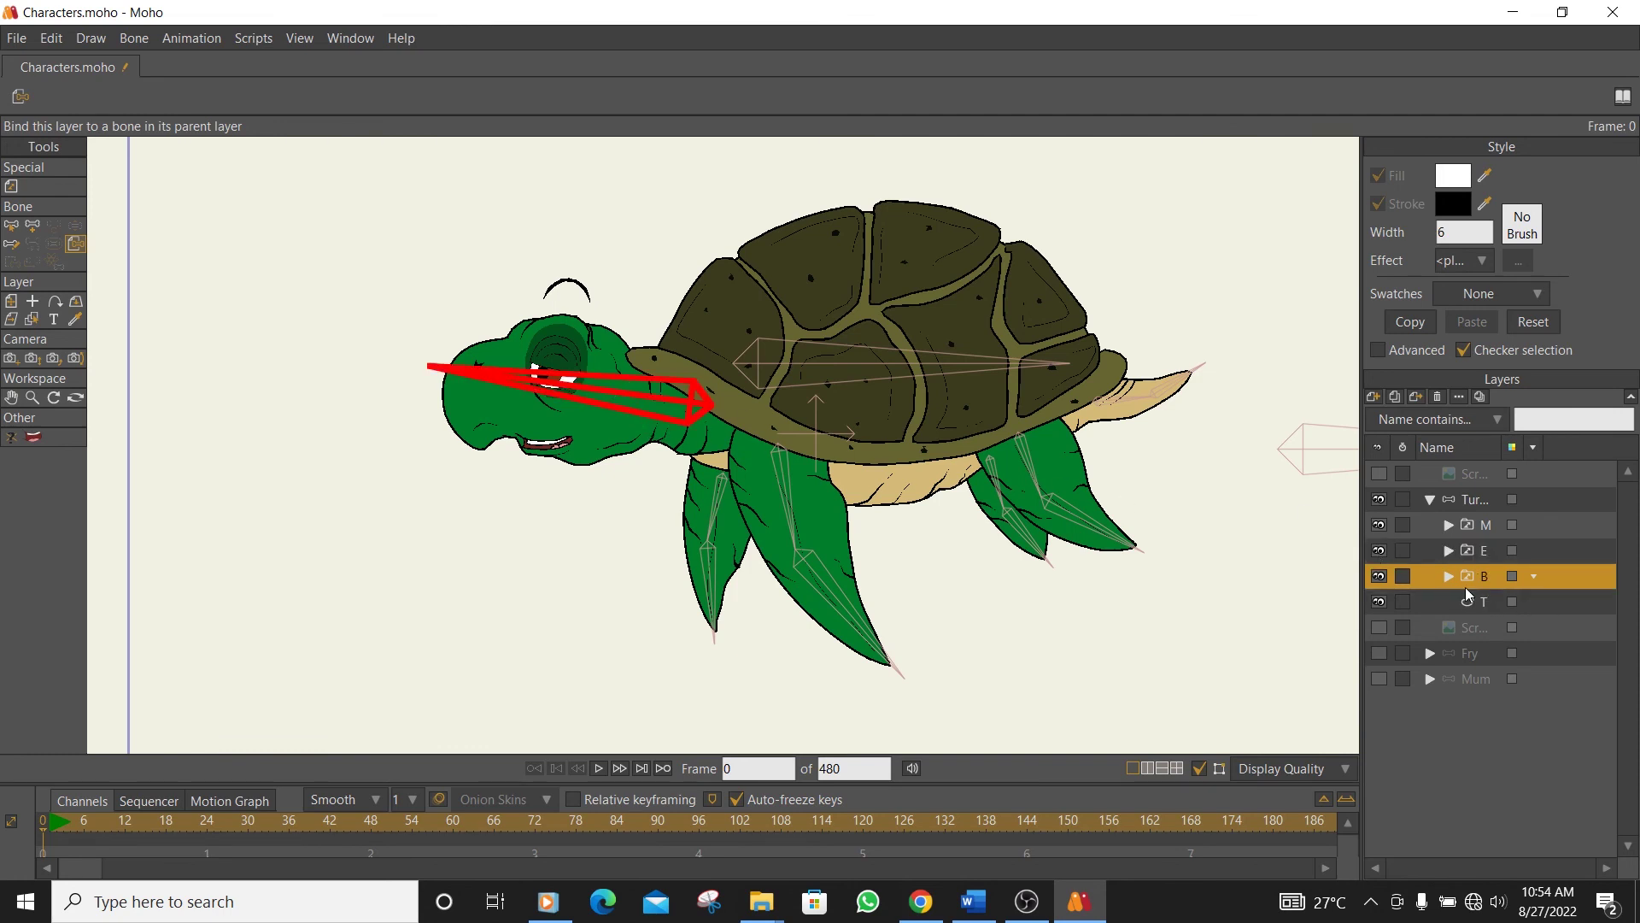
- Select the points of the turtle's head, from snout to behind the eye, on the T vector layer
left_click(1494, 602)
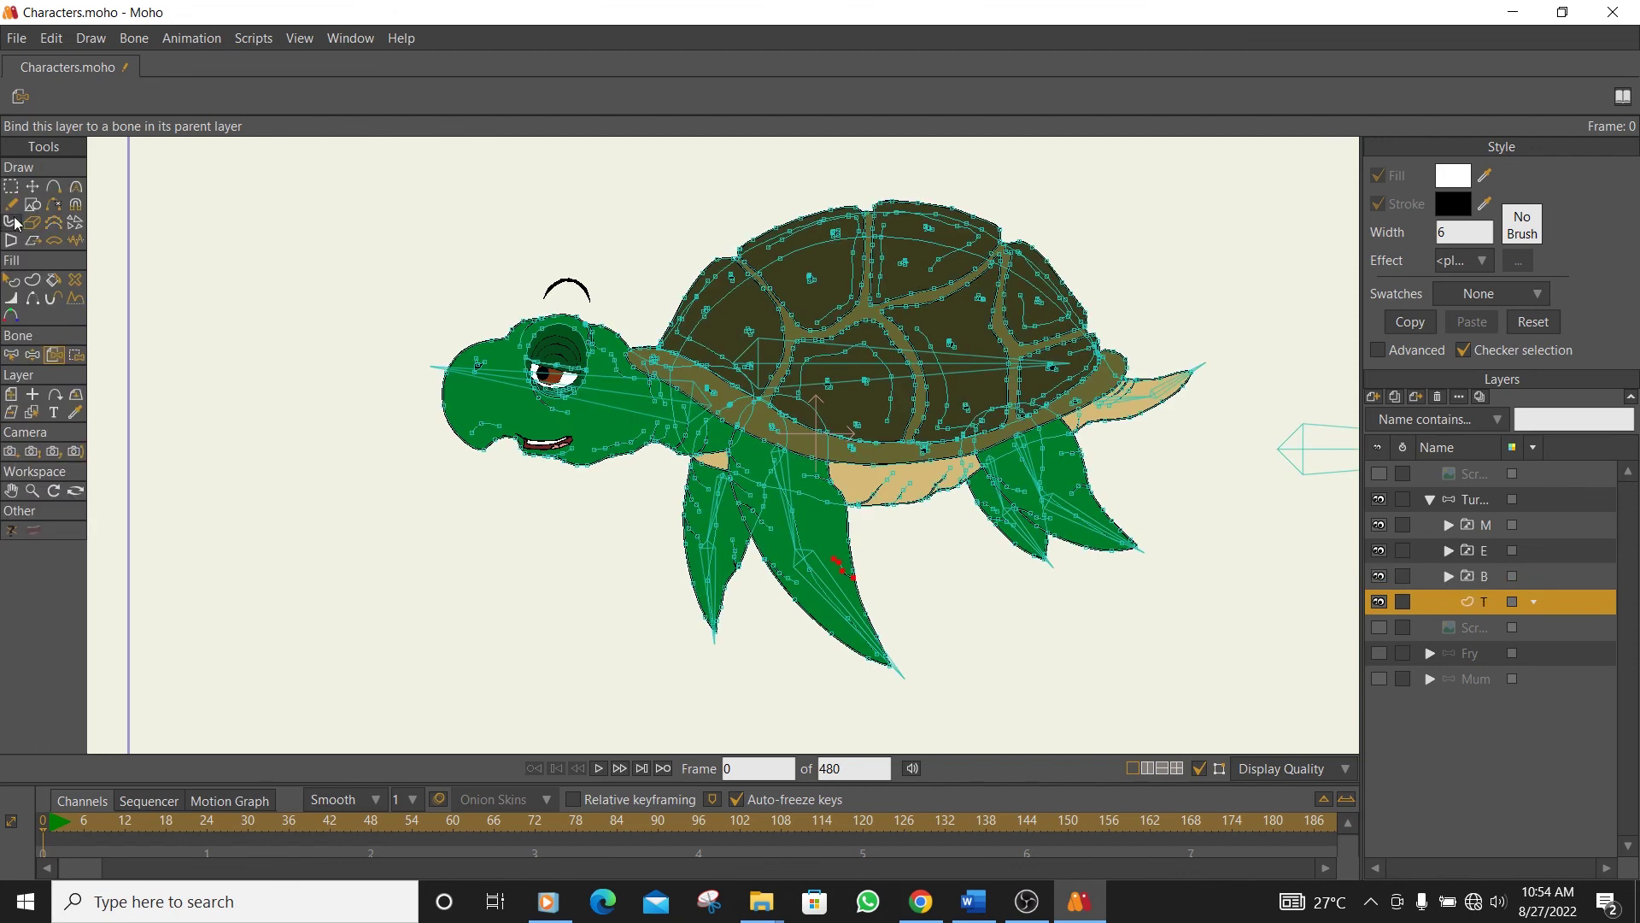
left_click(8, 187)
left_click_drag(381, 286, 617, 470)
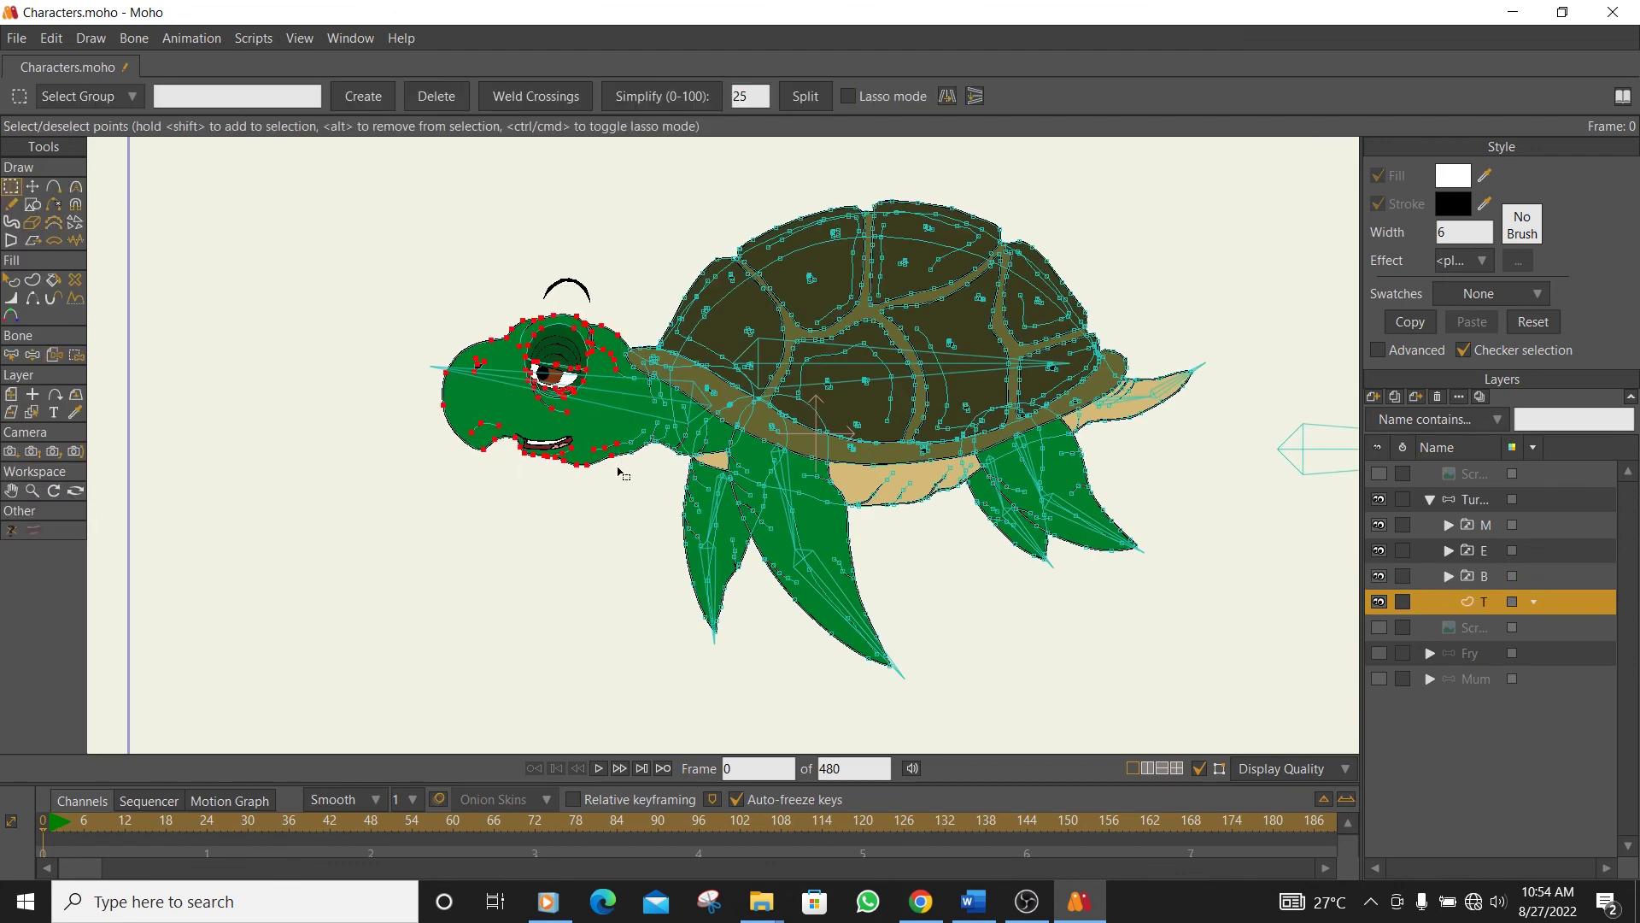
- Add the points of the throat outline and the lower neck creases to the head selection
scroll(597, 436, "up", 3)
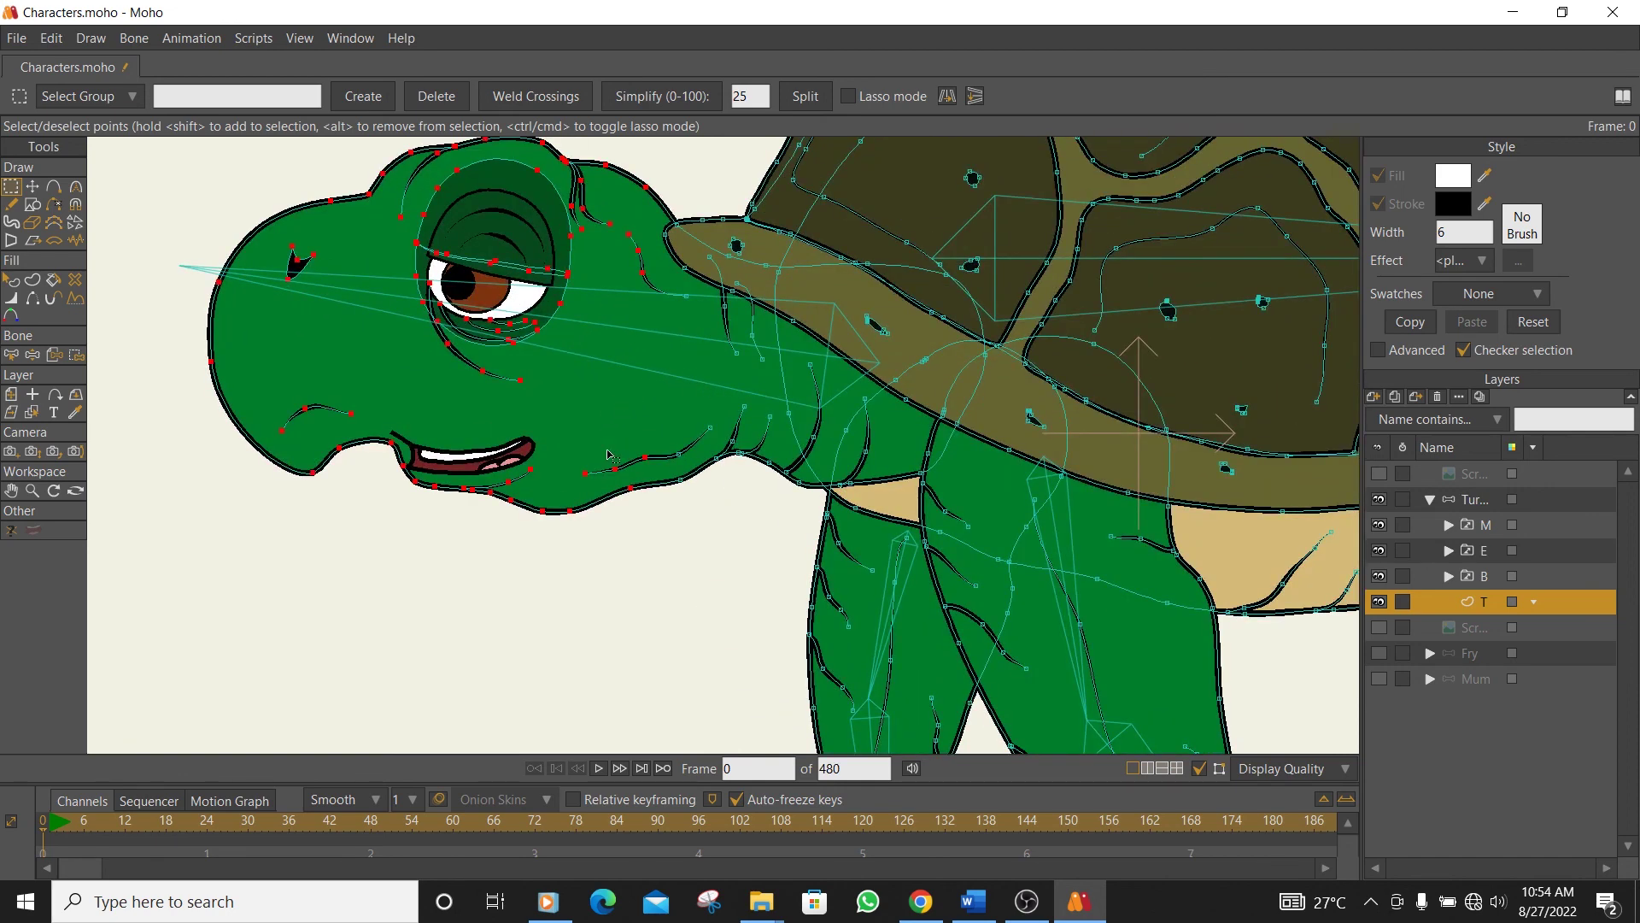
scroll(610, 456, "up", 2)
left_click_drag(645, 526, 836, 361)
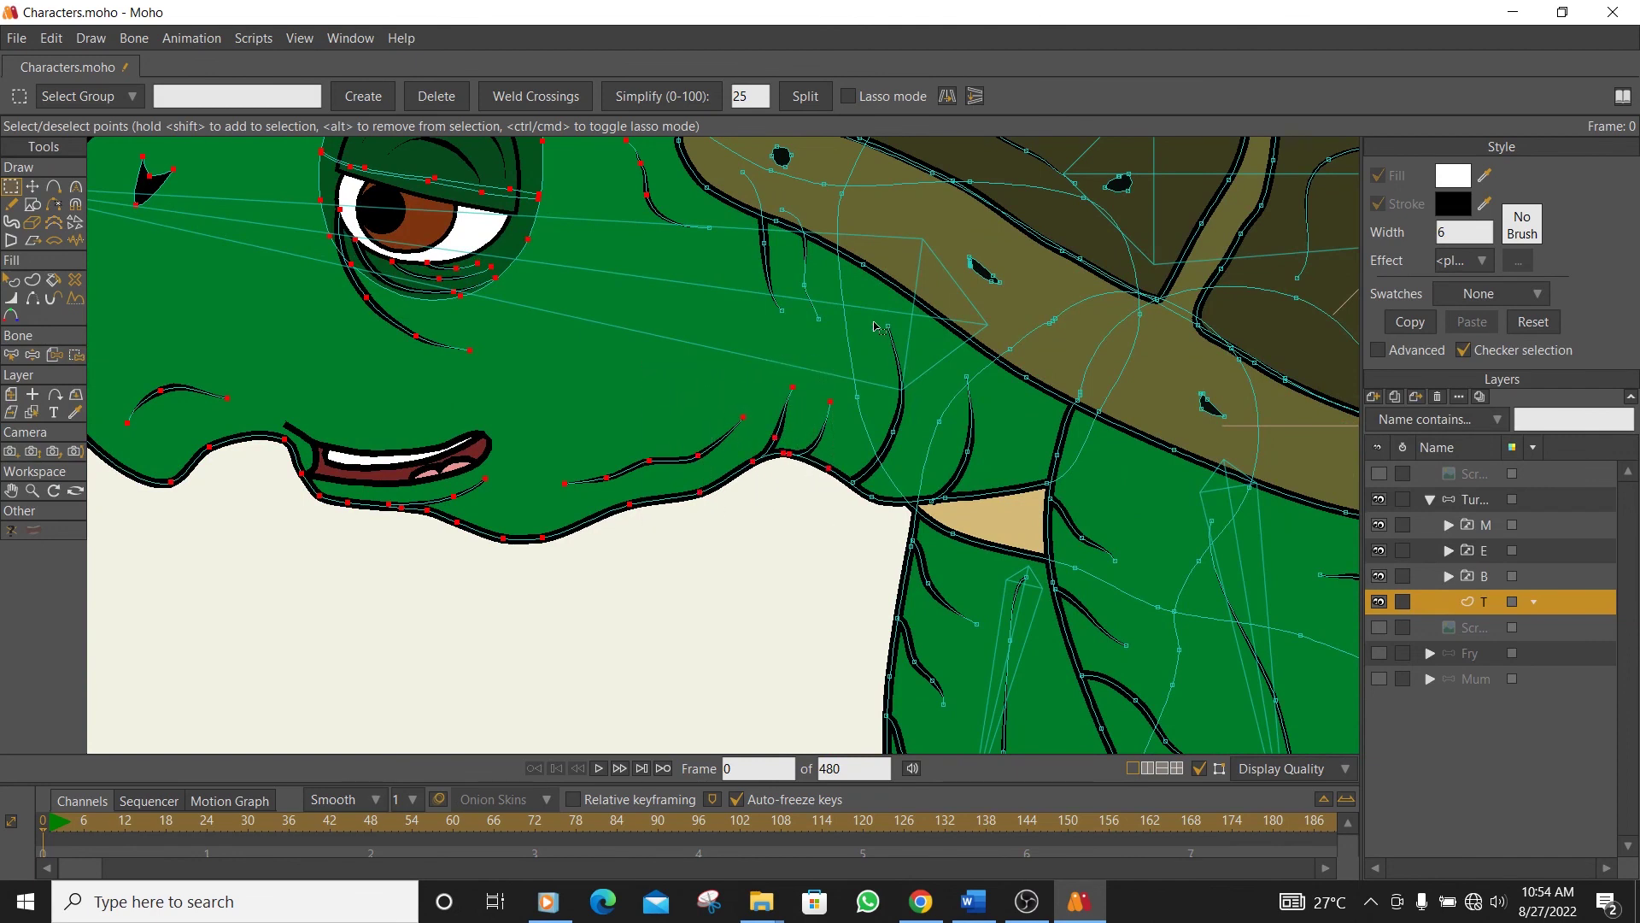
left_click(888, 327, "shift")
left_click_drag(896, 425, 869, 443)
left_click_drag(836, 472, 880, 514)
left_click_drag(979, 384, 980, 386)
left_click(968, 451, "shift")
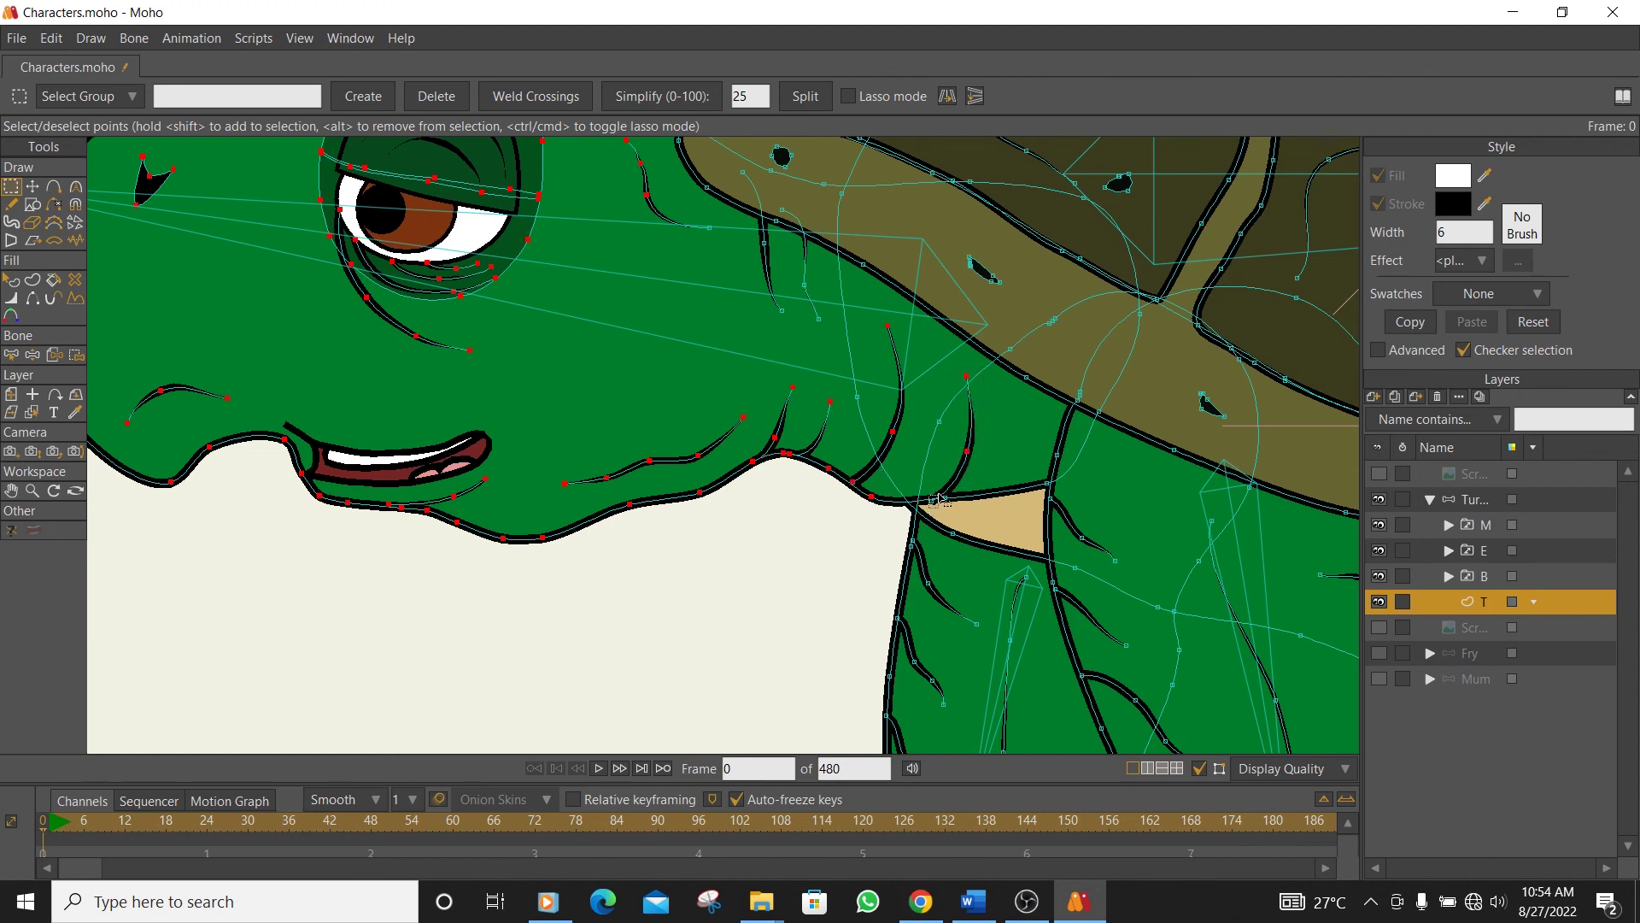